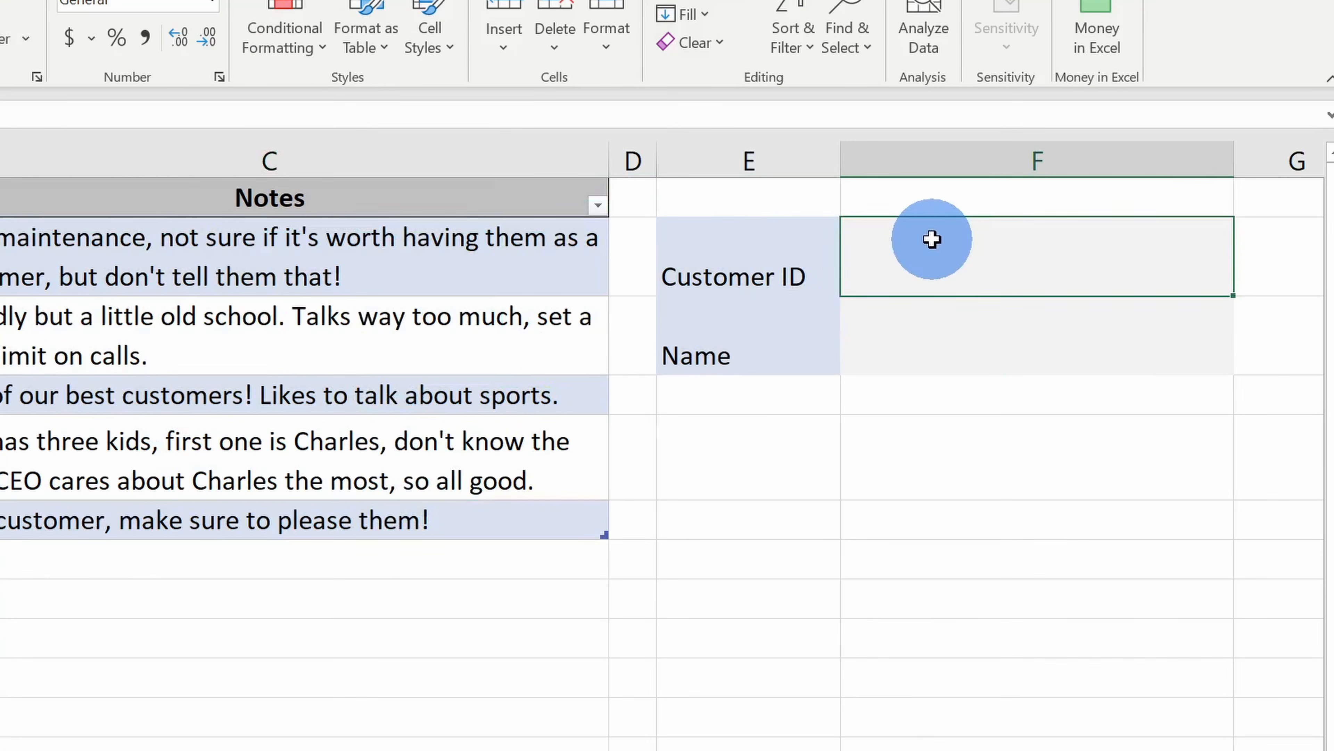
type("4")
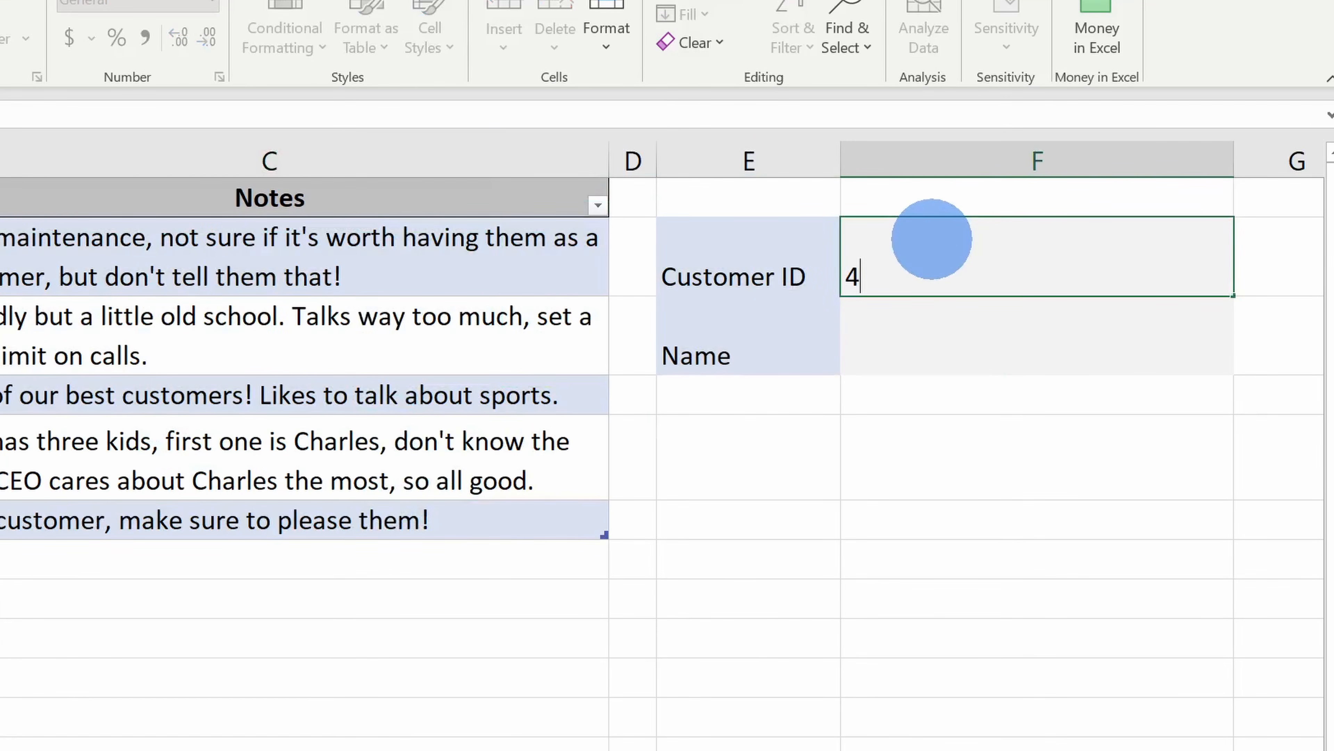
left_click(973, 322)
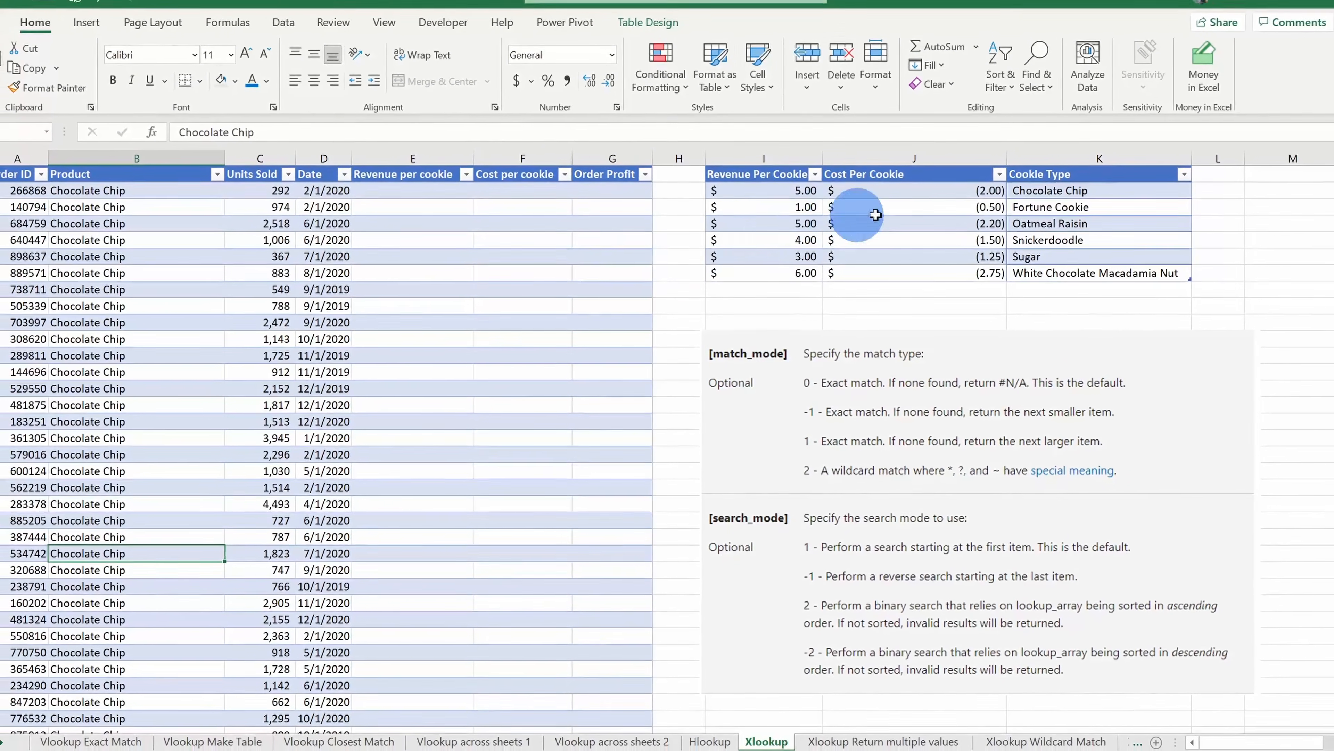
left_click_drag(1073, 187, 1098, 270)
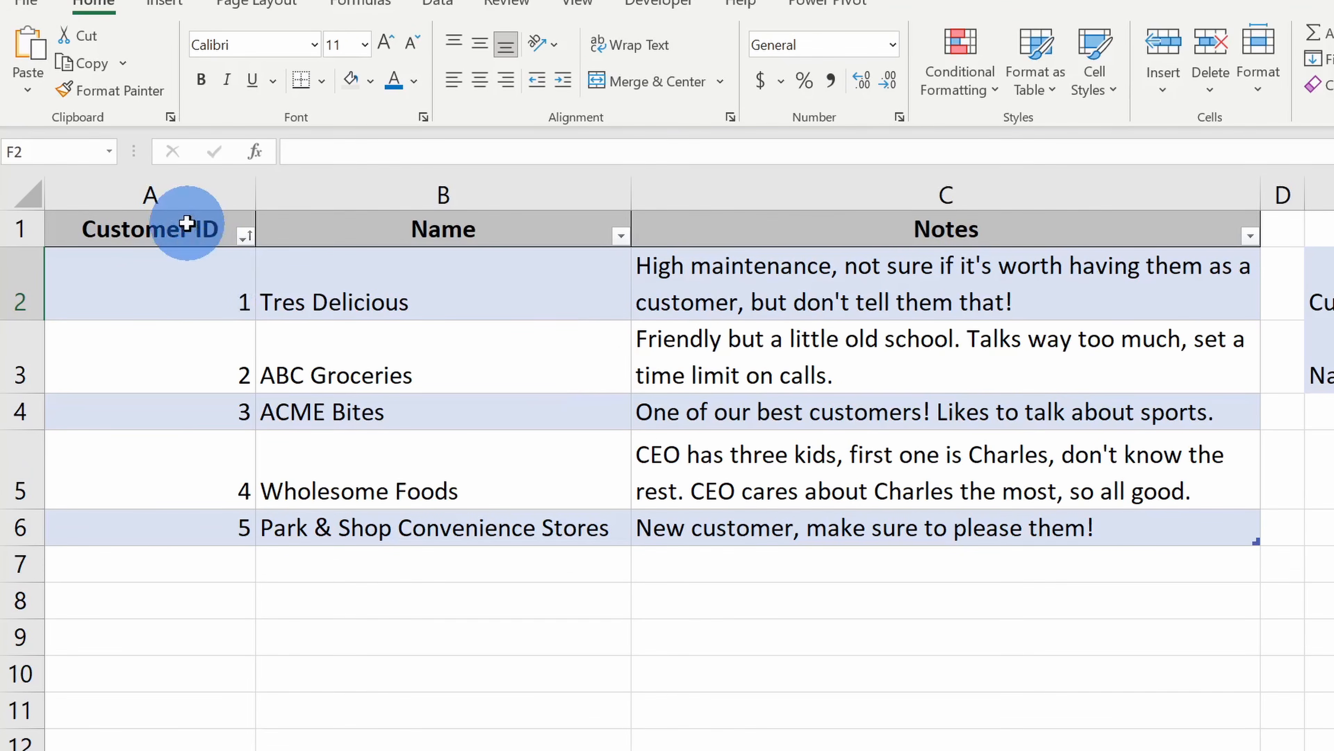
Step: Review the customer table column by column, highlighting Customer ID, Name and Notes in turn
left_click(188, 224)
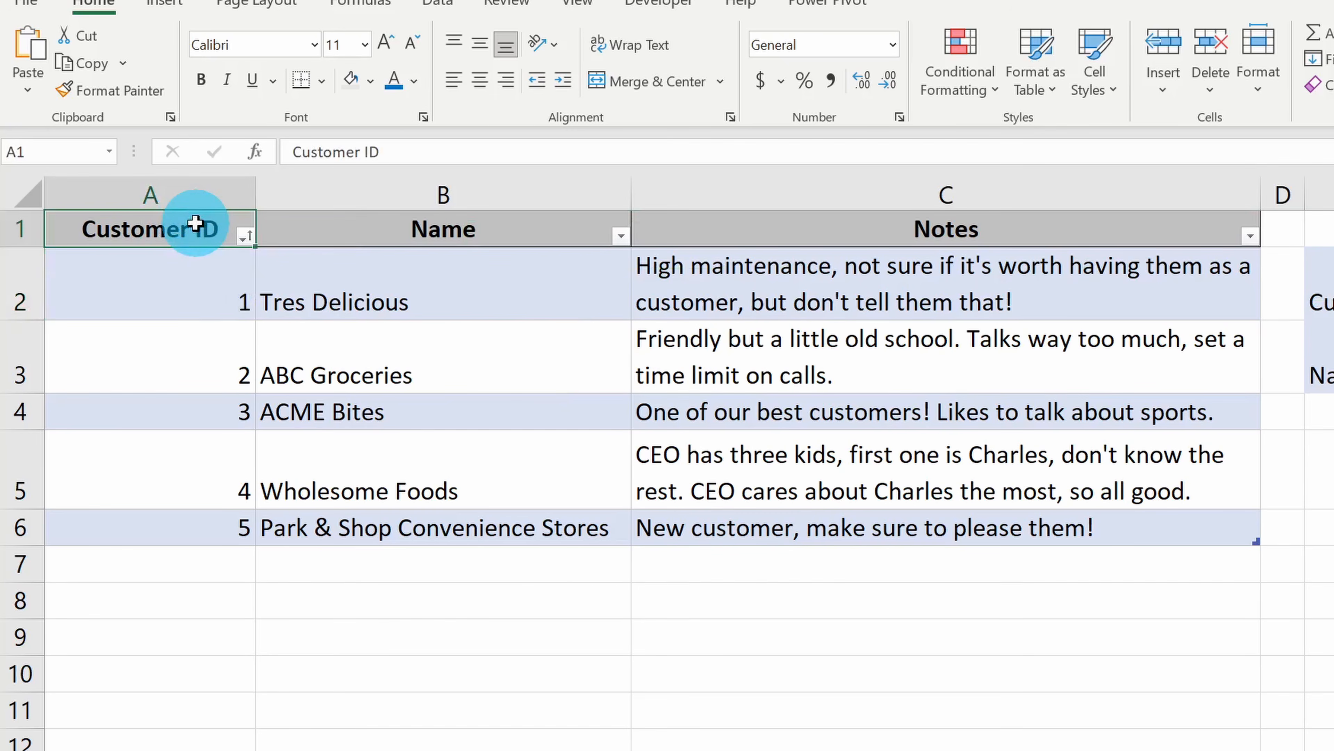
left_click_drag(196, 224, 170, 514)
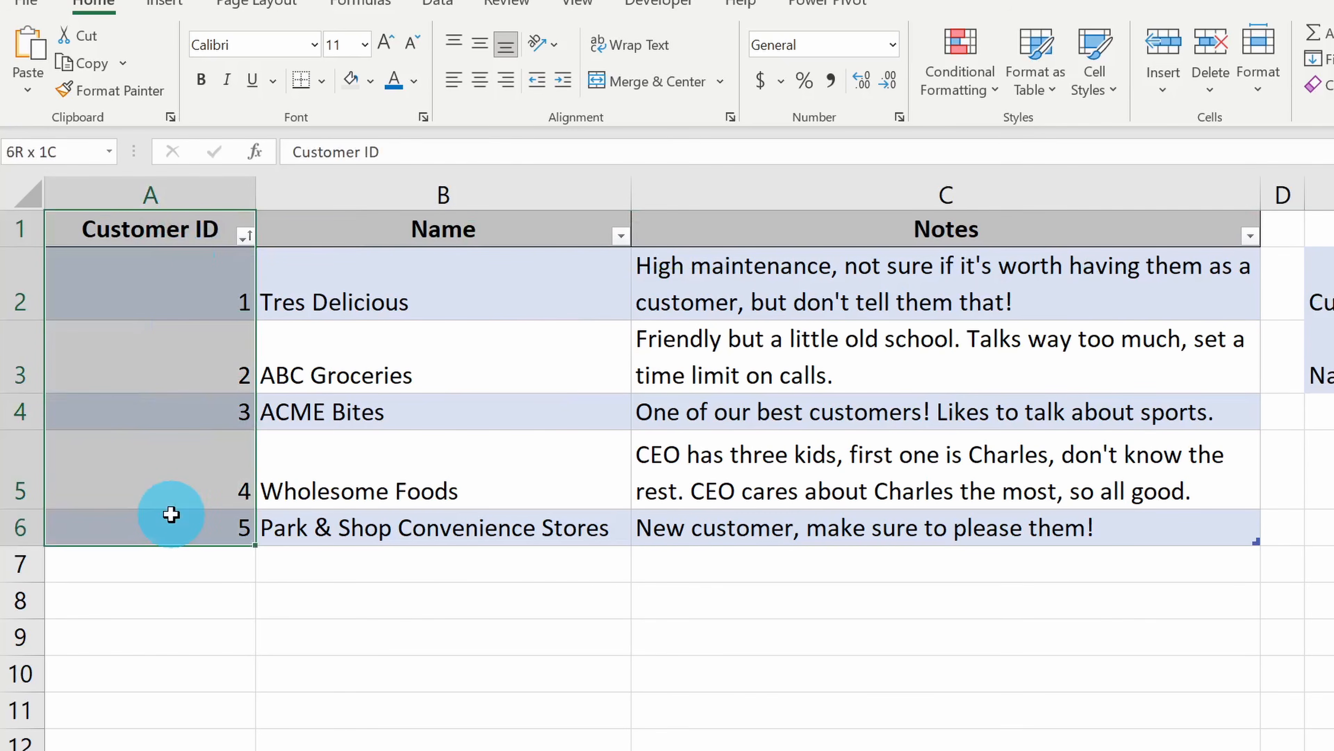
left_click_drag(476, 217, 482, 528)
left_click_drag(1063, 230, 1063, 529)
Step: Enter the customer ID of Wholesome Foods in lookup cell F2, finishing on the Name cell F3
left_click(1094, 215)
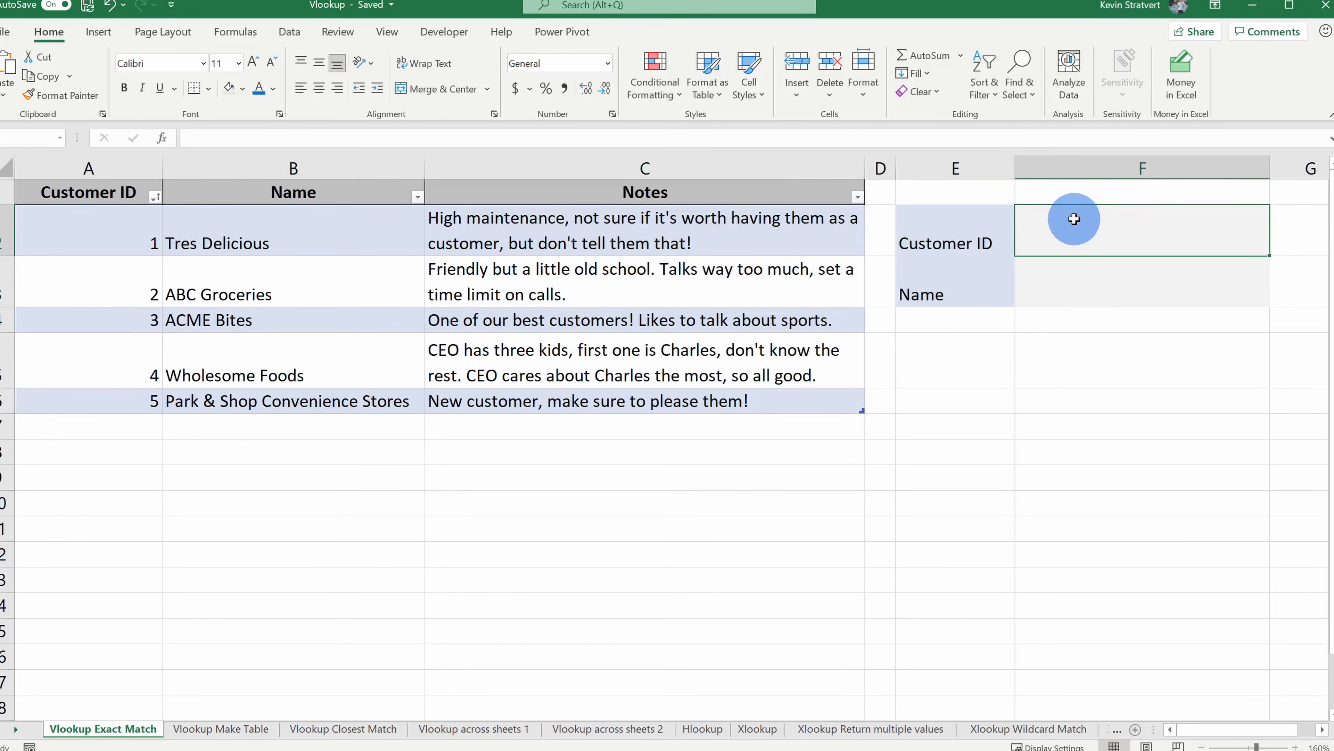
type("4")
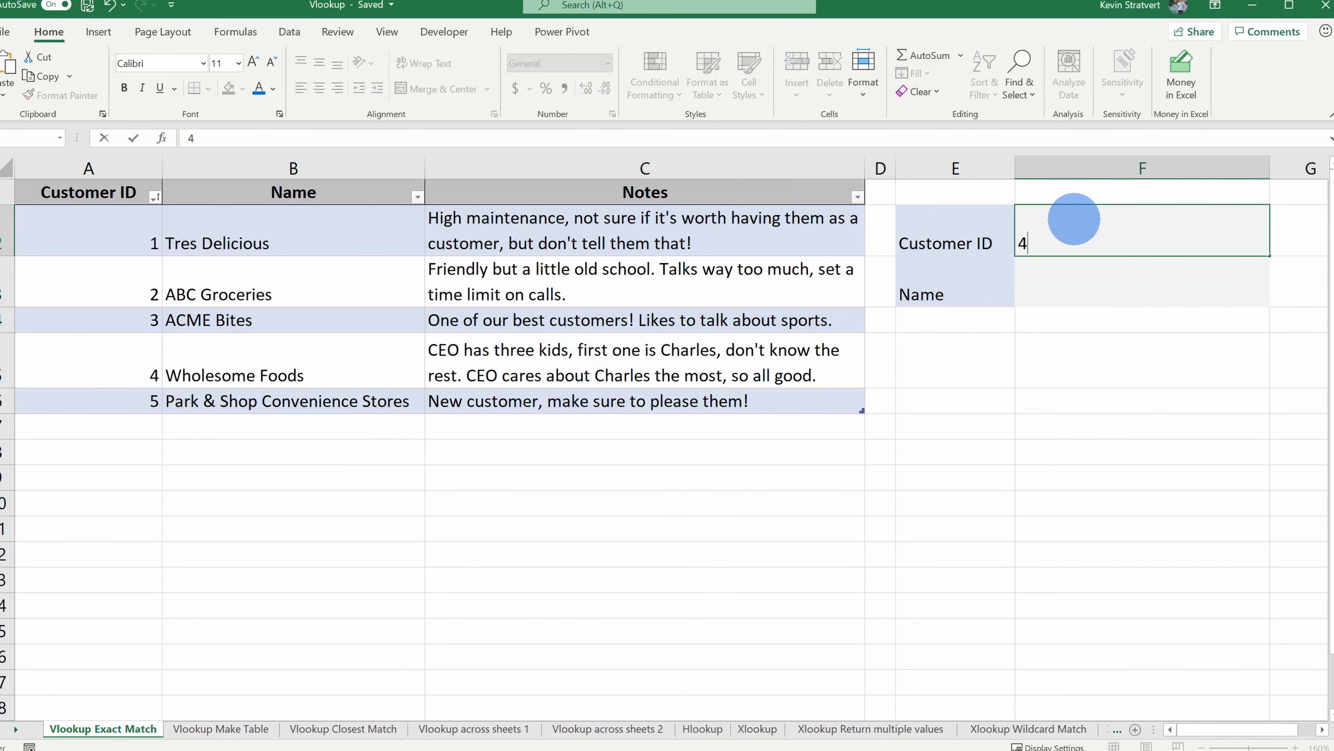
left_click(1099, 261)
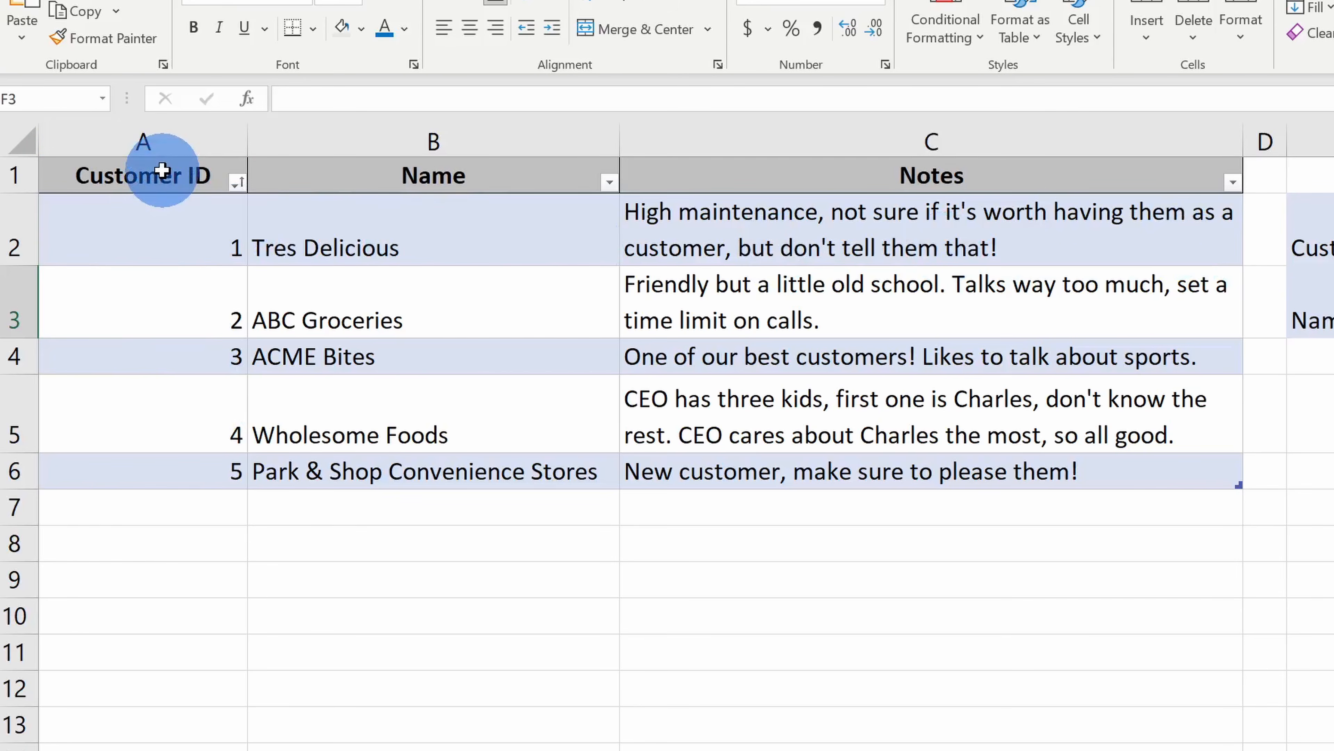
Step: Sort the customer table by the Customer ID column with Sort A to Z
left_click(1149, 244)
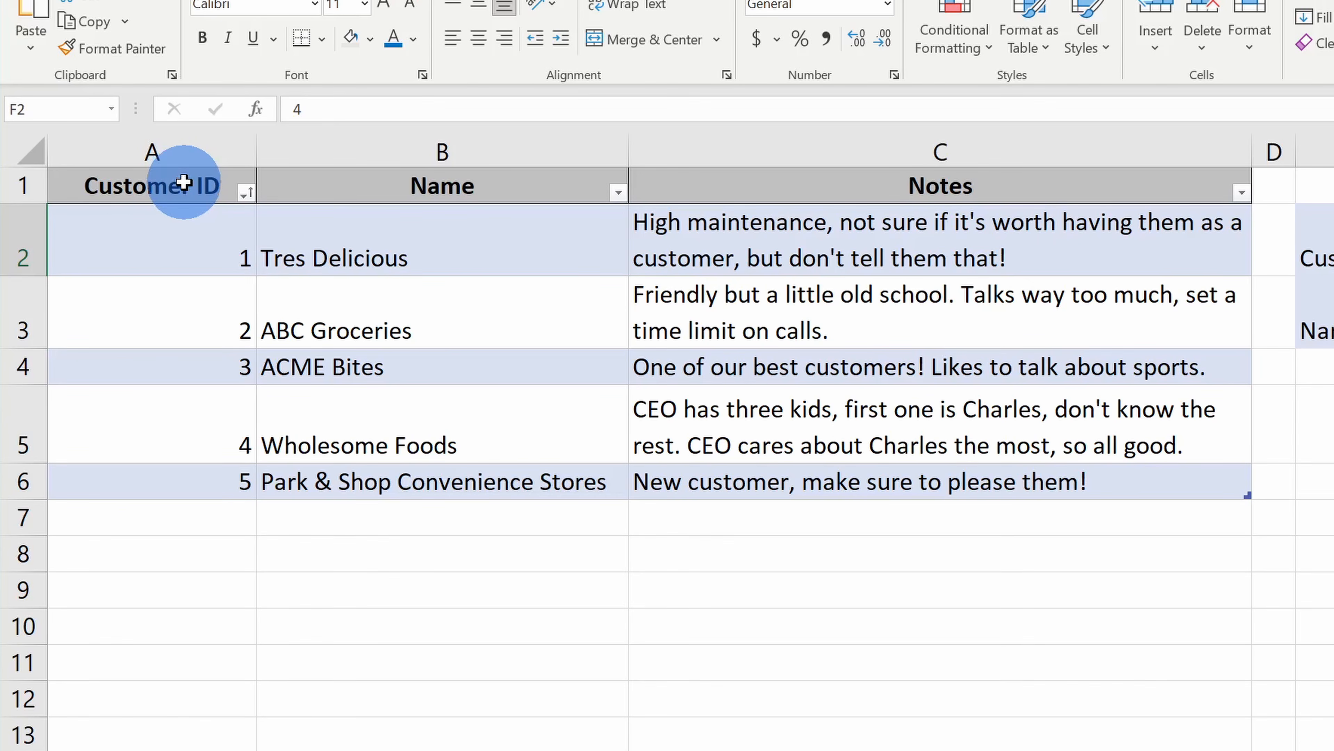
left_click_drag(183, 183, 188, 483)
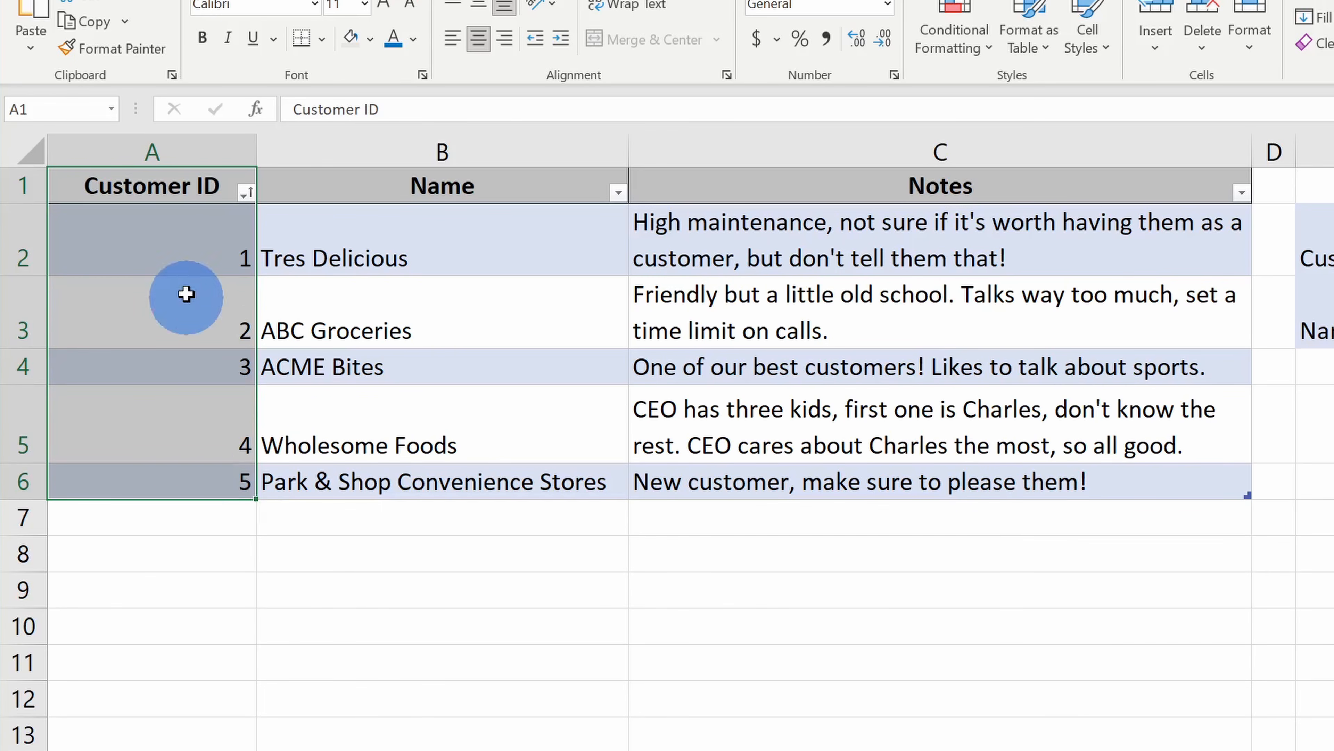
left_click(185, 185)
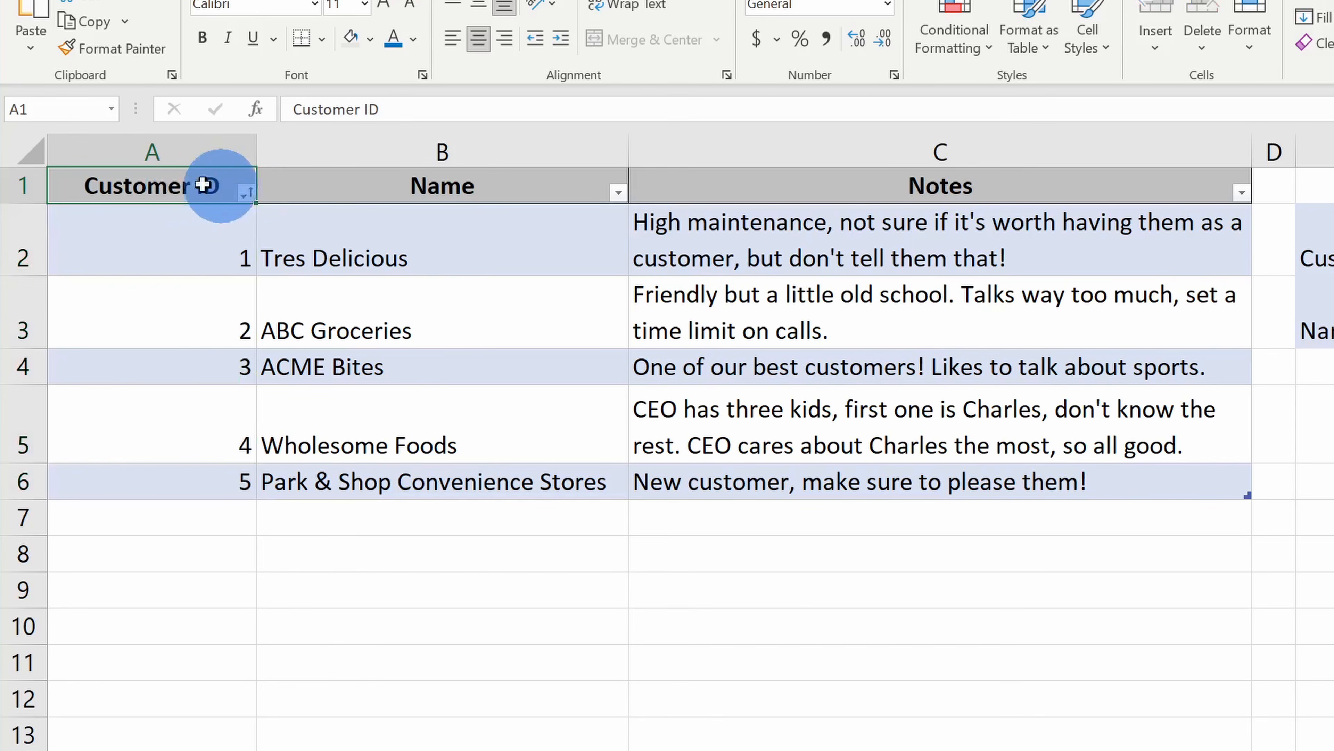
right_click(173, 185)
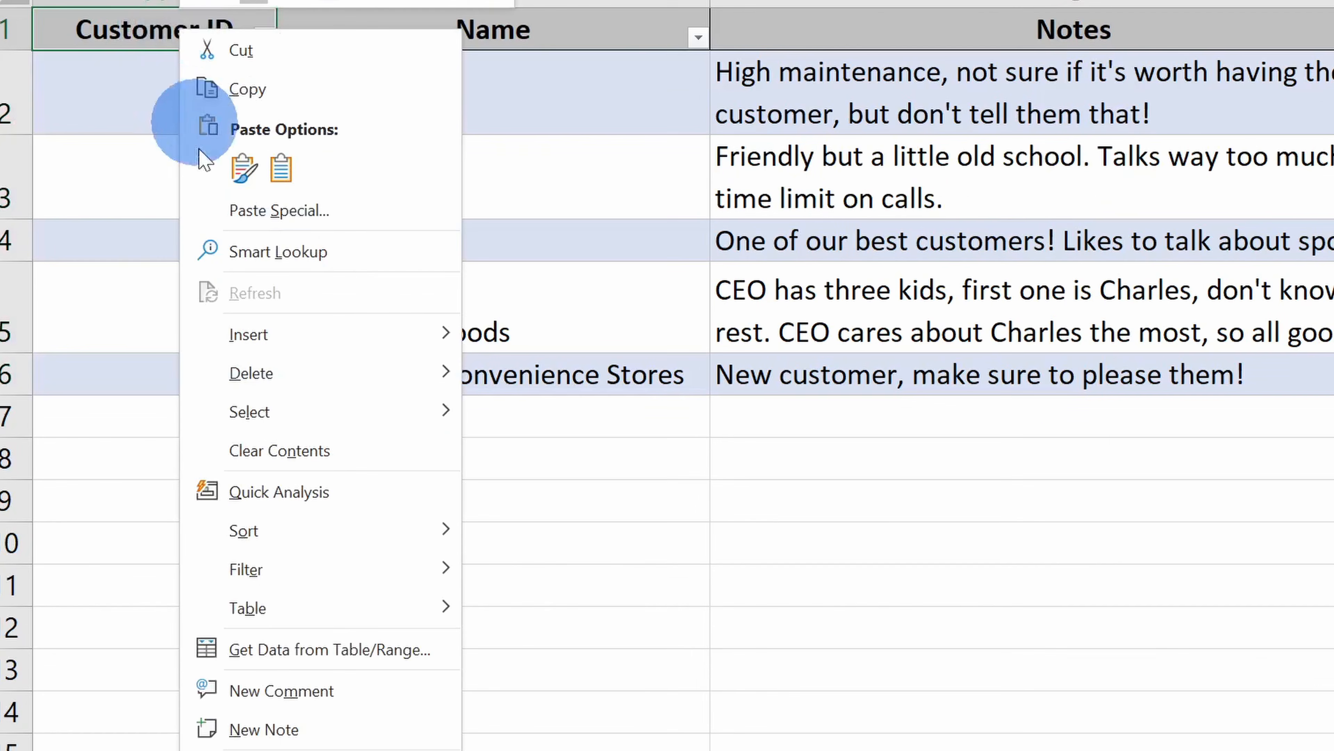
mouse_move(310, 526)
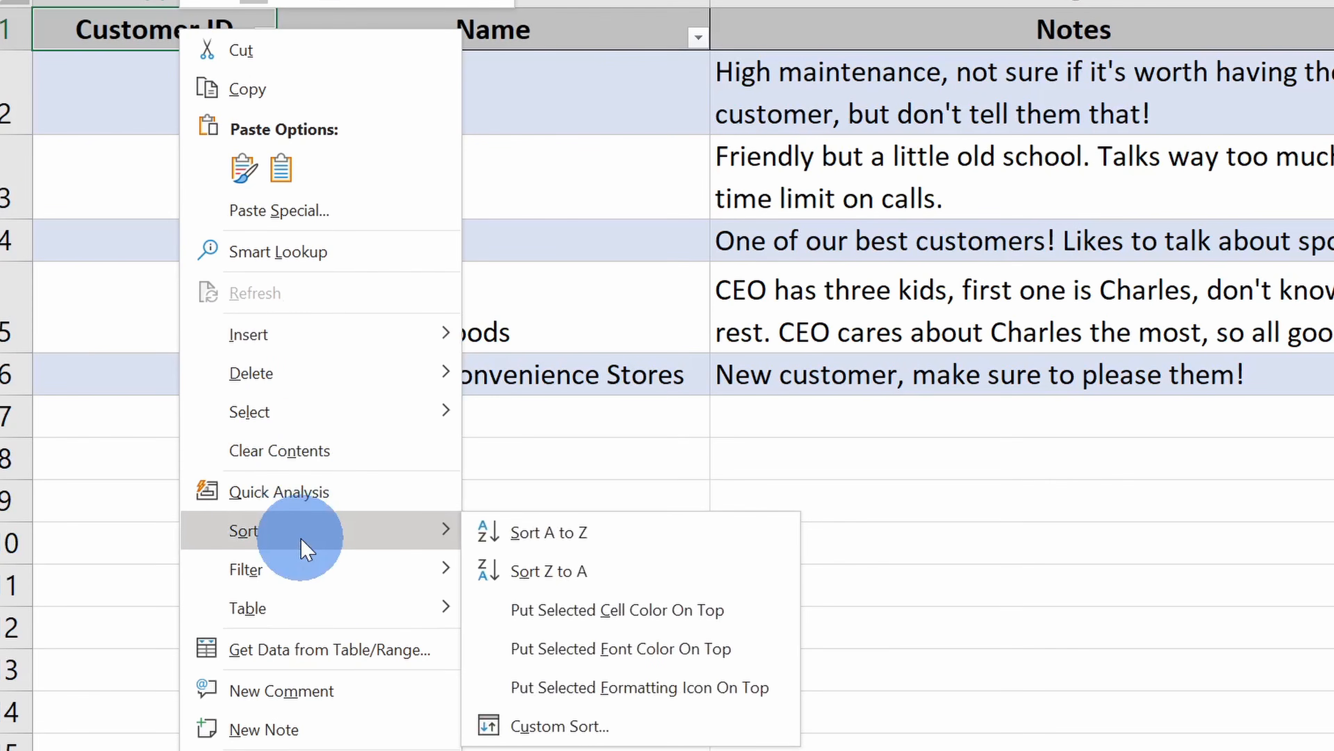
left_click(601, 533)
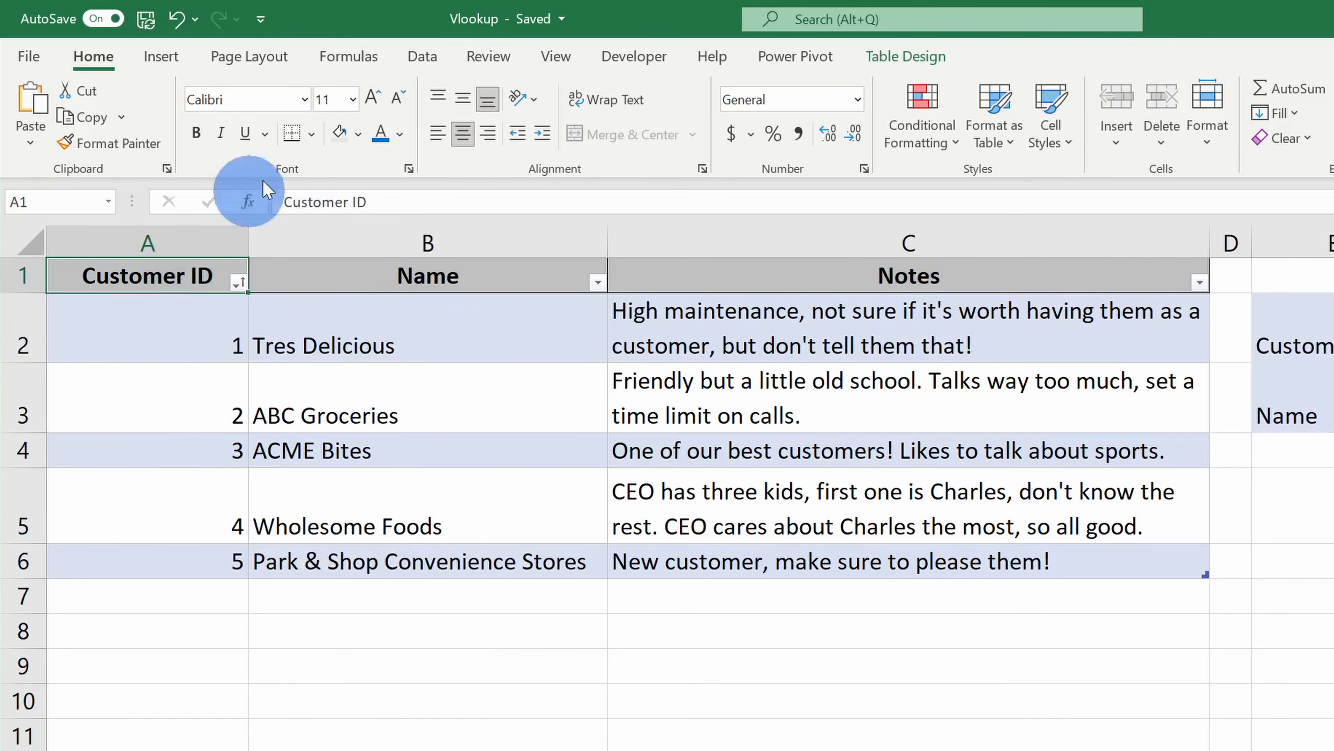
Step: Apply Sort Smallest to Largest to the Customer ID column
left_click(420, 57)
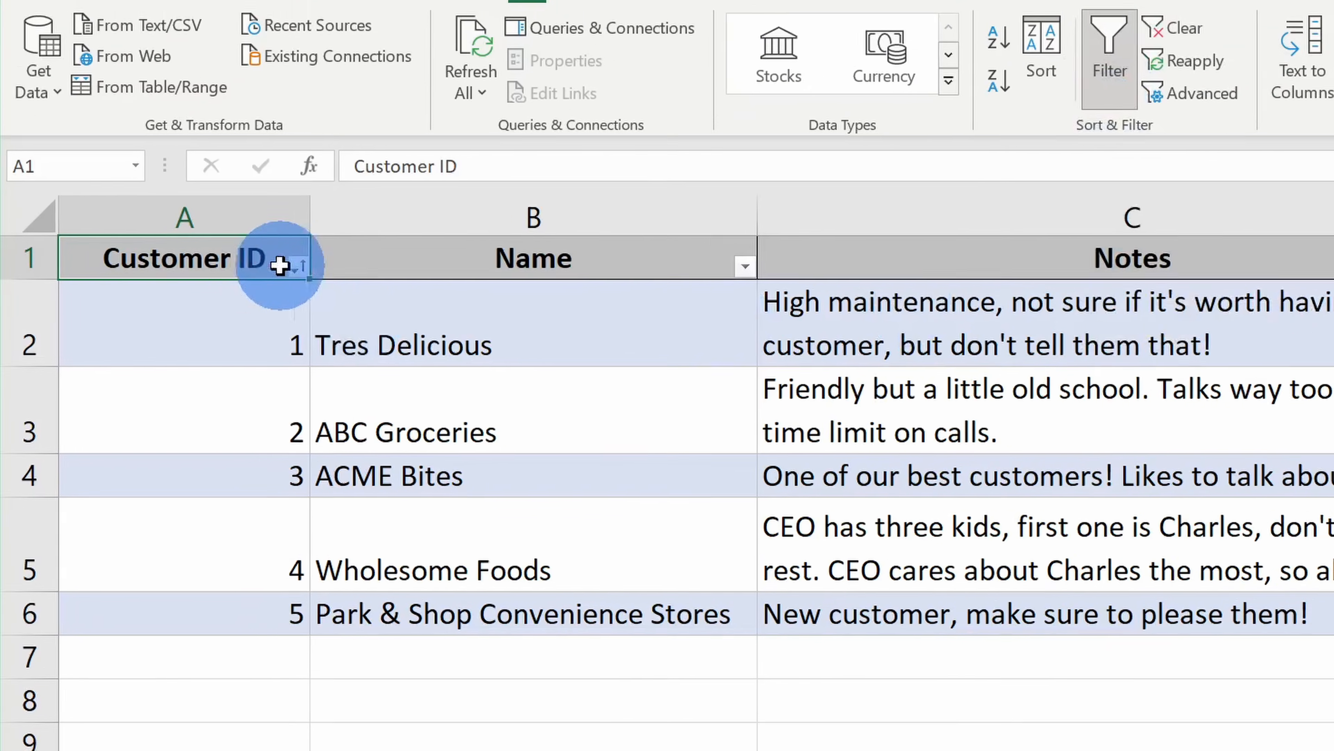
left_click(237, 282)
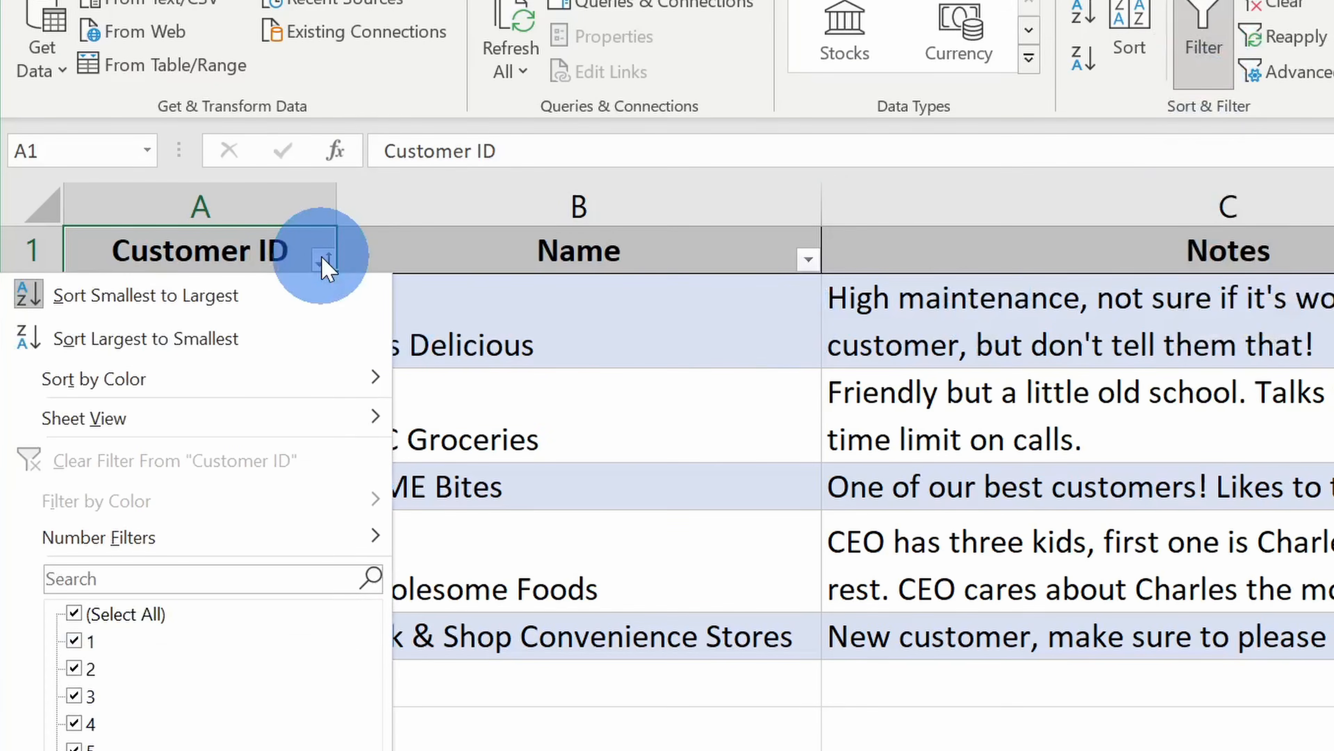
left_click(261, 304)
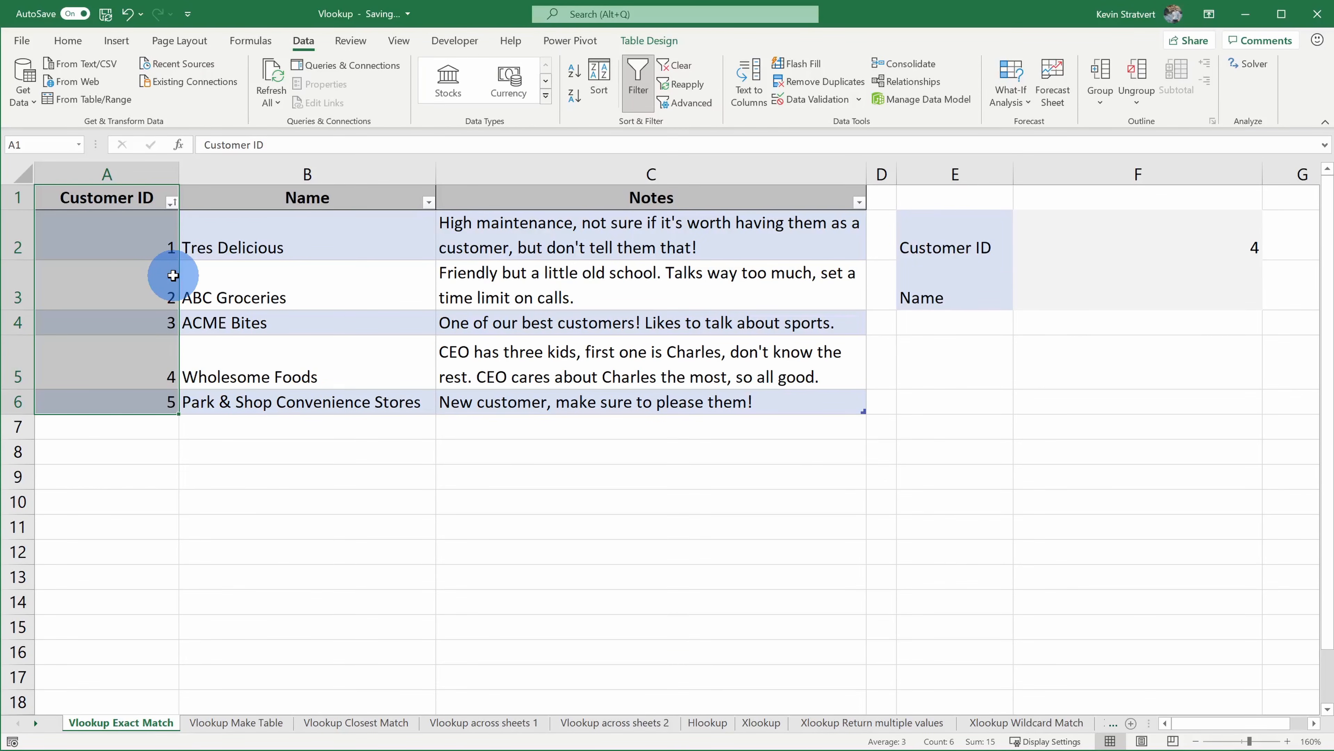
Step: Compare the lookup form's Customer ID with the table's first column and matching row, and examine the full table range
left_click_drag(944, 227, 1146, 237)
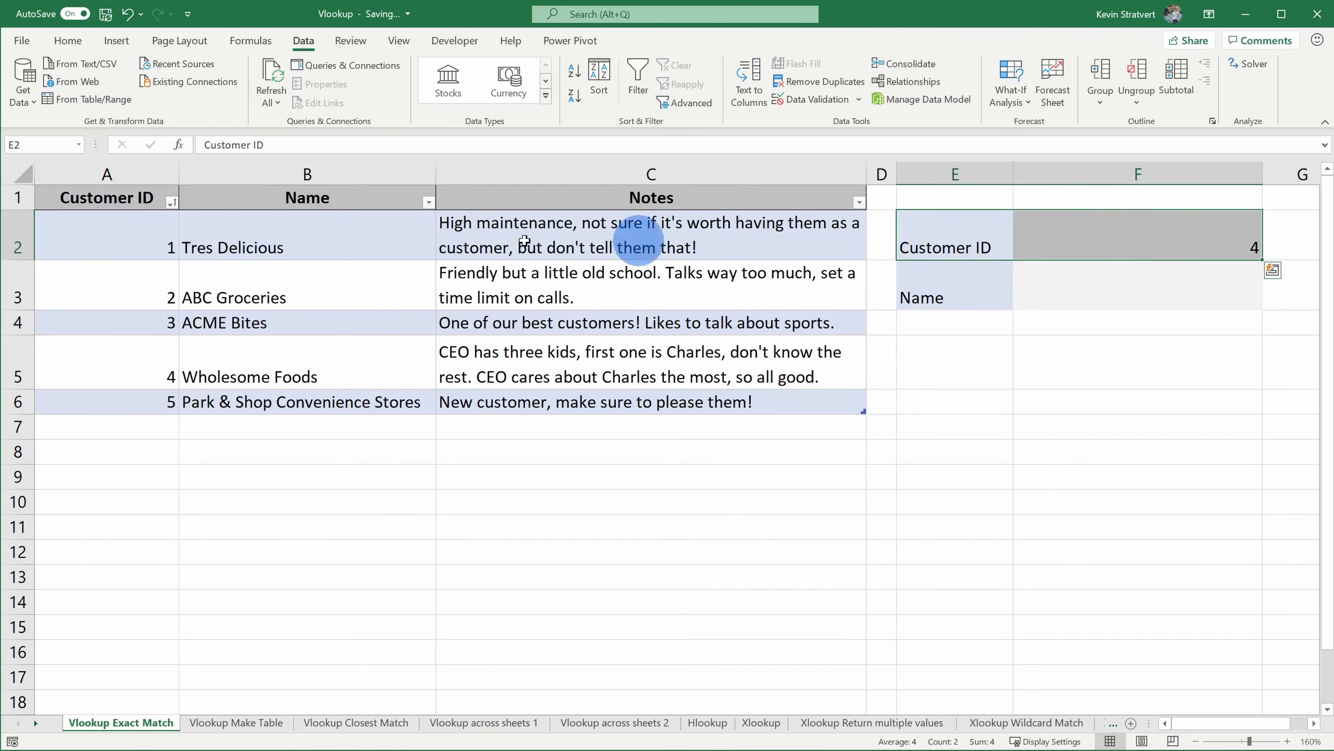
left_click_drag(105, 200, 108, 403)
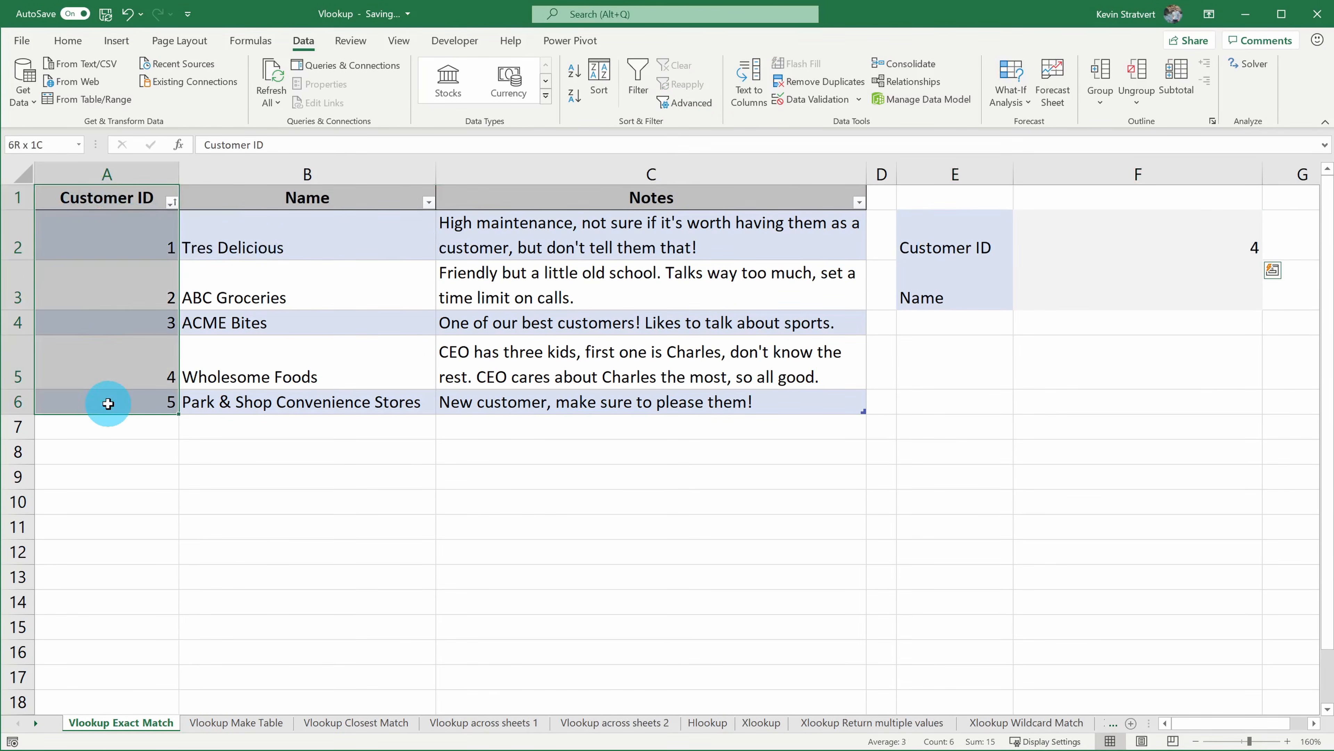
left_click(1117, 240)
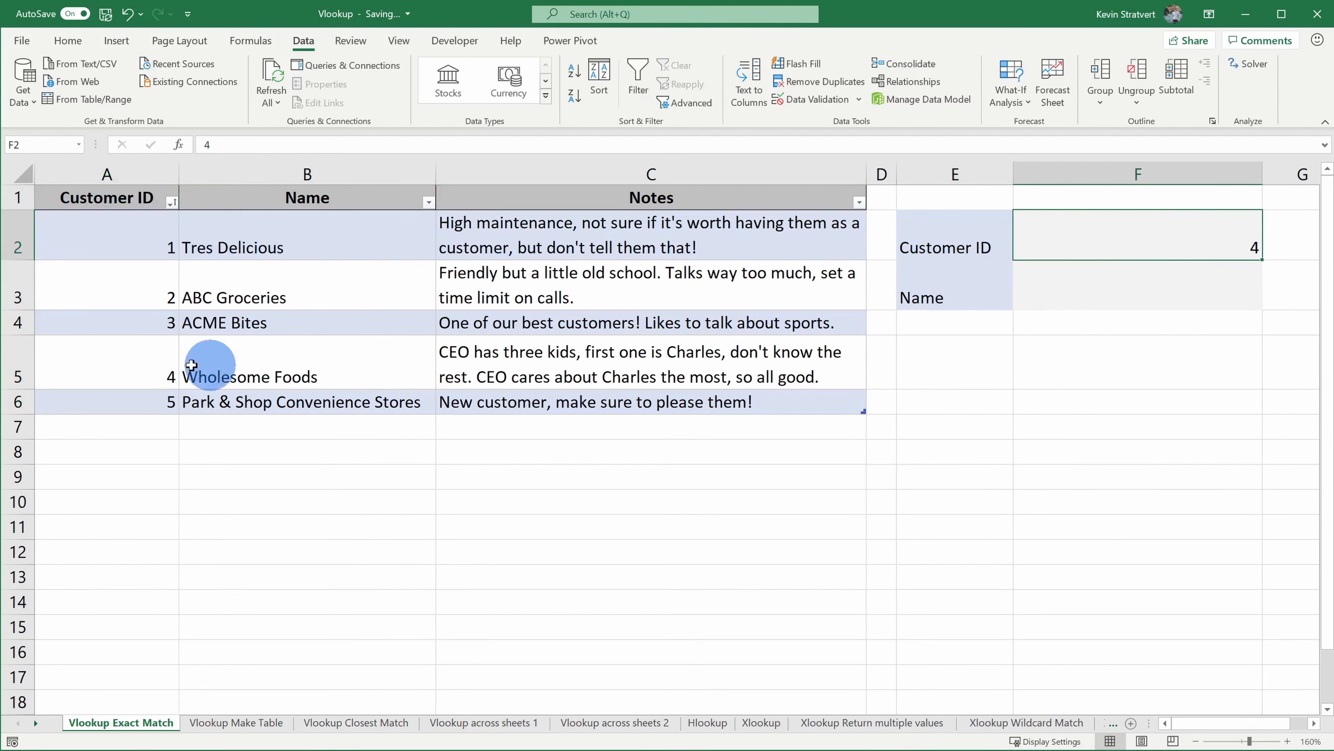
left_click(110, 370)
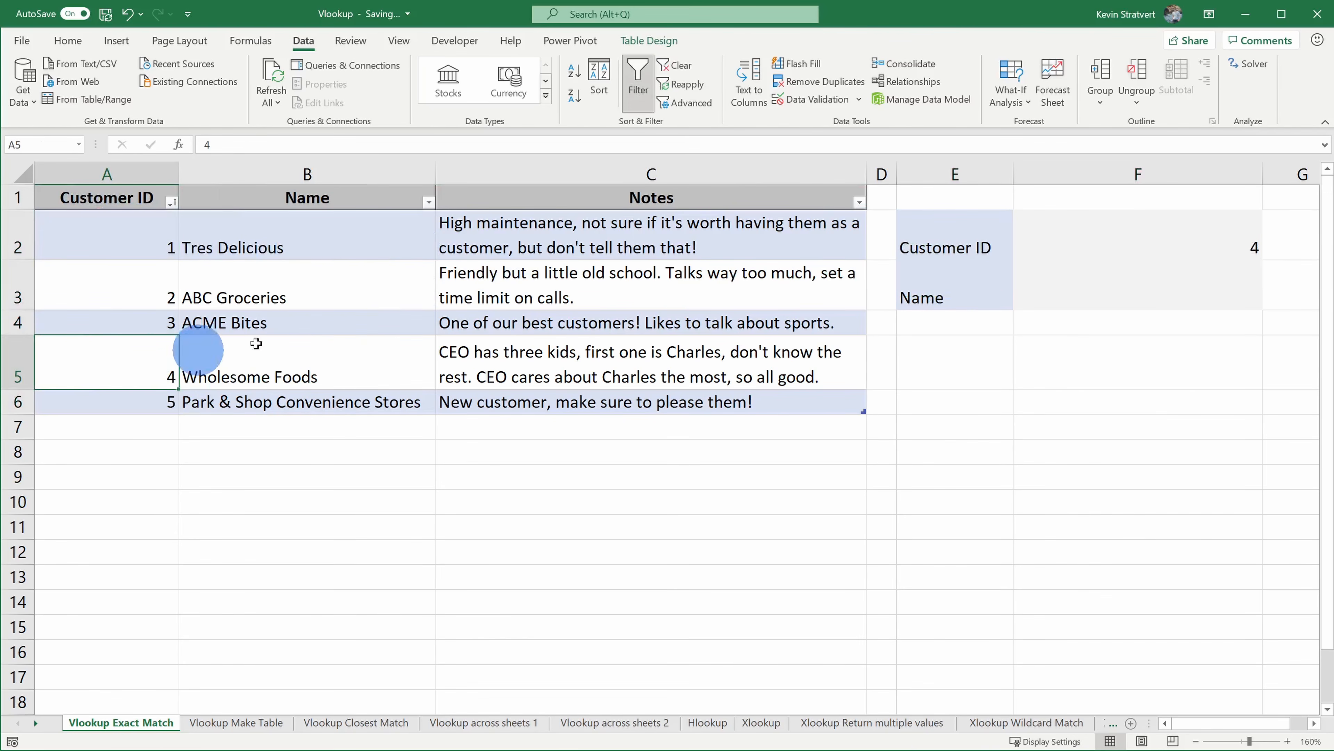
left_click(991, 231)
left_click_drag(992, 232, 1125, 276)
left_click_drag(798, 411, 23, 184)
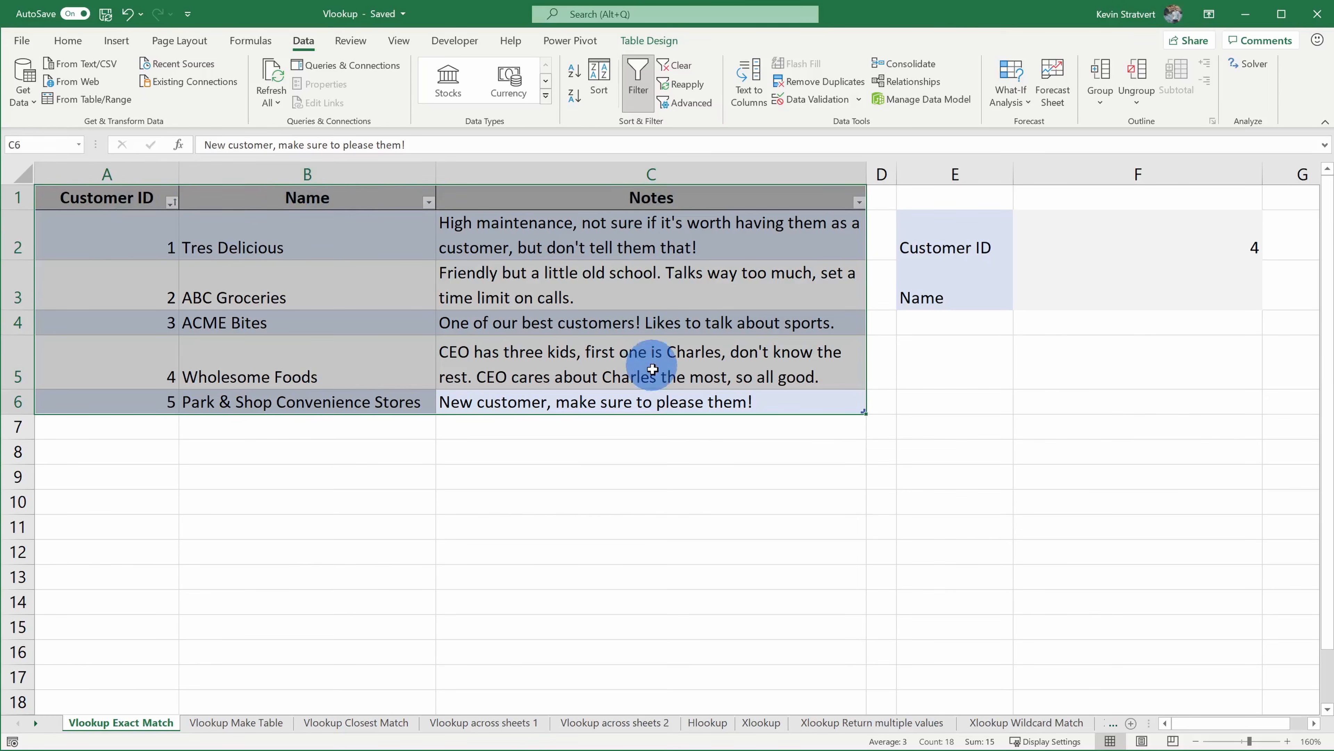
left_click(642, 398)
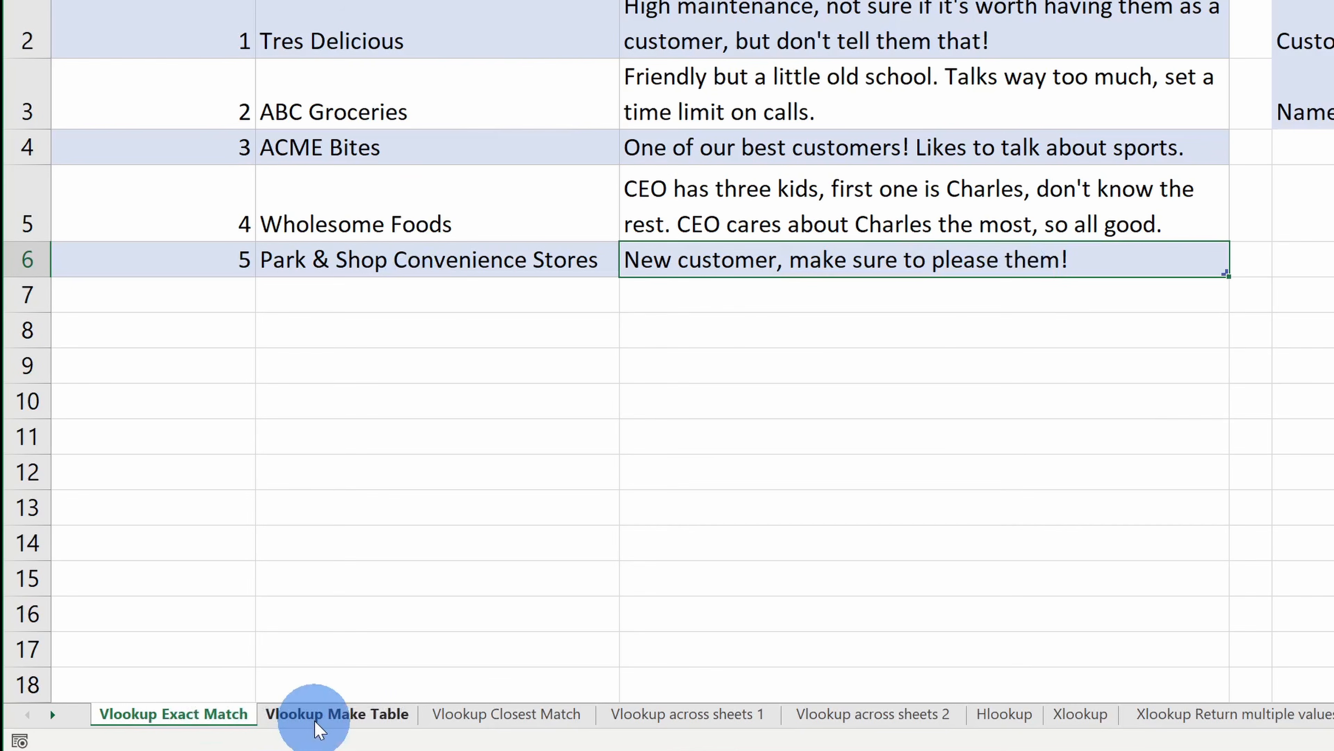
Step: Convert the range A1:C6 on the Vlookup Make Table sheet into a table with headers
left_click(316, 721)
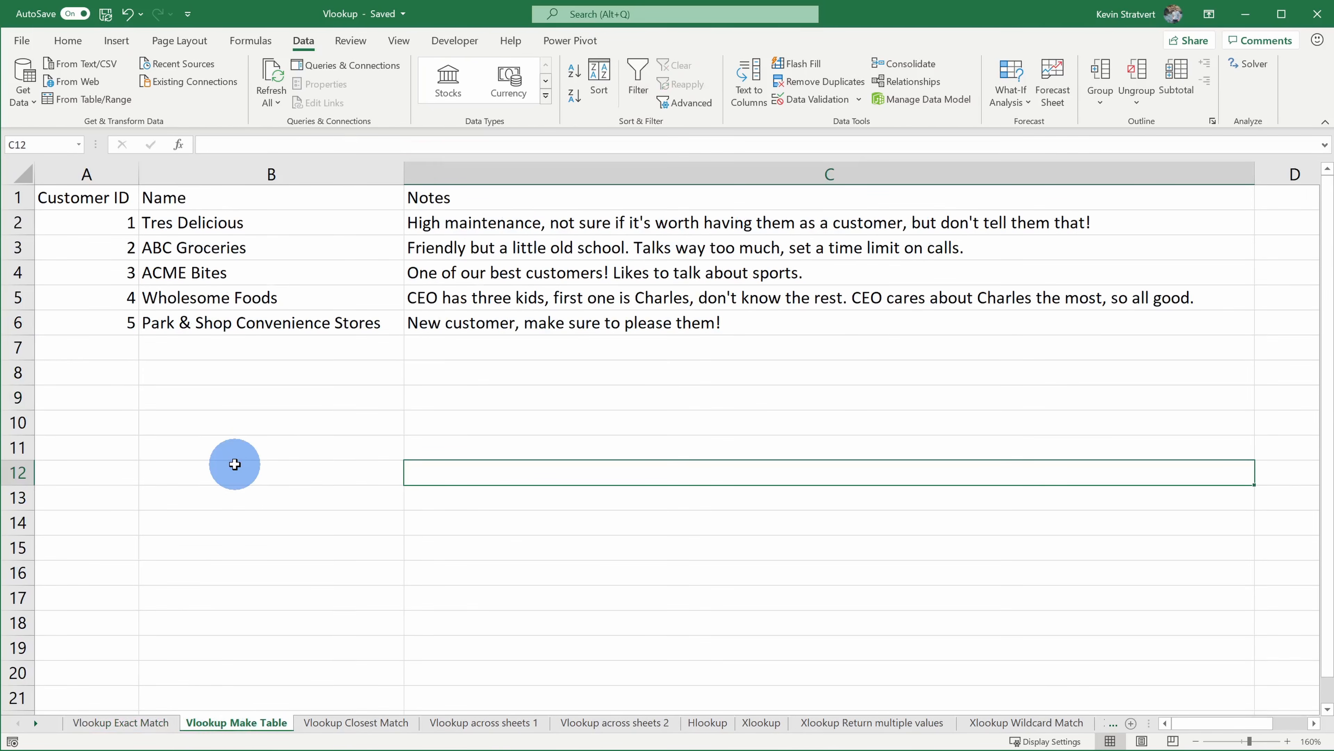
left_click_drag(107, 197, 670, 321)
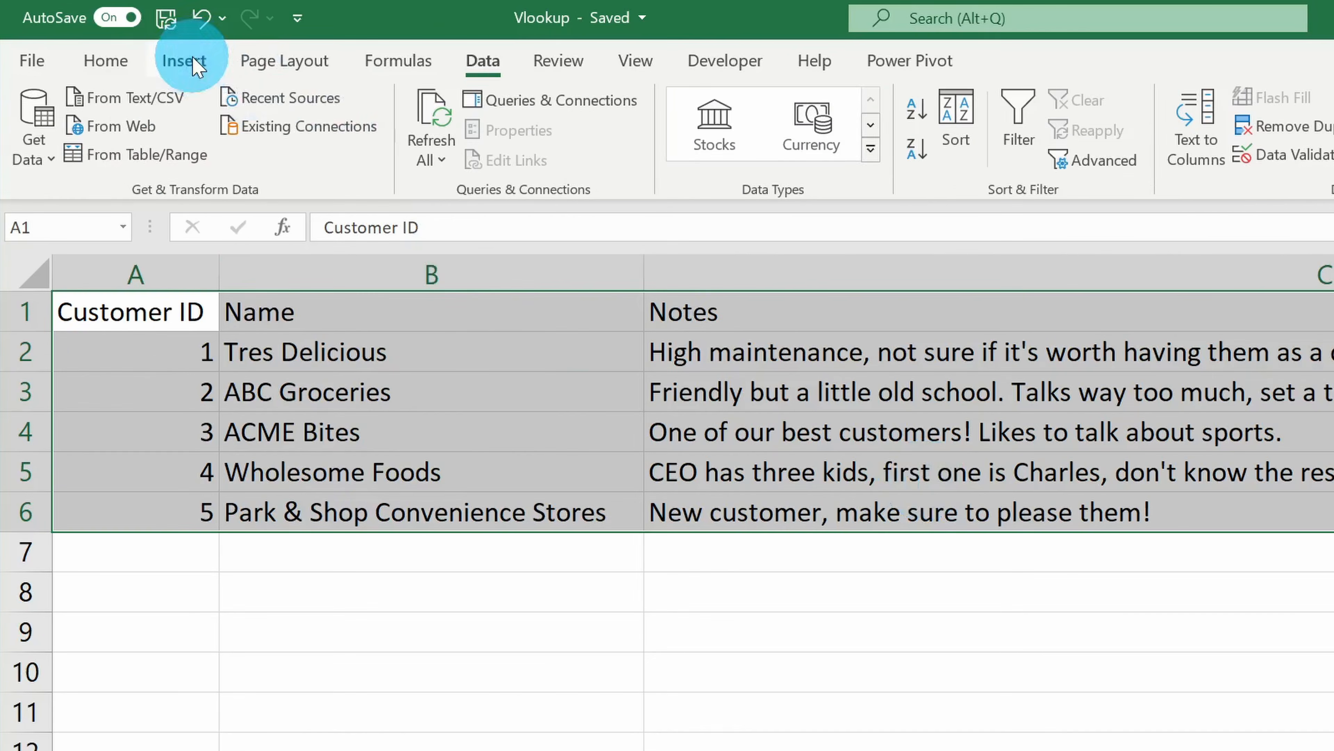
left_click(123, 42)
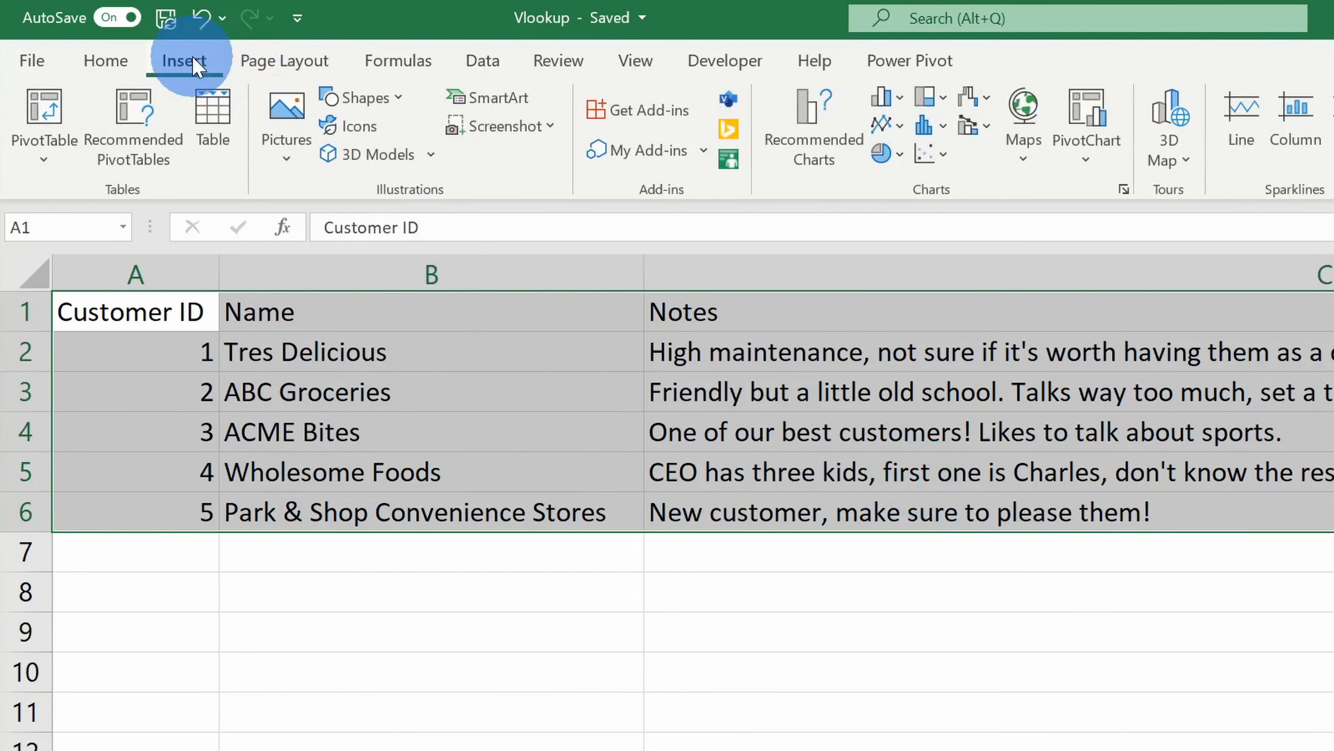
left_click(206, 122)
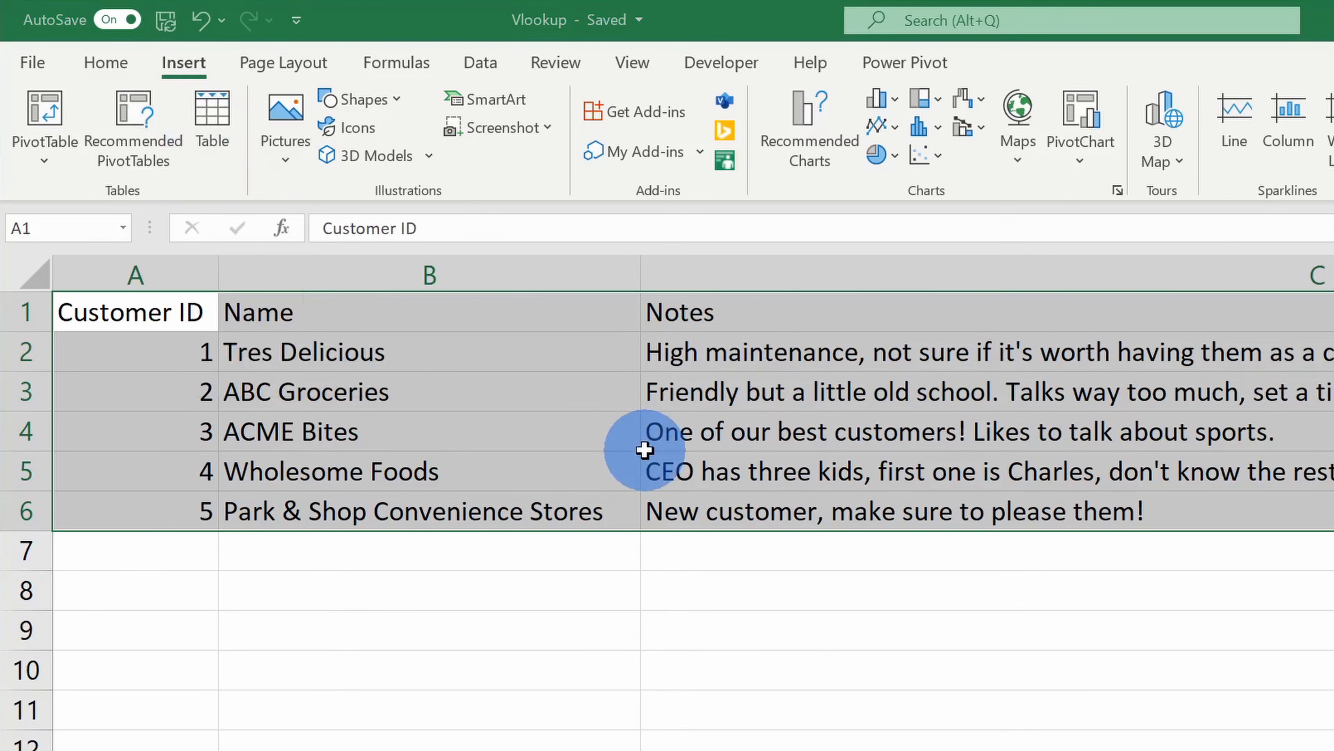
key("ctrl+t")
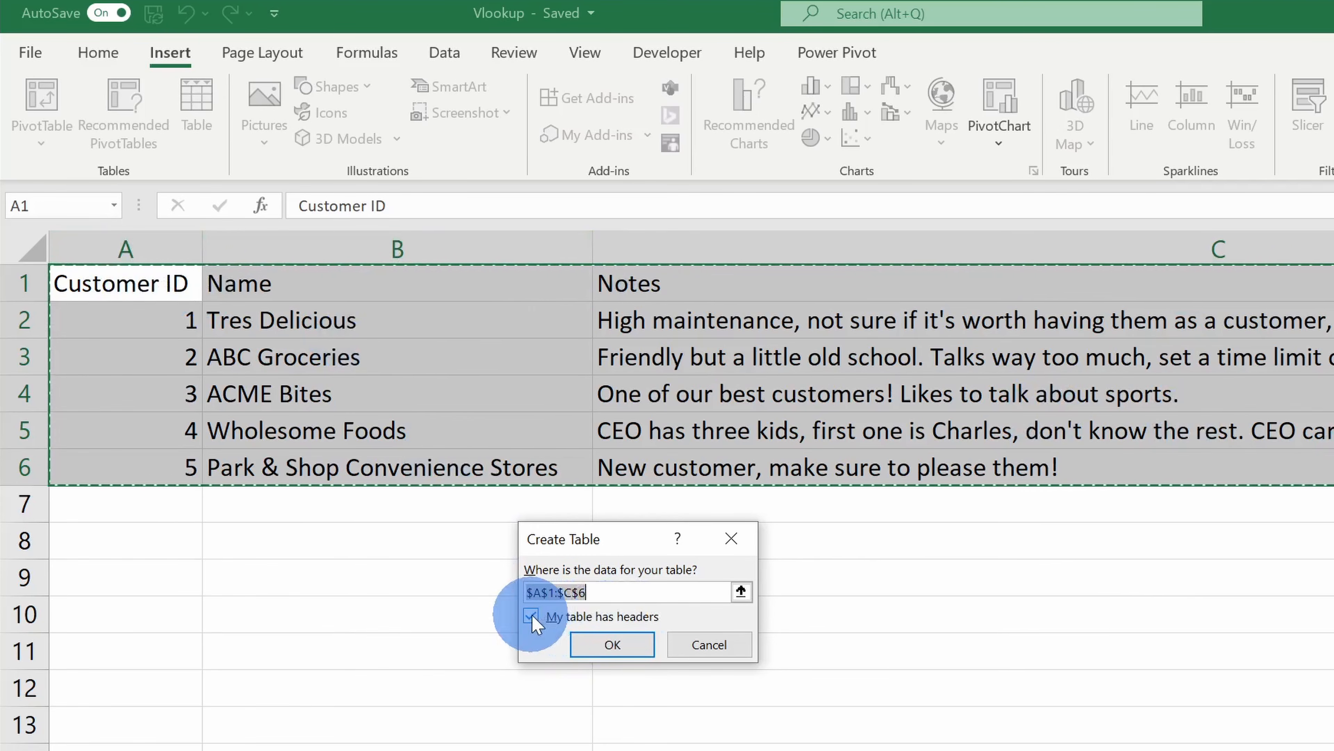
left_click(623, 646)
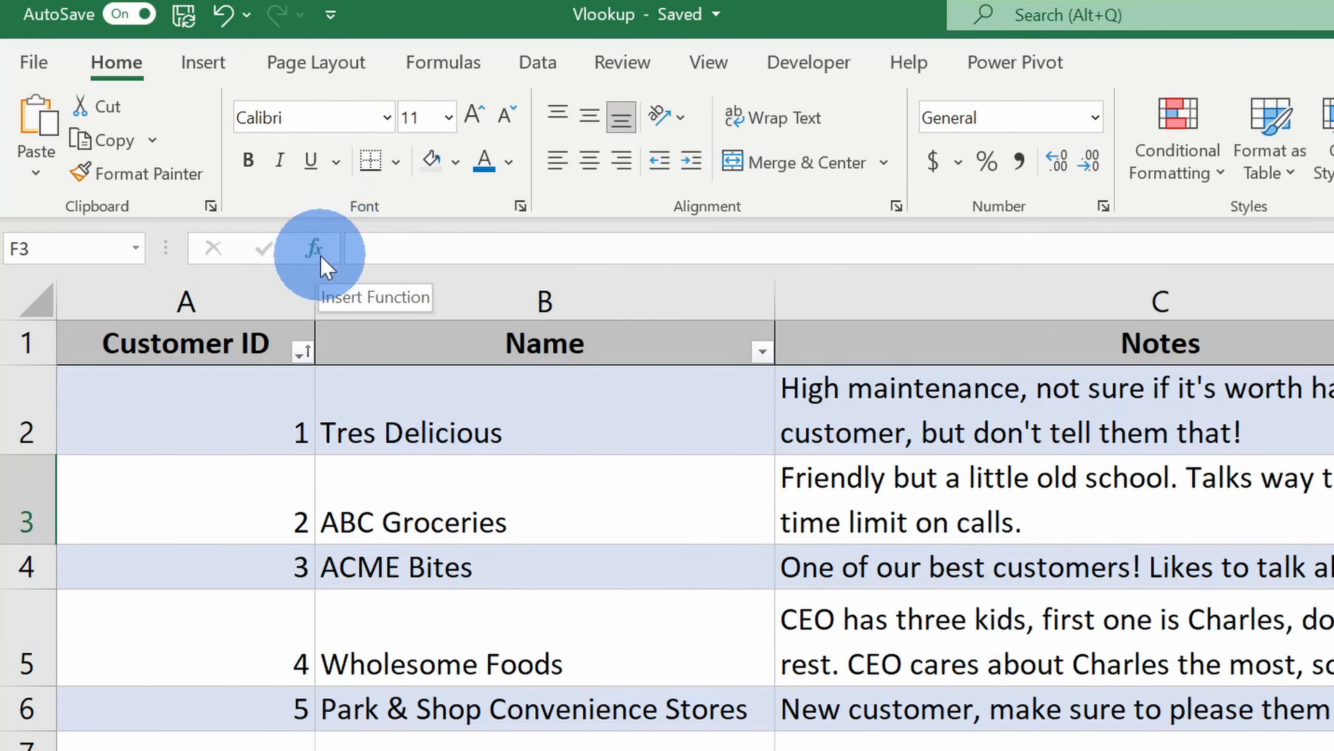
Step: Insert the VLOOKUP function in Name cell F3 and set its Lookup_value to cell F2
left_click(319, 255)
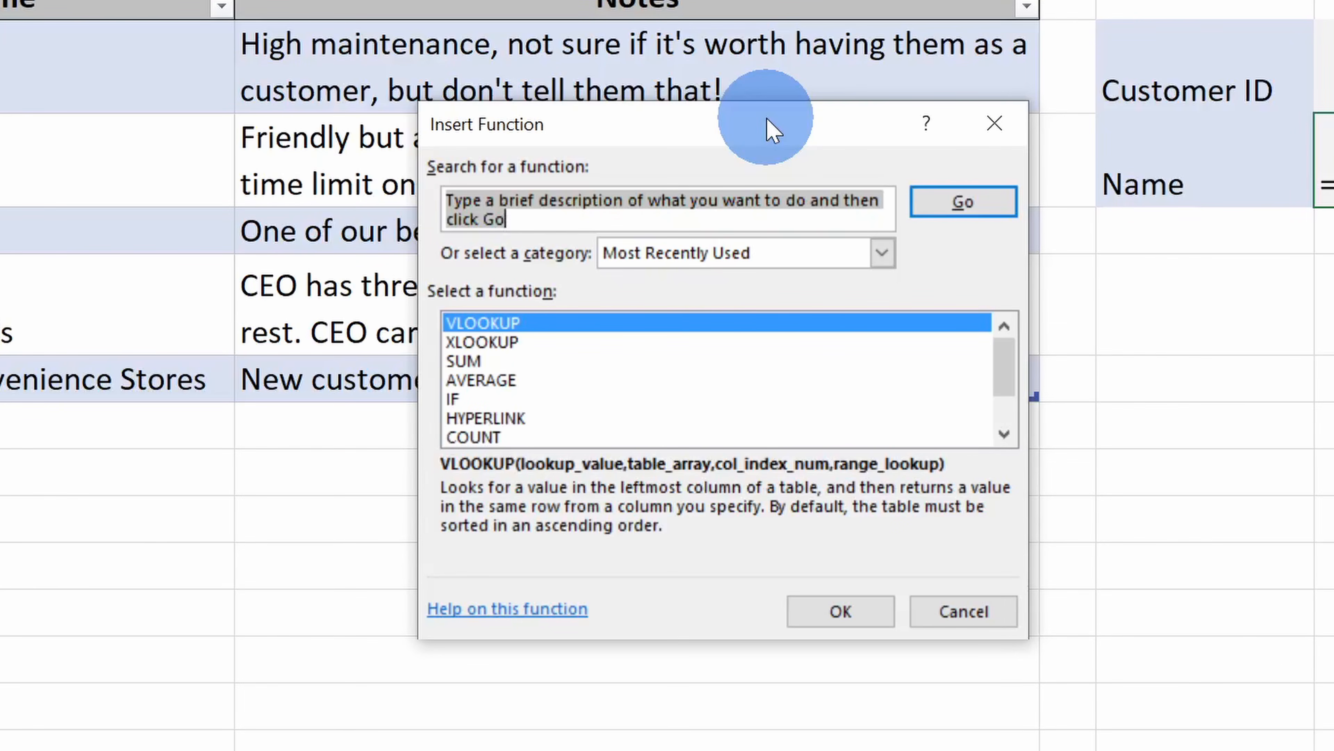
type("vlookup")
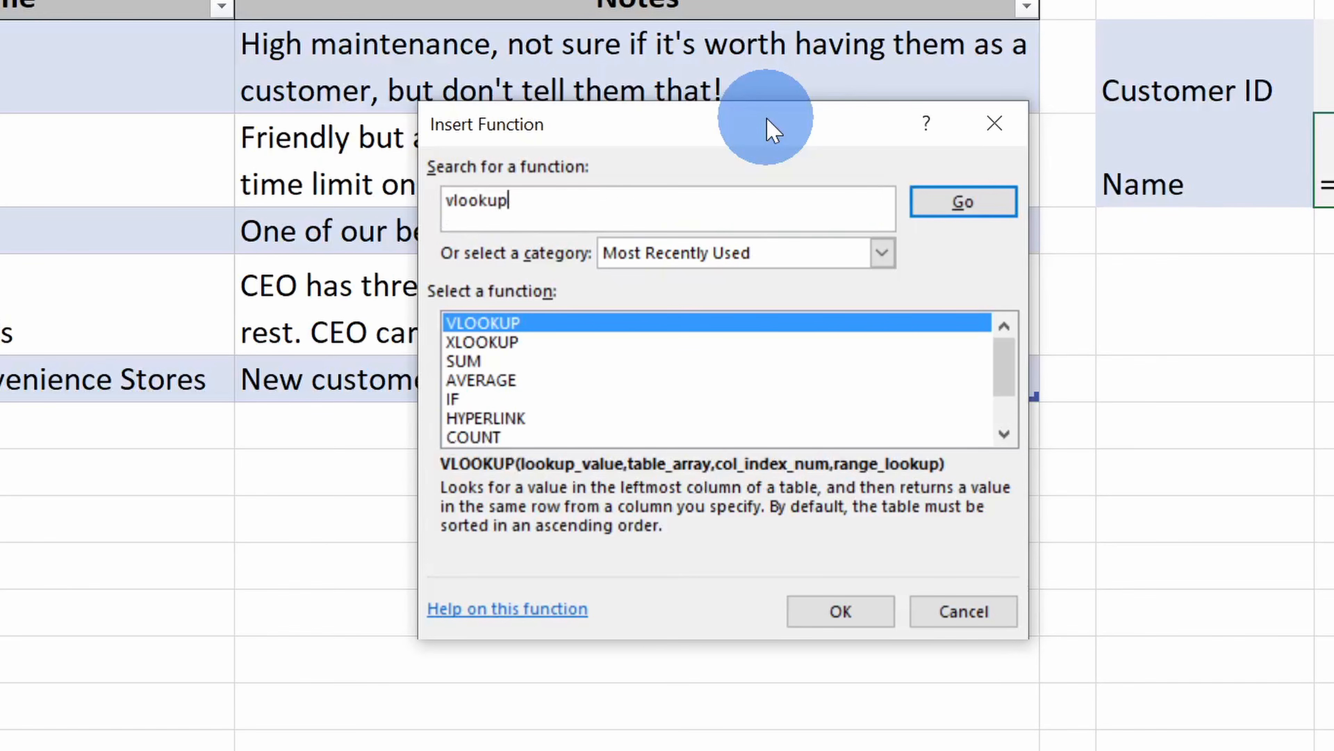
left_click(992, 206)
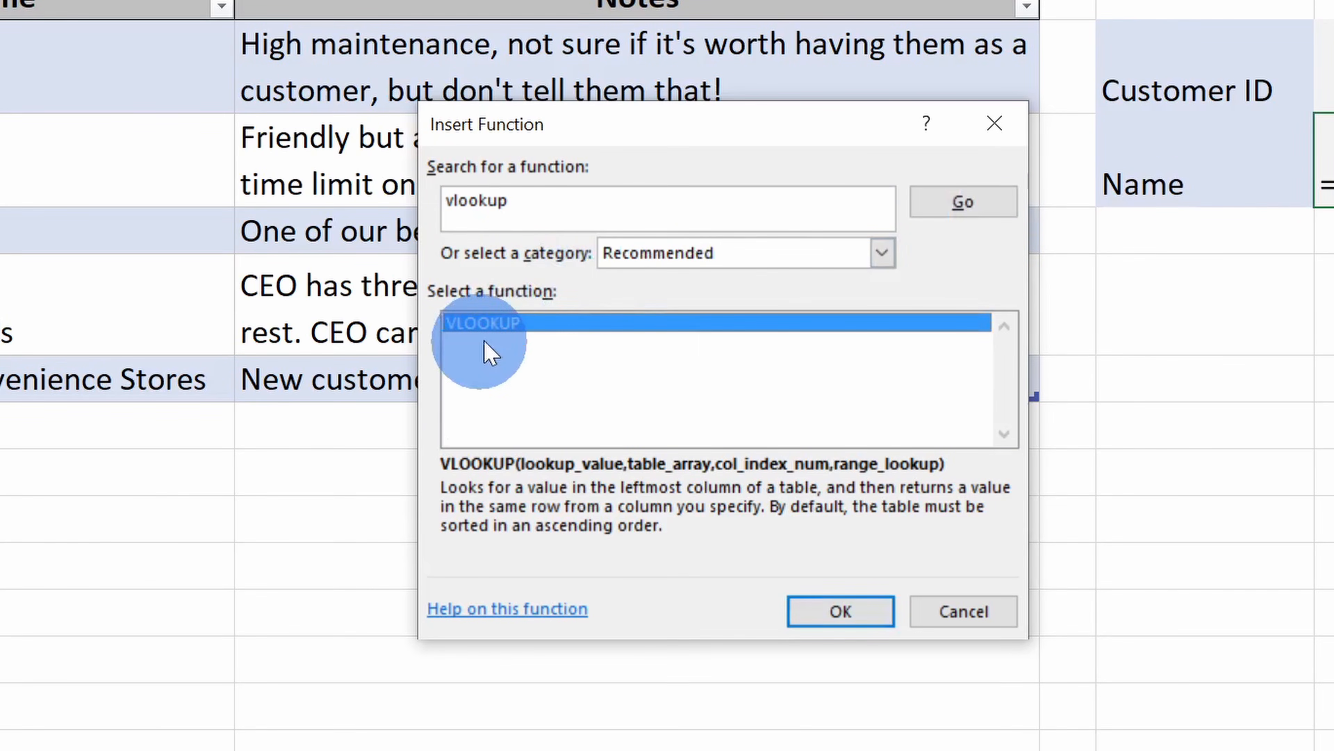
left_click(536, 335)
double_click(536, 335)
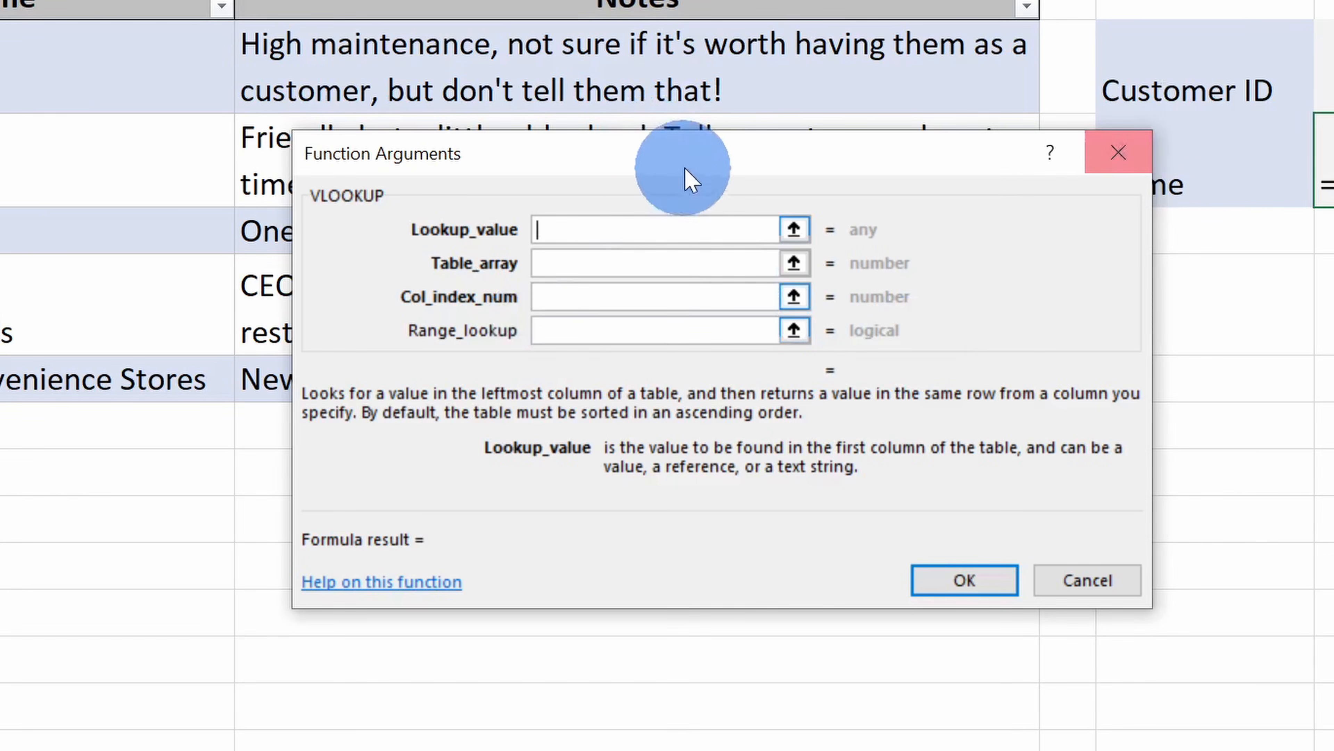
left_click_drag(687, 169, 722, 418)
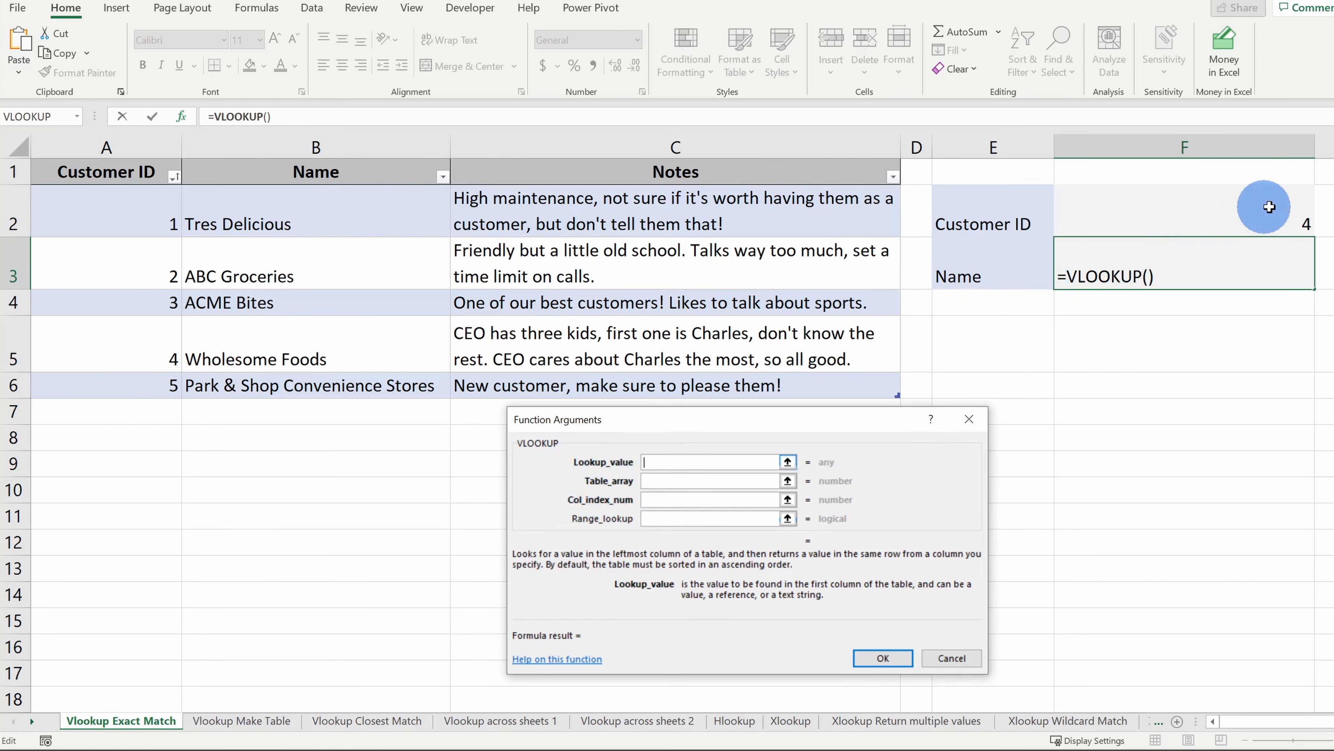
left_click(1241, 209)
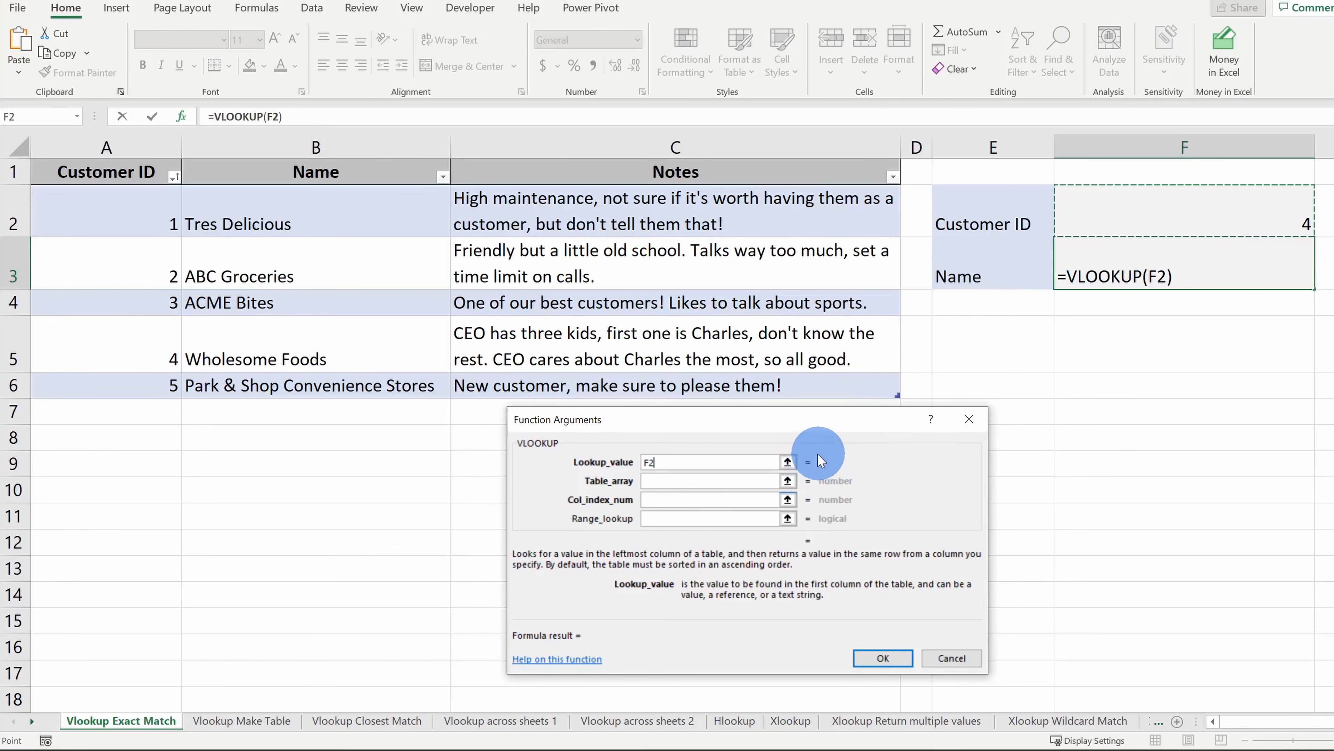
Step: Set the VLOOKUP Table_array to the entire customer table A1:C6, including its headers, as Table1[#All]
left_click(715, 479)
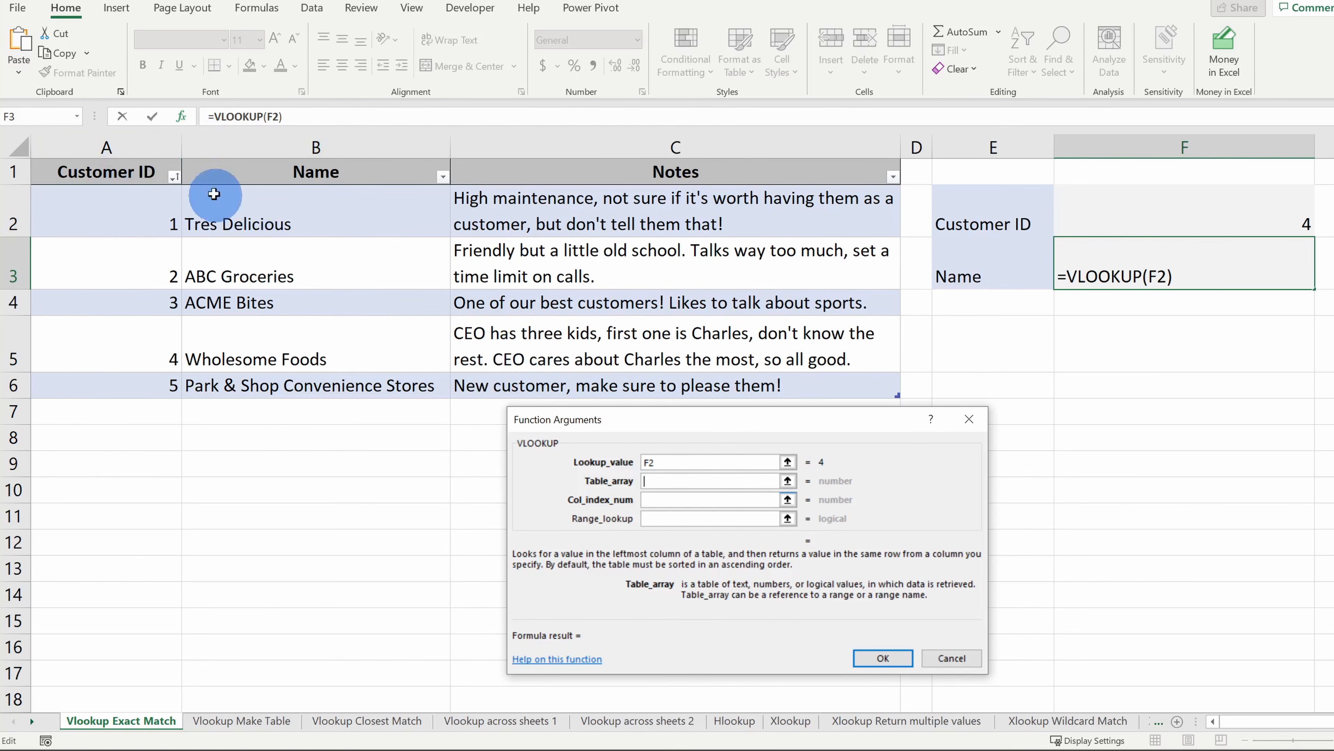
left_click_drag(139, 173, 735, 390)
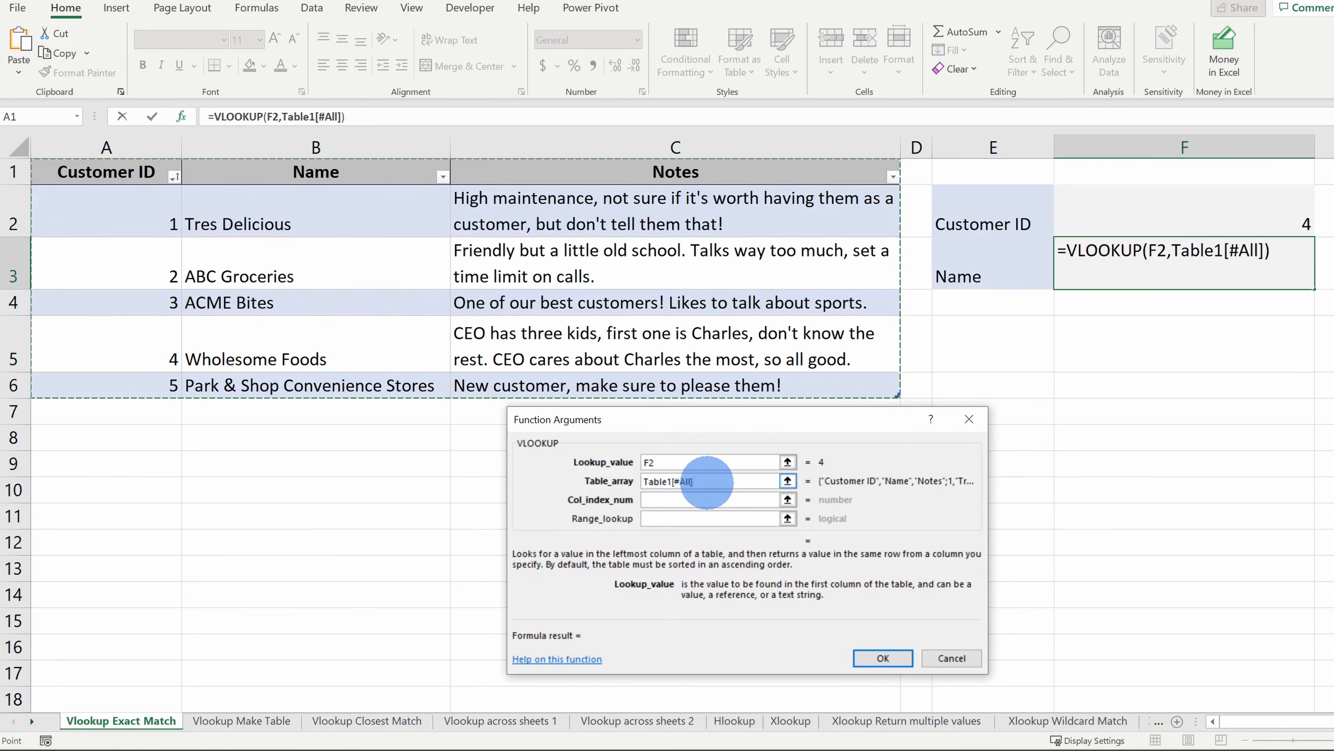
left_click_drag(137, 380, 463, 302)
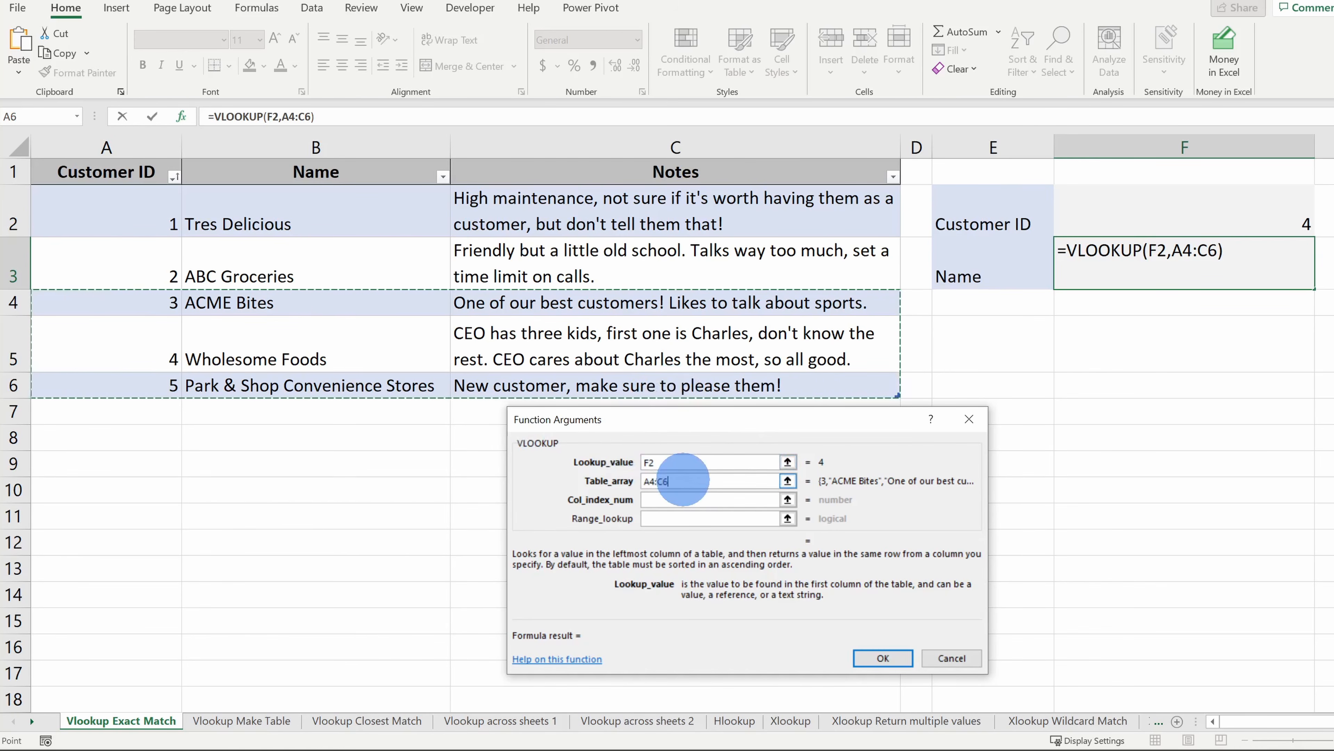
left_click_drag(149, 170, 817, 385)
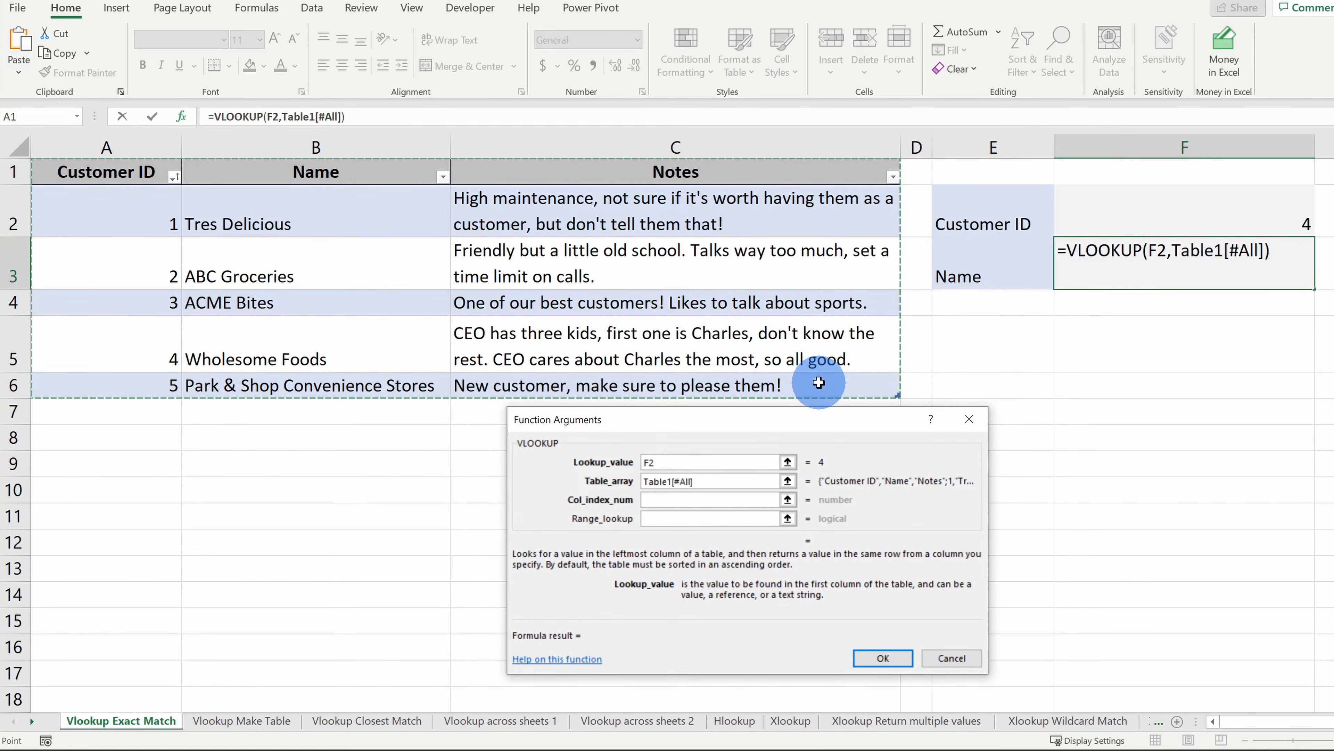
left_click_drag(178, 147, 746, 140)
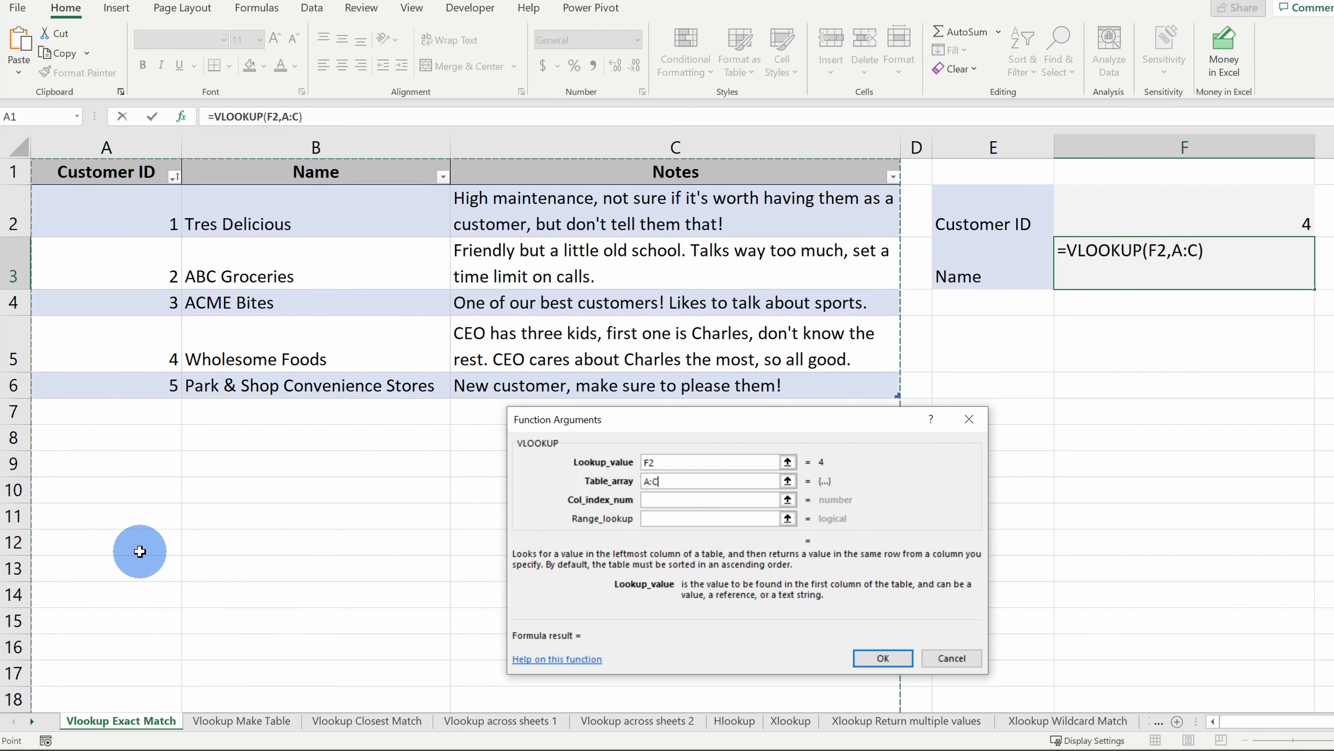
left_click_drag(134, 172, 764, 385)
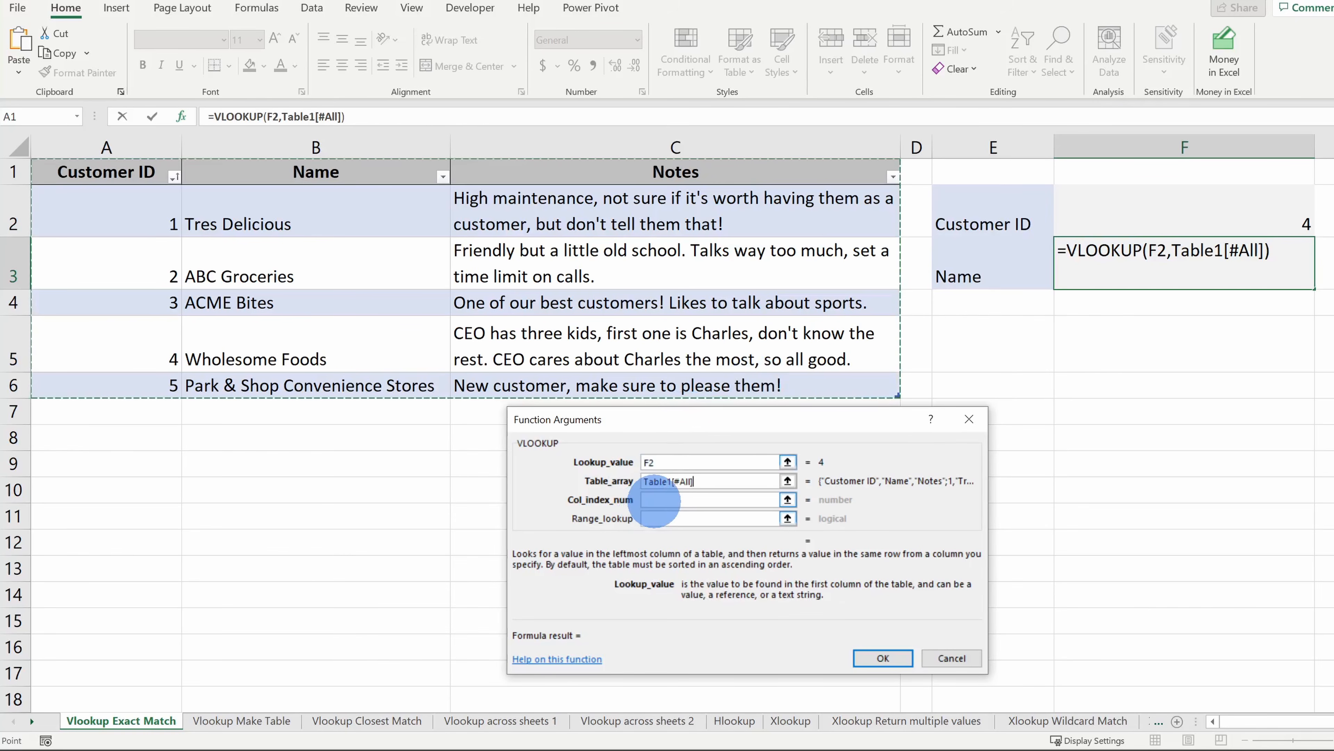
Step: Set Col_index_num to 2 and Range_lookup to false, and insert the completed VLOOKUP formula in Name cell F3
left_click(656, 499)
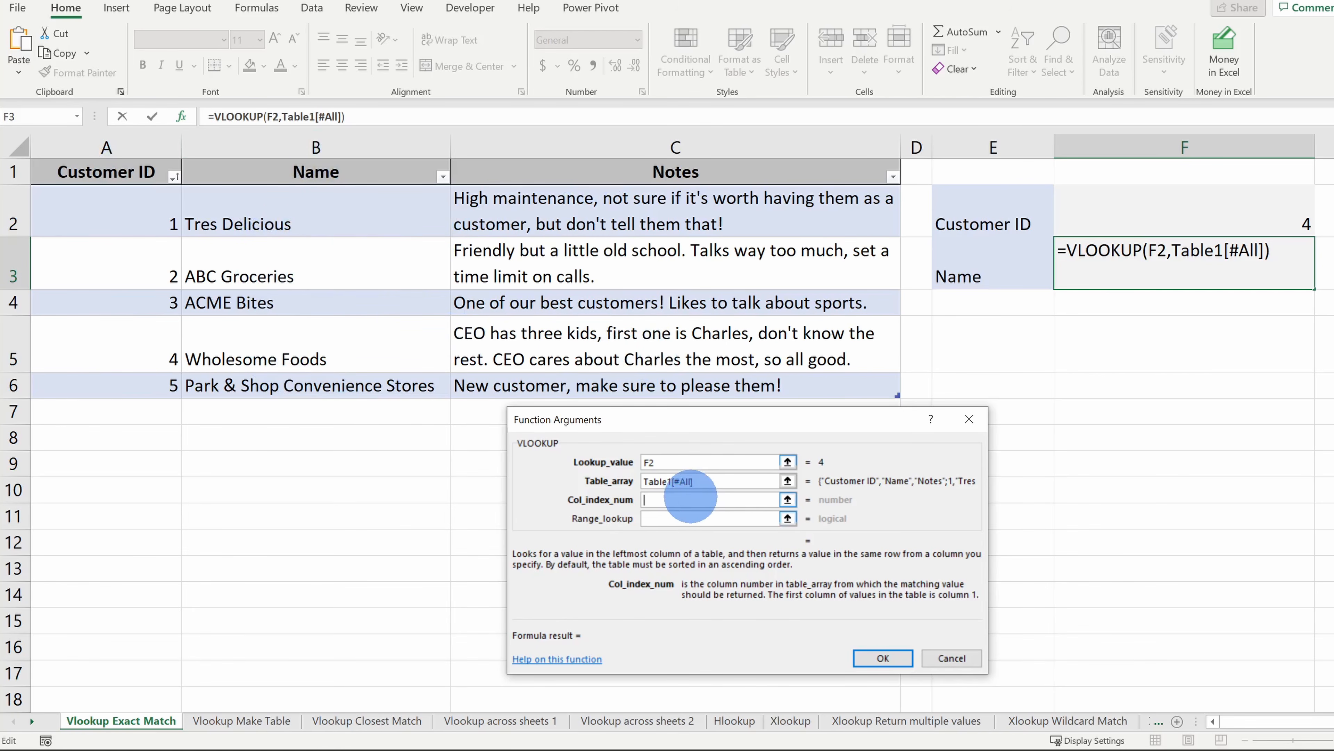
type("2")
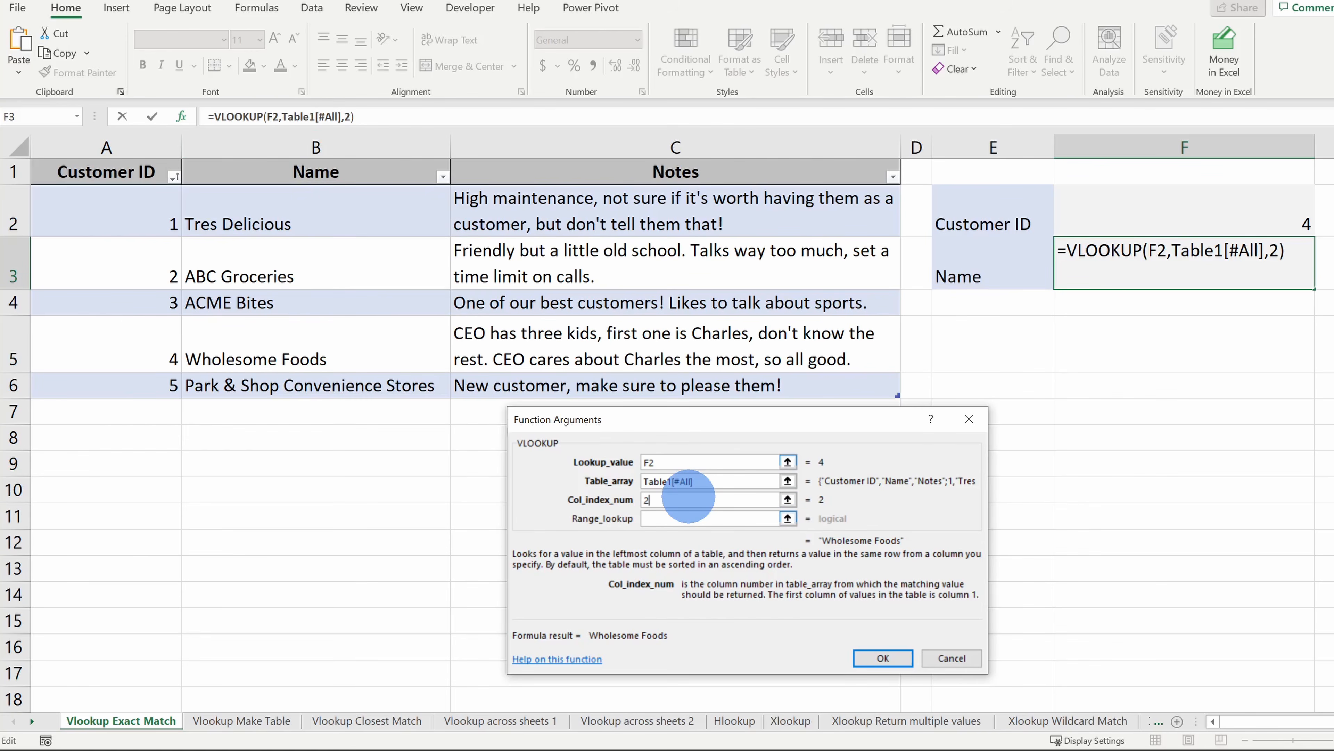
left_click(692, 518)
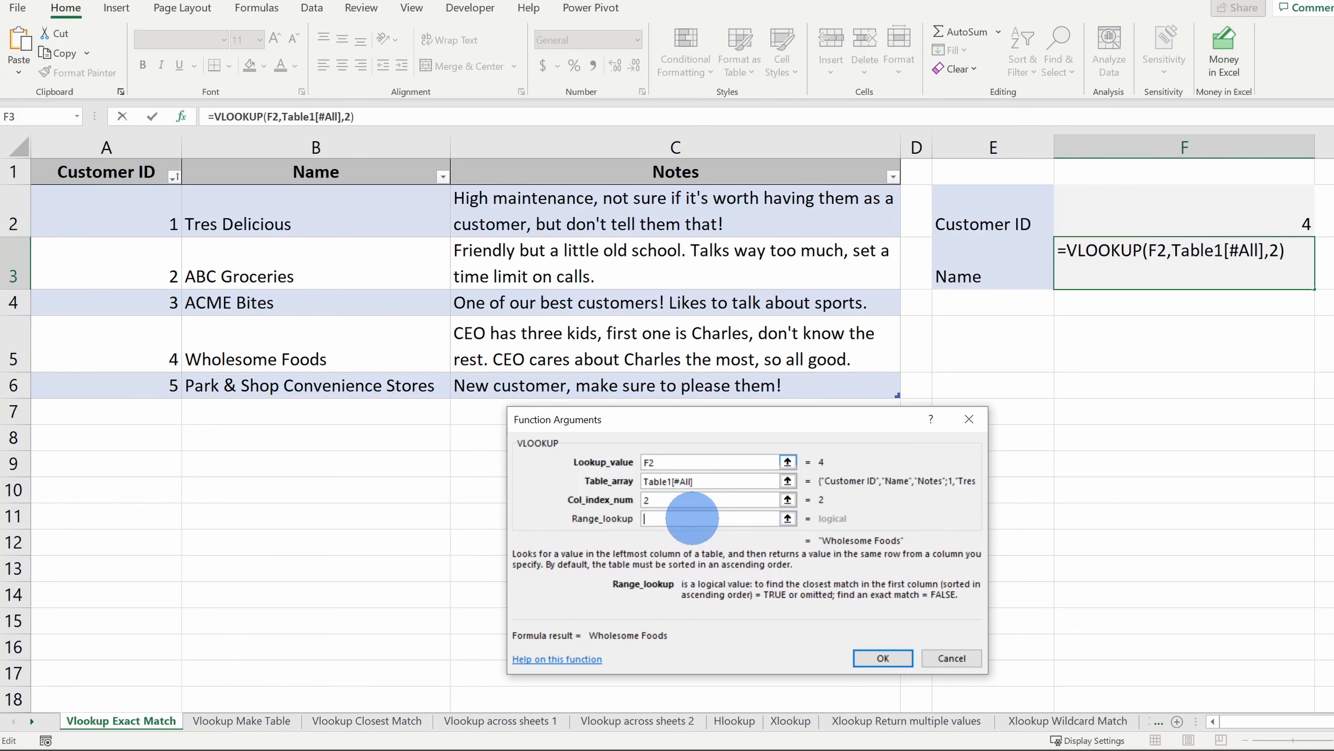
type("false")
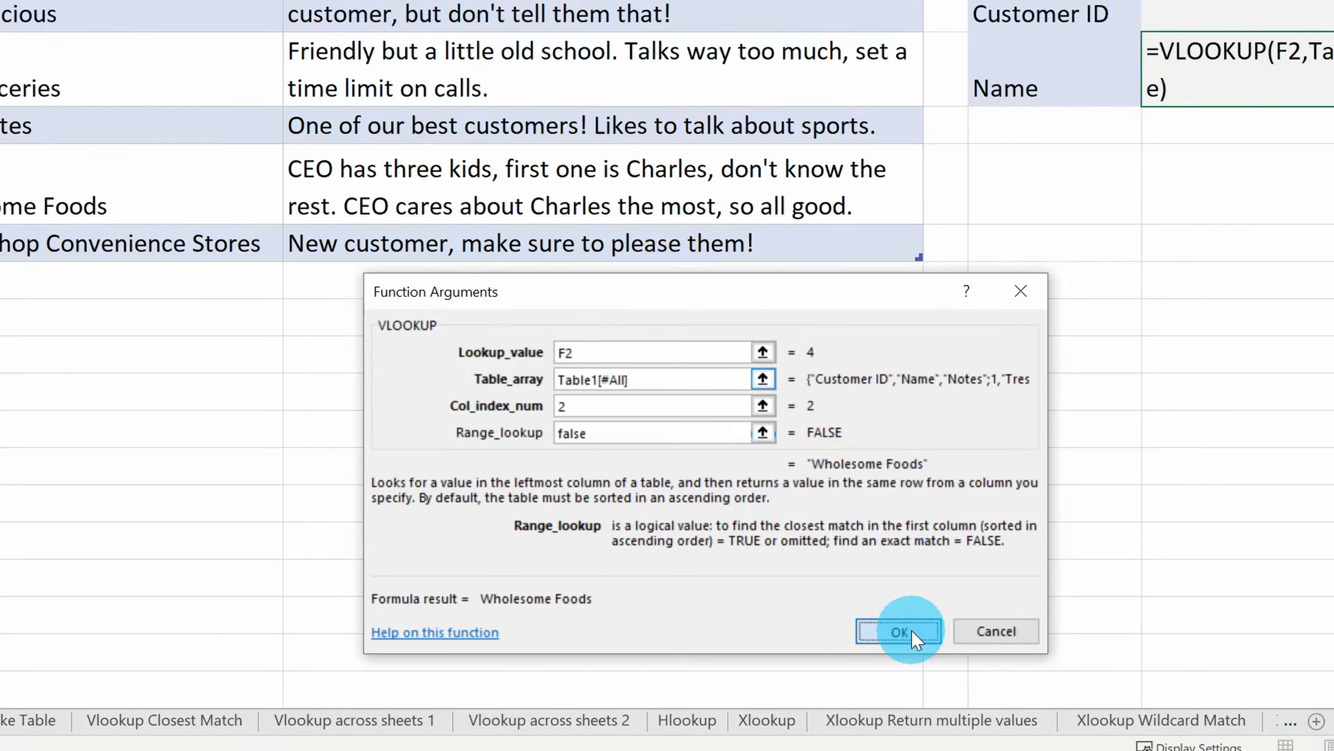
left_click(922, 618)
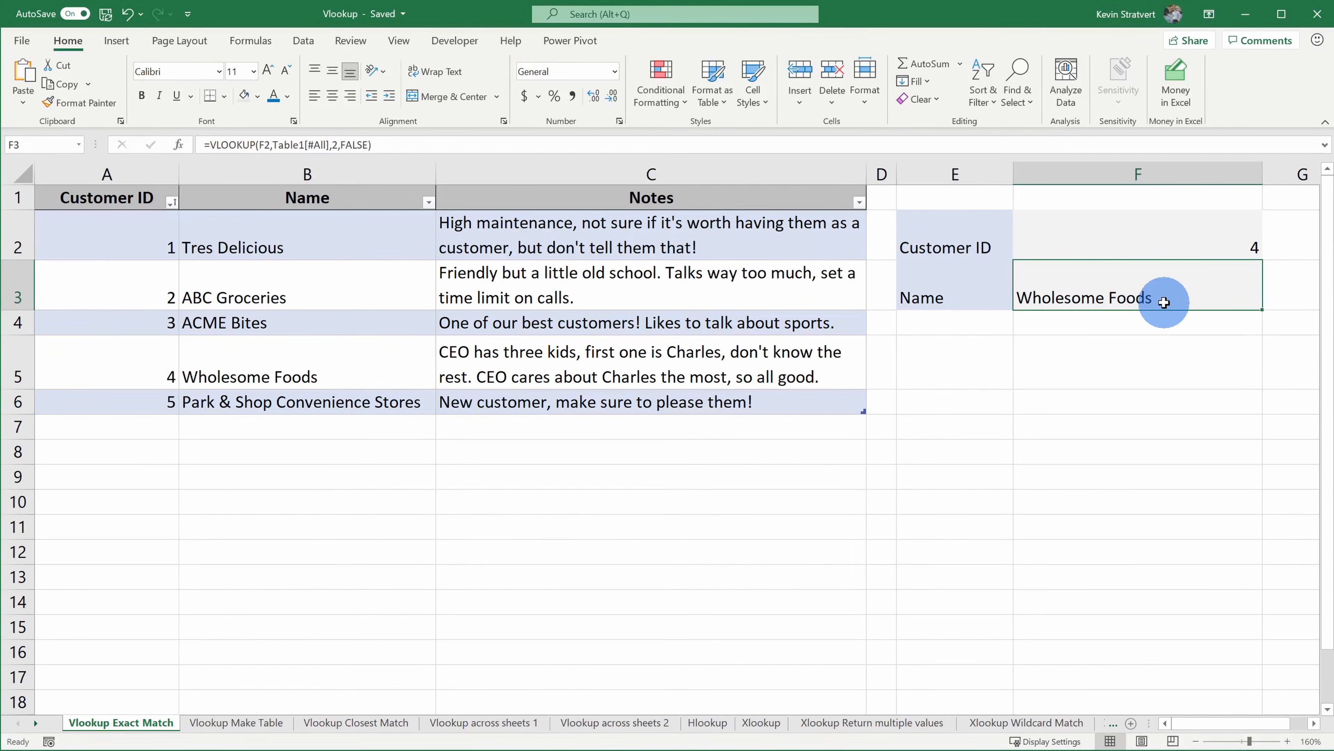
Step: Test the lookup by entering the customer ID of Tres Delicious in F2, followed by that of Park & Shop Convenience Stores
left_click(1161, 234)
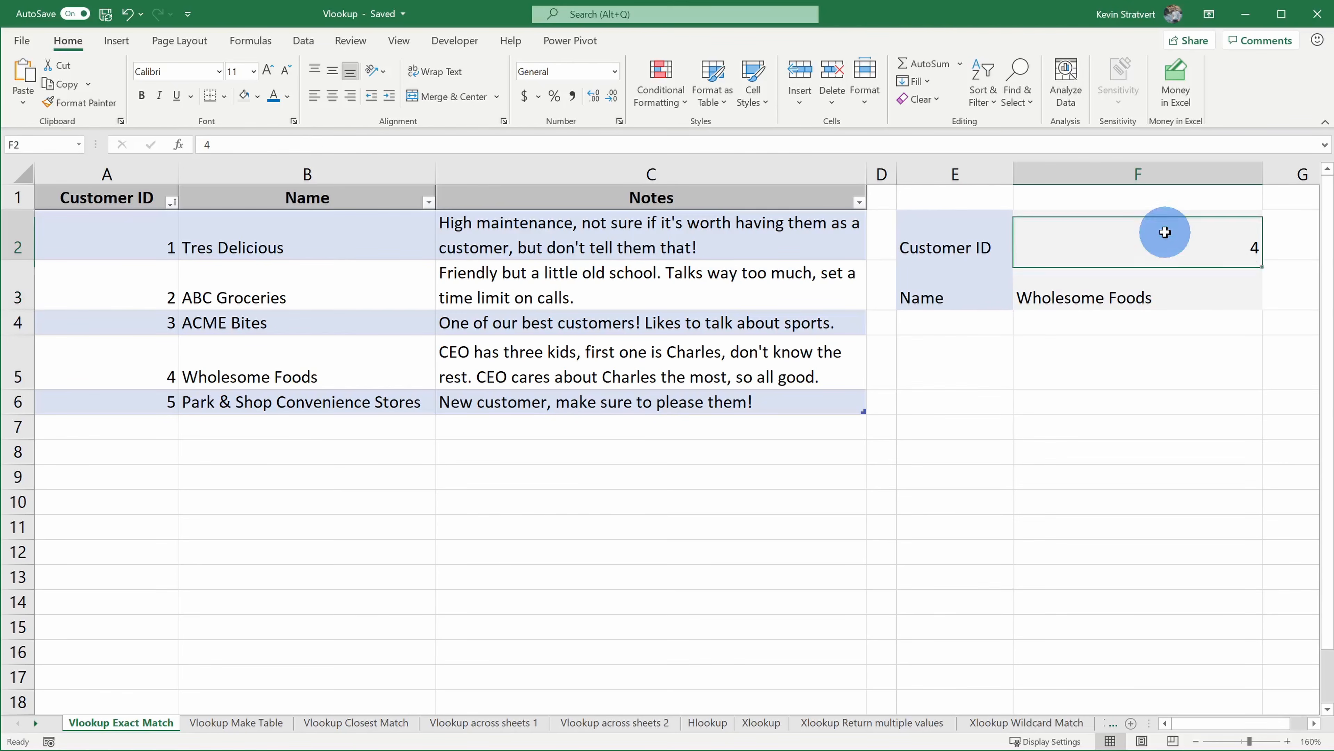
type("1")
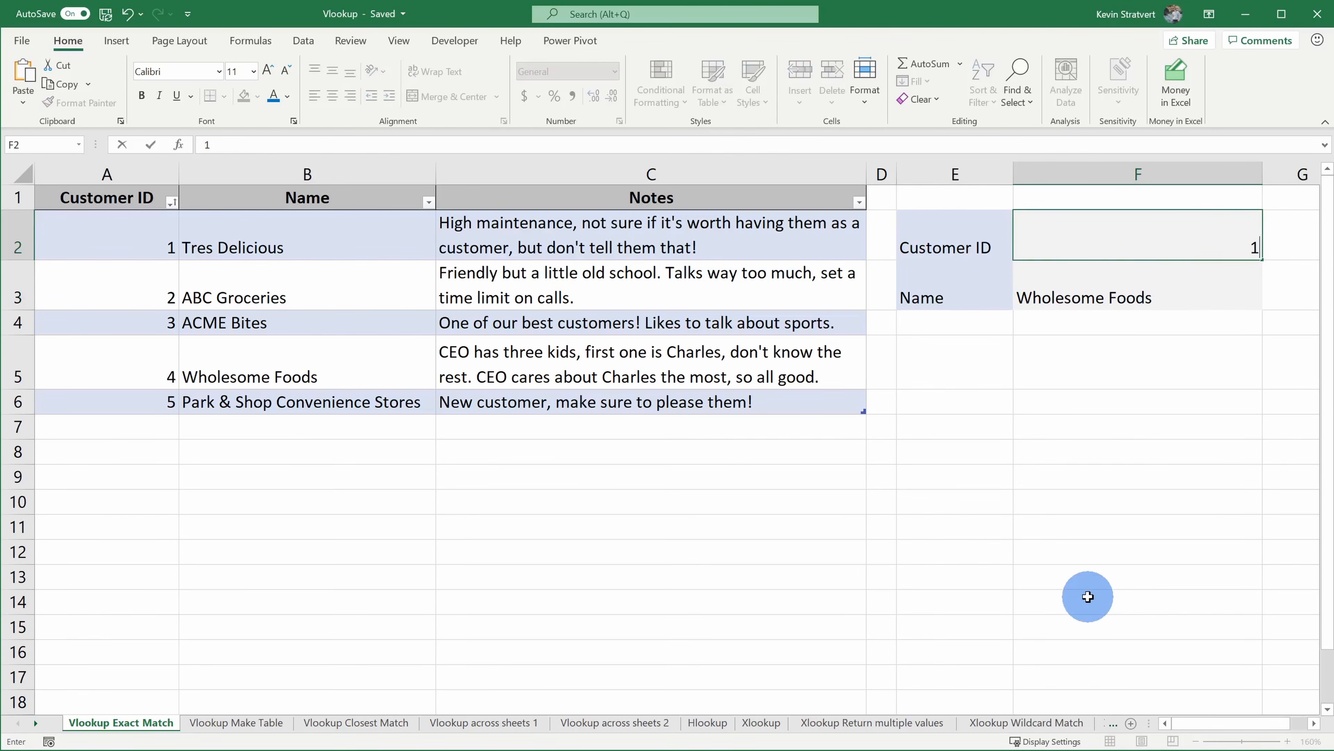
key("Return")
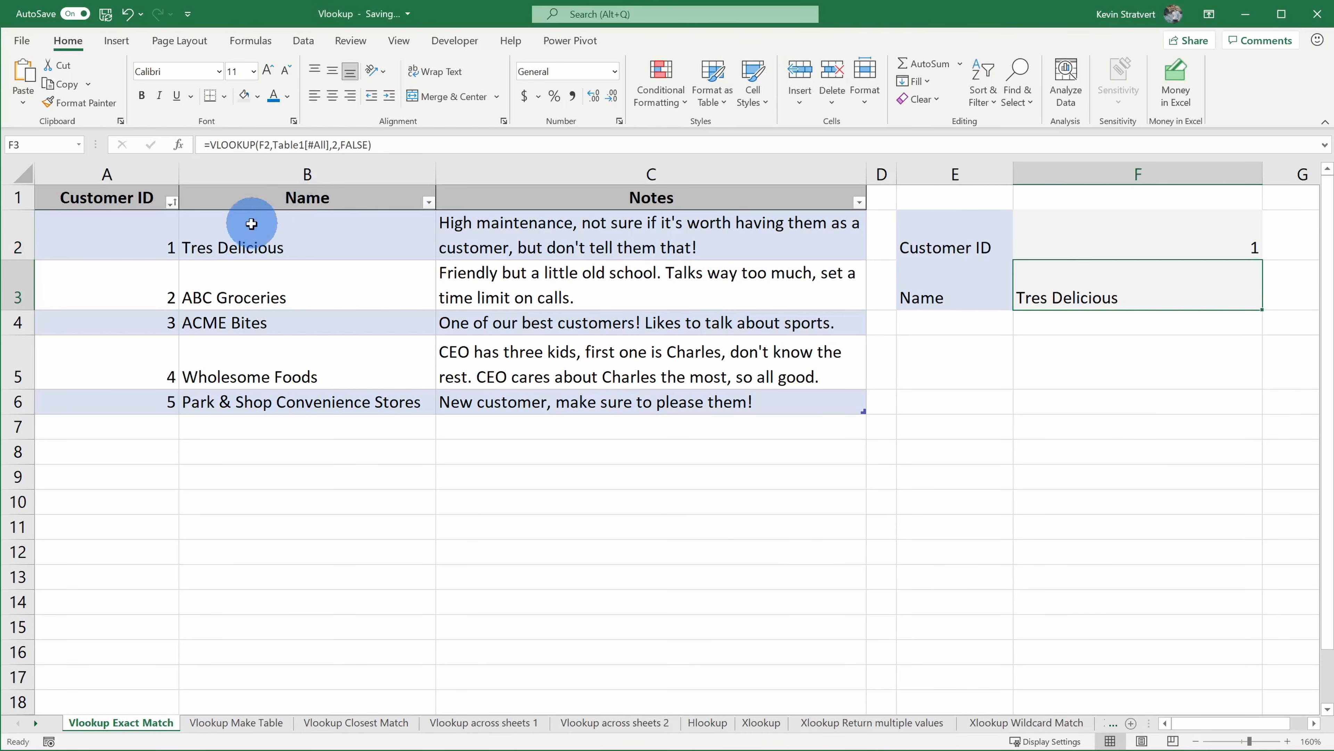
left_click(1224, 231)
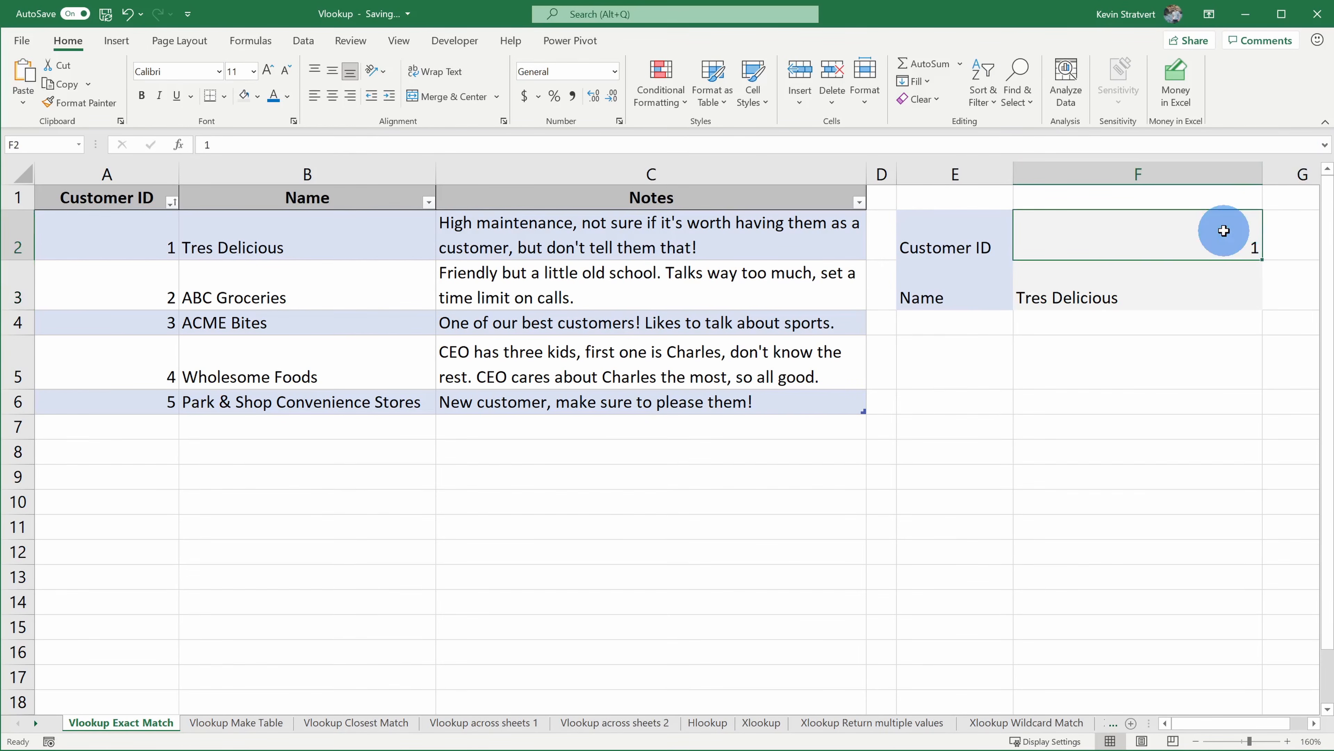
type("5")
key("Return")
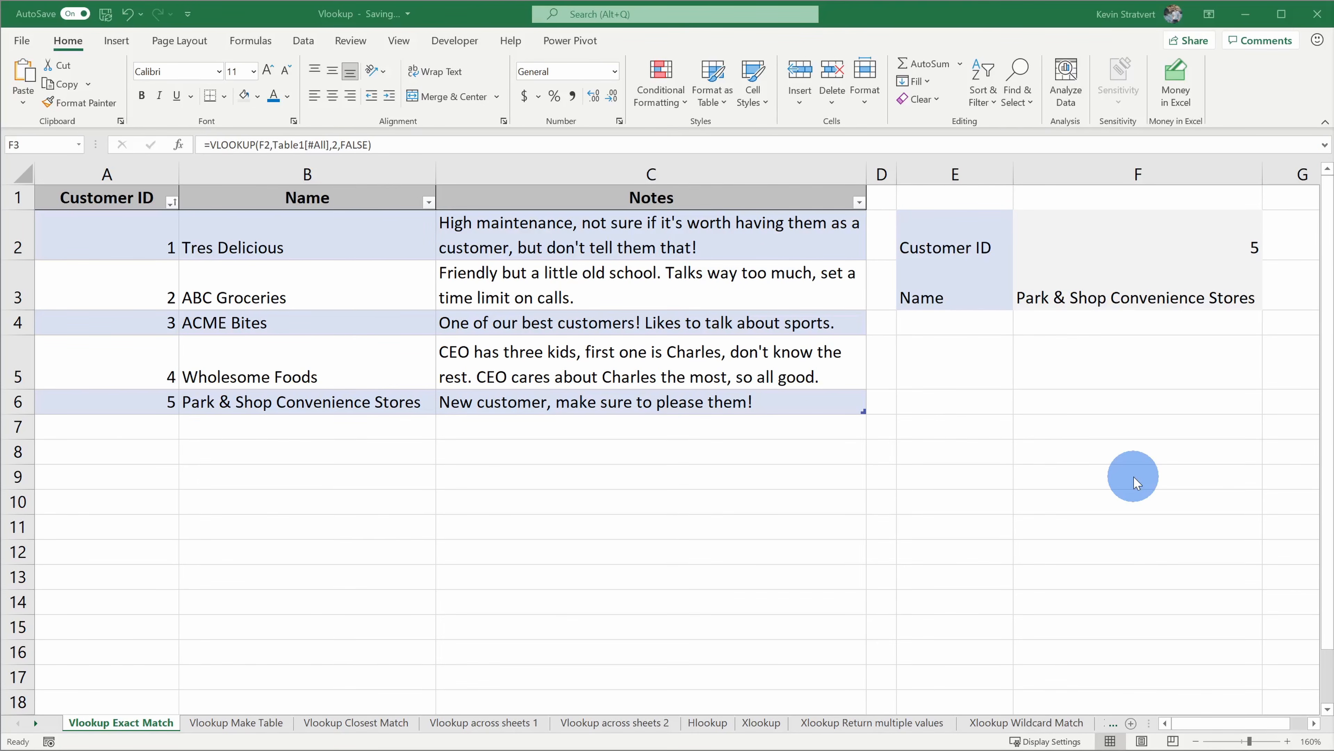
Step: Enter a customer ID in F2 that is one above the highest ID in the table
left_click(1135, 236)
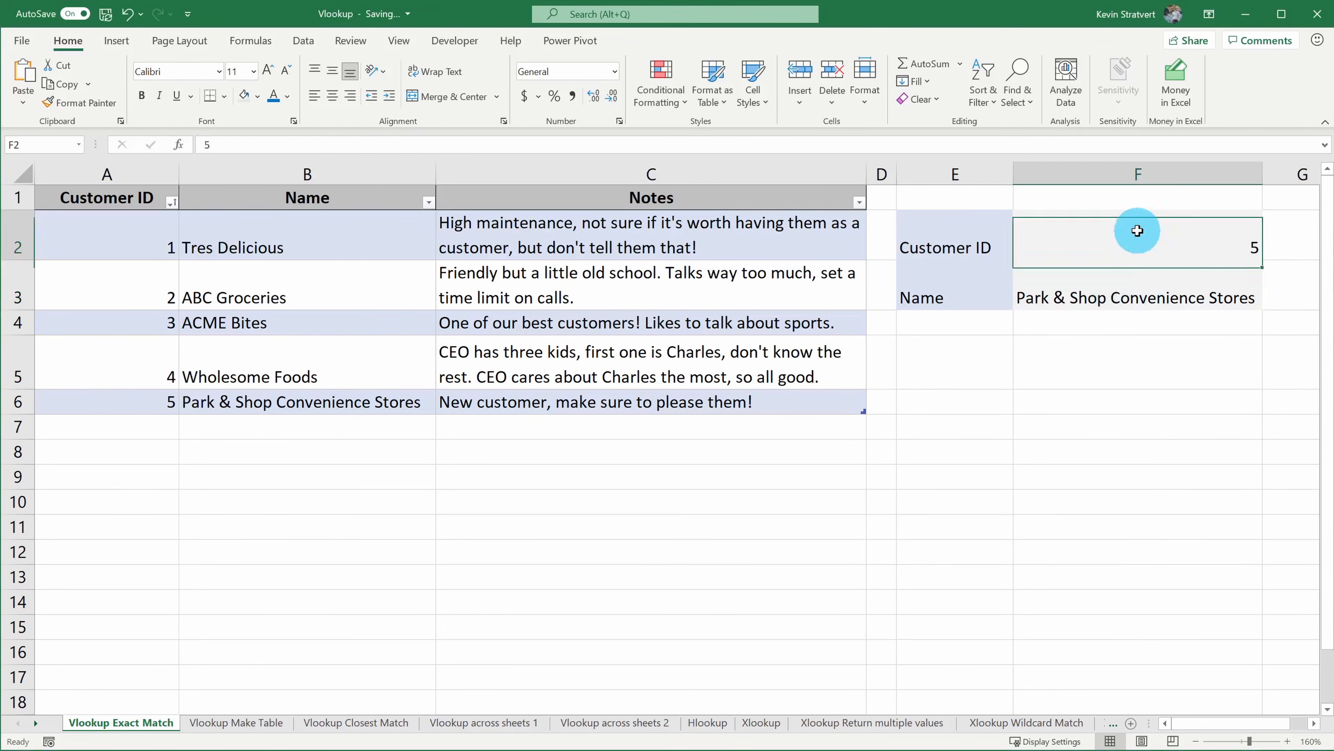
type("6")
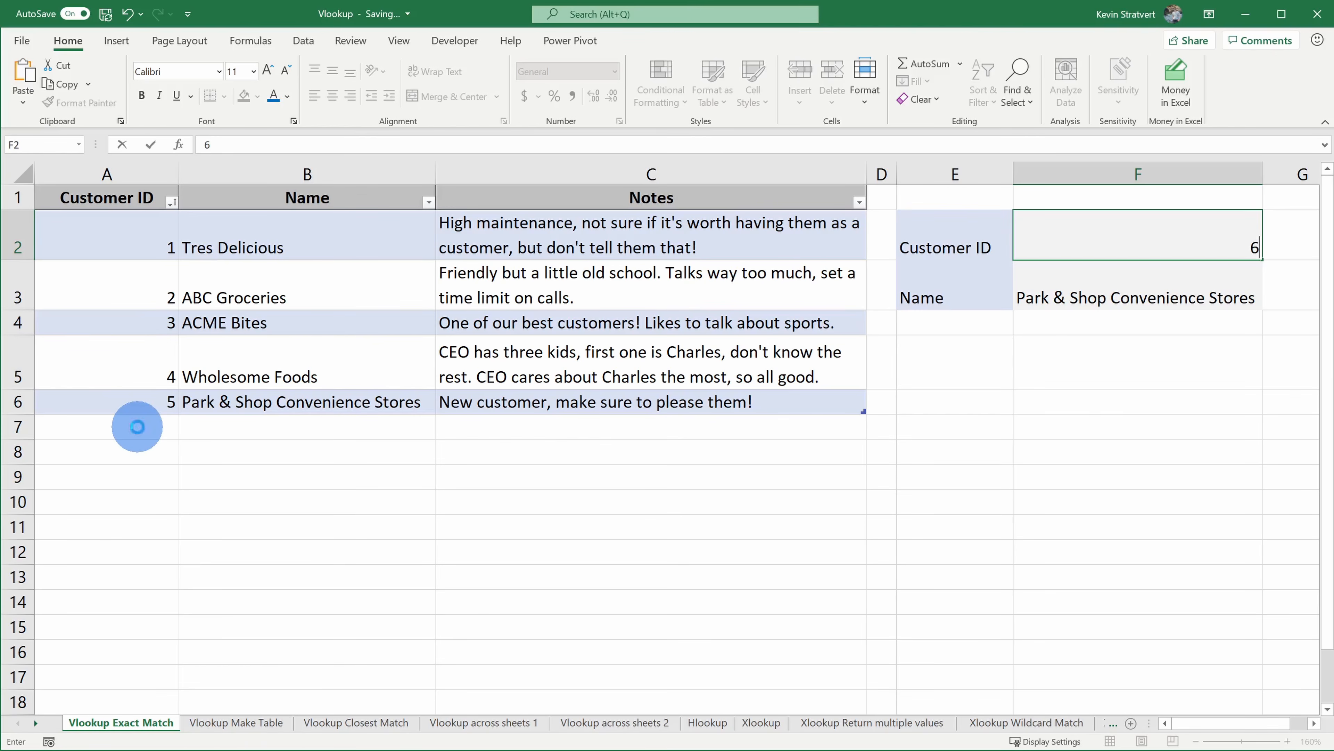
key("Return")
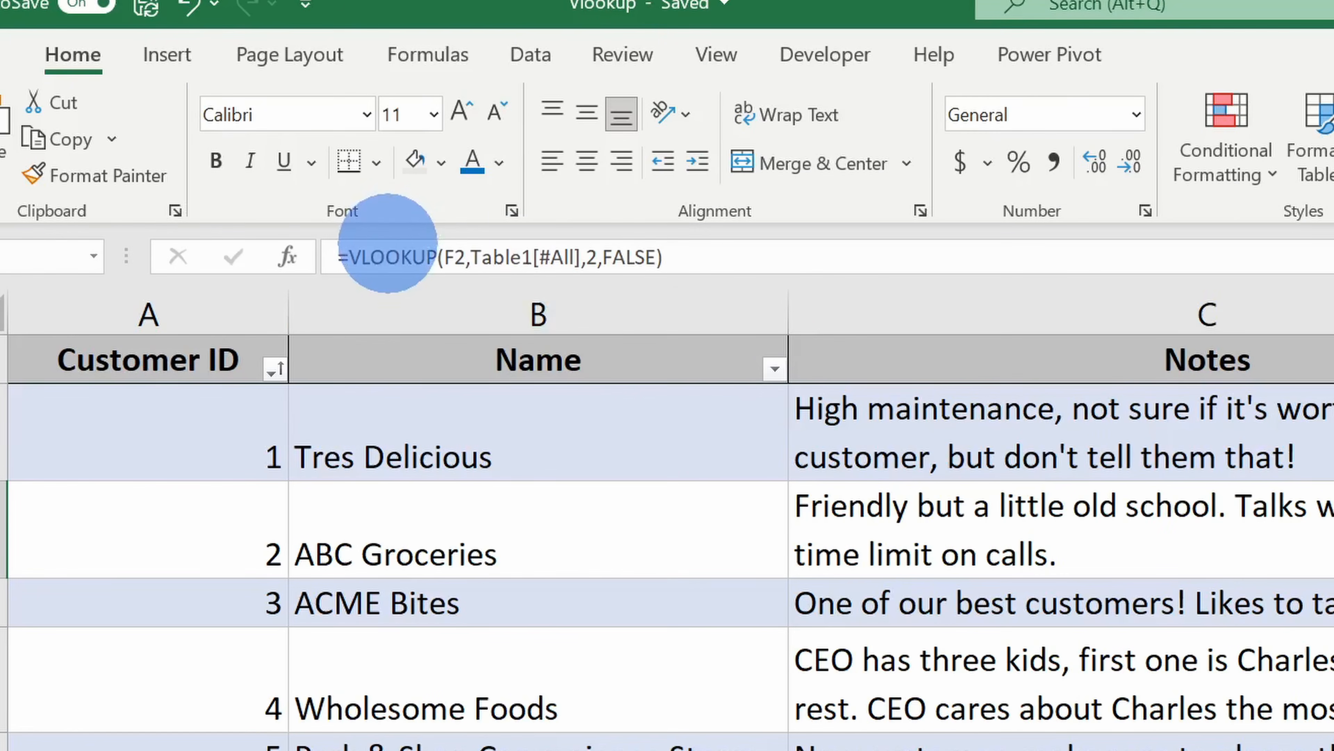
Step: Wrap the VLOOKUP formula in F3 in IFERROR with "Not found" as the value_if_error
left_click(347, 258)
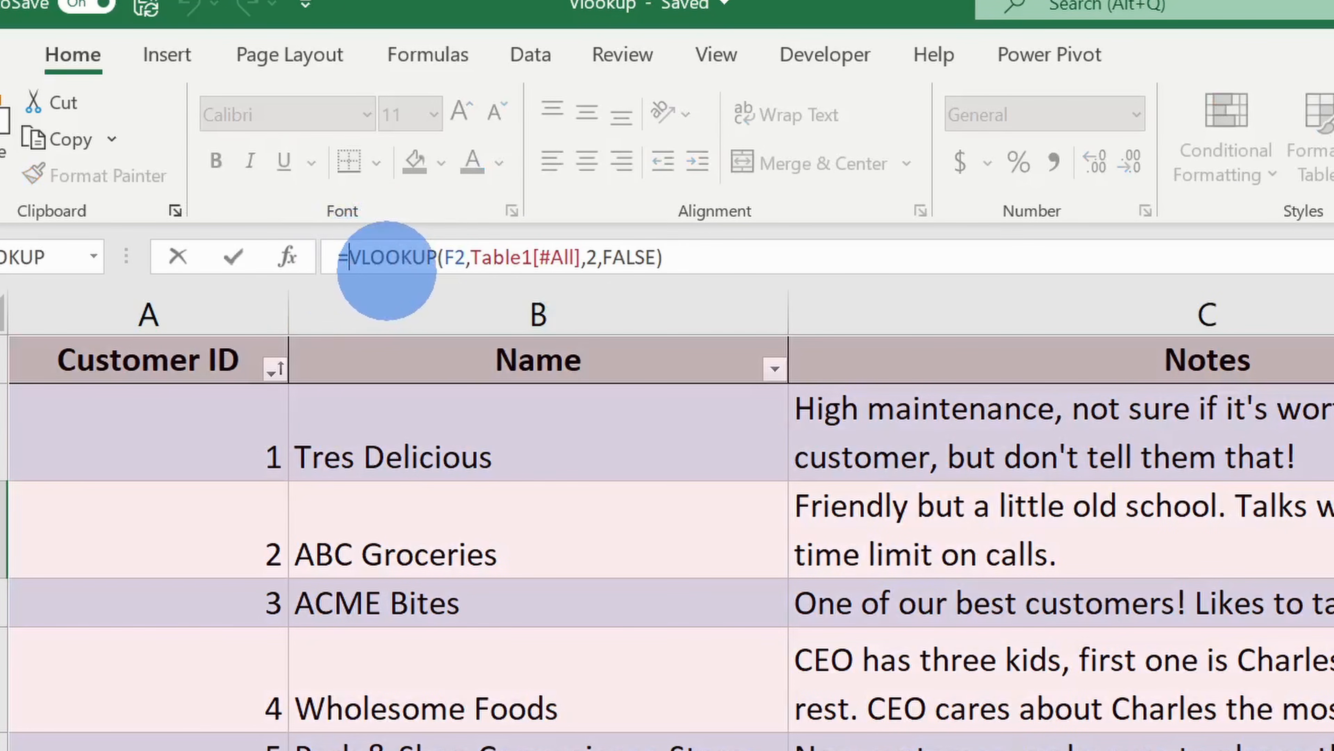
type("iferror")
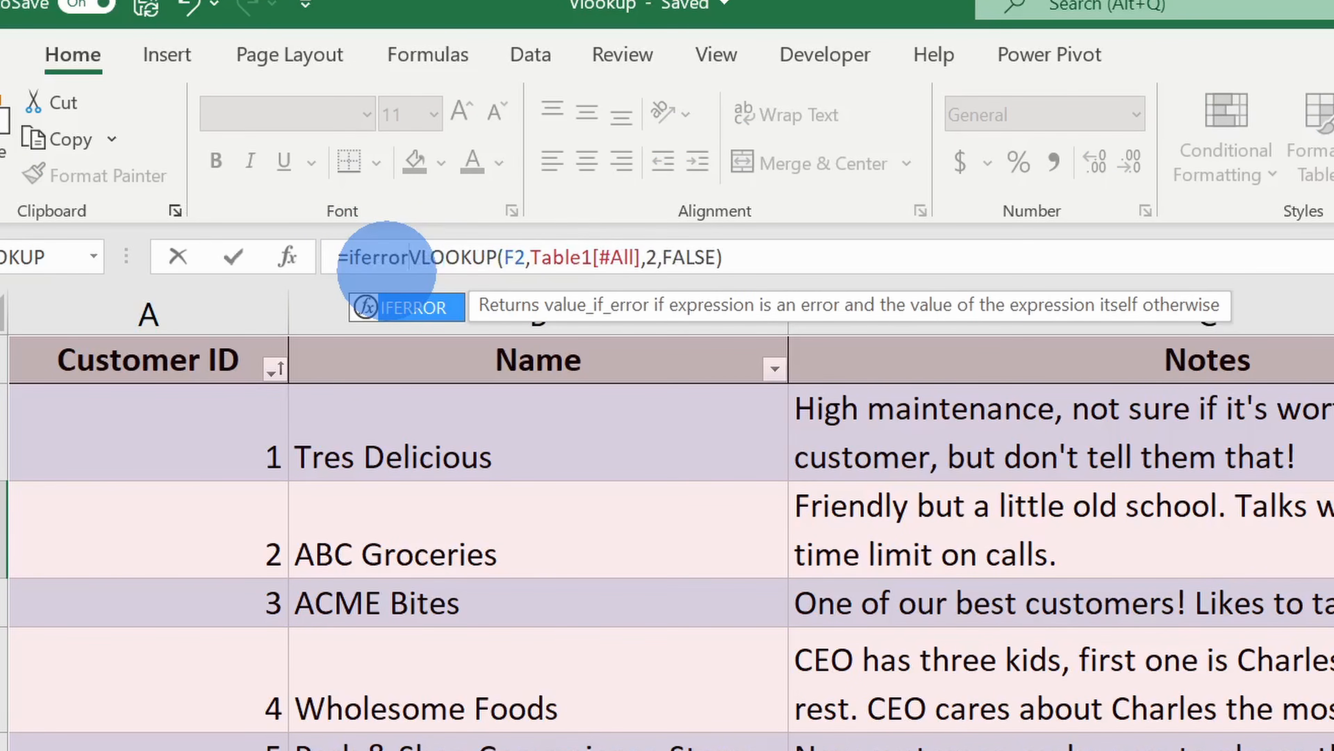
type("(")
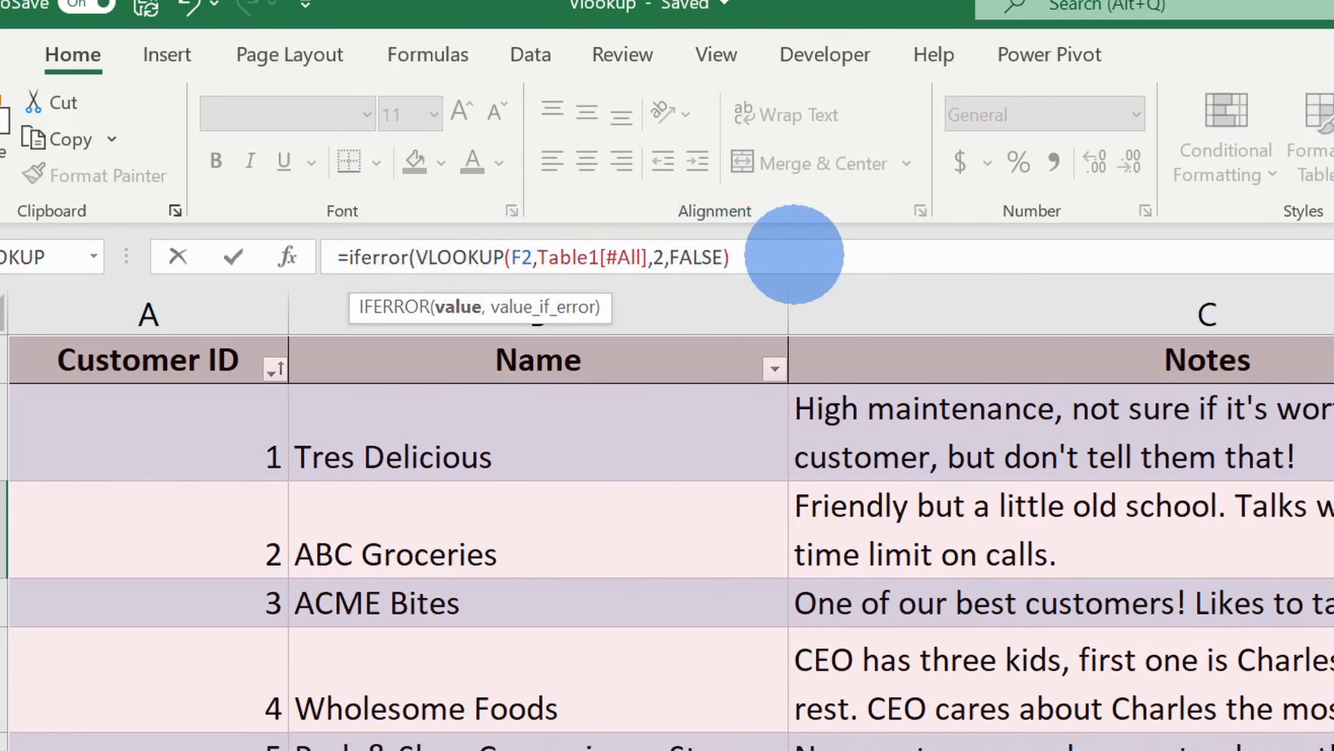
type(",")
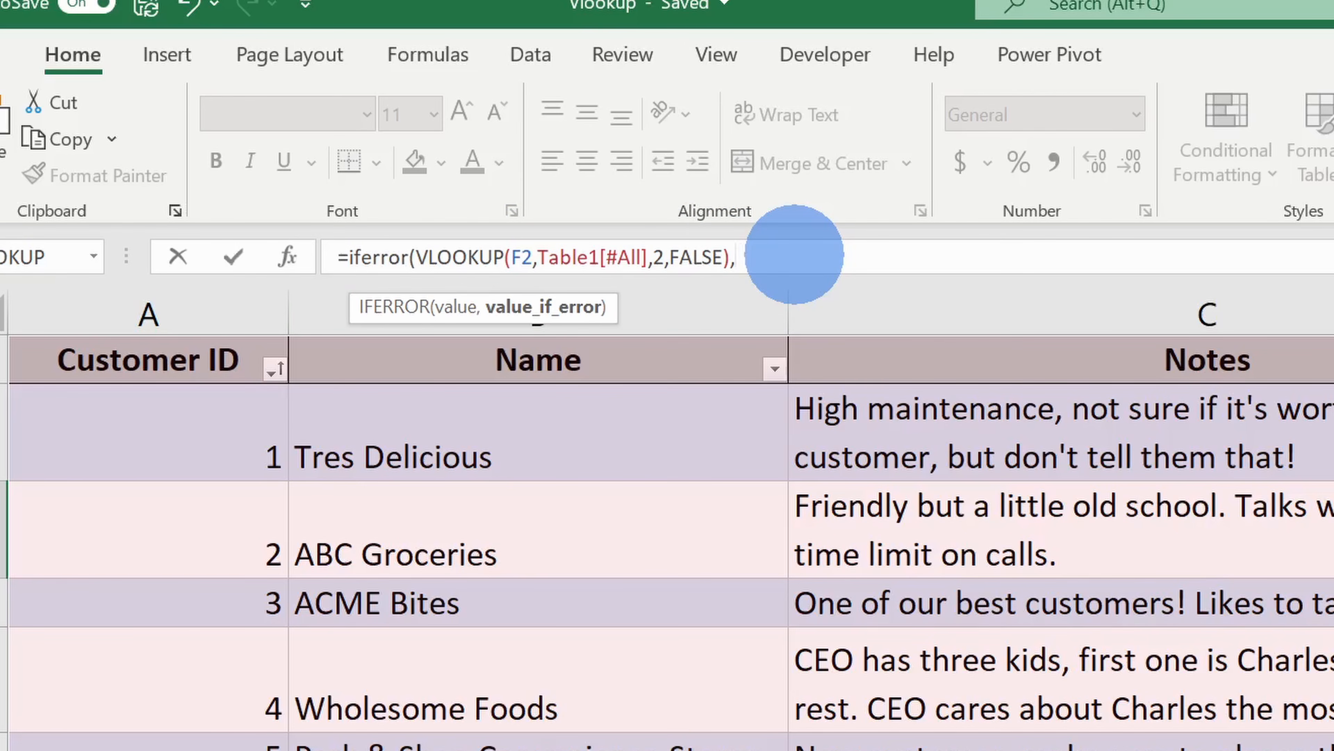
type("\"Not found\")")
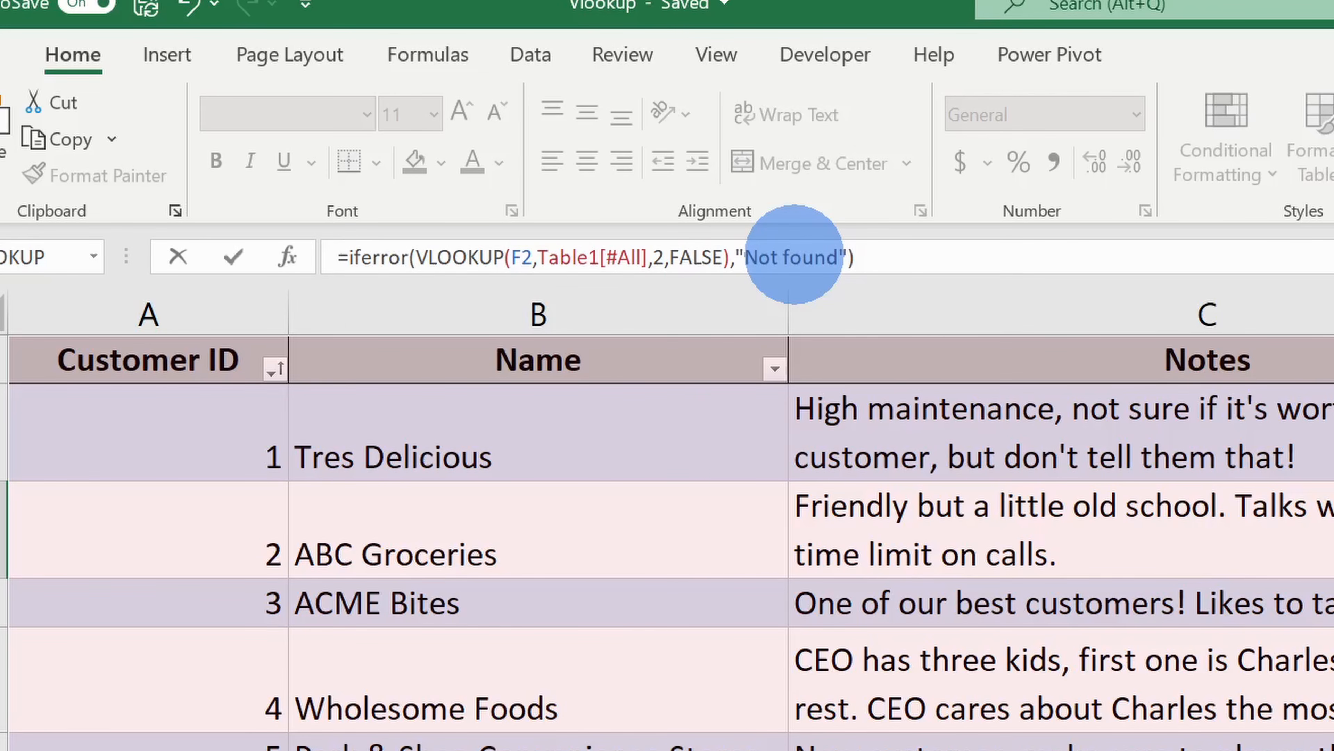
key("Return")
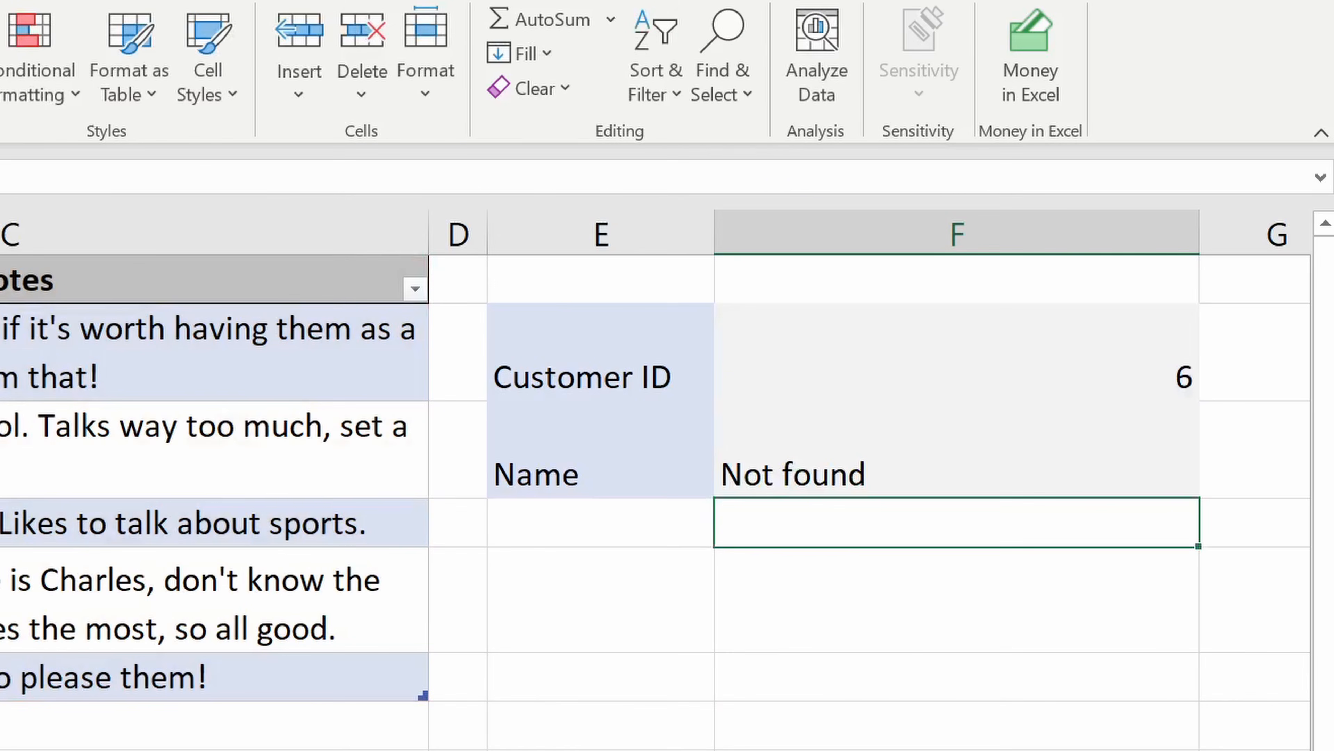
Step: Test the IFERROR formula by entering the Park & Shop Convenience Stores ID in F2, followed by the ID missing from the table
left_click(861, 481)
left_click(968, 376)
type("5")
key("Return")
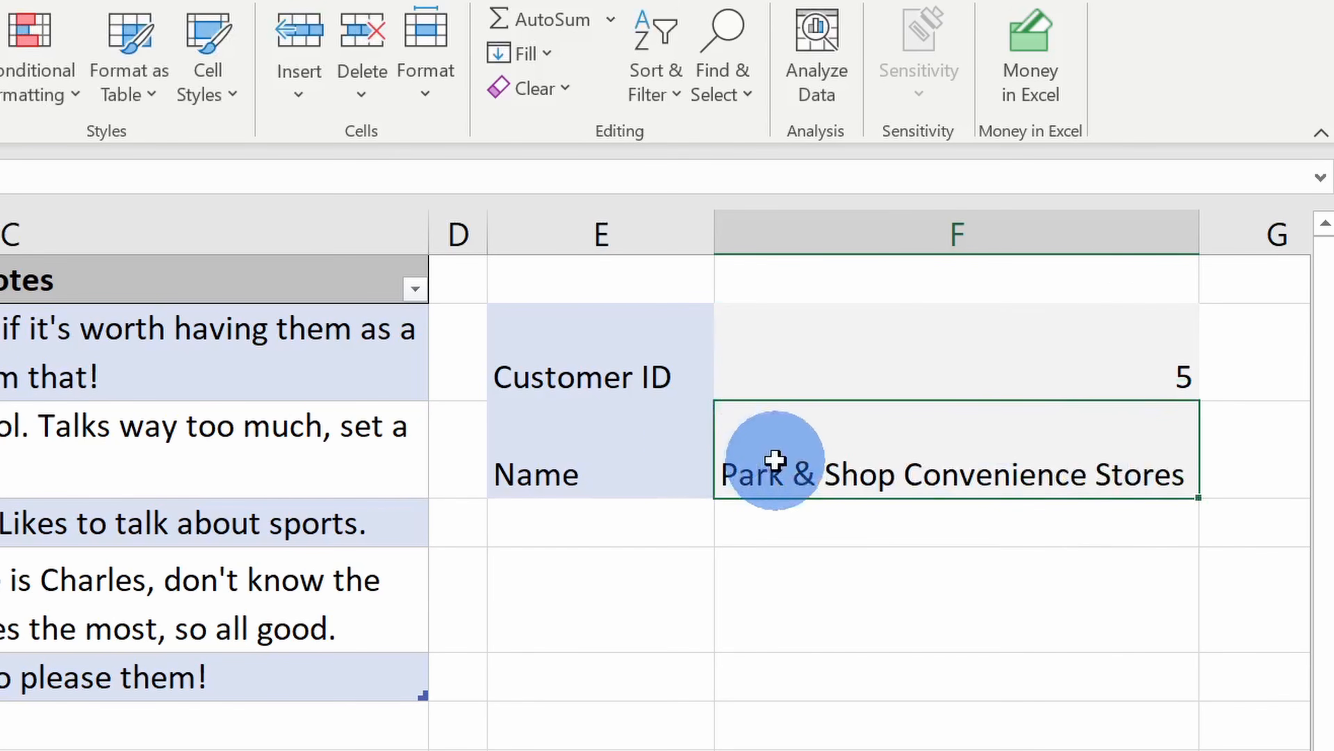
left_click(1087, 379)
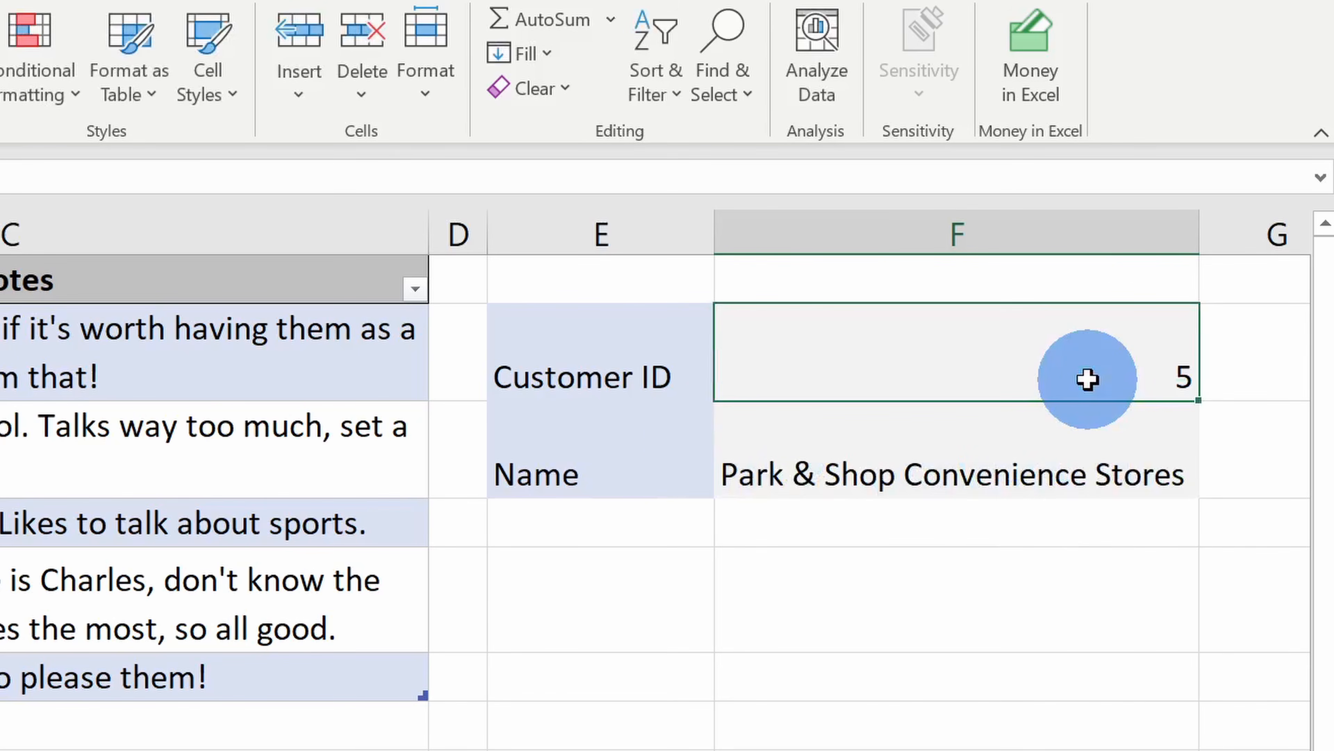
type("6")
key("Return")
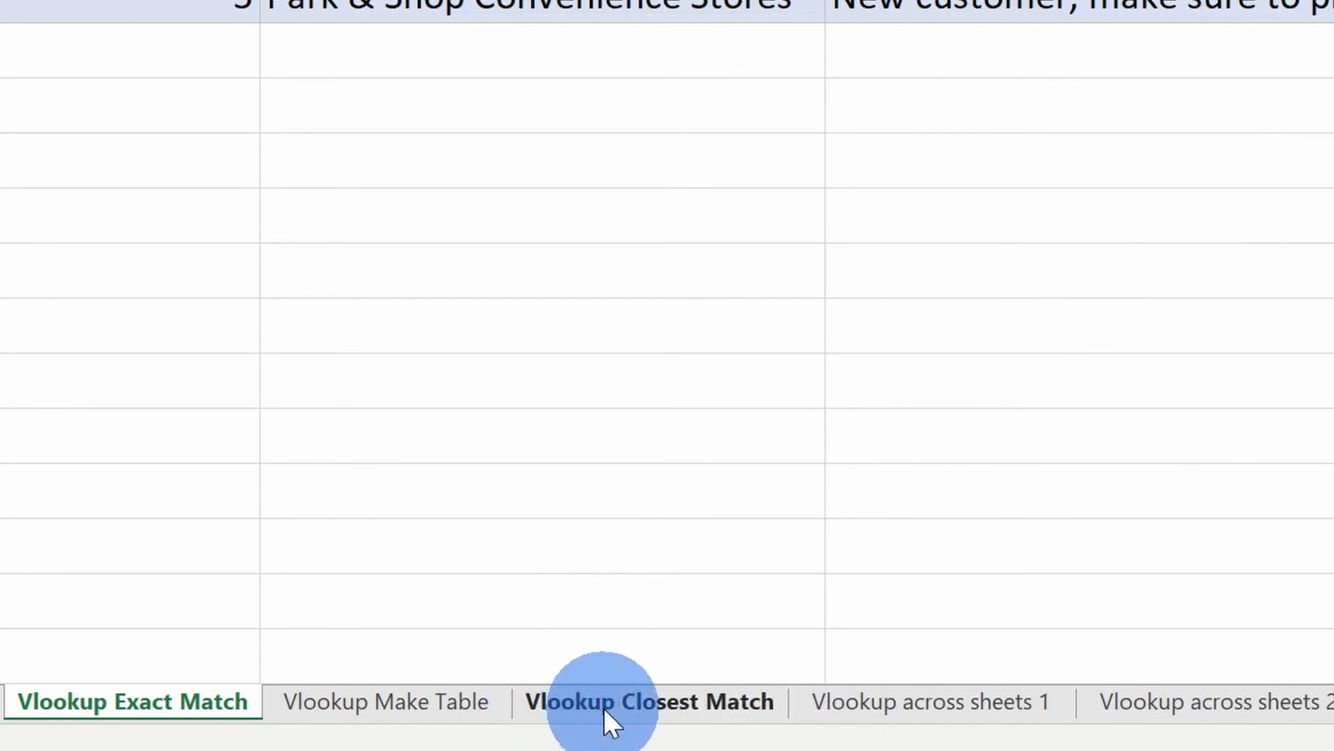
Step: Open the Vlookup Closest Match sheet and review the Order ID and Cookies Ordered columns of the orders table
left_click(632, 703)
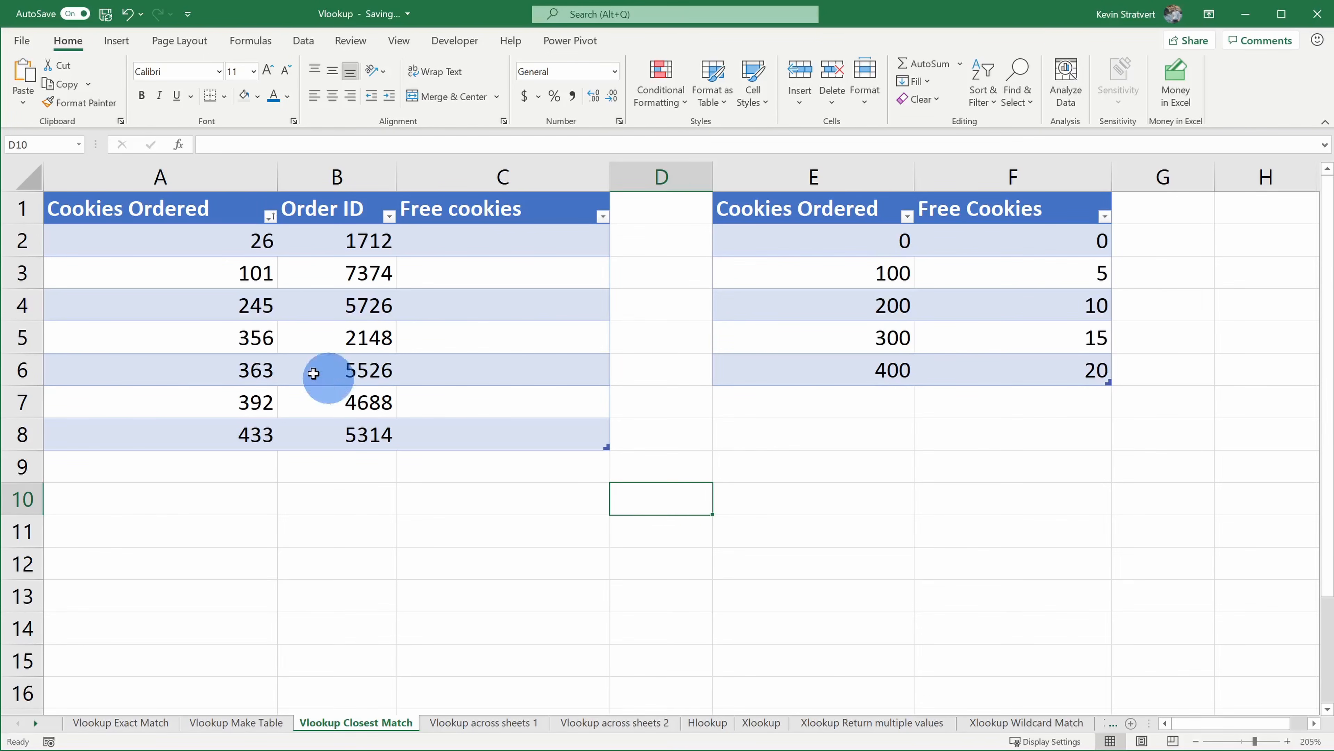
left_click_drag(357, 209, 369, 442)
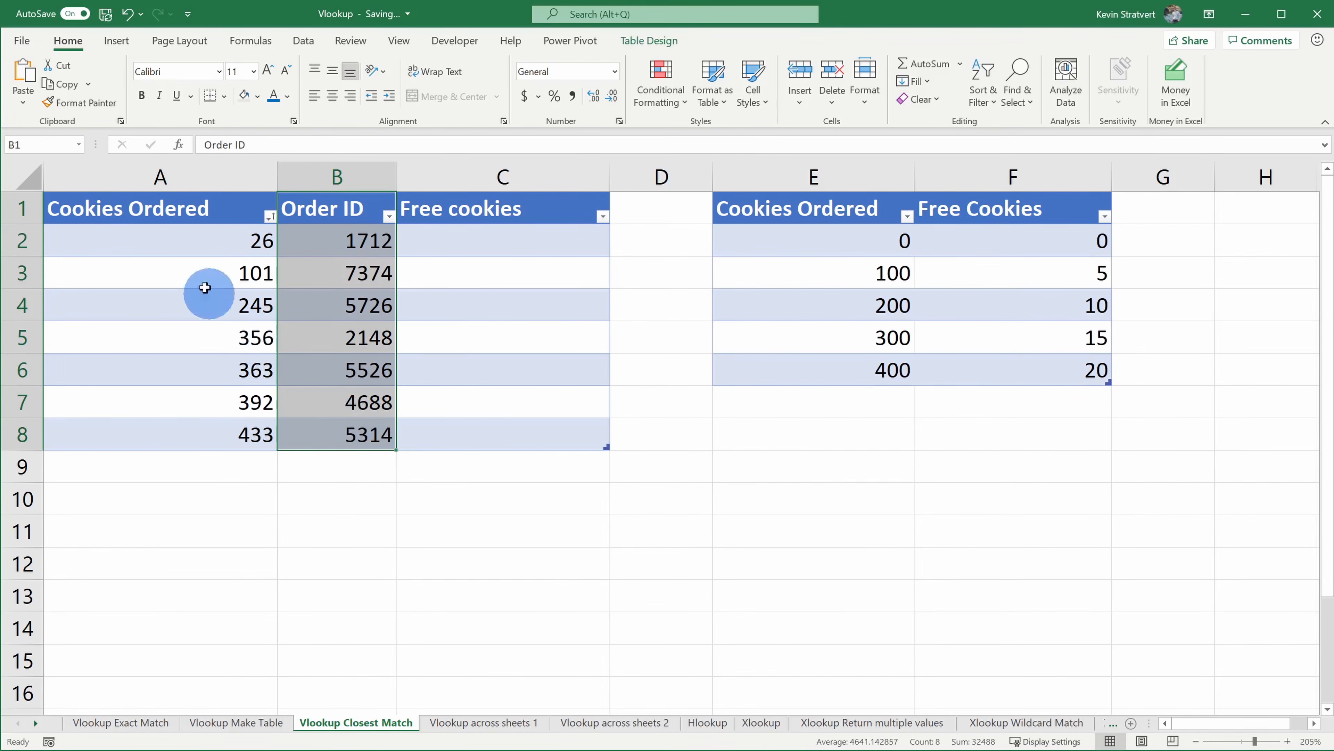
left_click_drag(184, 208, 199, 429)
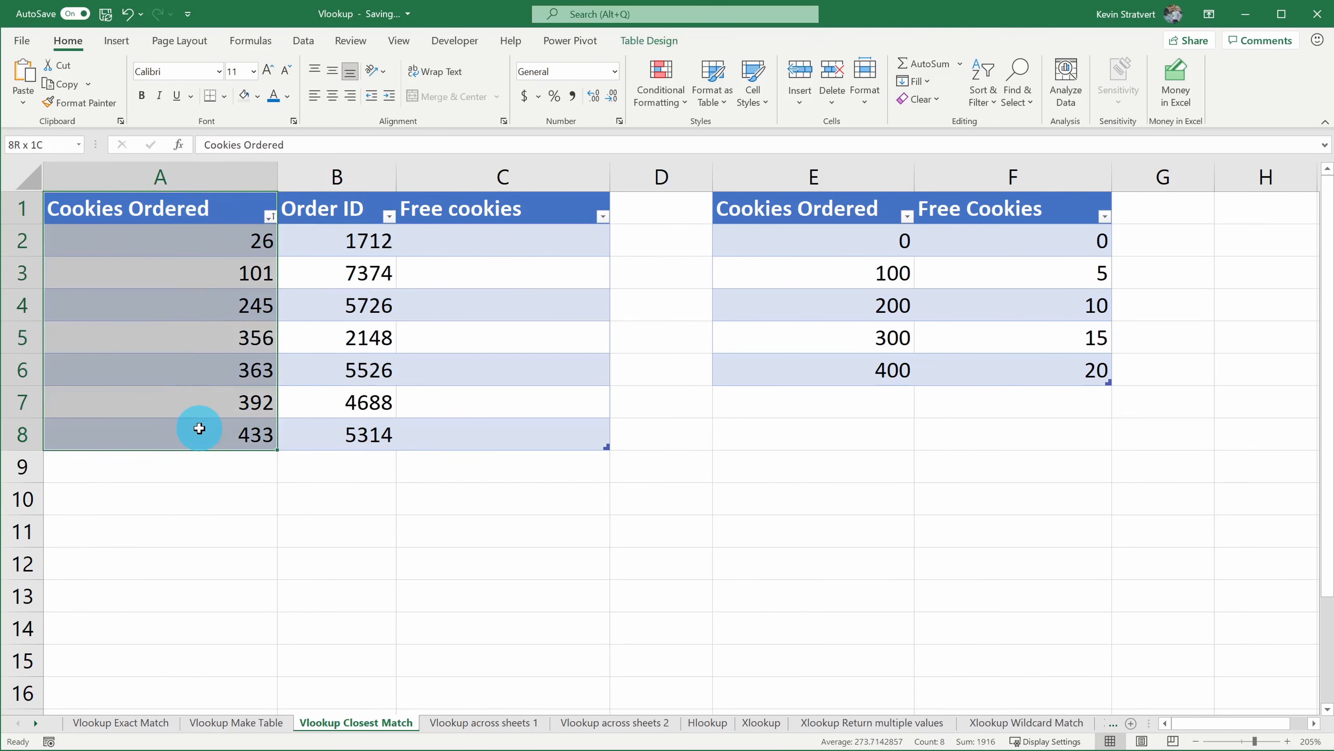
left_click_drag(199, 428, 197, 427)
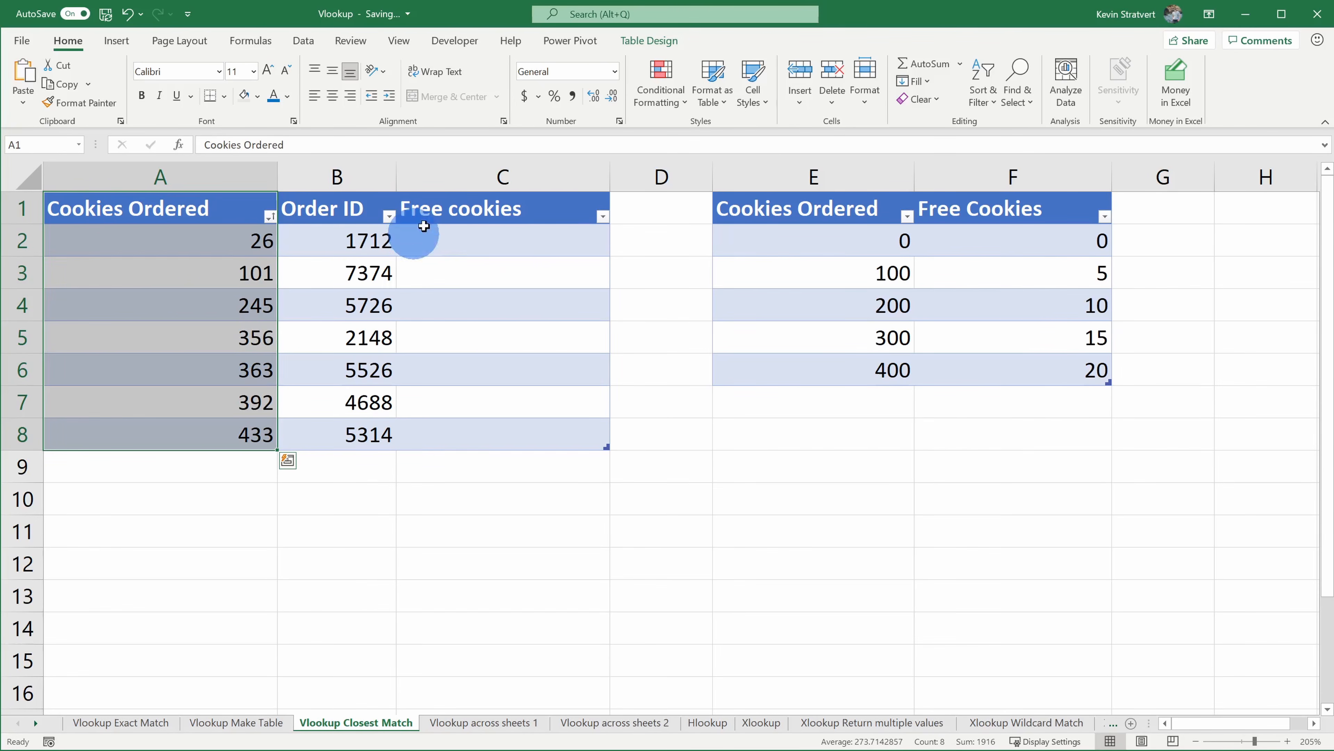
Step: Examine the Free Cookies thresholds in columns E and F against the order quantities and the empty Free cookies column
left_click(860, 277)
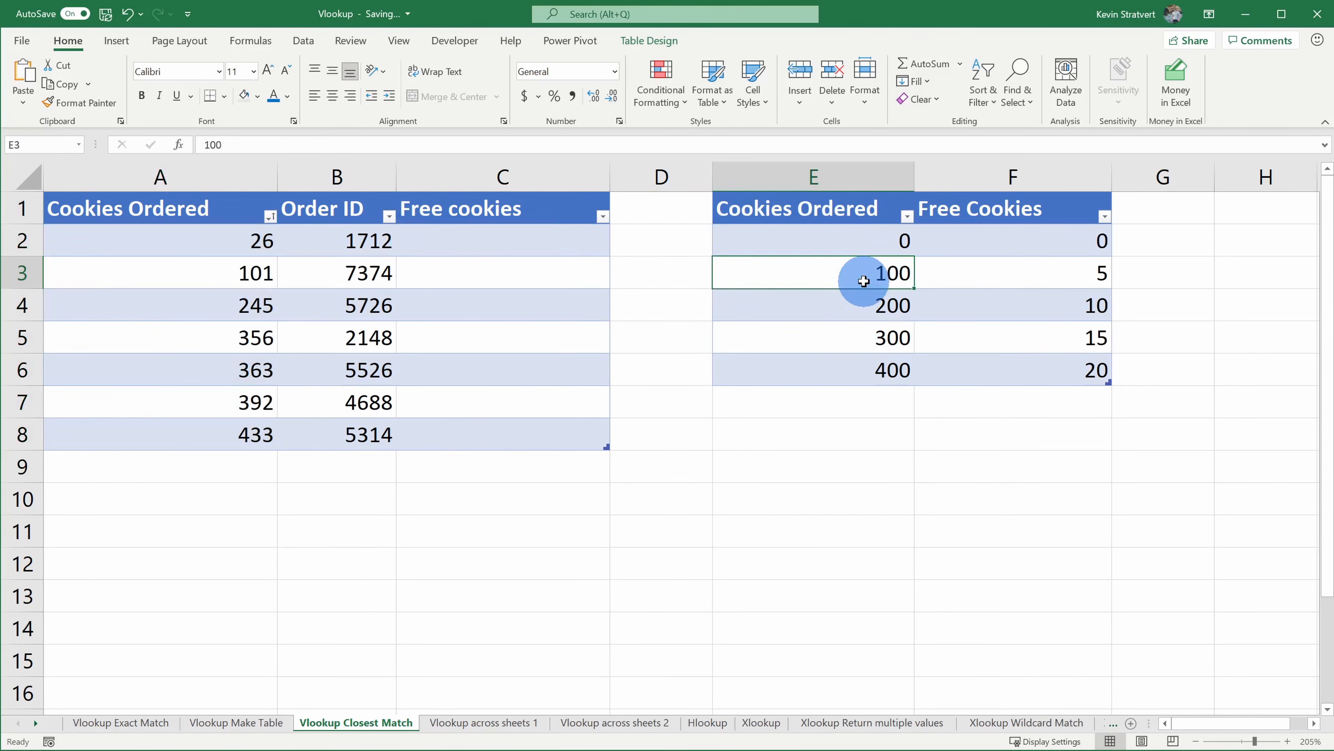
left_click(997, 275)
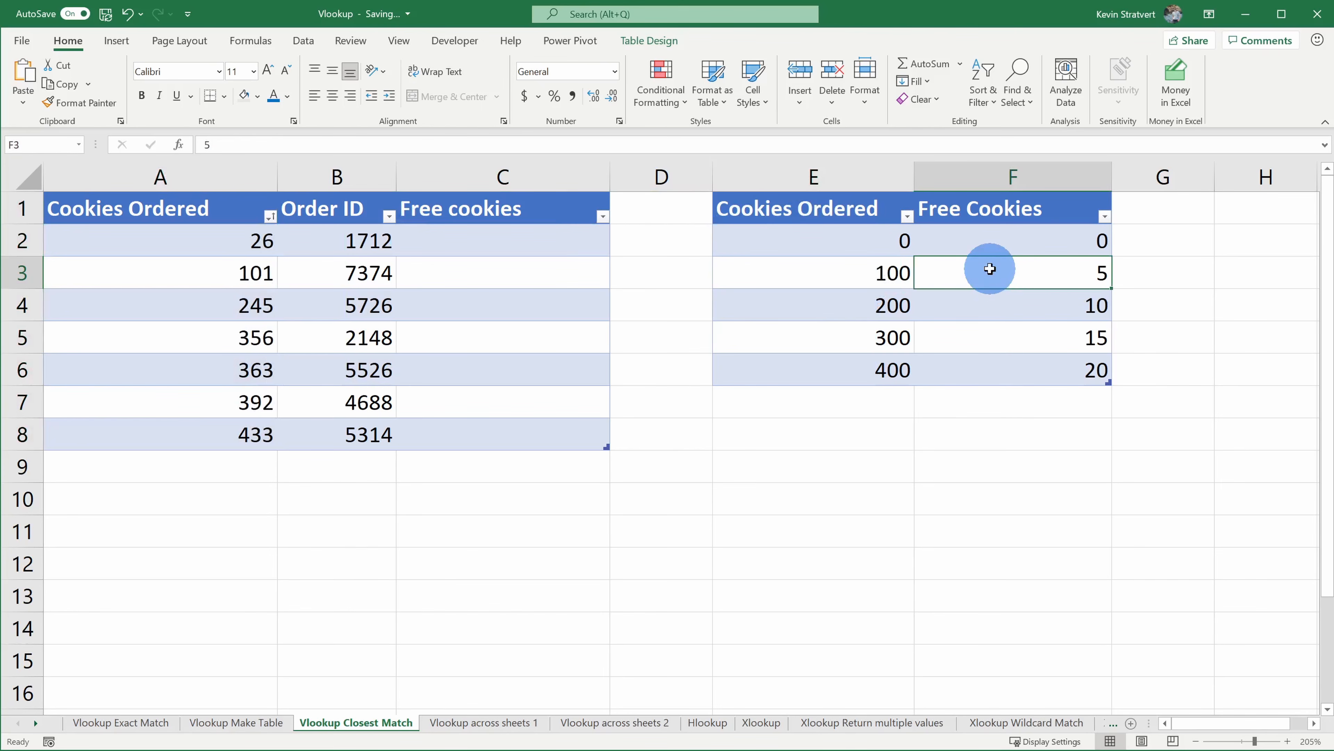
left_click(891, 368)
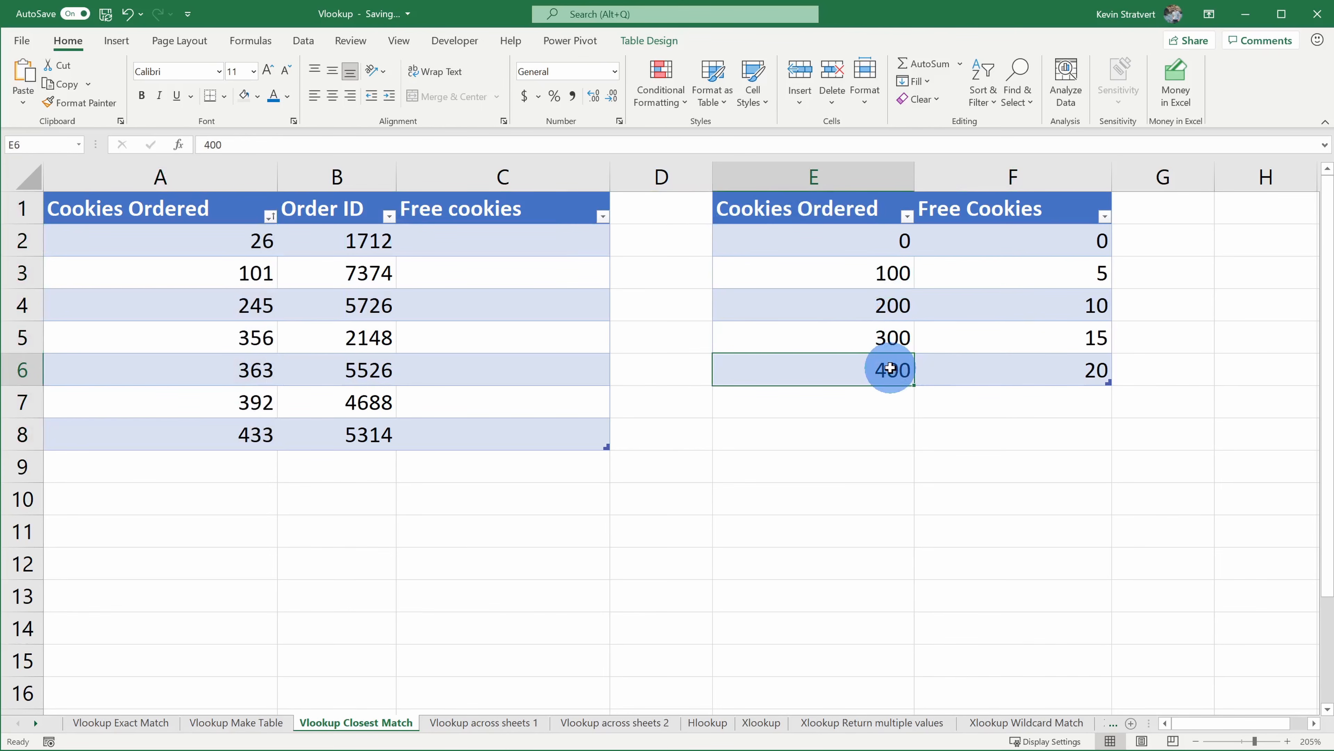
left_click(1004, 363)
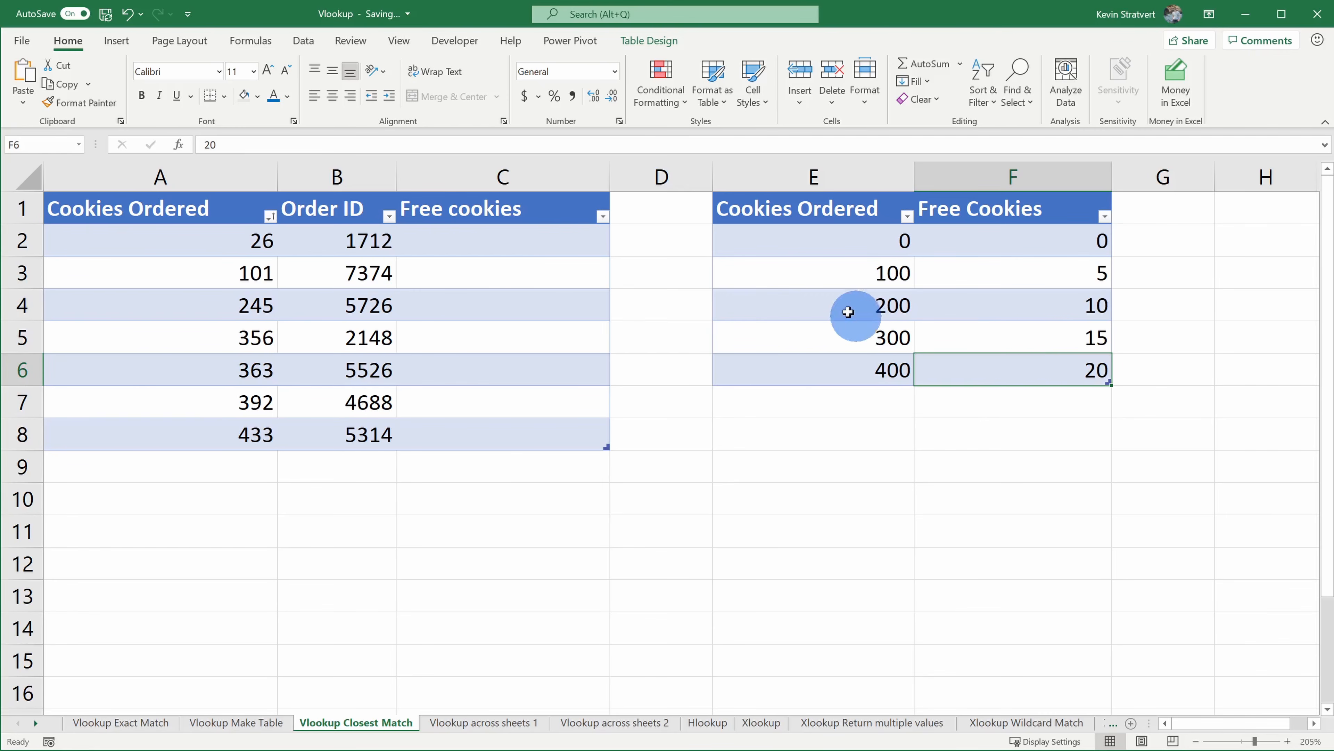
left_click(478, 243)
left_click_drag(478, 243, 487, 426)
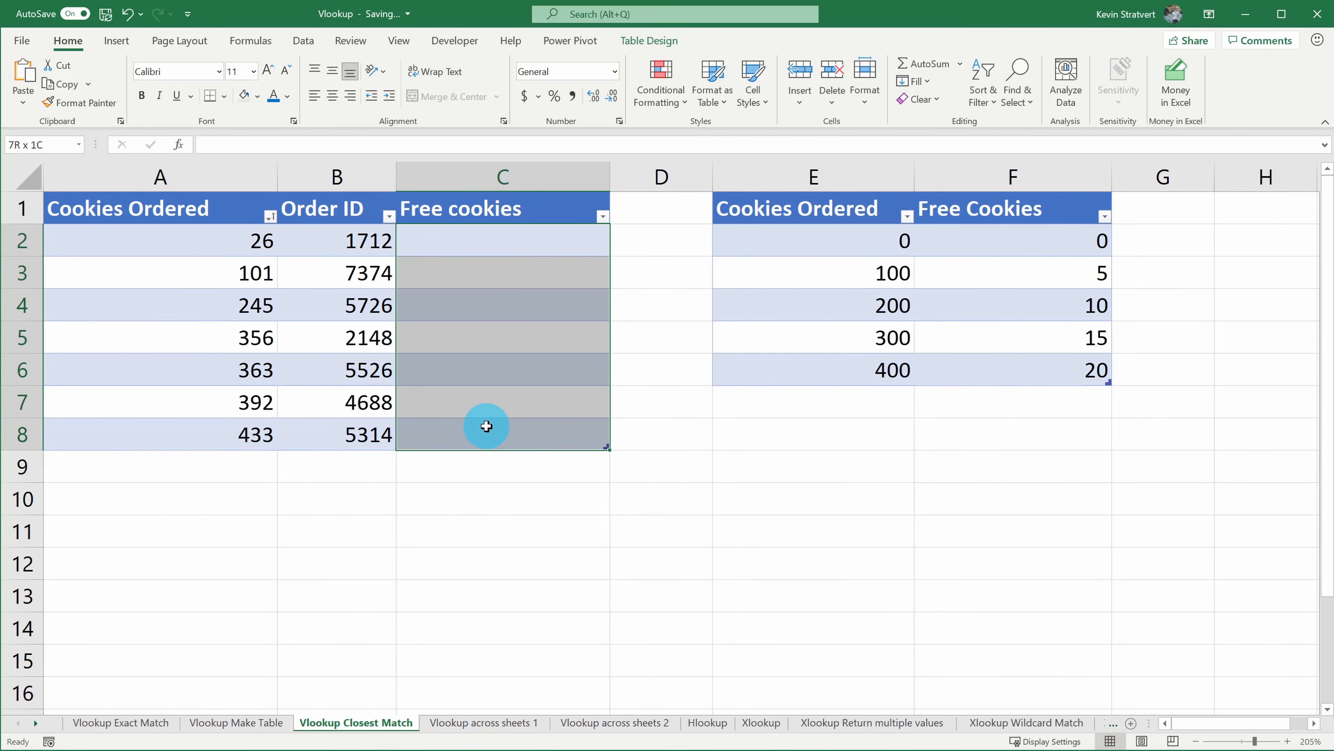
left_click(530, 327)
left_click(186, 244)
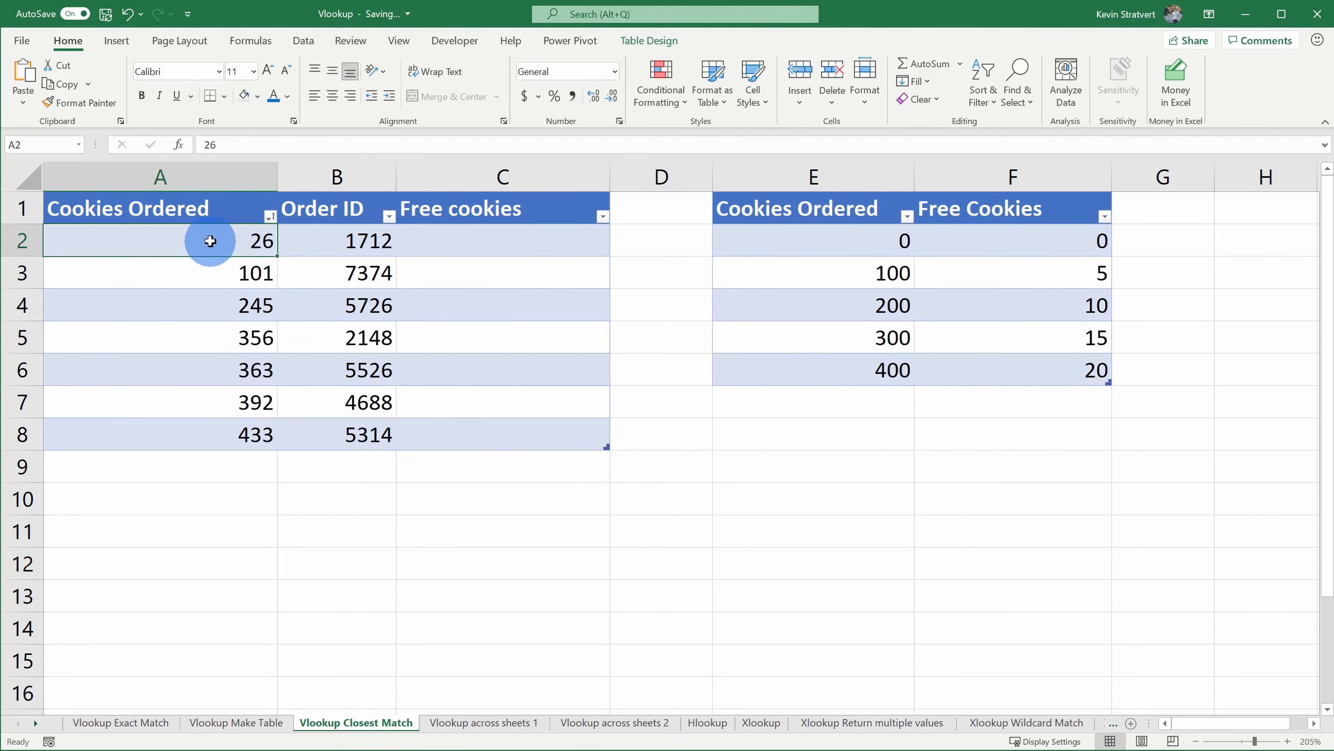
left_click_drag(805, 247, 874, 360)
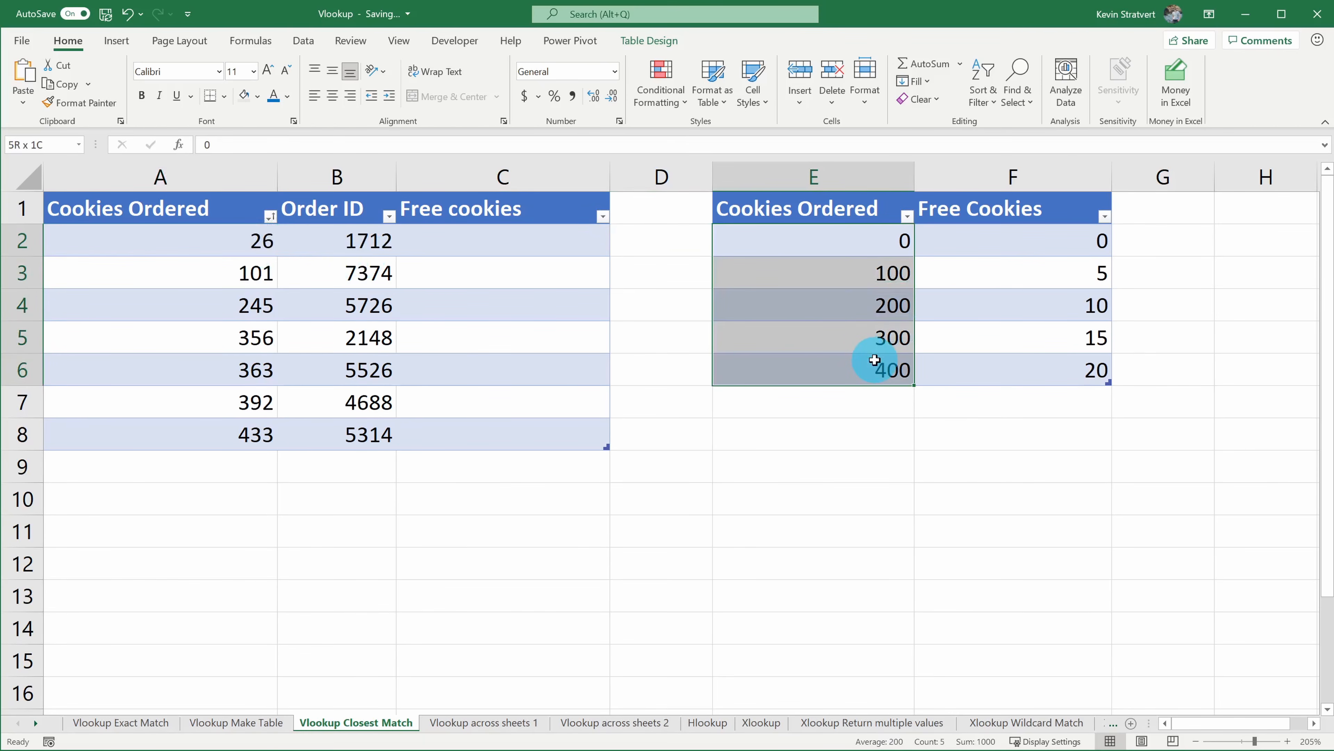
left_click(874, 360)
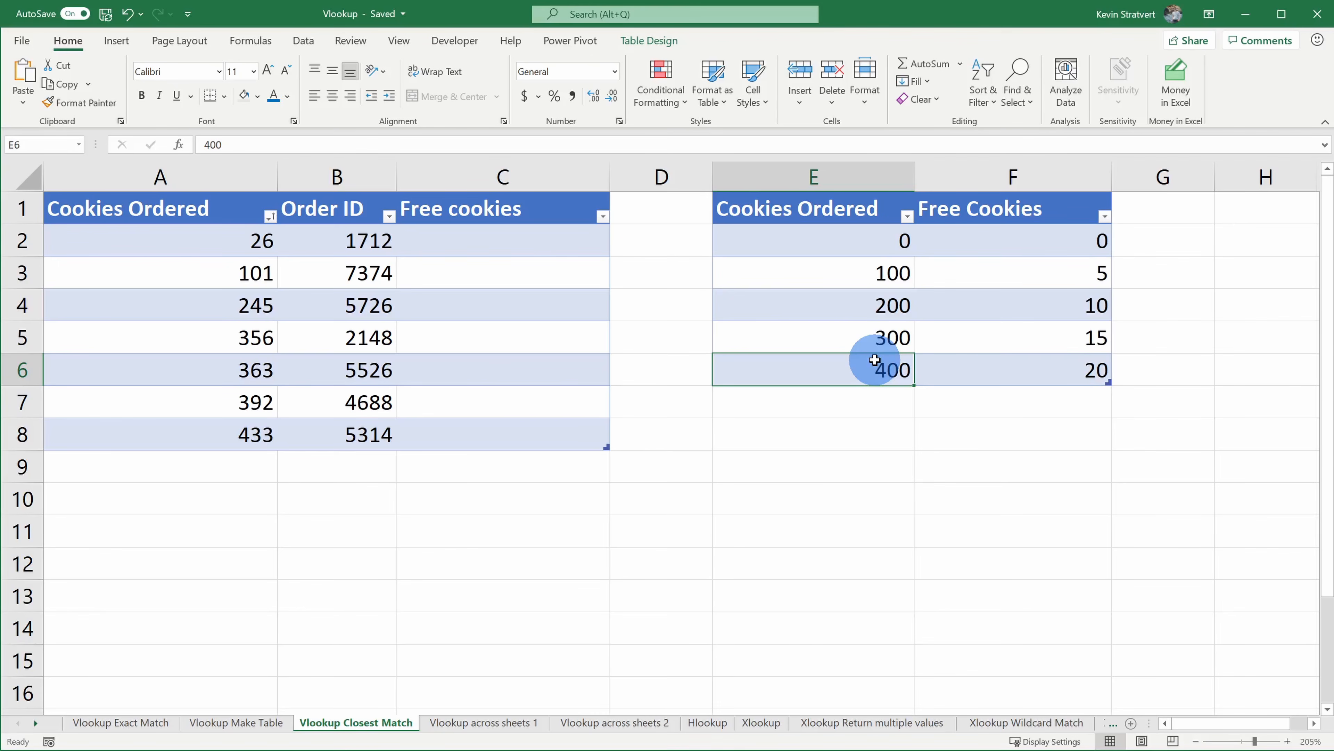
Step: Insert a VLOOKUP function in C2 with the Cookies Ordered cell A2 as the lookup value
left_click(539, 239)
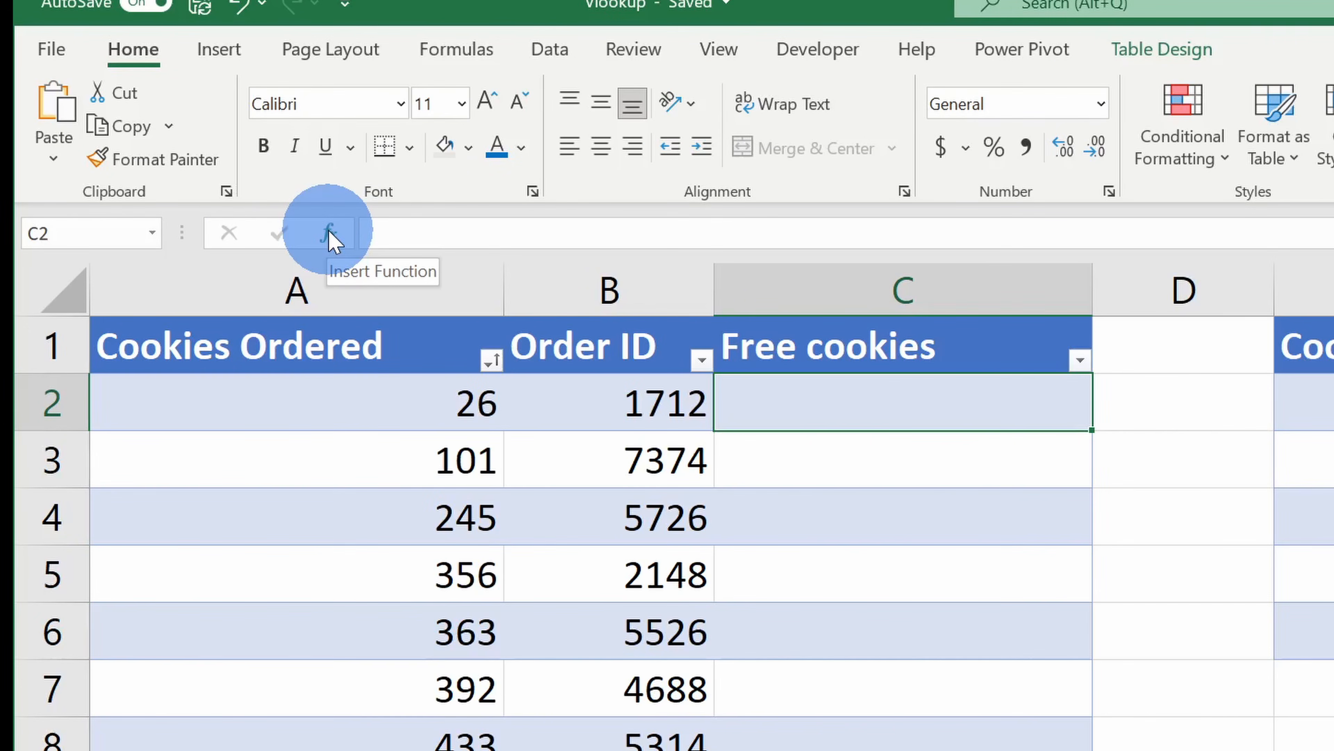
left_click(329, 237)
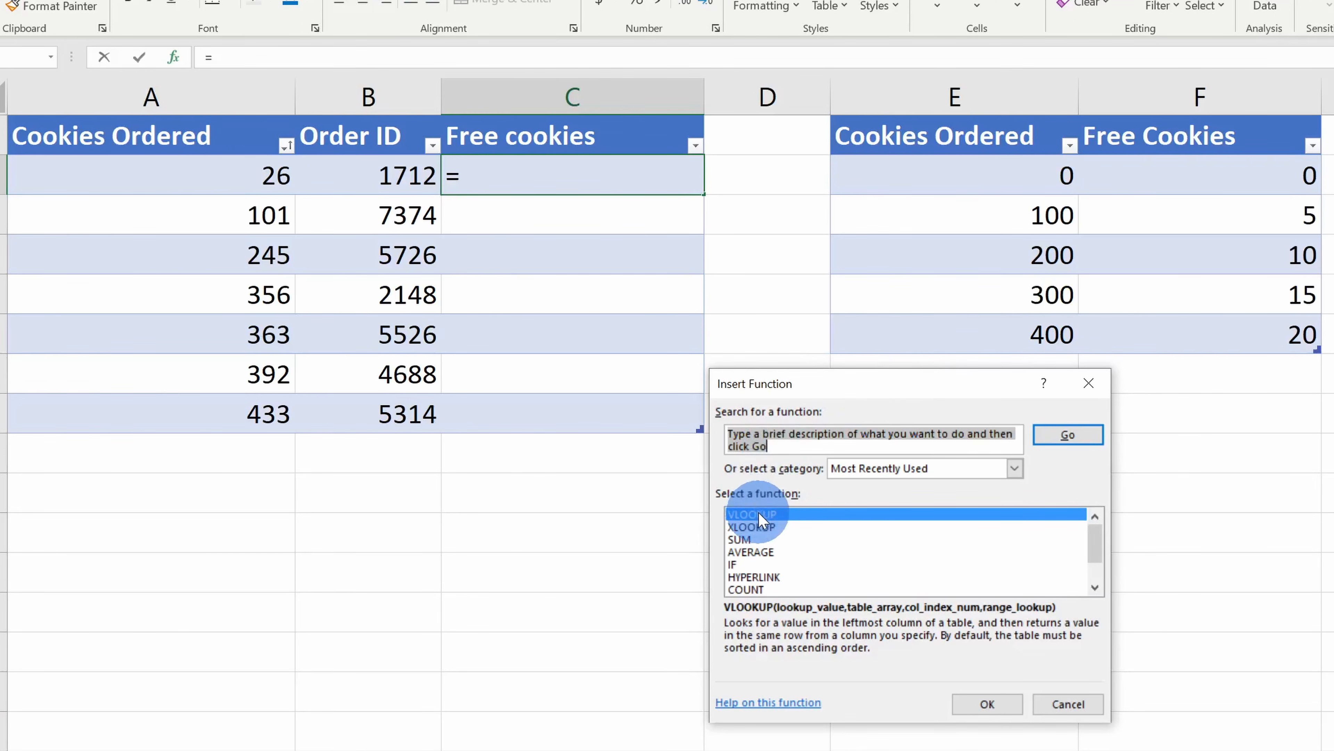
left_click(810, 515)
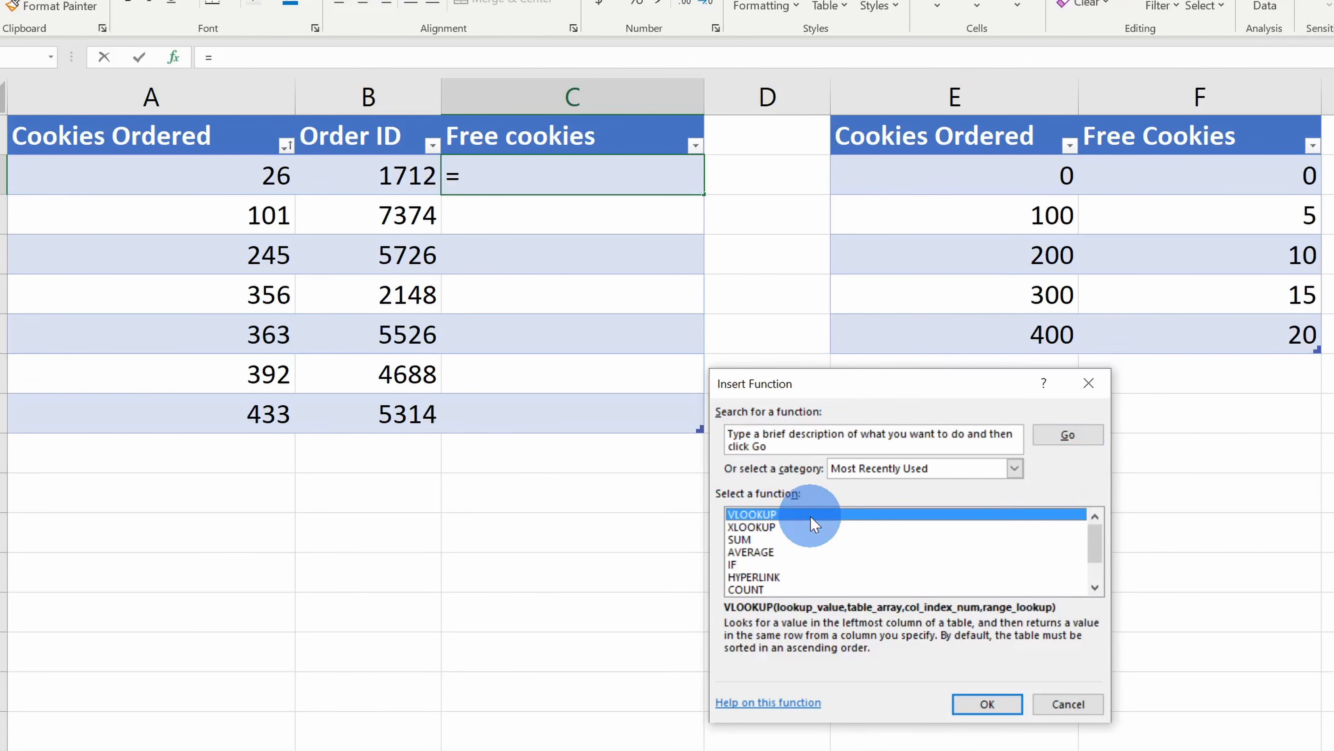
double_click(810, 515)
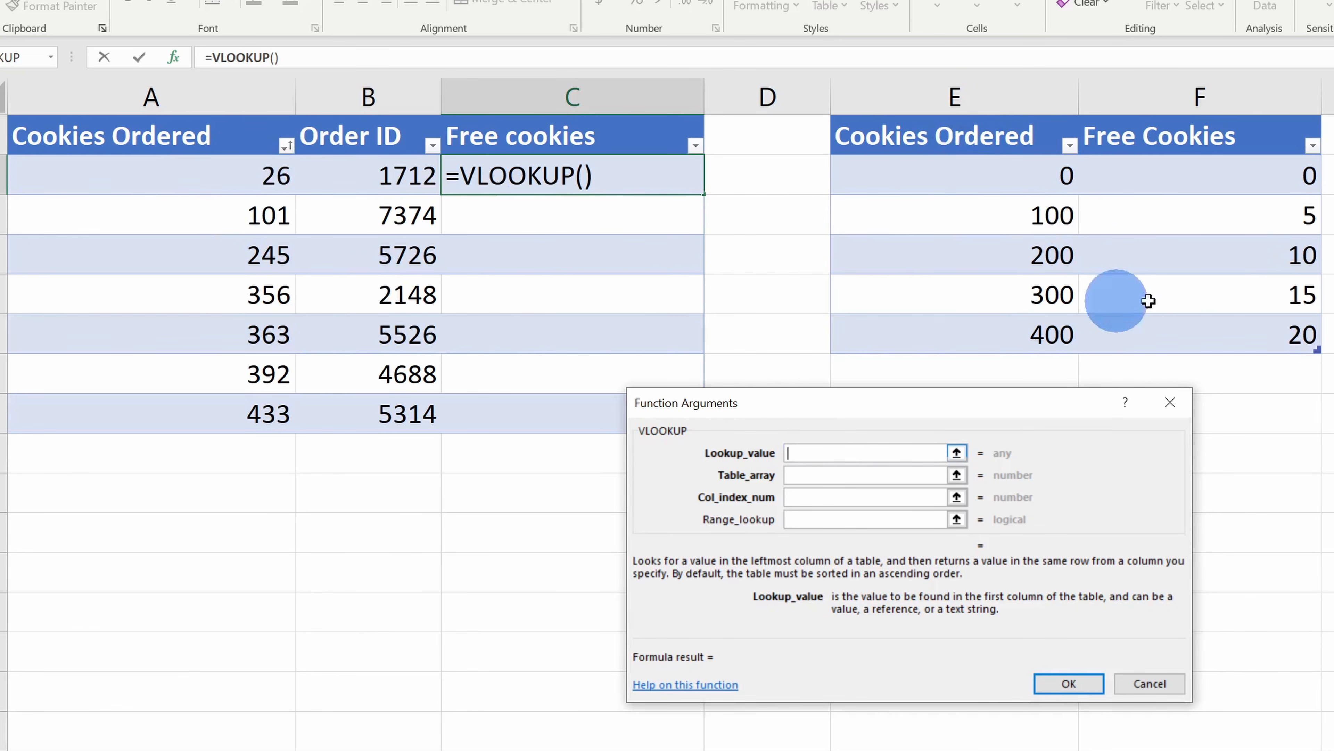
left_click(199, 176)
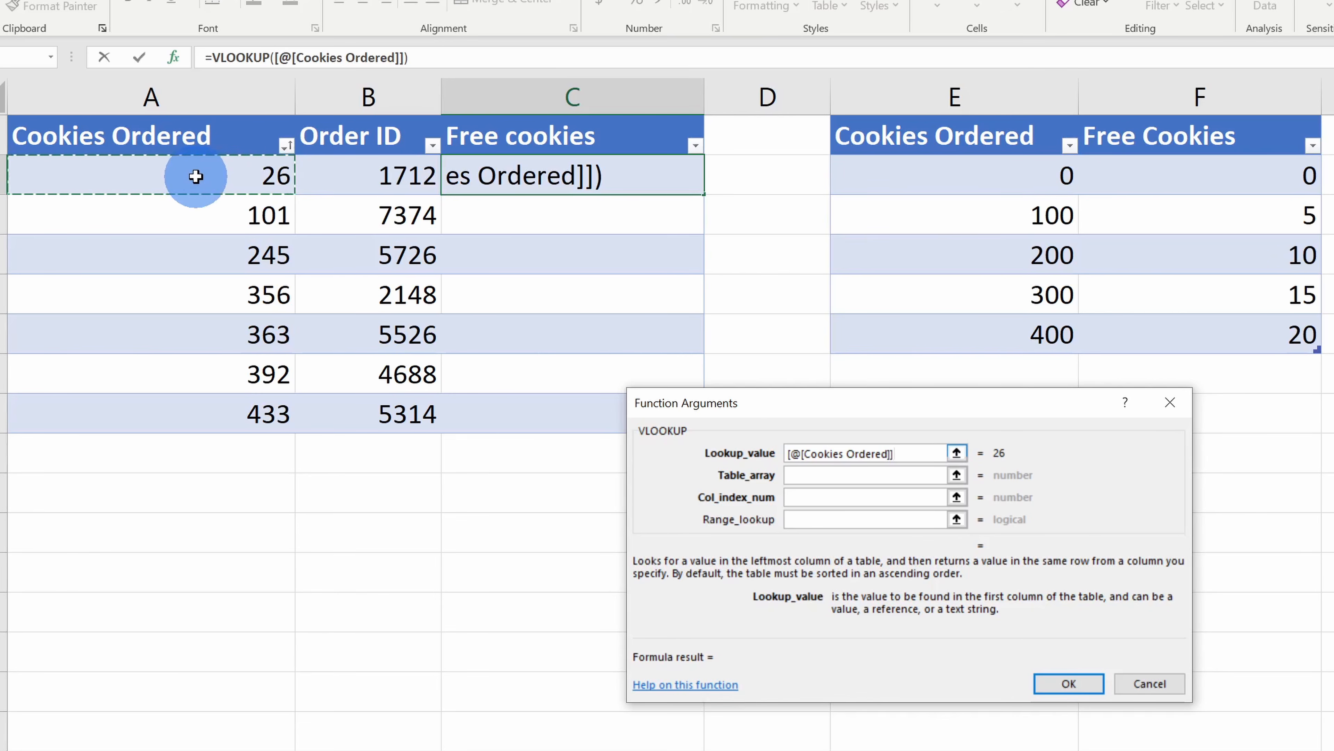
Step: Complete the VLOOKUP with the whole E1:F6 table as table_array and column index 2, leaving range_lookup empty for the closest match
left_click(795, 475)
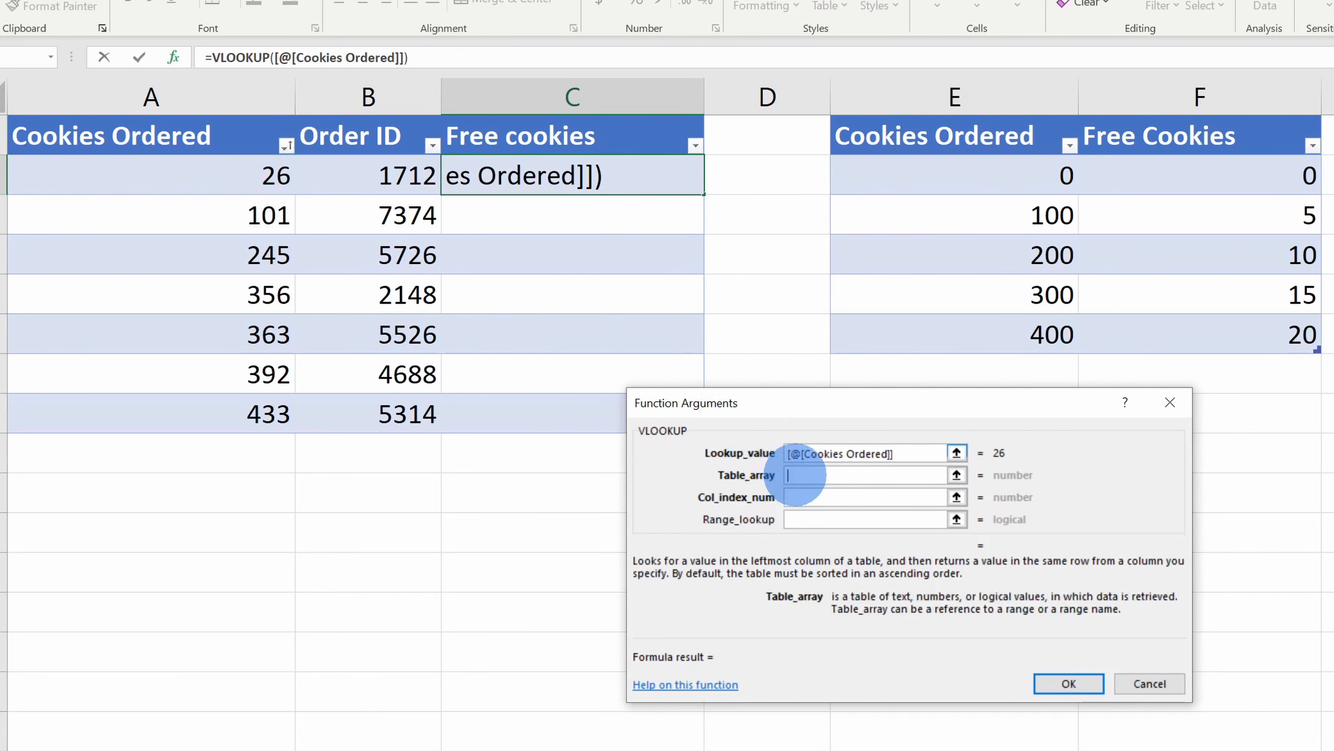
left_click_drag(964, 136, 1163, 339)
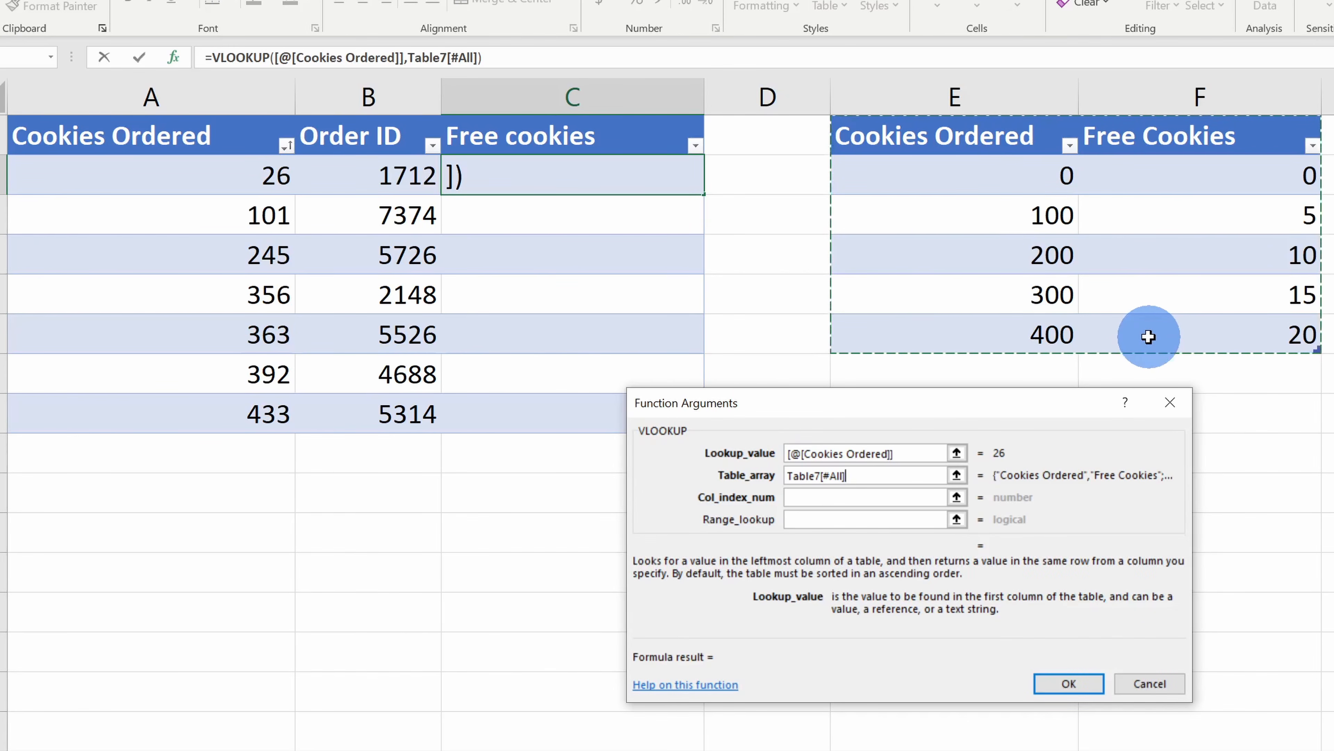
left_click(809, 497)
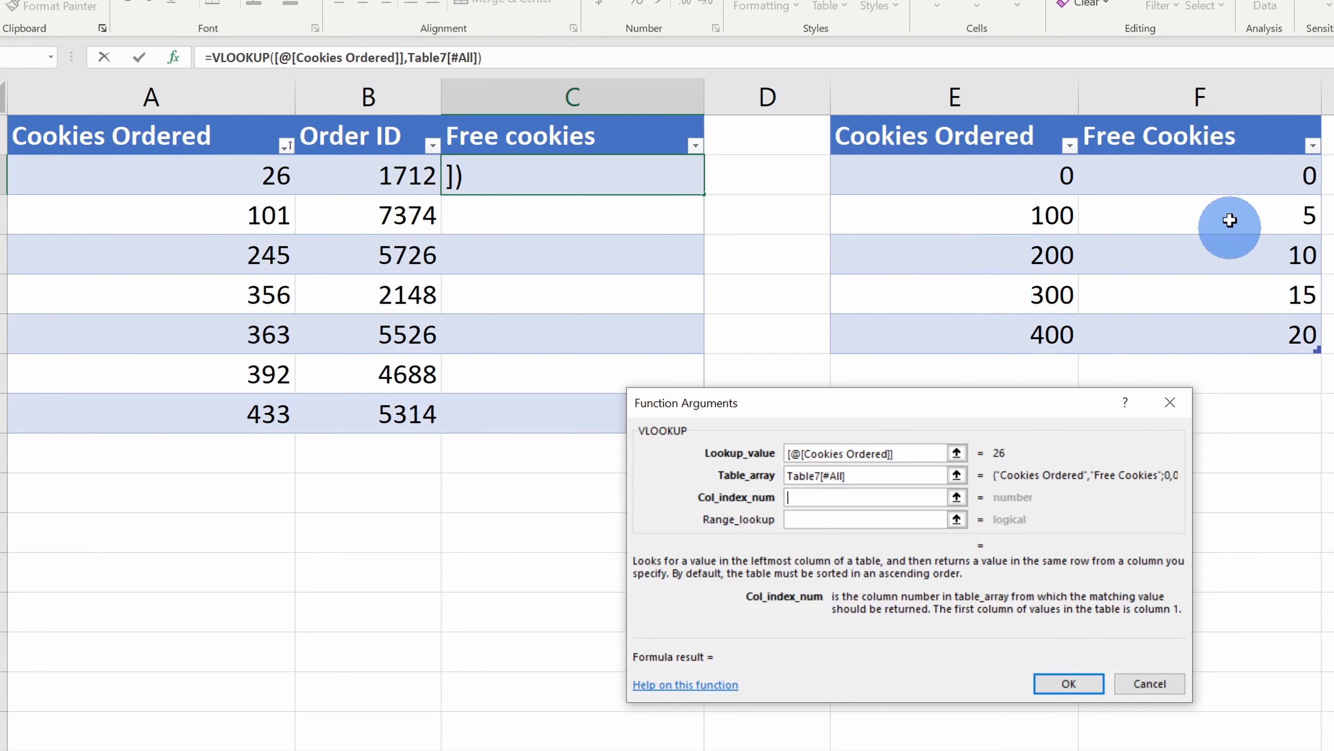
type("2")
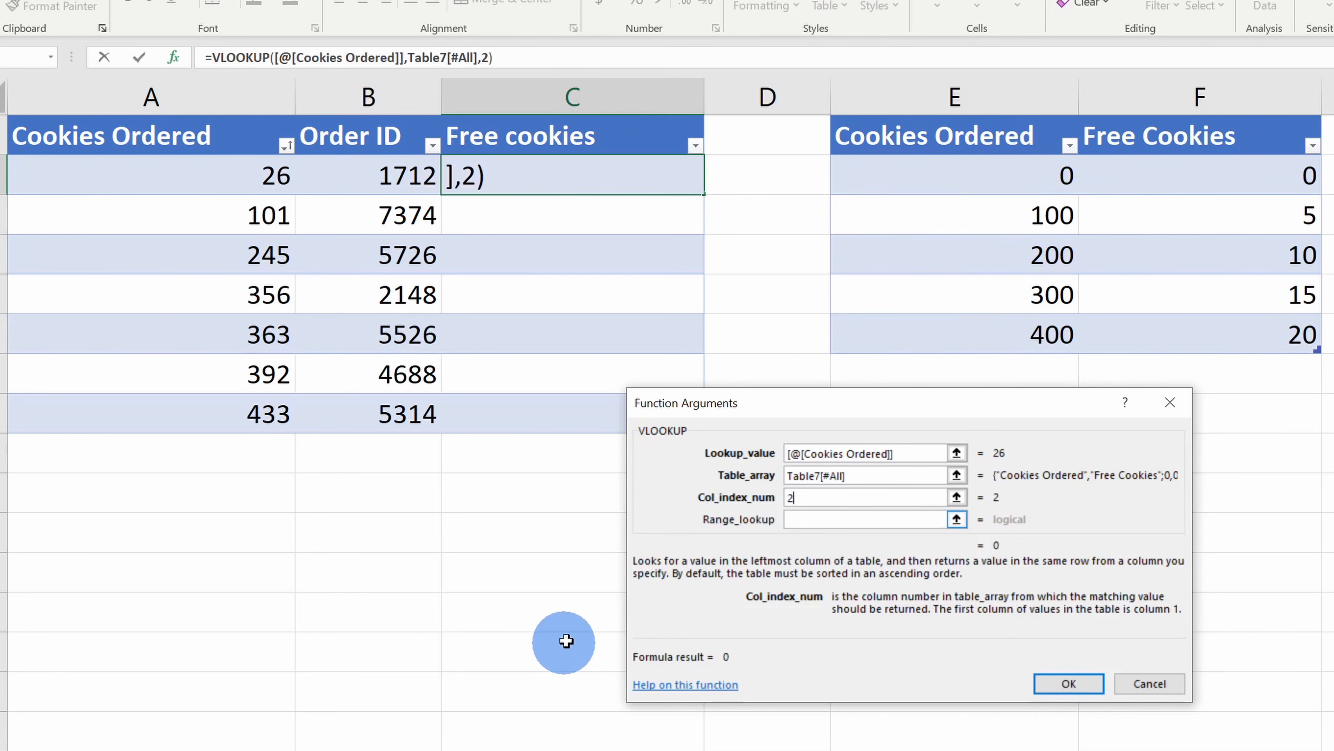
left_click(845, 526)
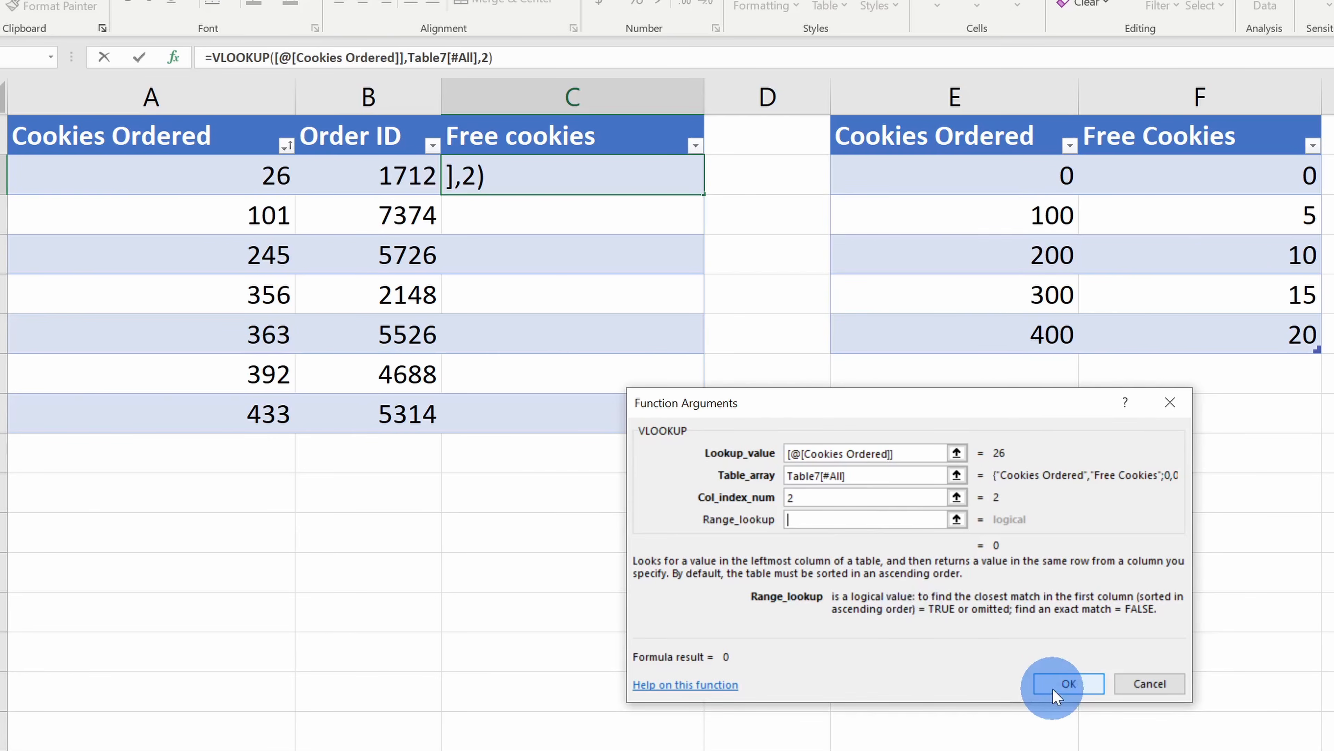
left_click(1069, 683)
left_click(814, 182)
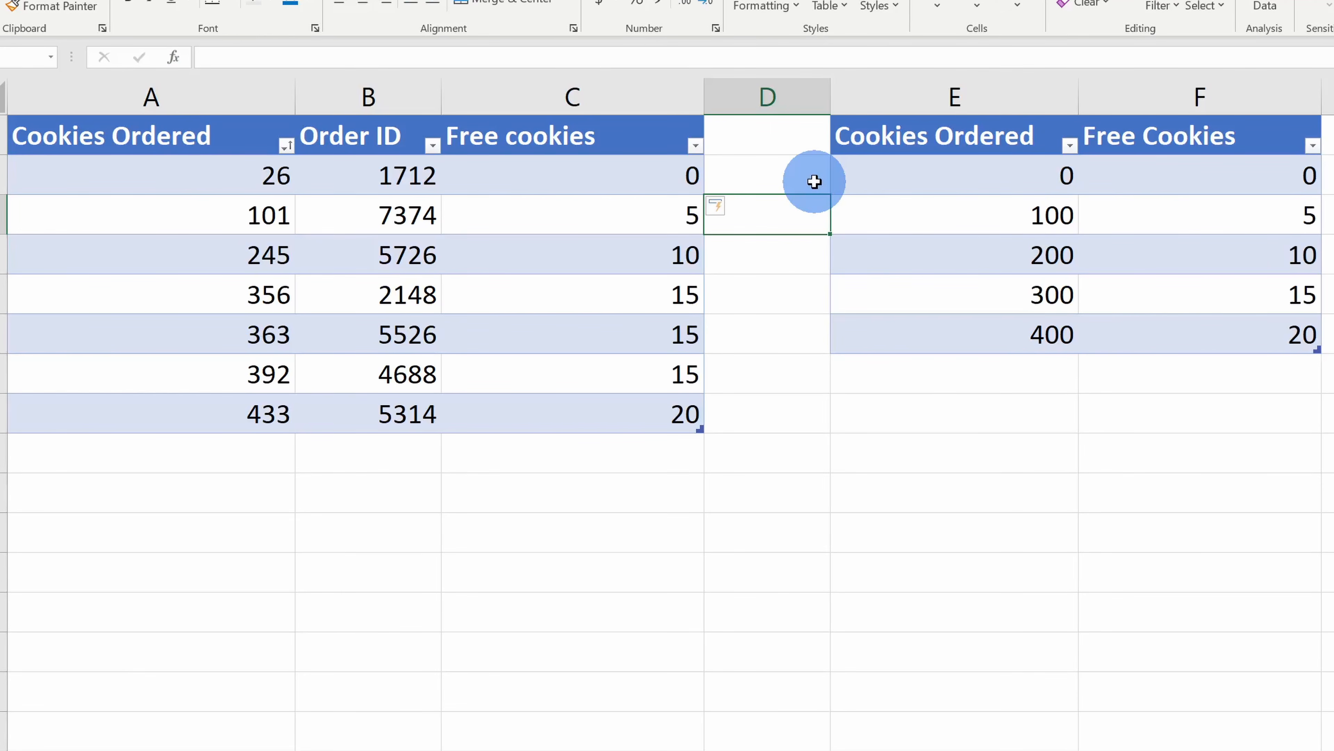
Step: Check the calculated free cookies for the orders of 26 and 101 cookies against the matching threshold rows in columns E and F
left_click(621, 170)
left_click_drag(621, 170, 661, 394)
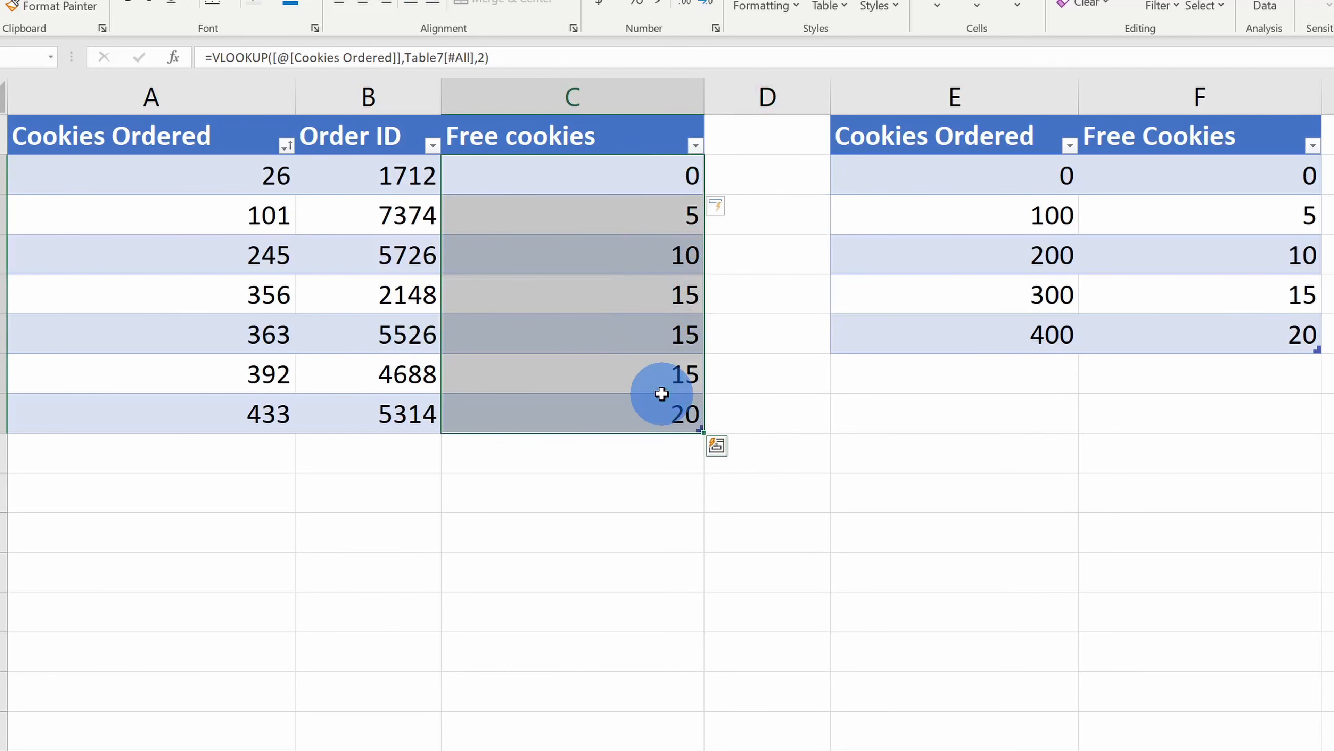
left_click(602, 174)
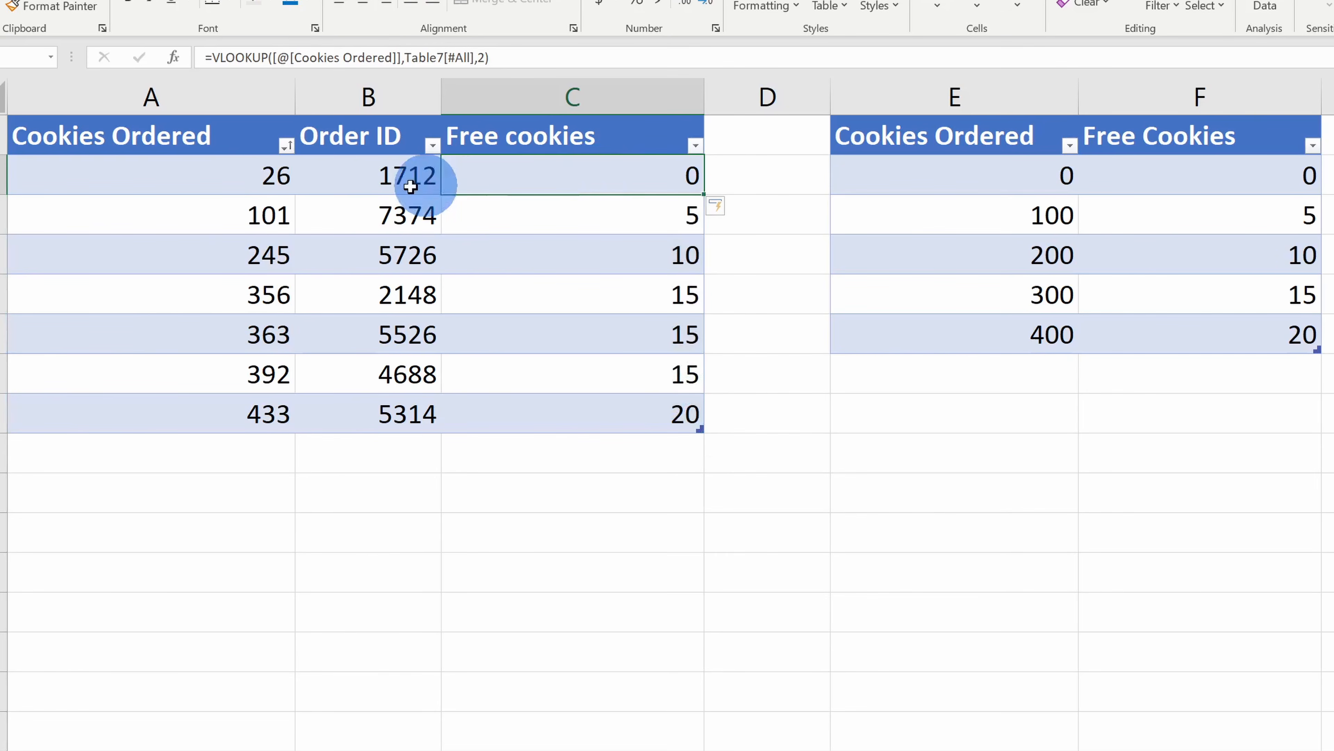
left_click(204, 181)
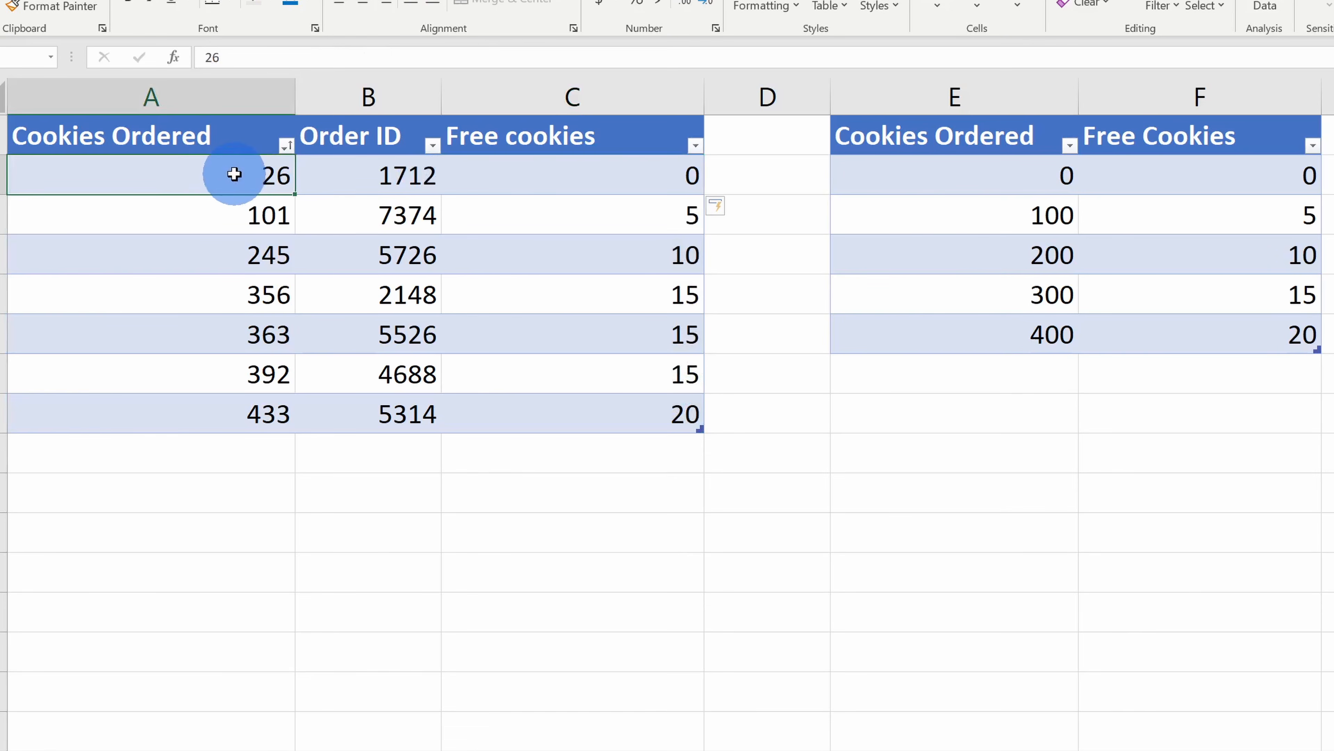
left_click(1021, 173)
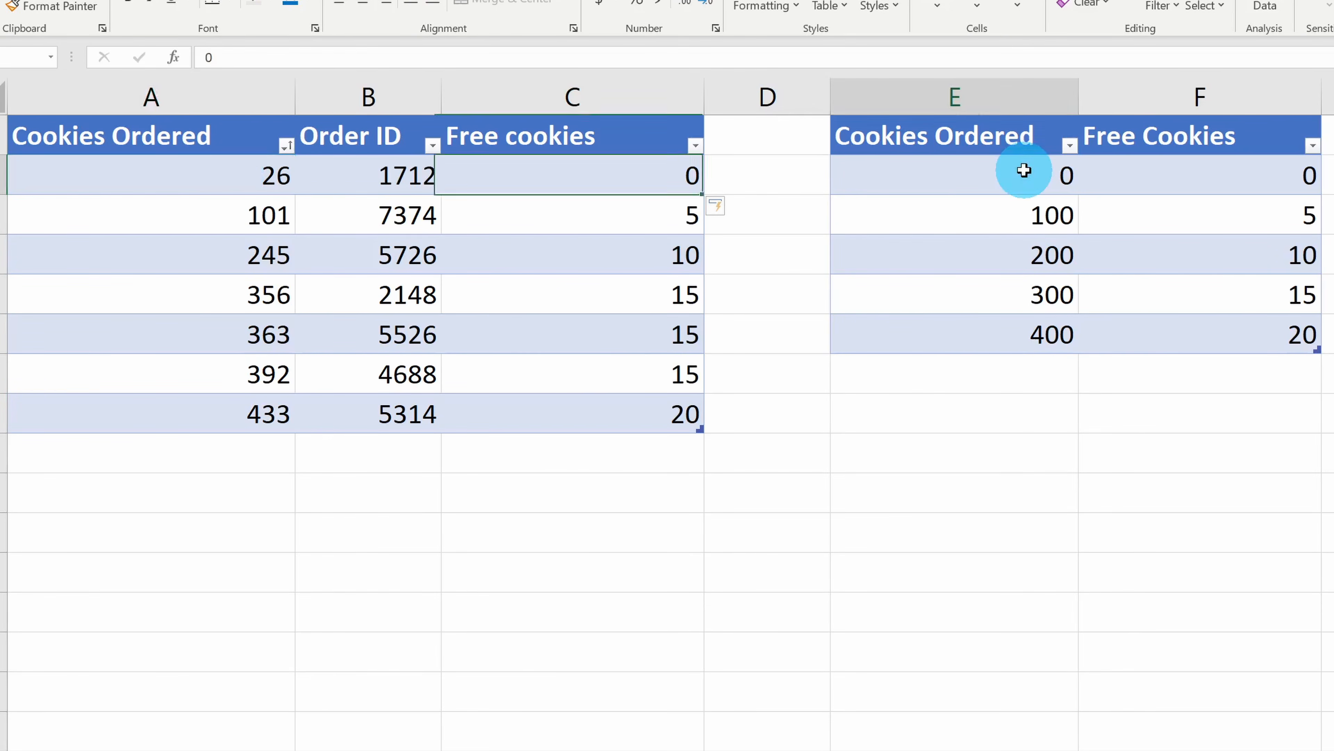
left_click_drag(1023, 200, 1020, 208)
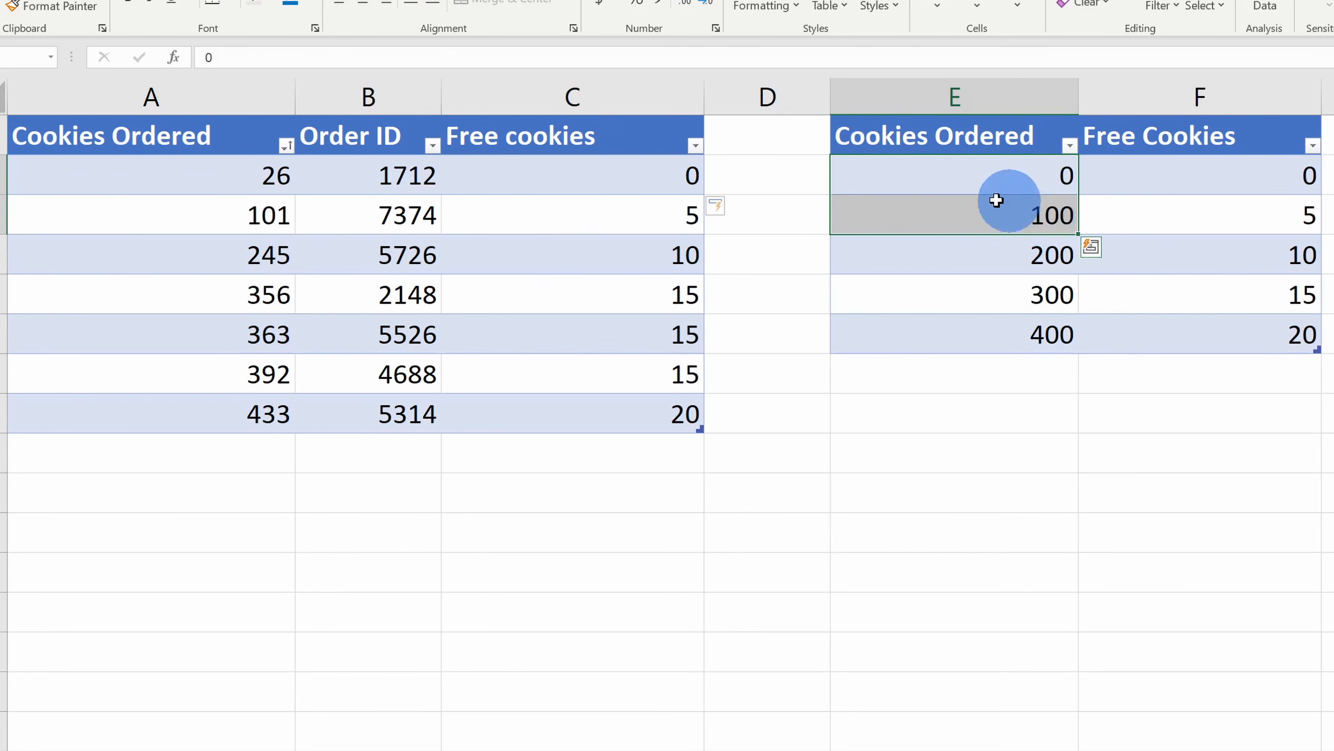
left_click(1028, 186)
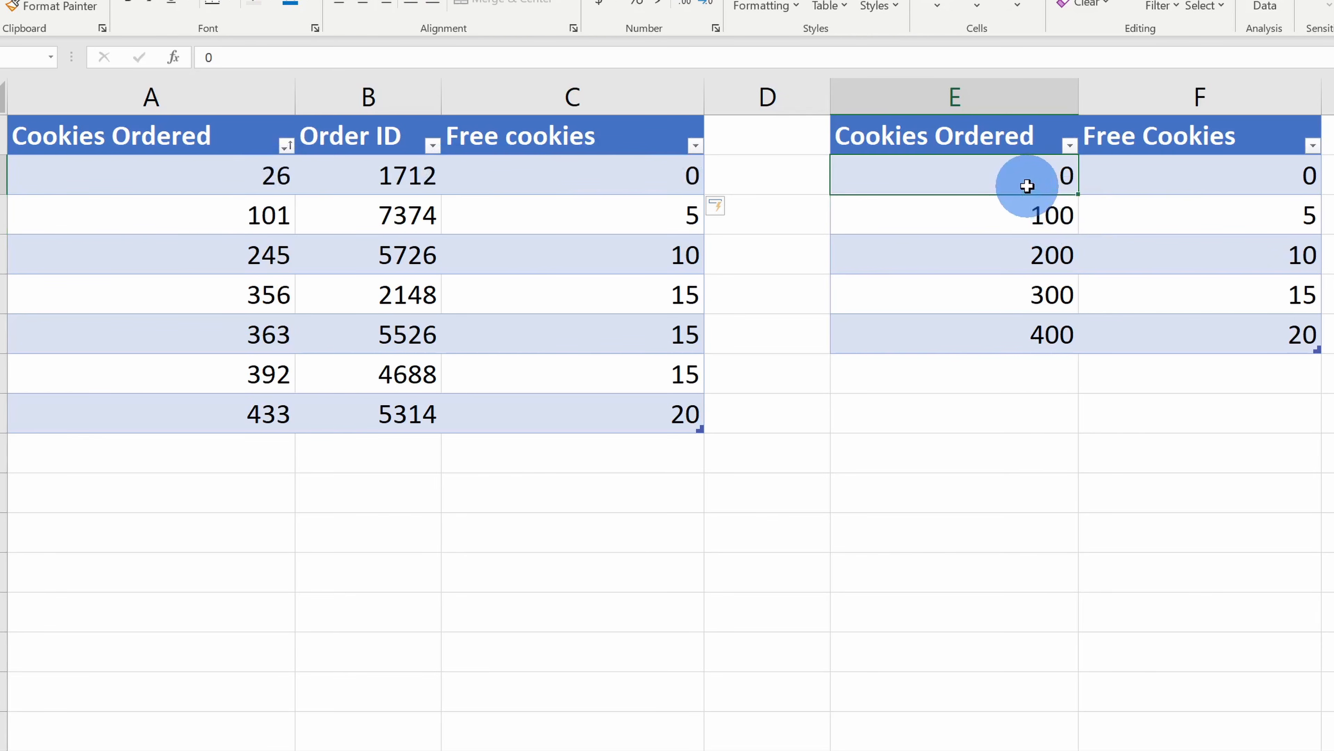
left_click(1028, 216)
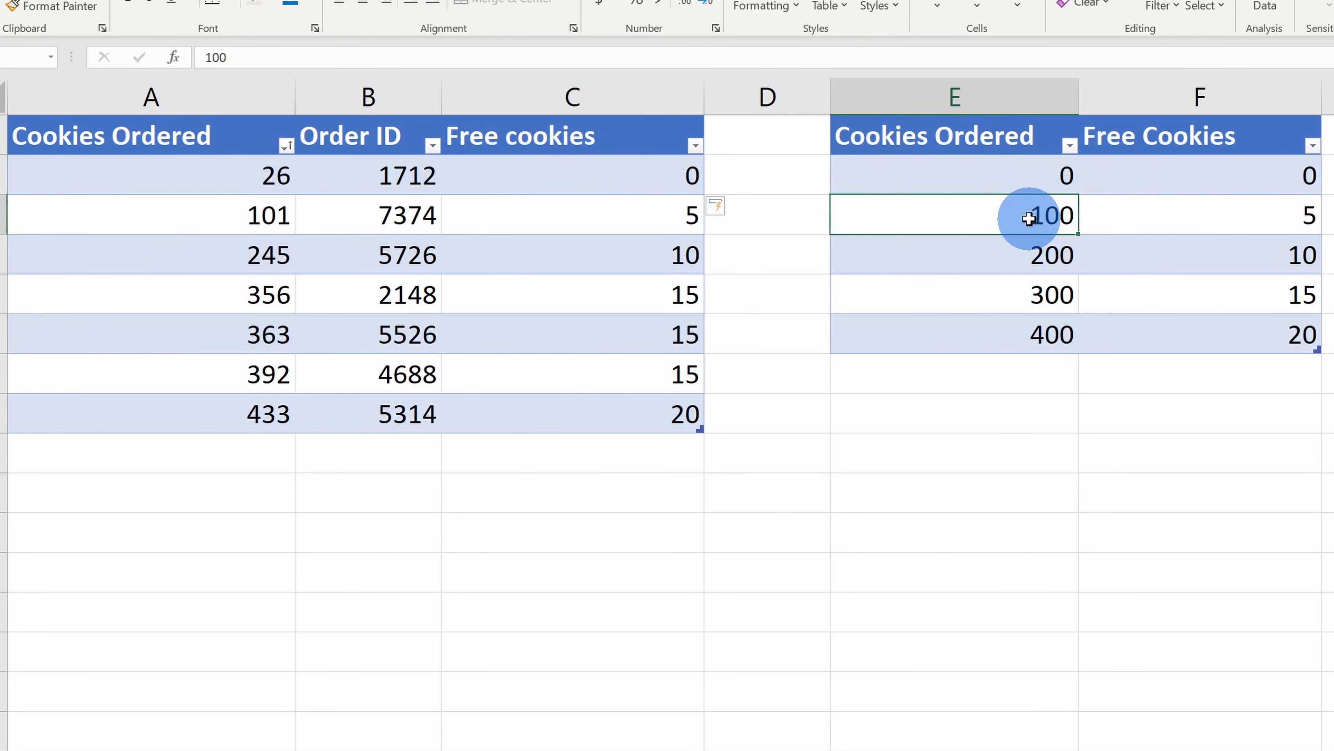
left_click(1035, 181)
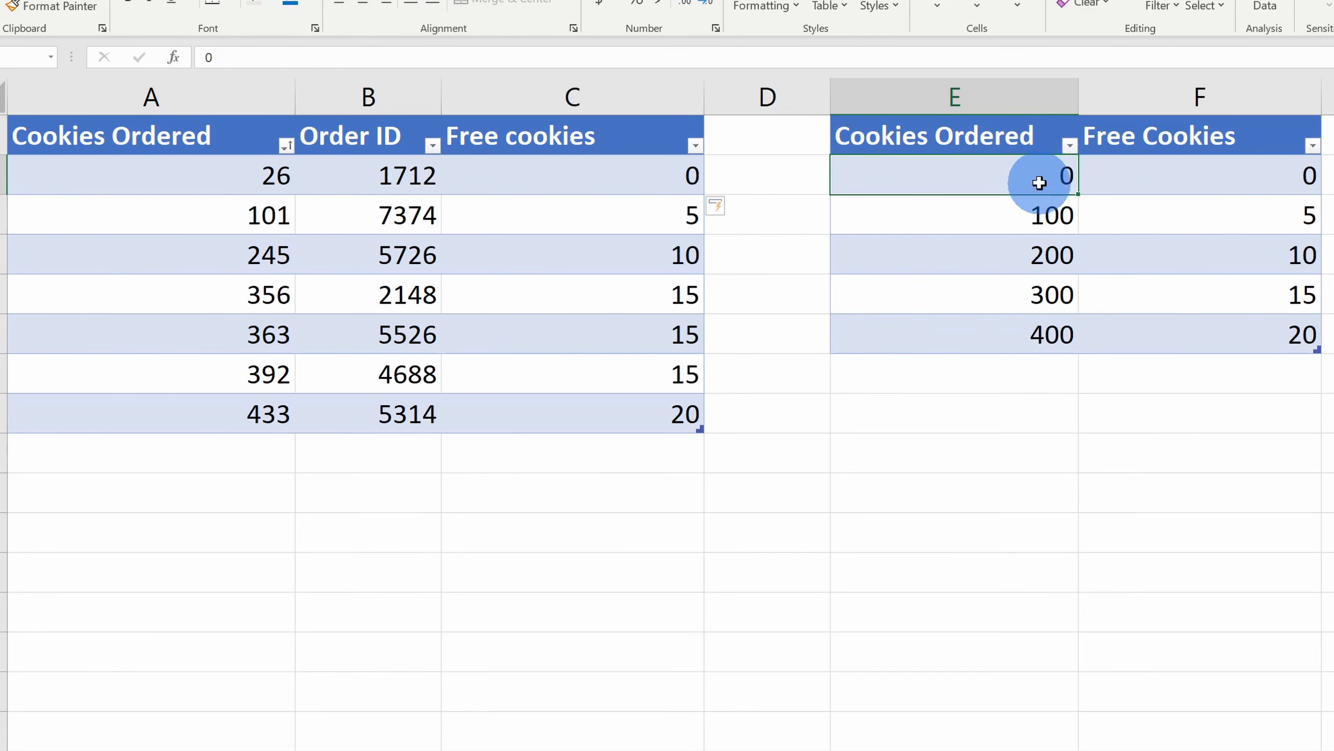
left_click_drag(1040, 182, 1252, 180)
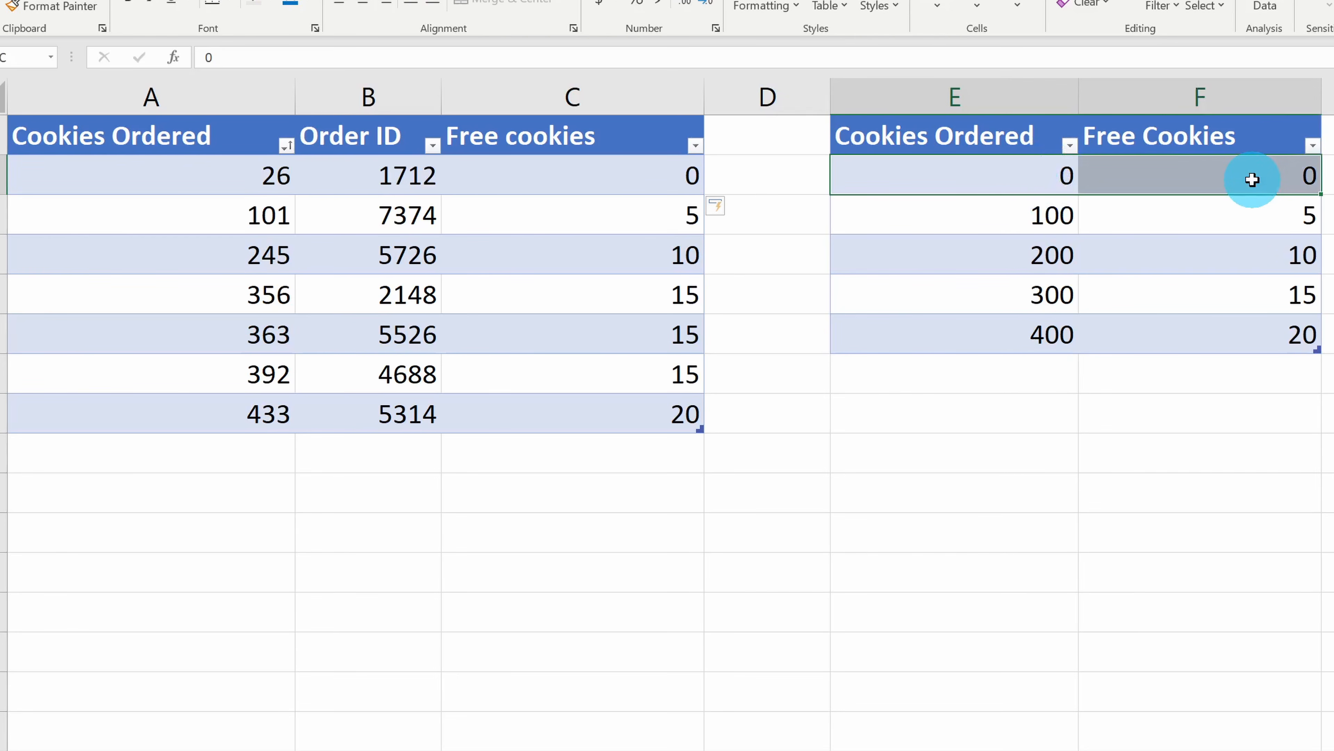
left_click(231, 217)
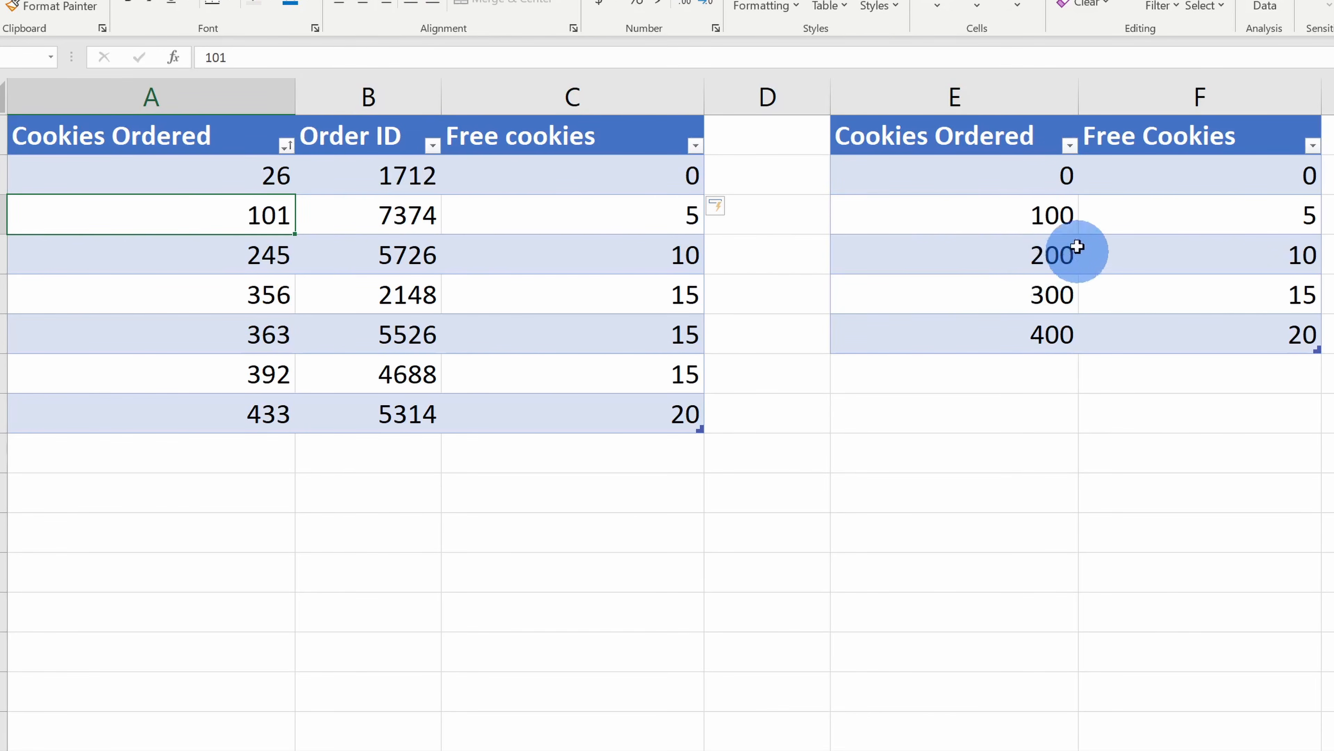
left_click(1025, 214)
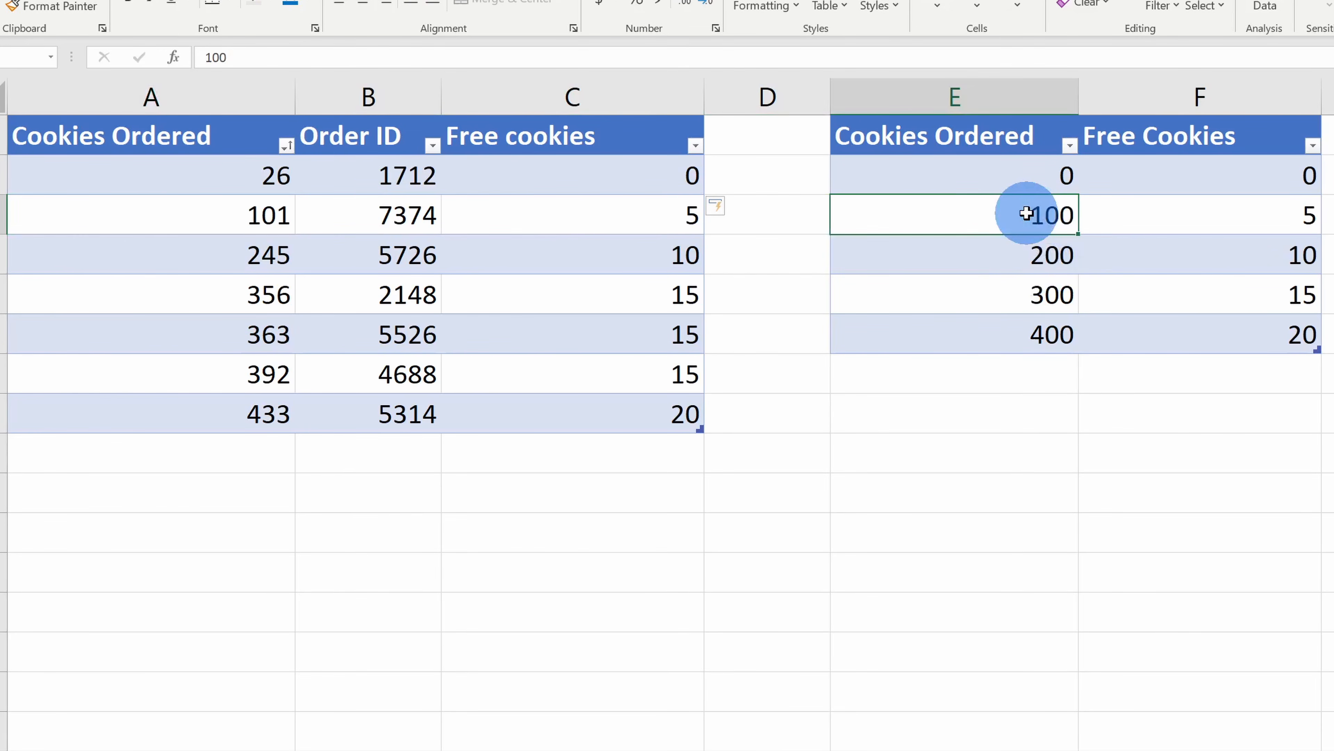
left_click_drag(1027, 213, 1238, 212)
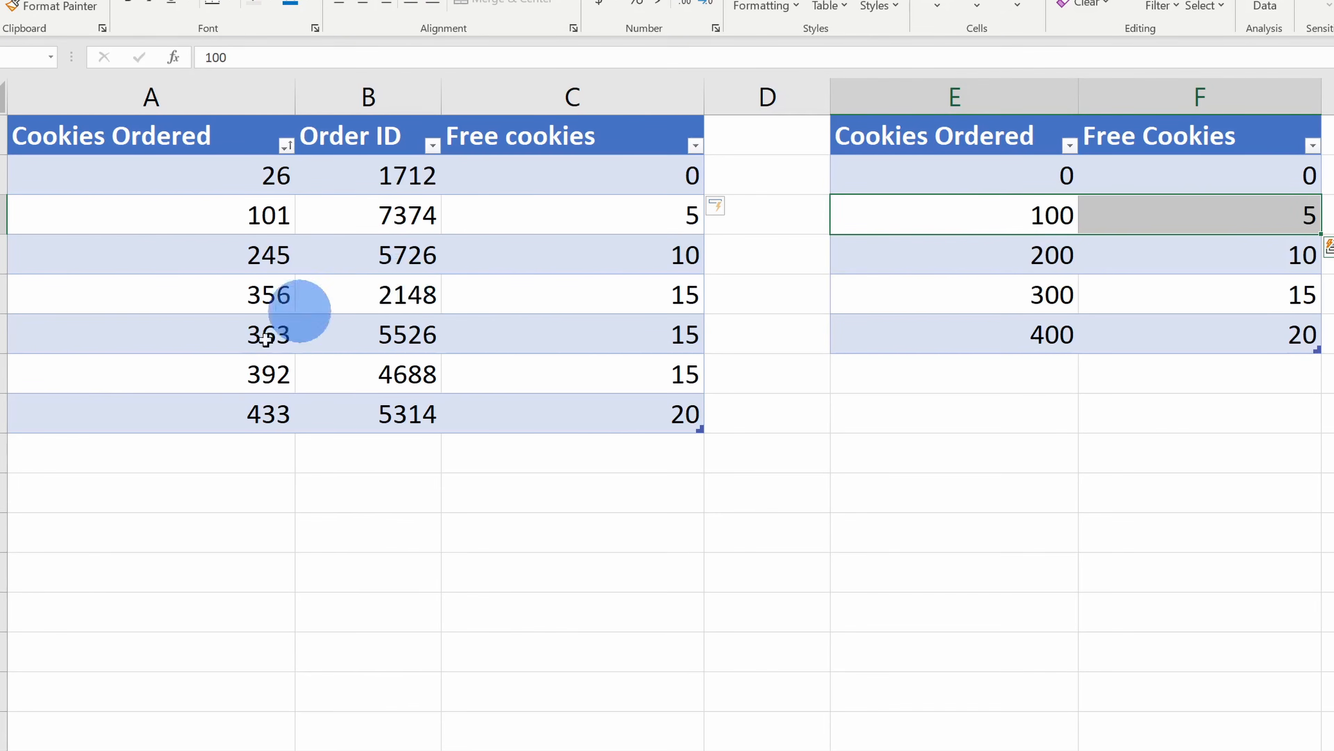
Step: Check the free cookies for the order of 392 cookies against the 300 threshold row, and review the whole orders table
left_click_drag(240, 373, 580, 371)
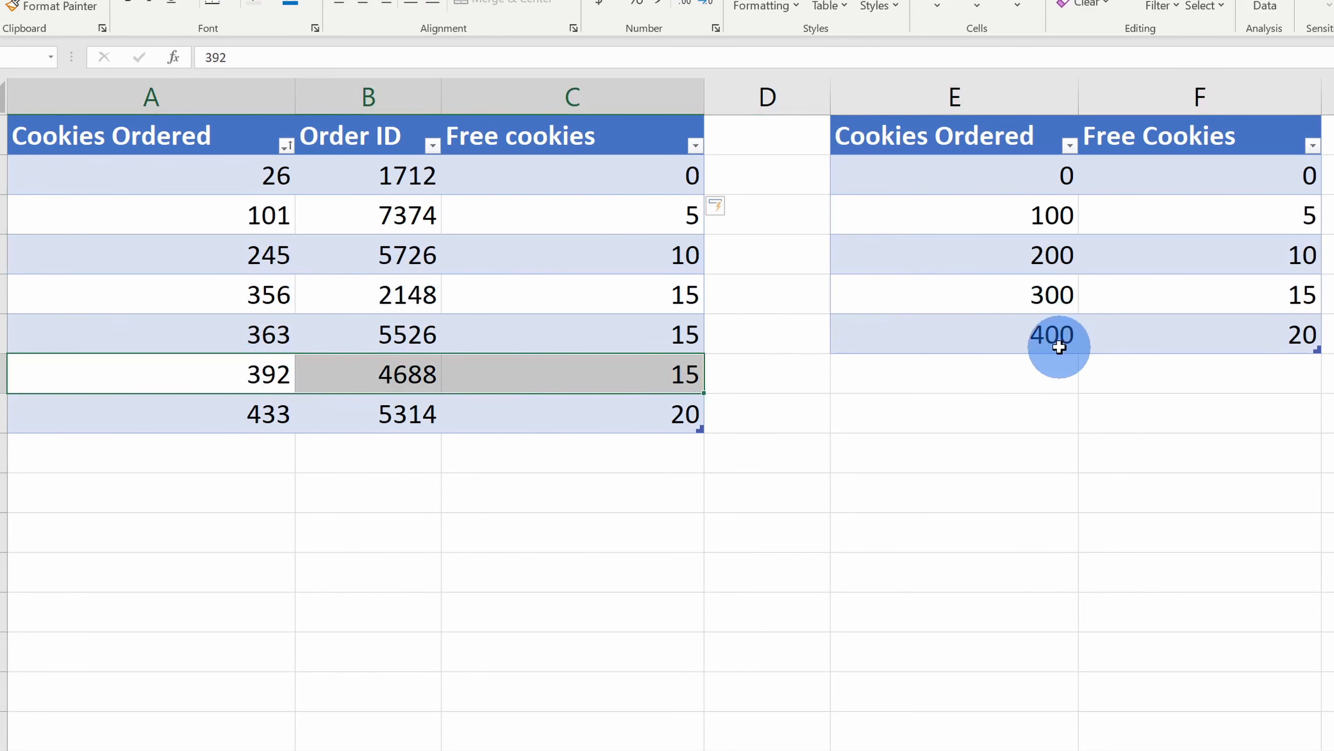
left_click_drag(1033, 298, 1234, 291)
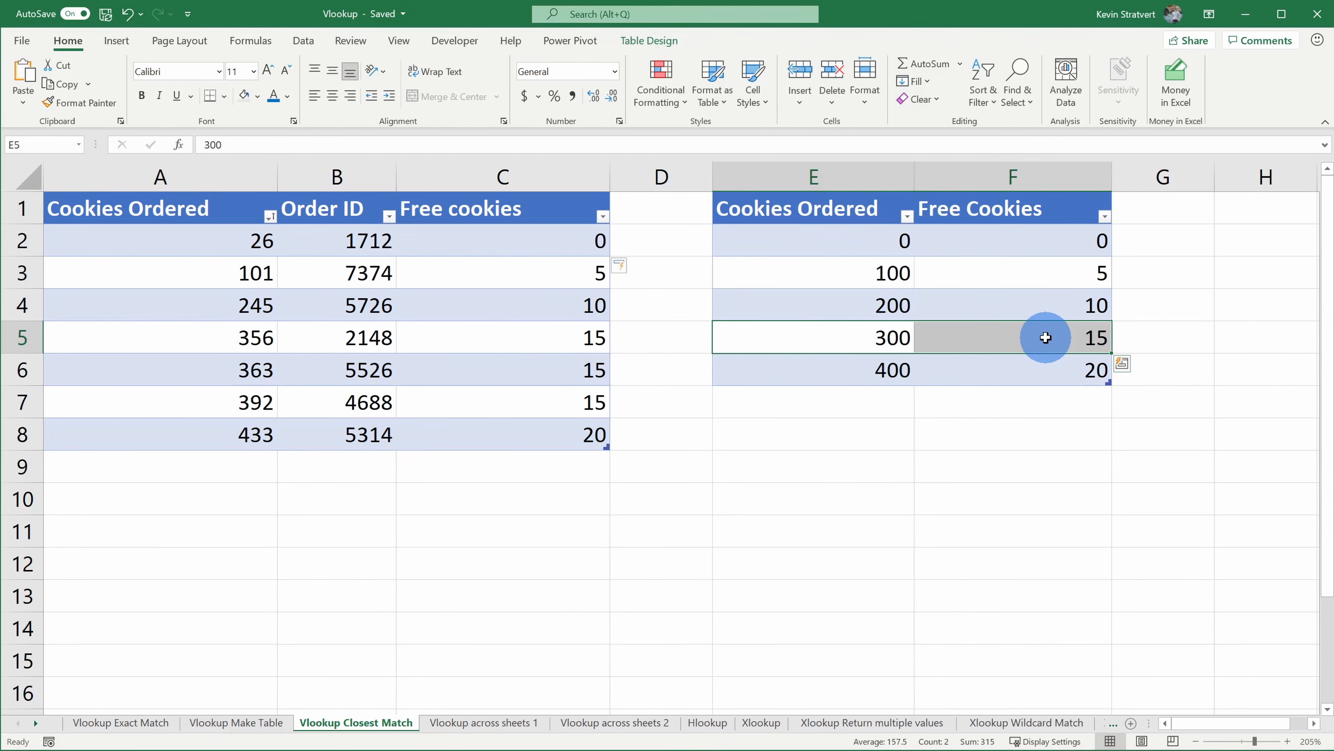
left_click_drag(125, 209, 495, 431)
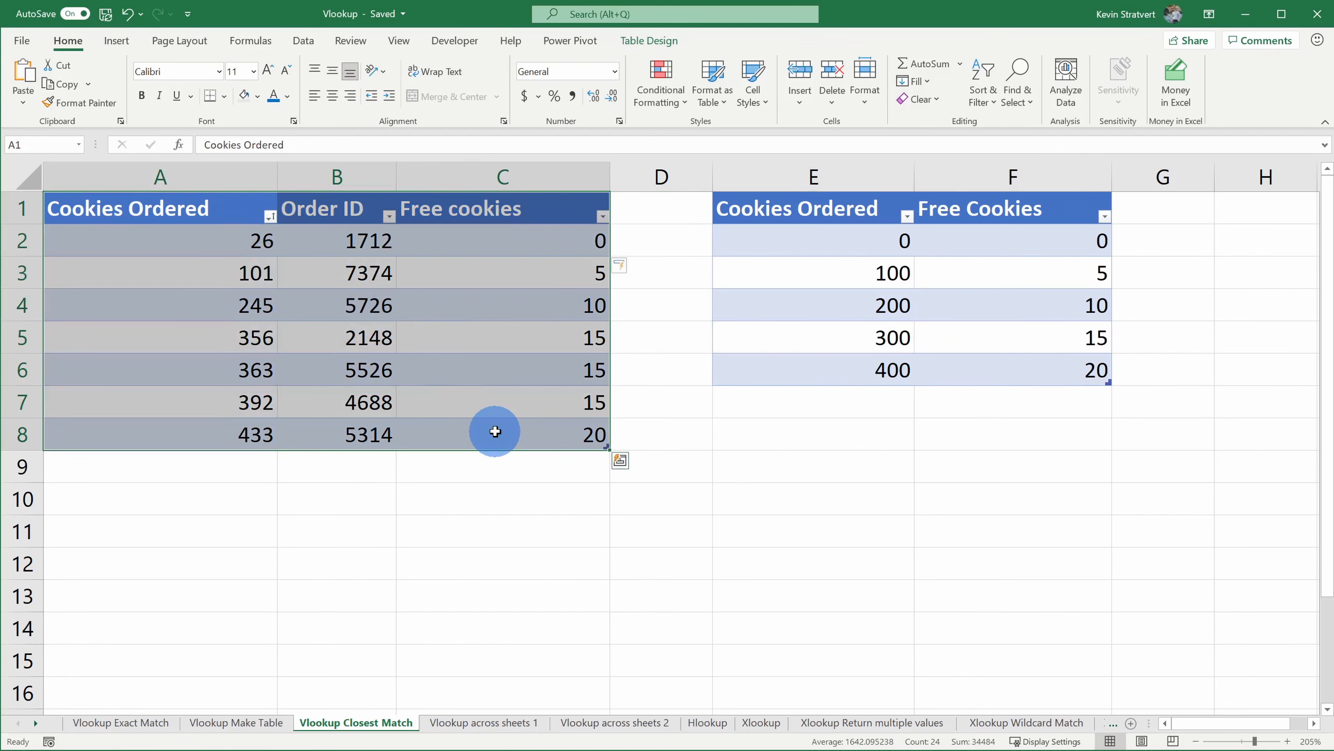
left_click(864, 439)
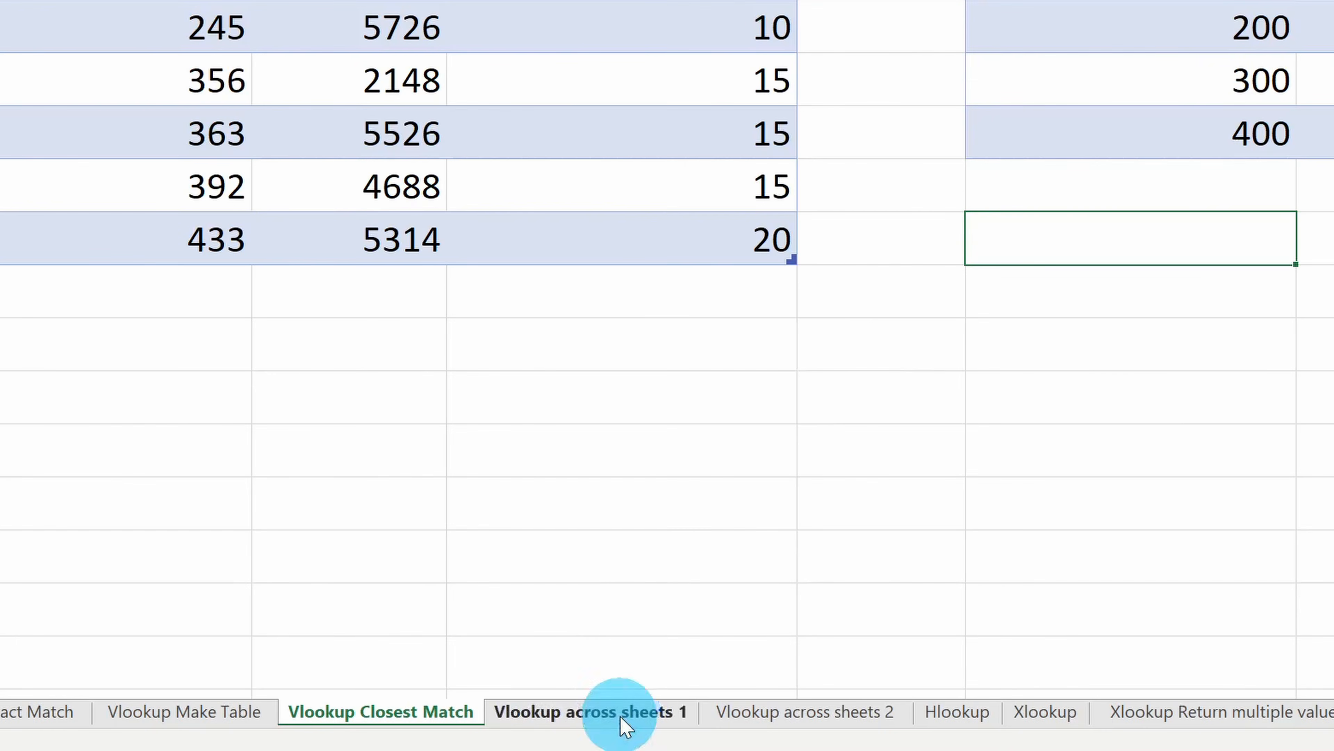
Step: Examine the orders table on the sheet Vlookup across sheets 1 and the Free Cookies thresholds on Vlookup across sheets 2
left_click(625, 713)
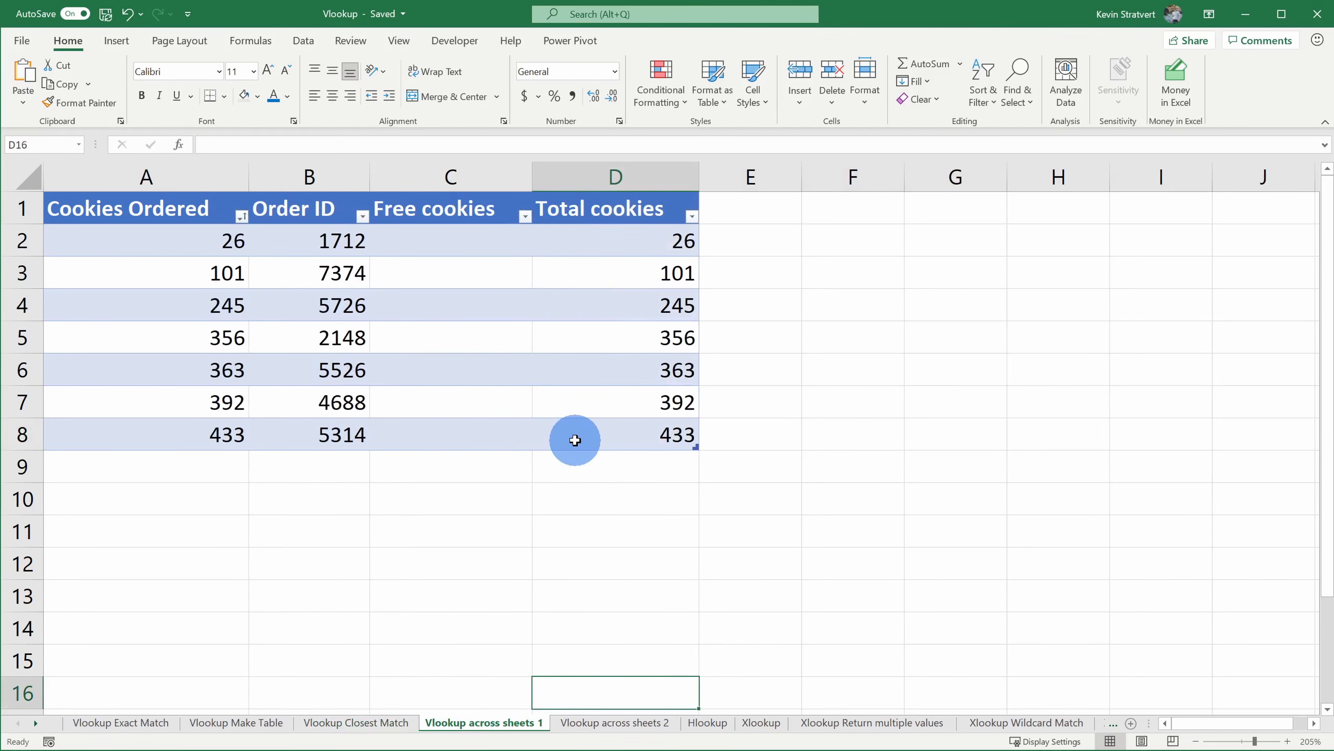
left_click_drag(854, 209, 1138, 327)
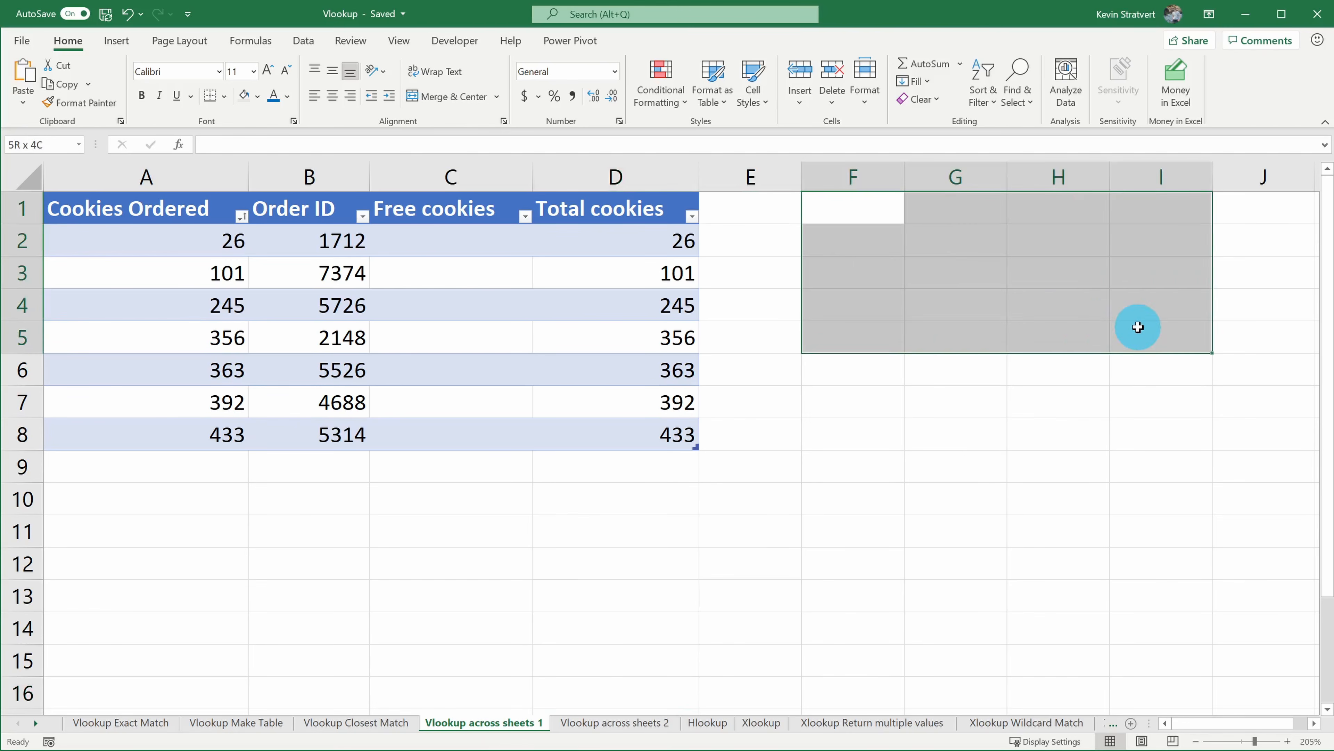
left_click(1078, 325)
left_click(599, 715)
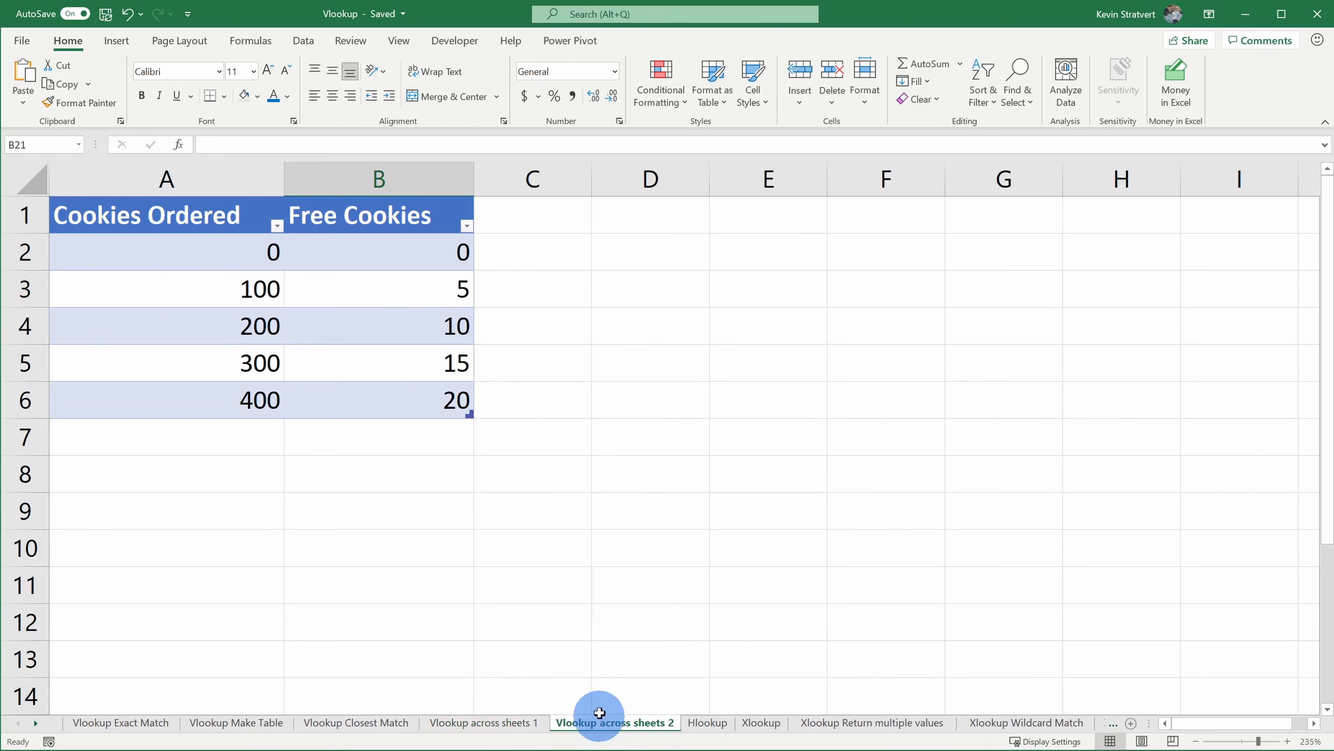
Step: On the sheet Vlookup across sheets 1, insert a VLOOKUP function in C2 with the Cookies Ordered cell A2 as the lookup value
left_click(509, 725)
left_click(478, 239)
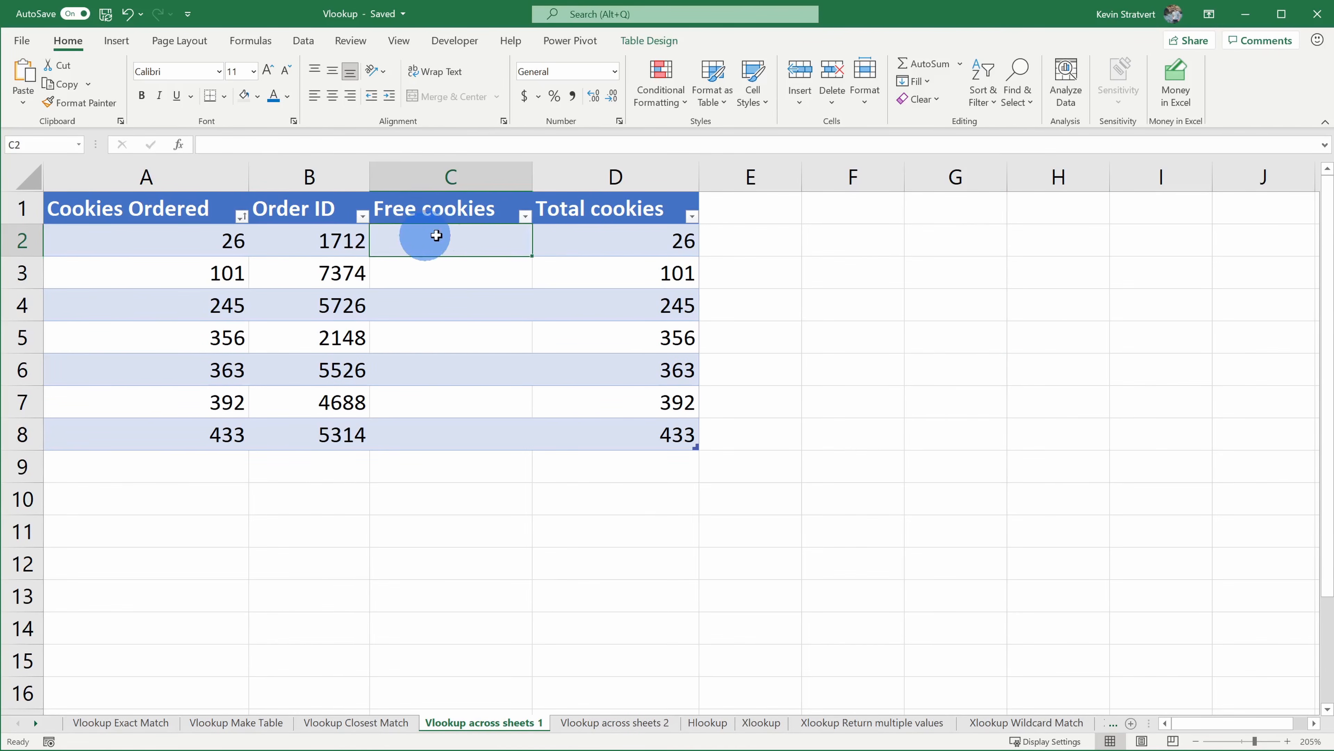
left_click(179, 144)
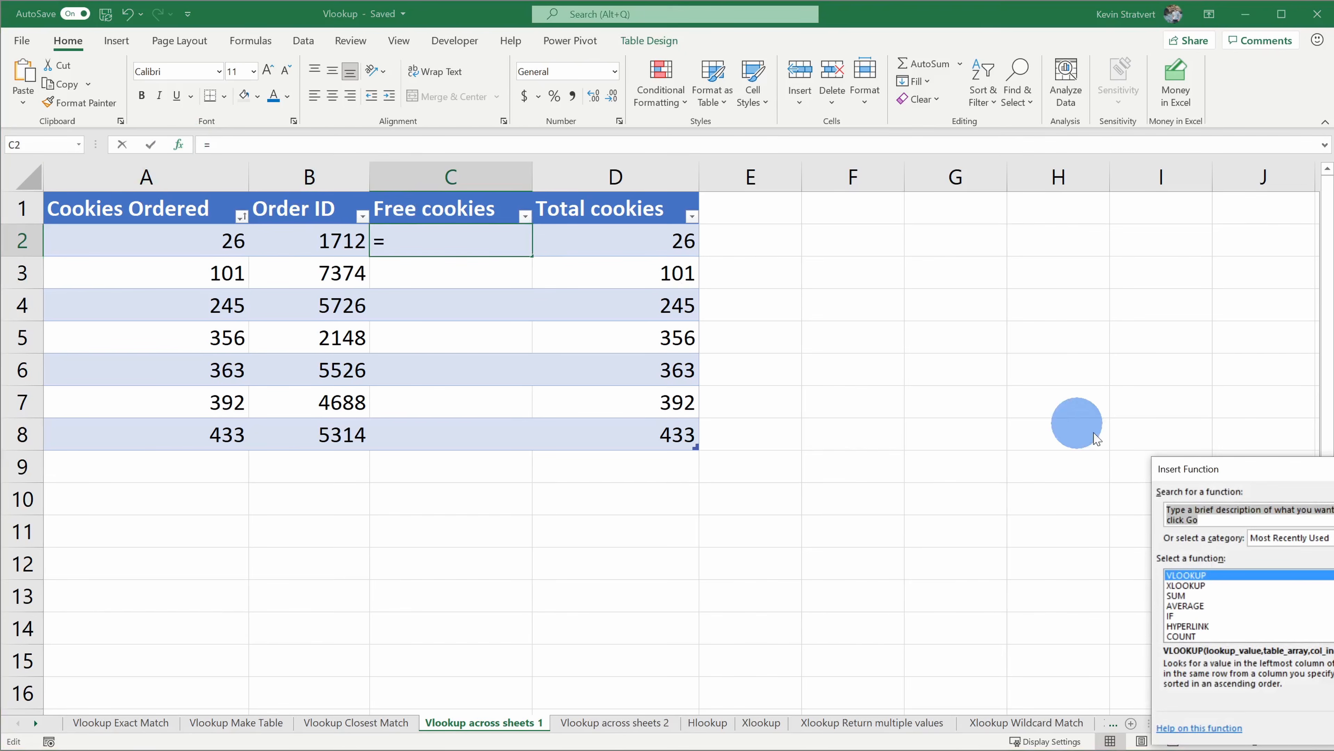
left_click_drag(1288, 470, 916, 236)
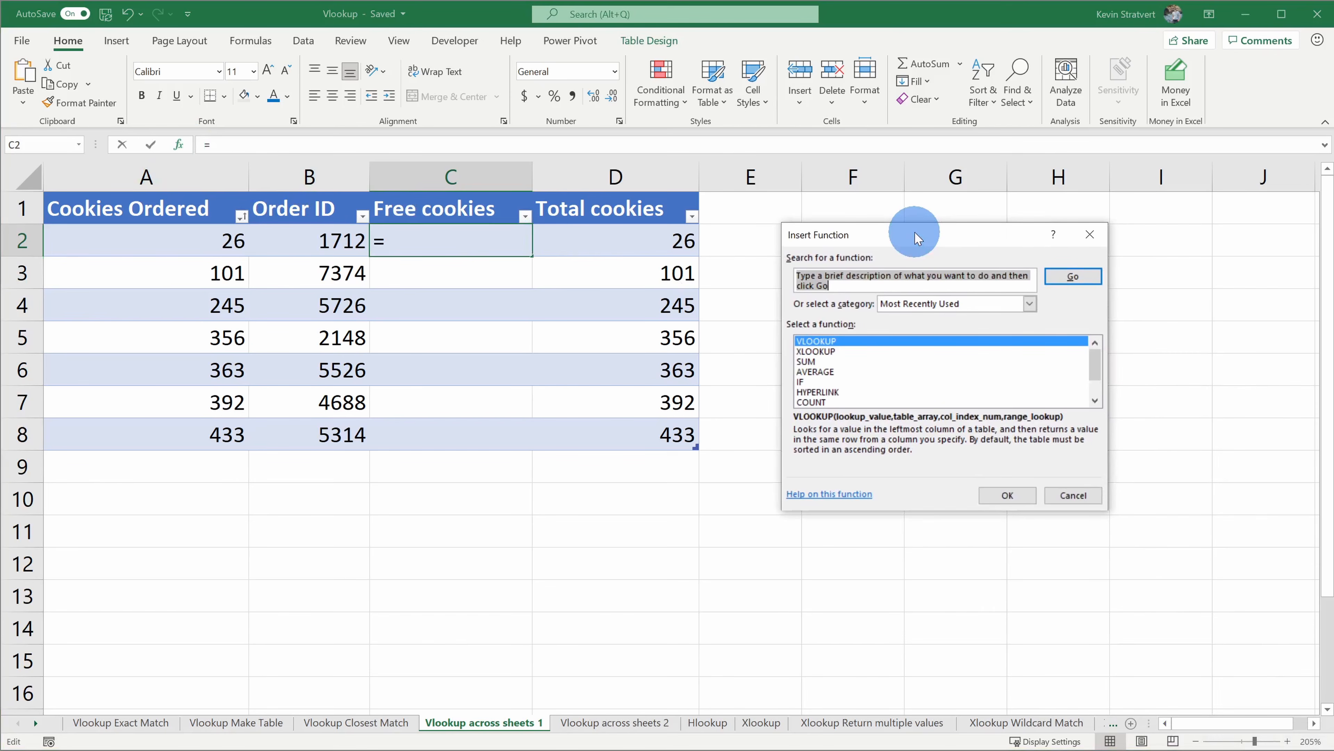
double_click(845, 340)
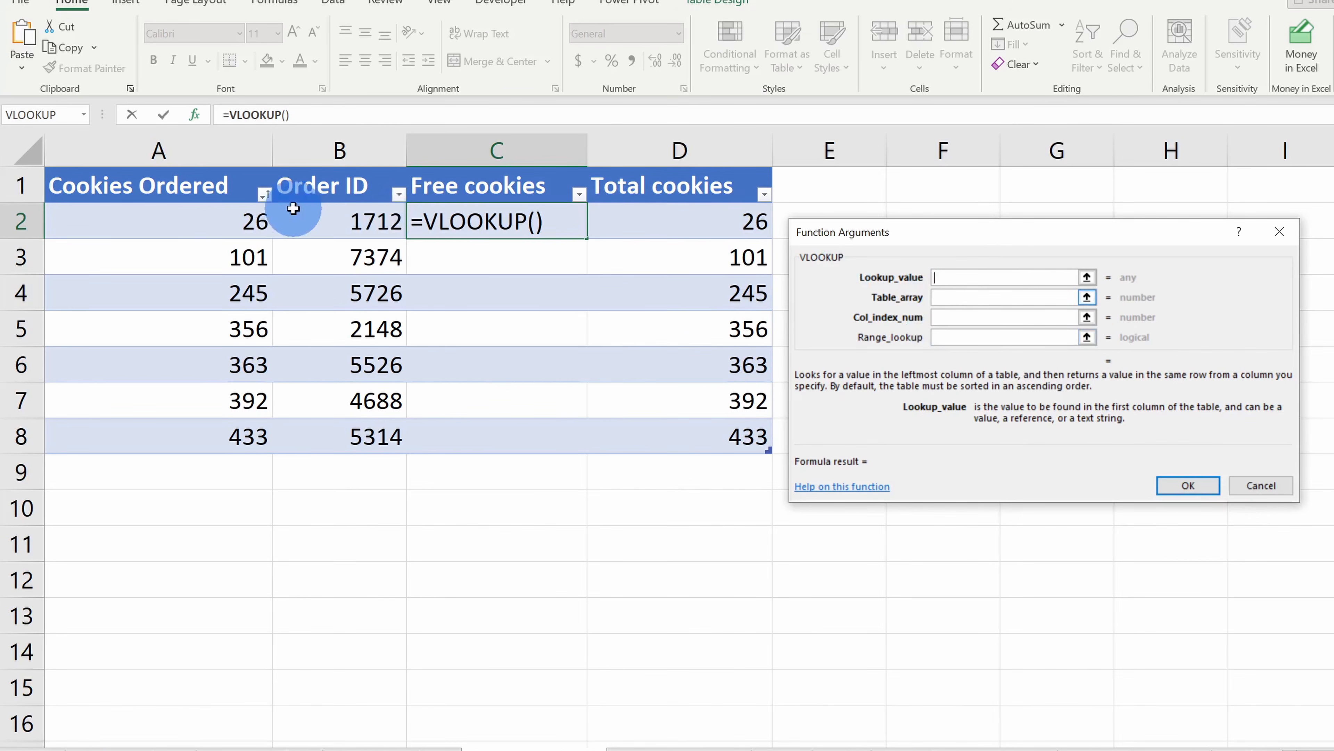
left_click(217, 220)
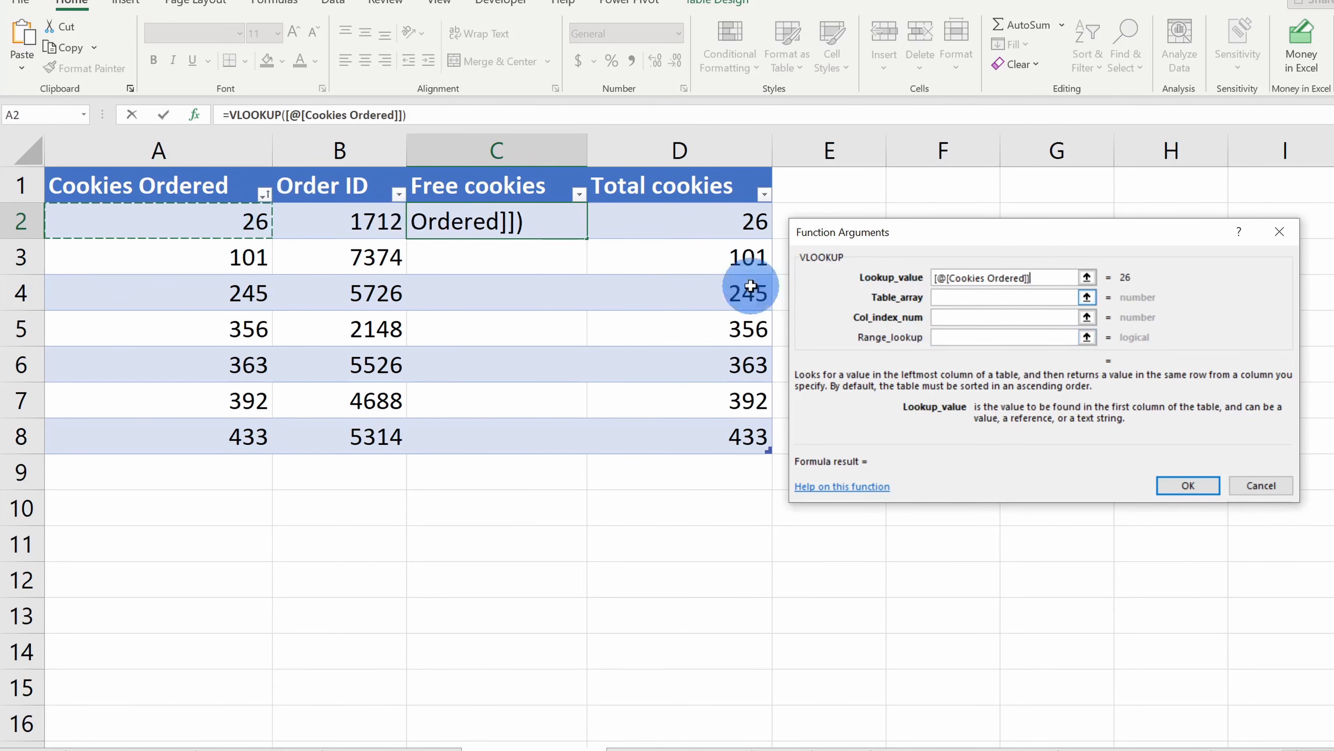
Step: Set the VLOOKUP's table_array to the whole A1:B6 thresholds table on the sheet Vlookup across sheets 2
left_click(1010, 298)
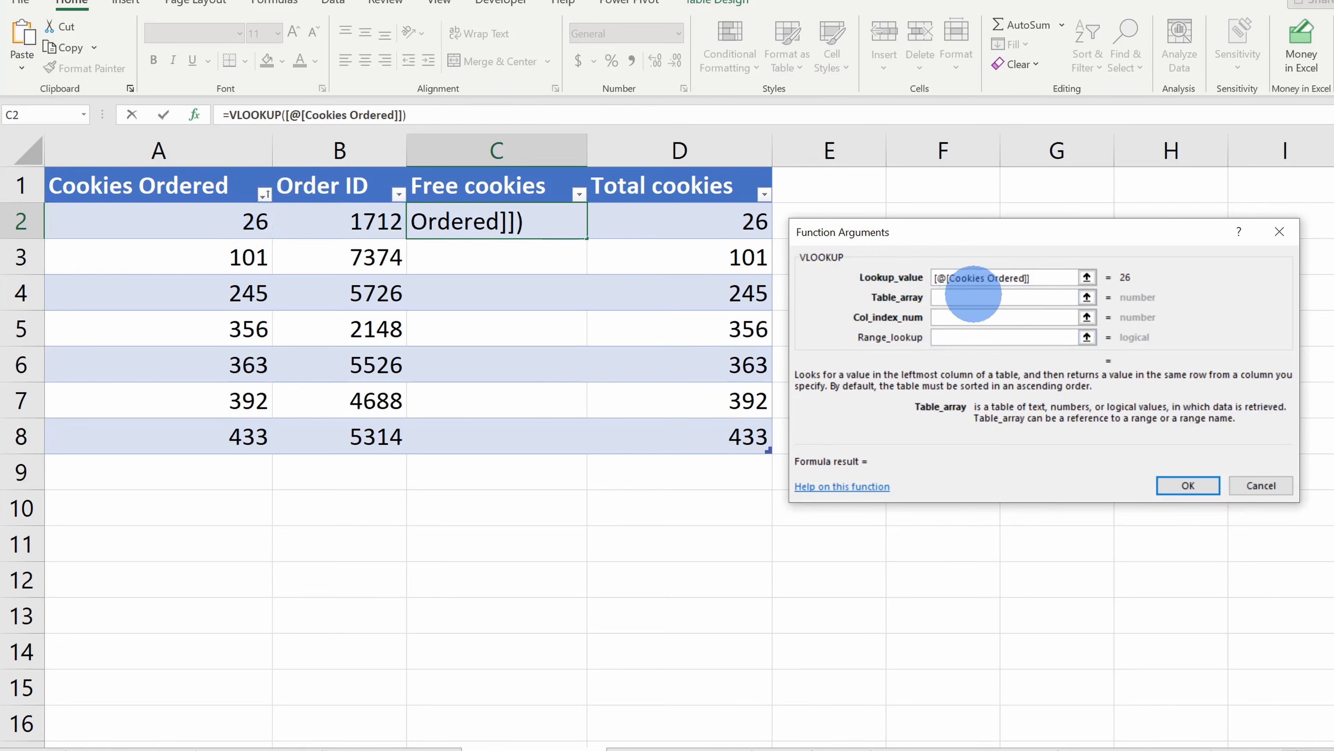
left_click(1086, 297)
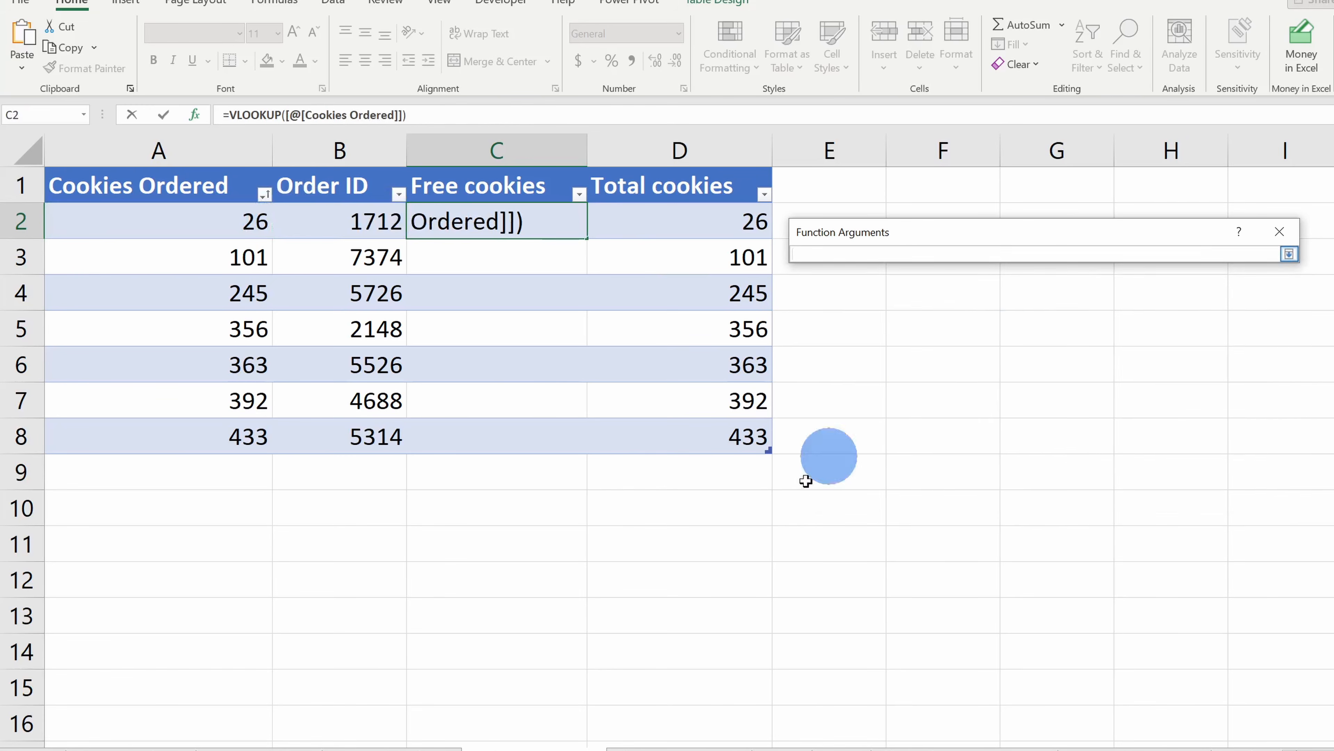
left_click(664, 727)
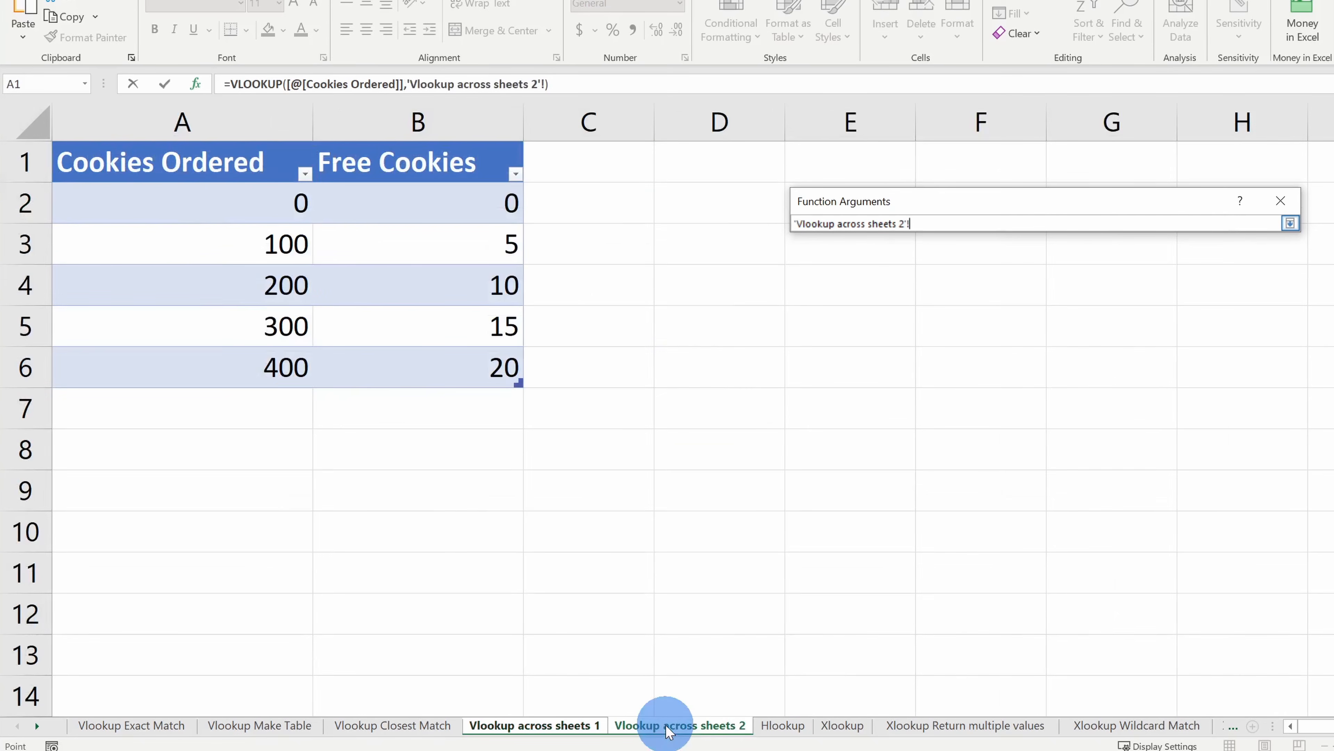
left_click_drag(173, 161, 464, 359)
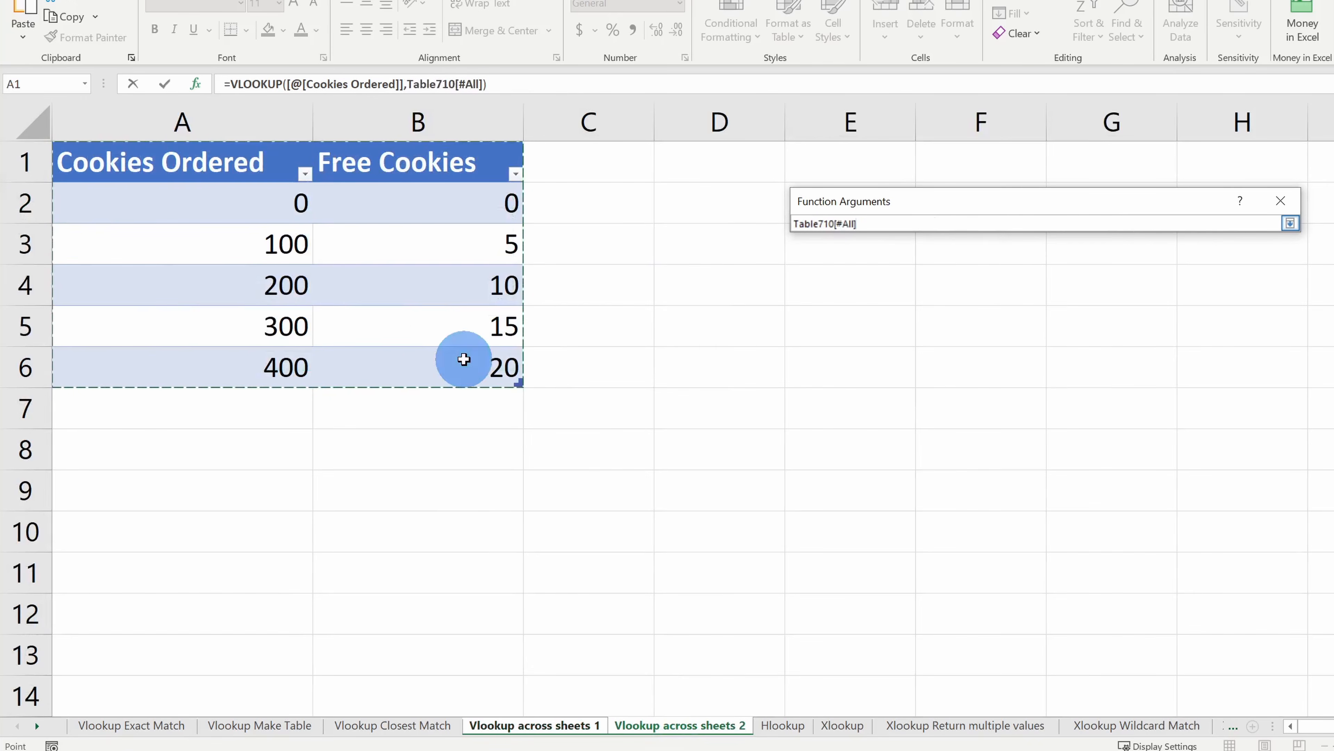
left_click(1290, 223)
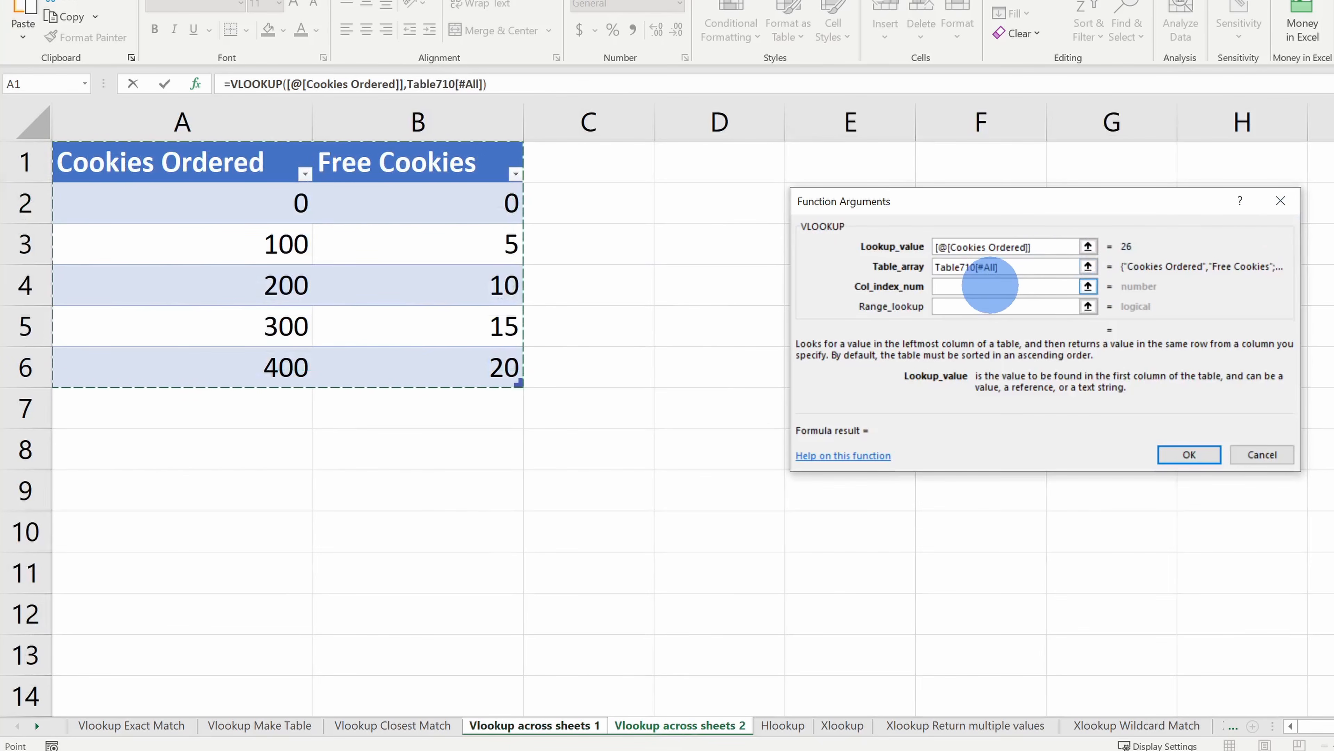
Step: Complete the VLOOKUP with column index 2, leaving range_lookup empty for the closest match
left_click(990, 287)
type("2")
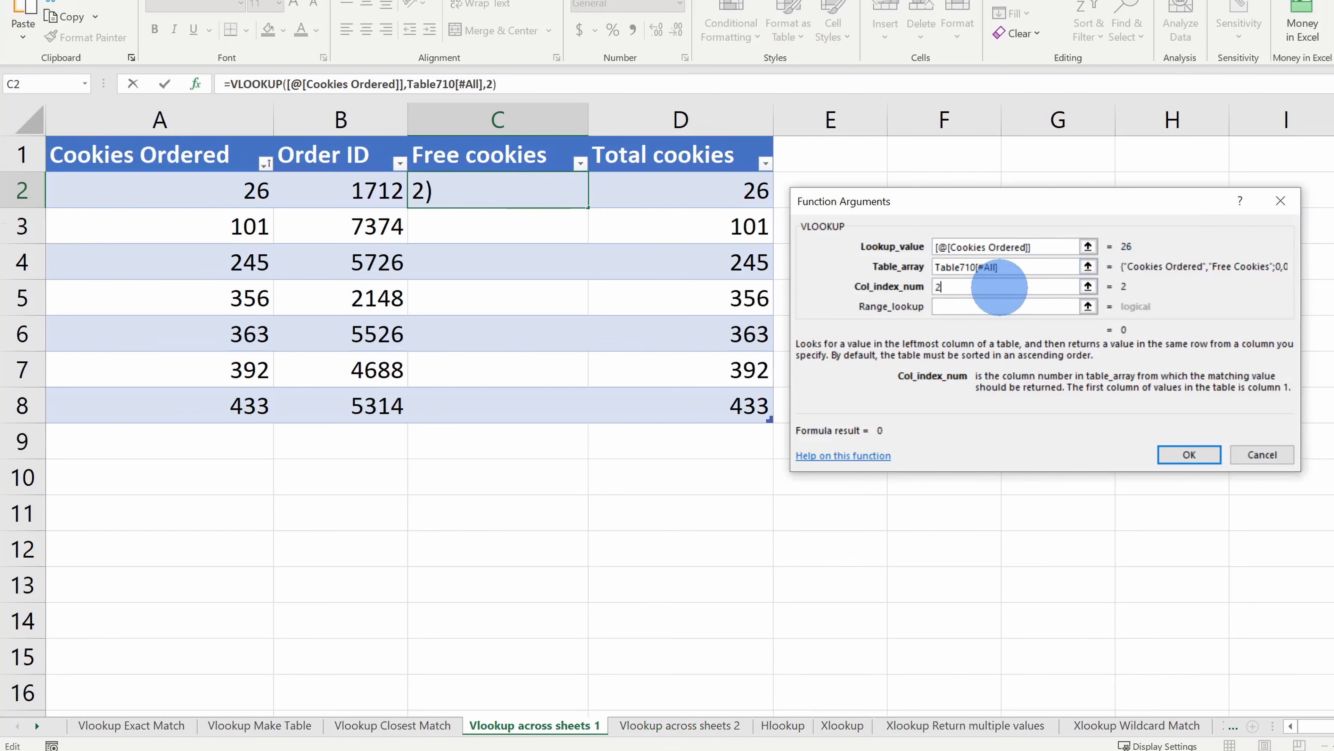
left_click(987, 306)
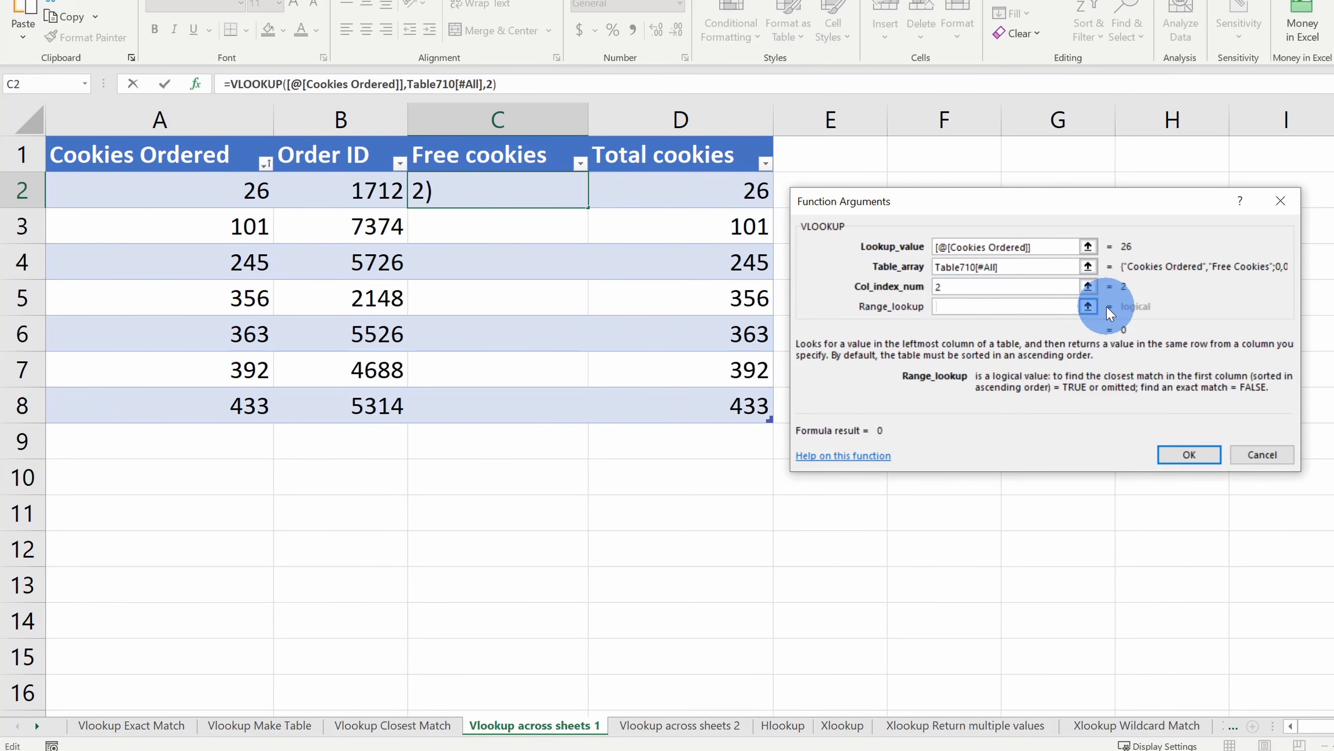
left_click(1186, 456)
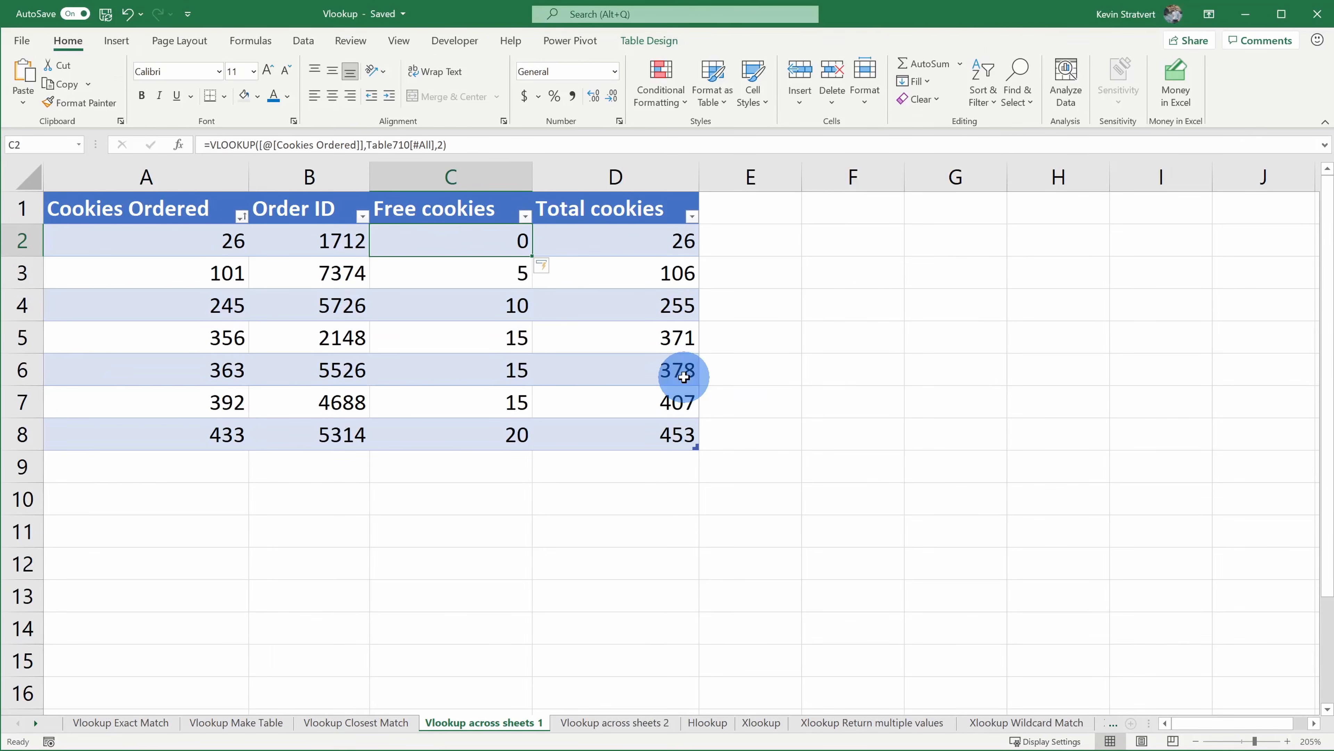
Step: Switch to the Hlookup sheet and examine its orders table and the horizontal Free Cookies thresholds in rows 12 and 13
left_click(706, 722)
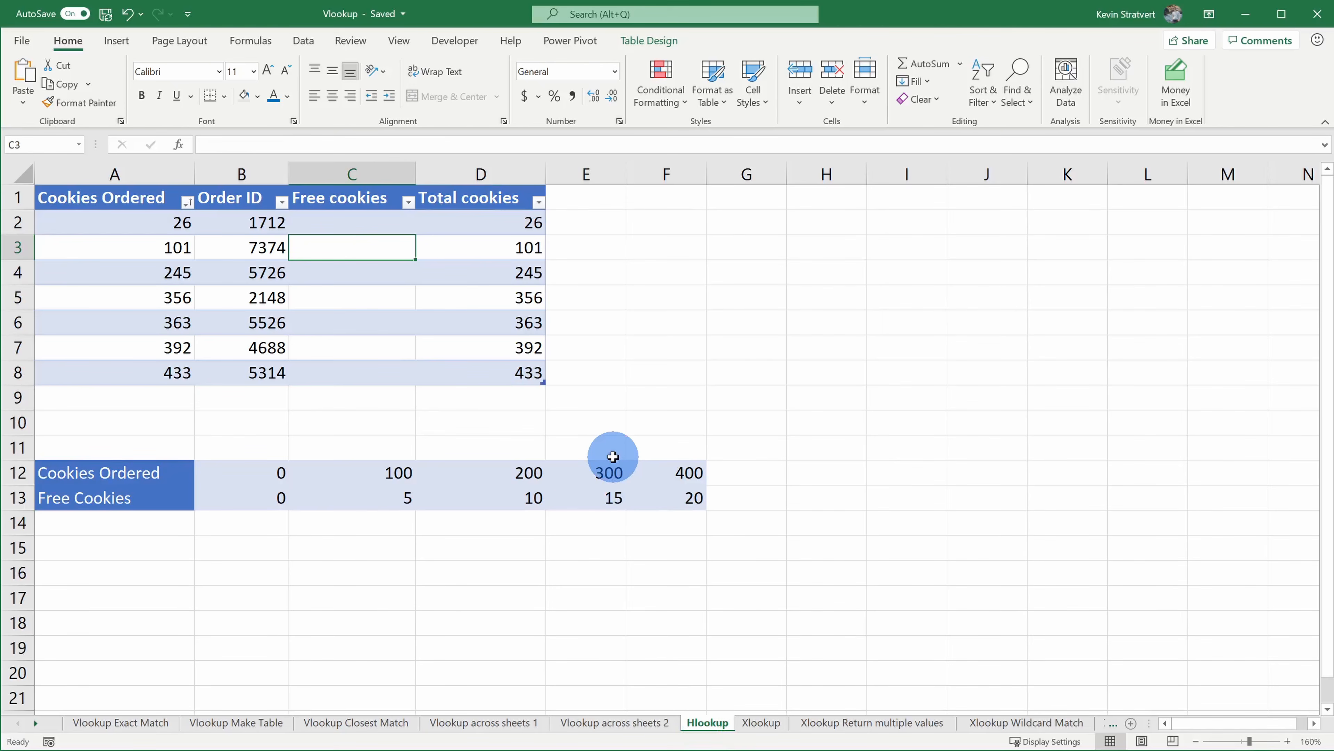
left_click_drag(152, 200, 486, 376)
left_click_drag(108, 477, 676, 501)
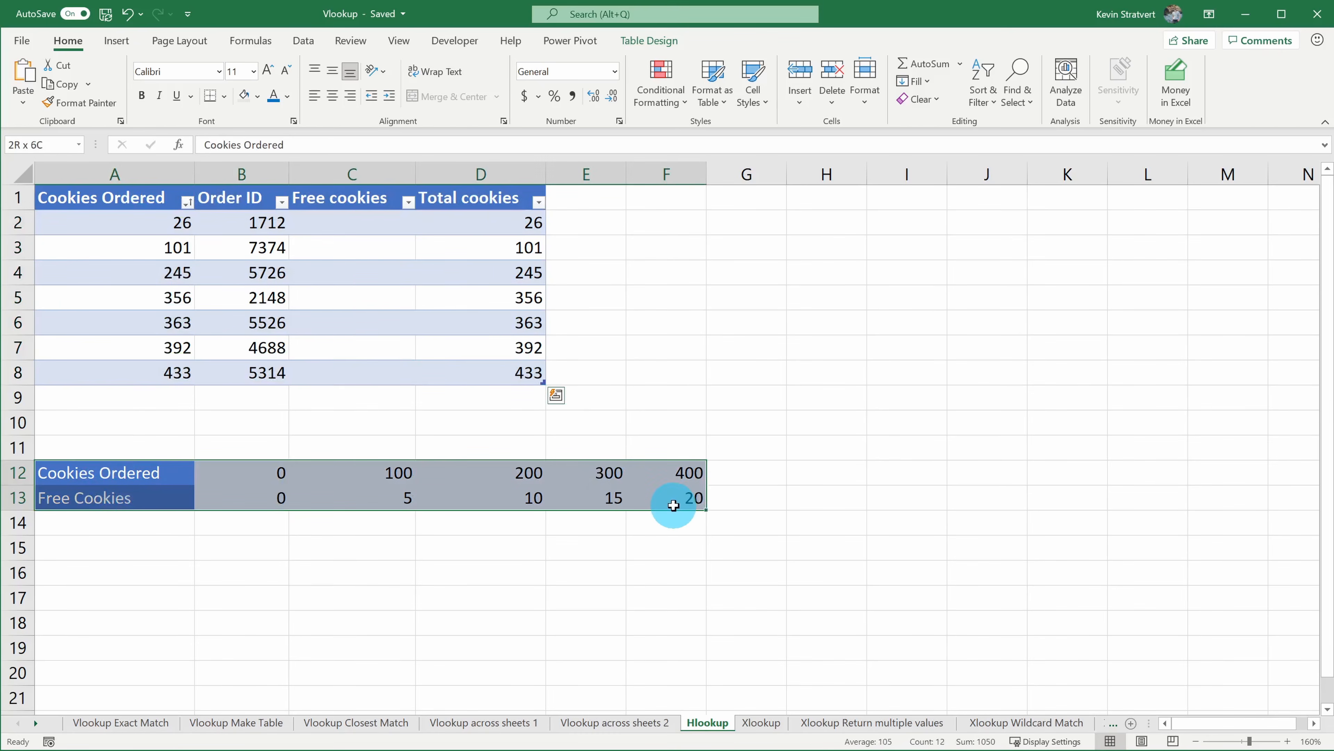
left_click(675, 500)
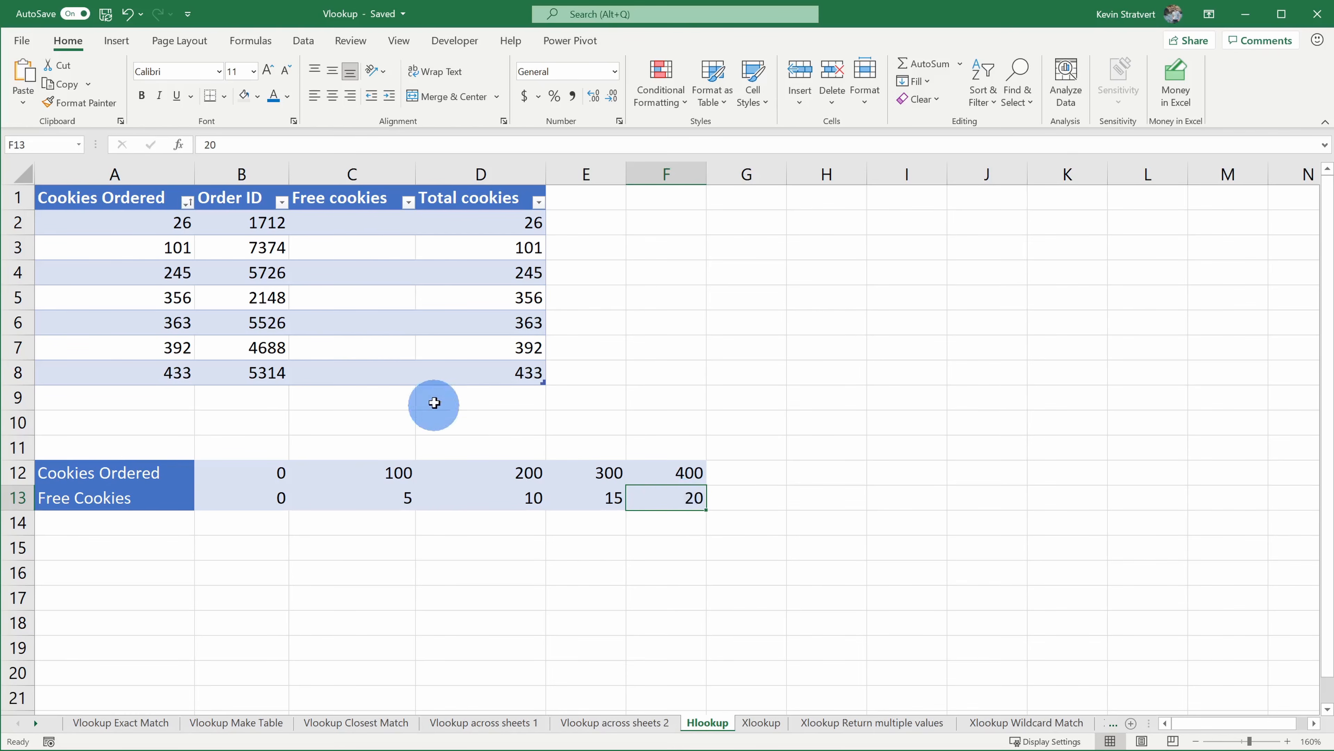
Step: Search for hlookup and insert the HLOOKUP function in C2 with the Cookies Ordered cell A2 as the lookup value
left_click(350, 218)
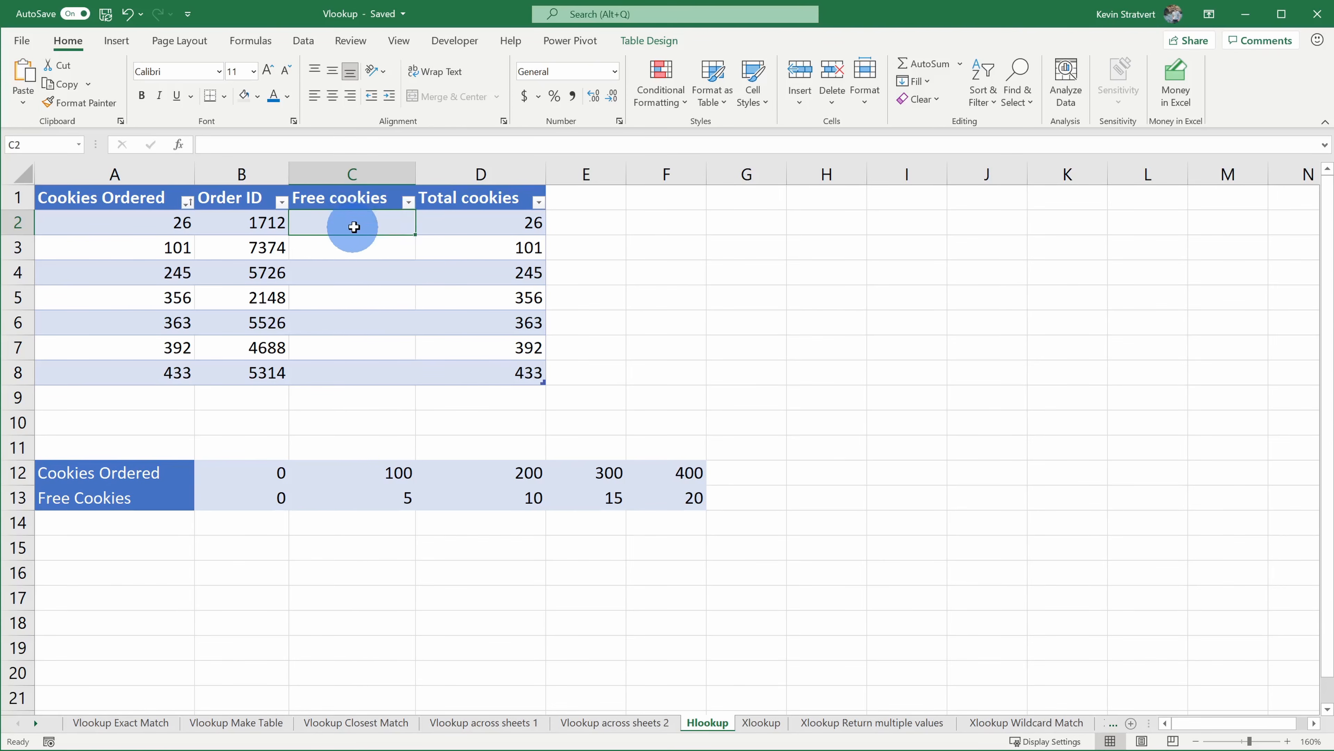
left_click(179, 147)
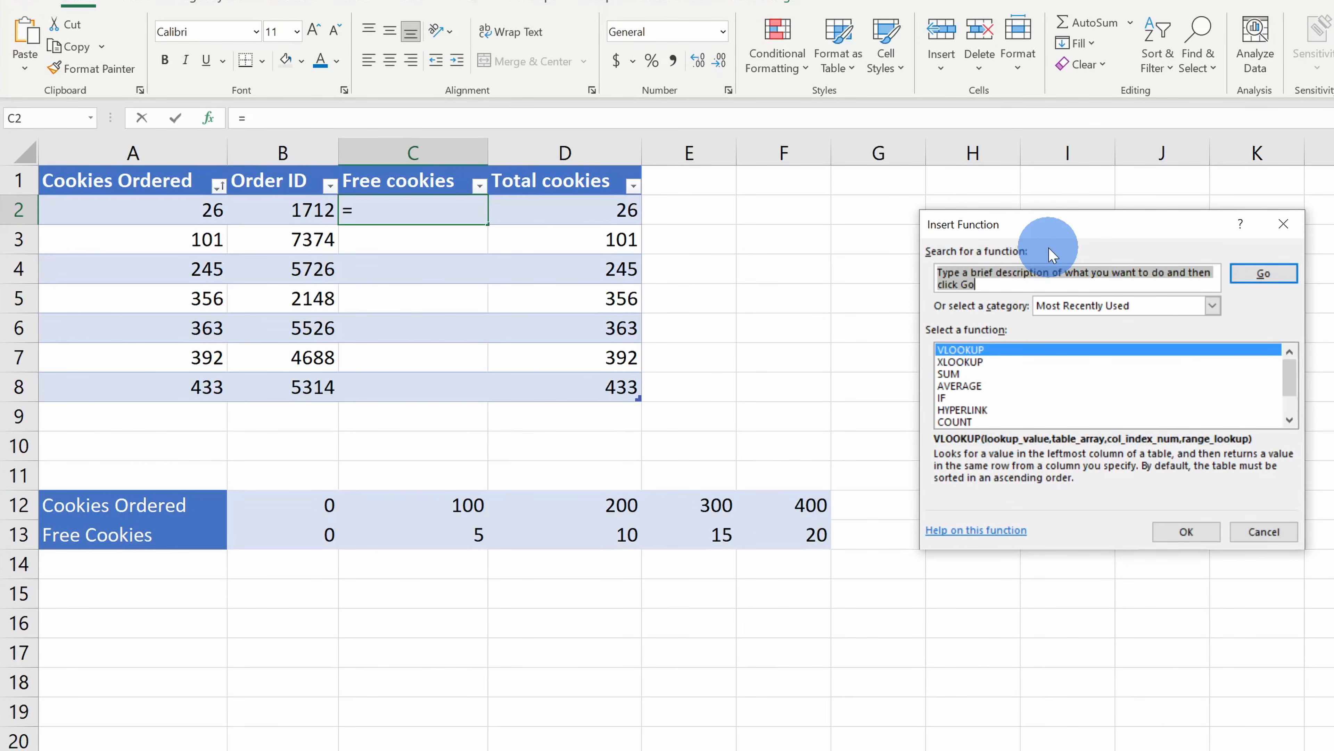
type("hlookup")
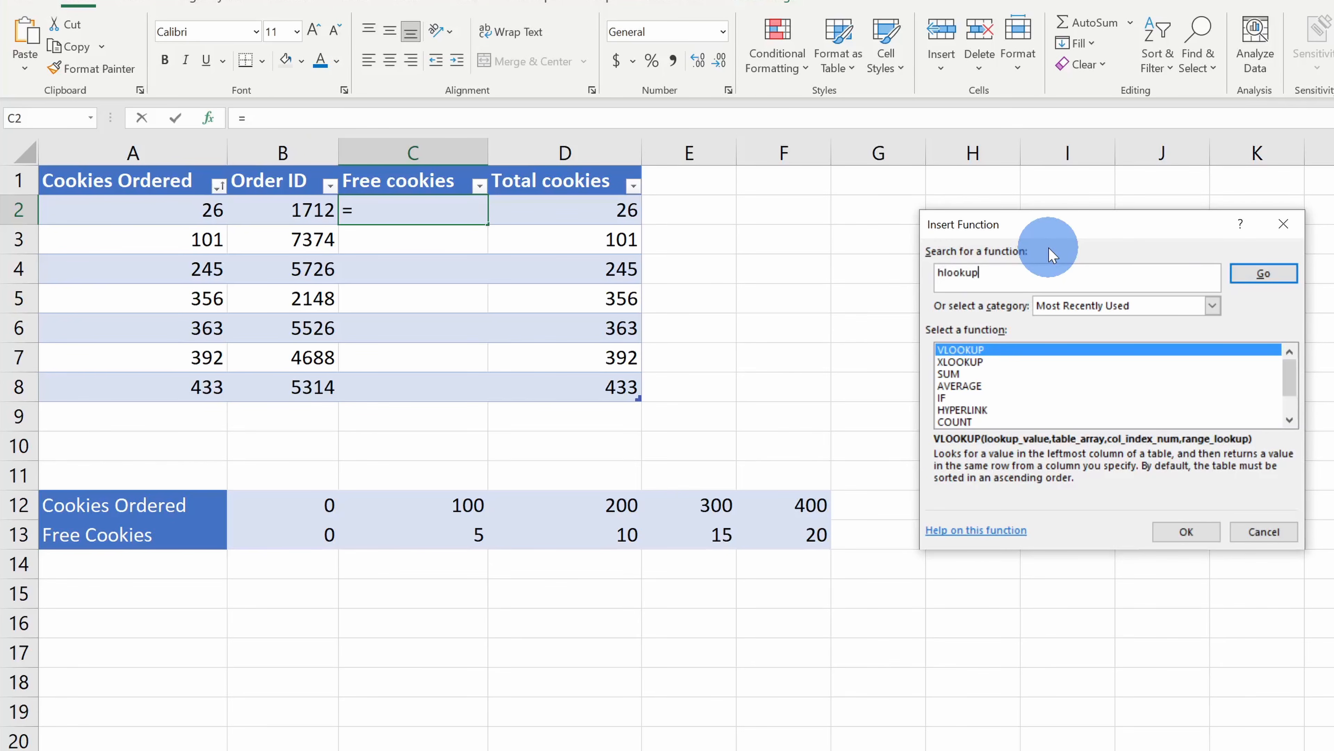
key("Return")
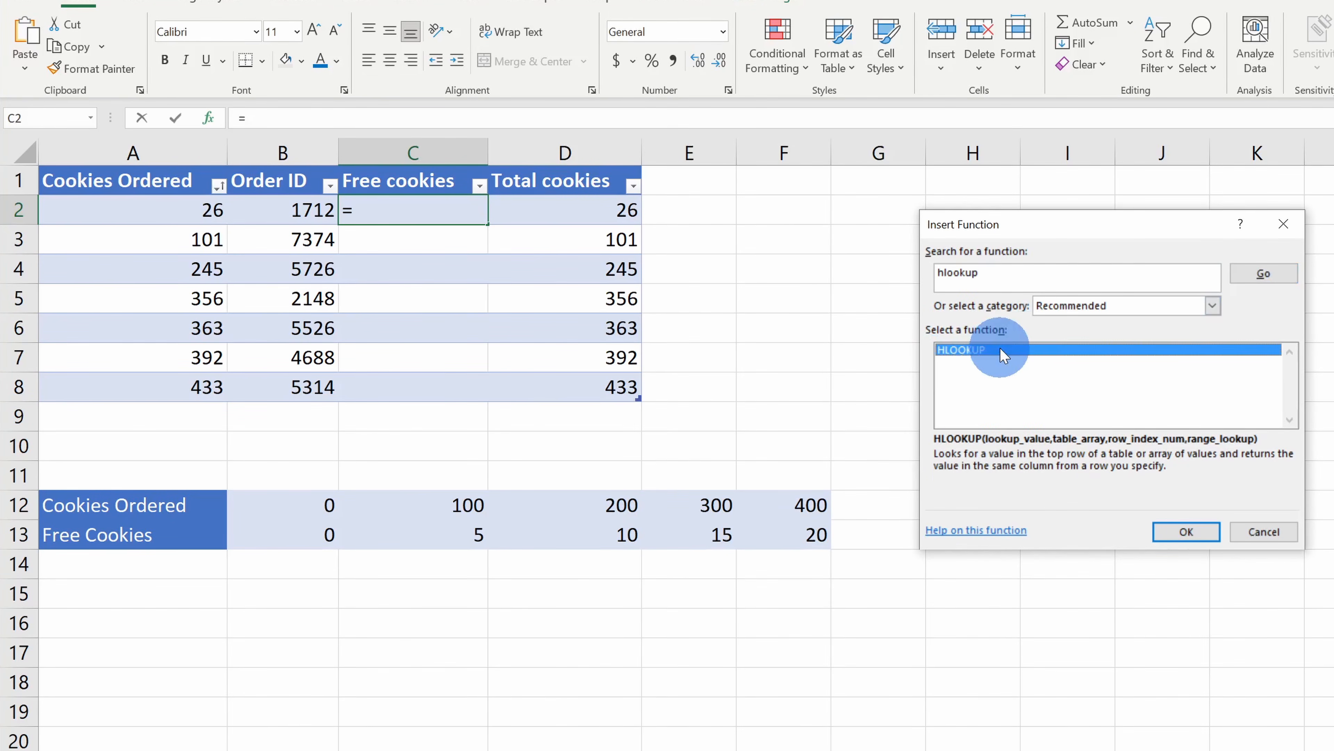
double_click(999, 348)
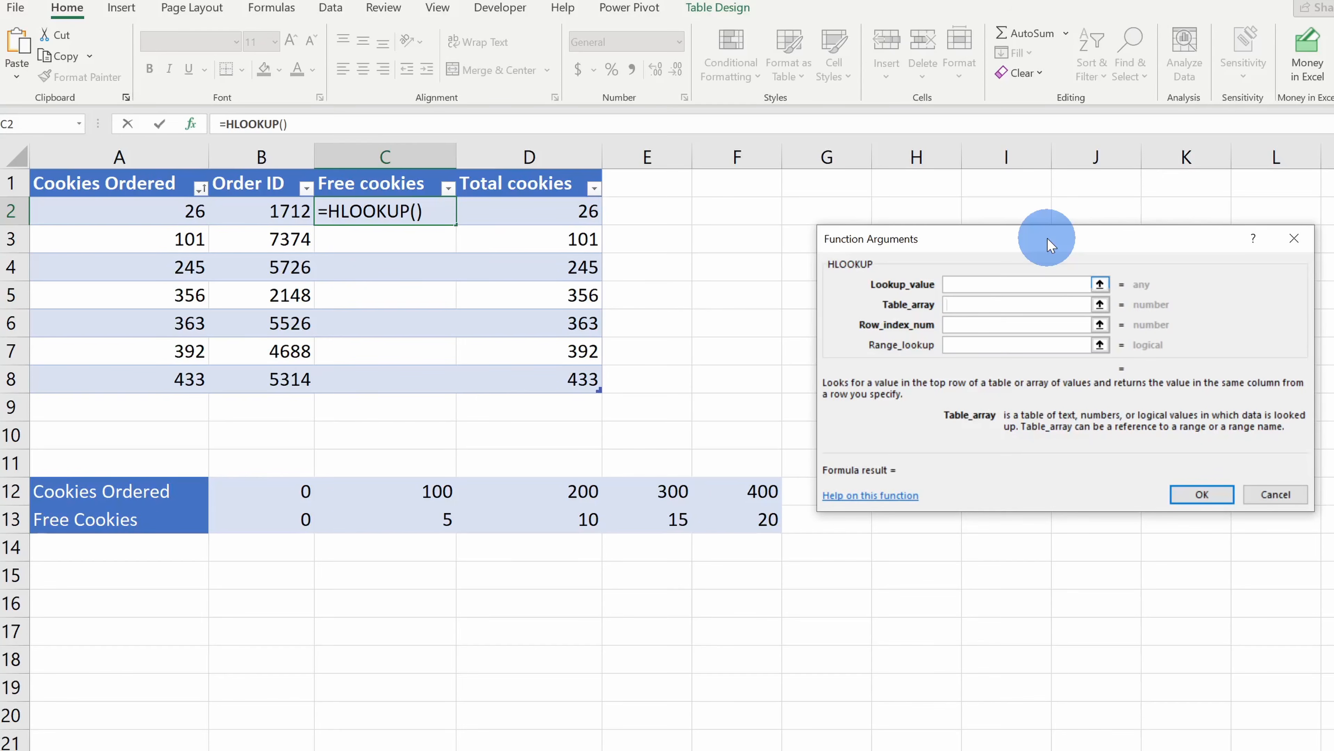
left_click(984, 283)
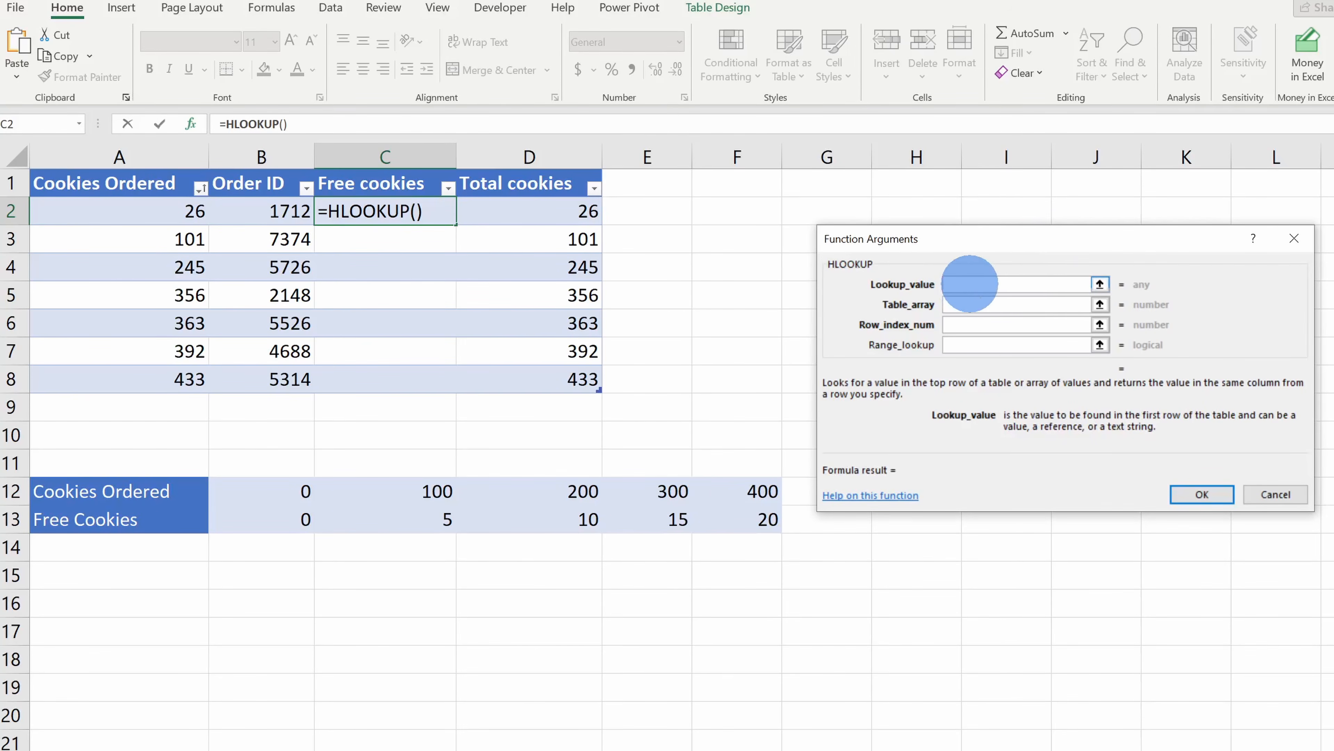
left_click(121, 211)
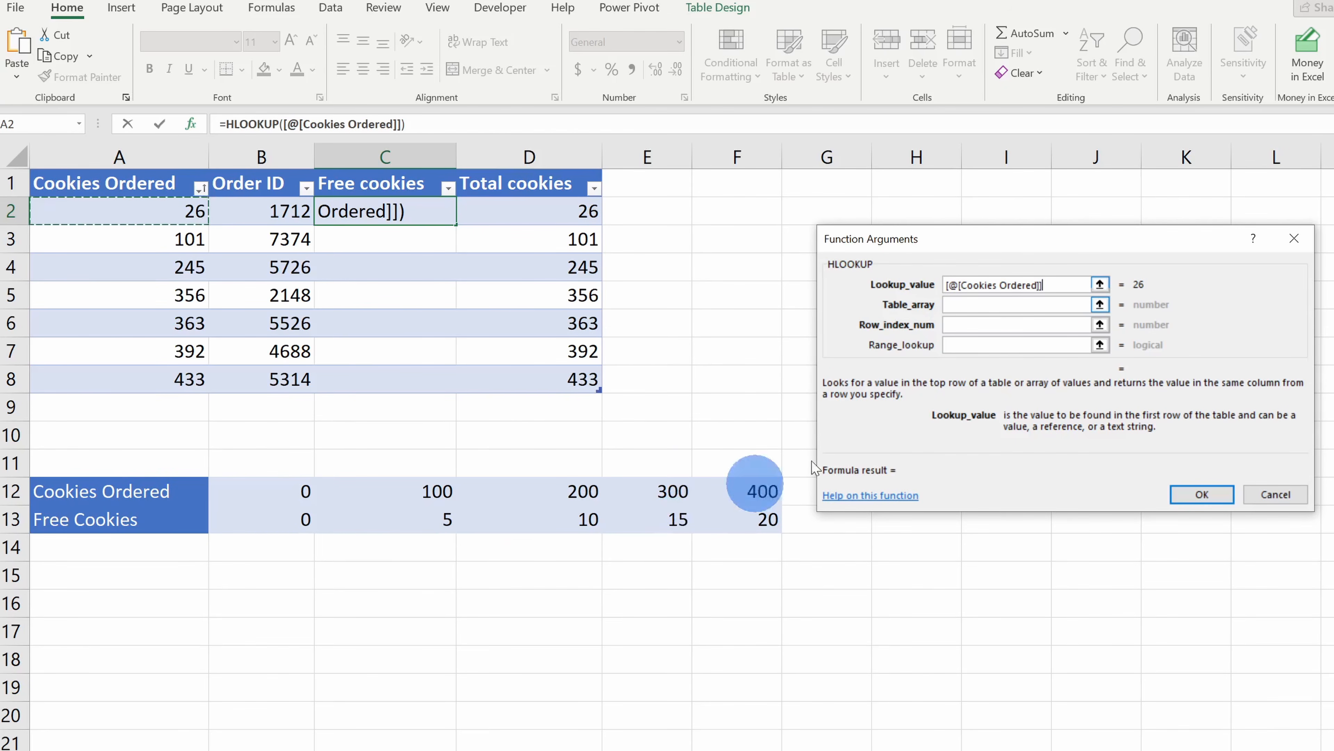
Step: Complete the HLOOKUP with A12:F13 as table_array and row index 2, leaving range_lookup empty for the closest match
left_click(977, 304)
left_click_drag(152, 481, 760, 529)
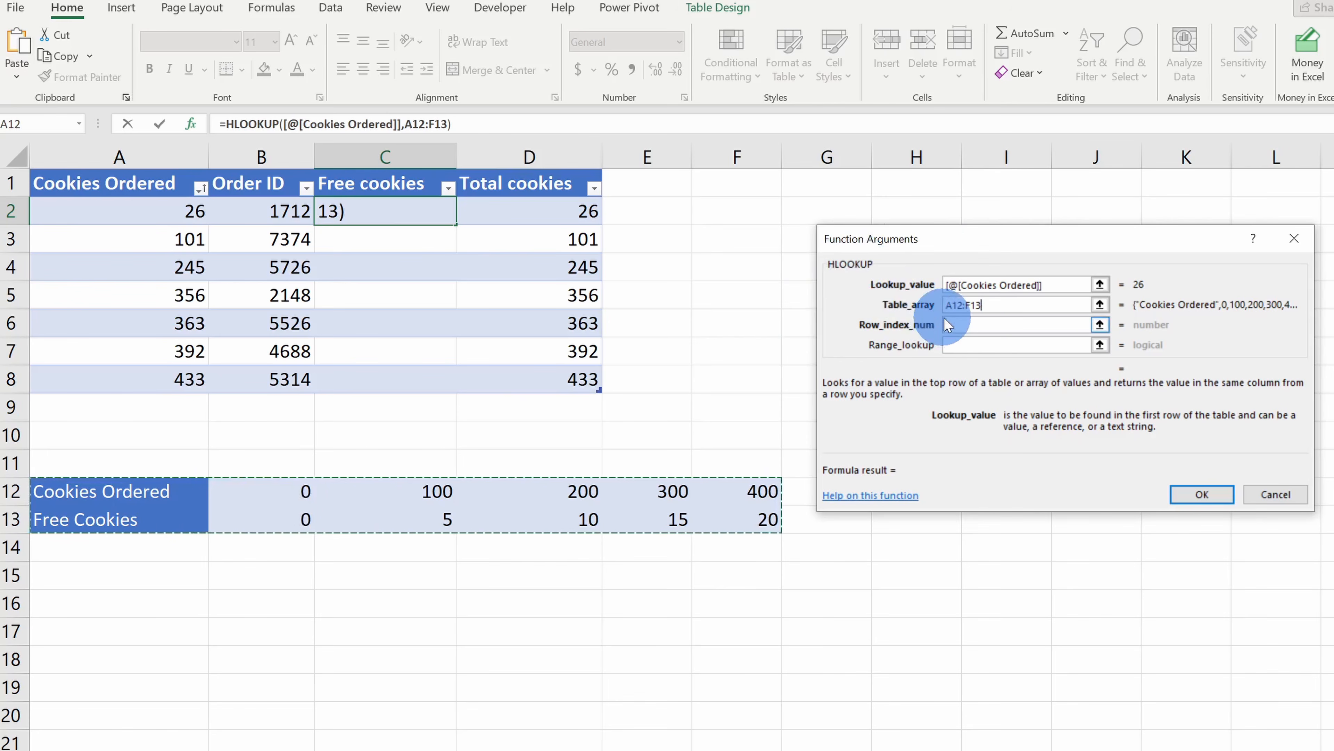
left_click(954, 324)
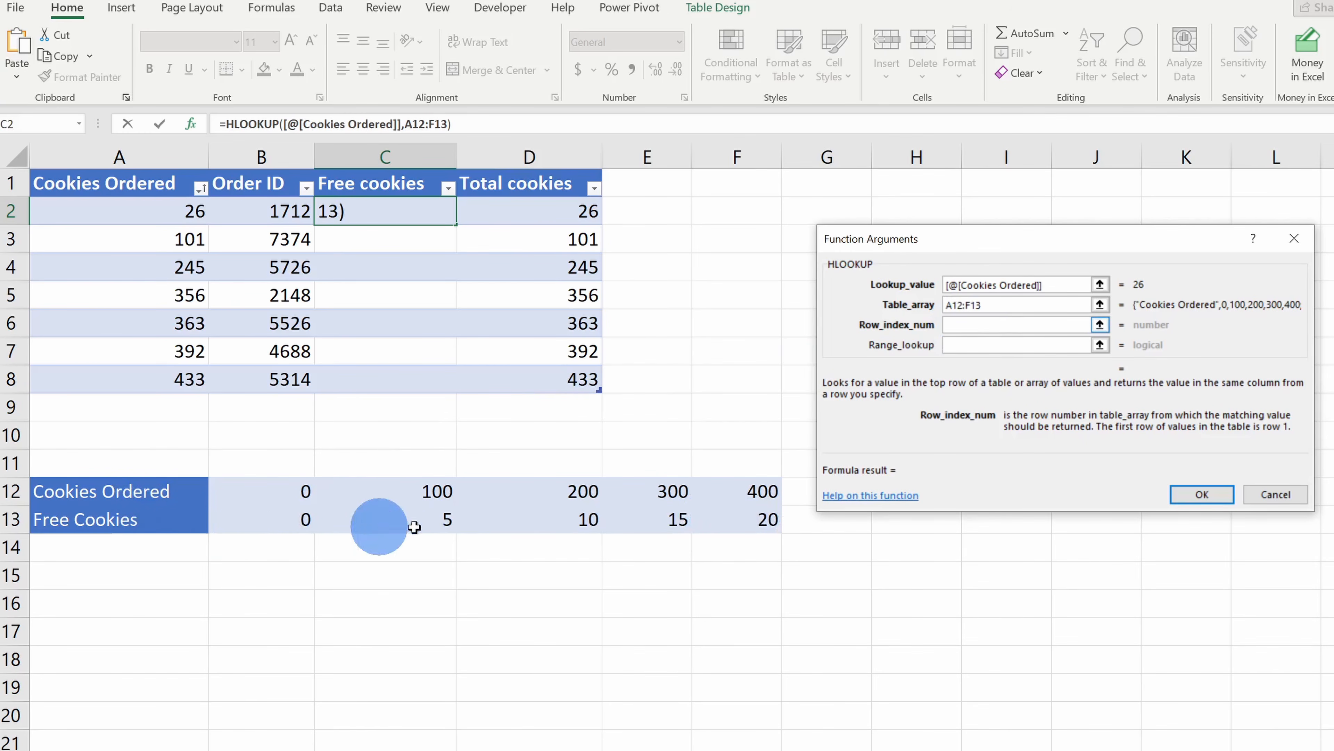
type("2")
left_click(964, 345)
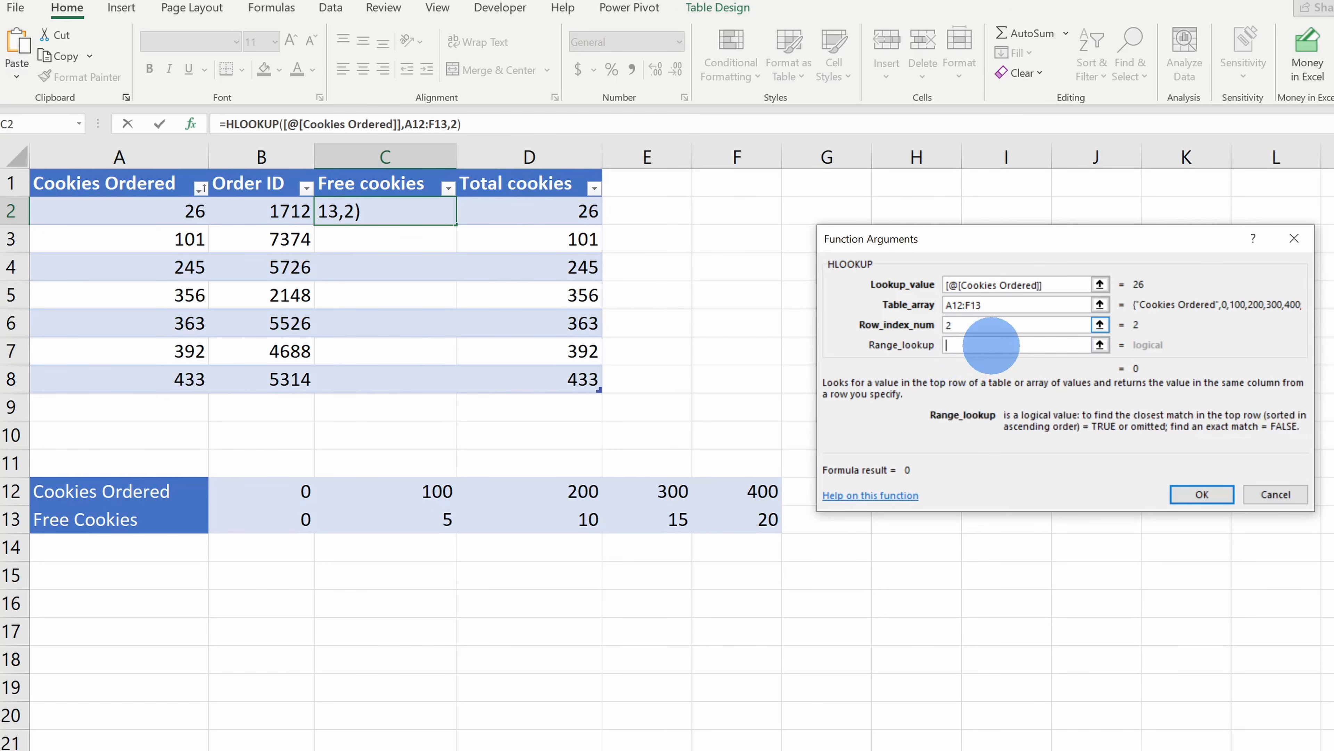
left_click(1200, 494)
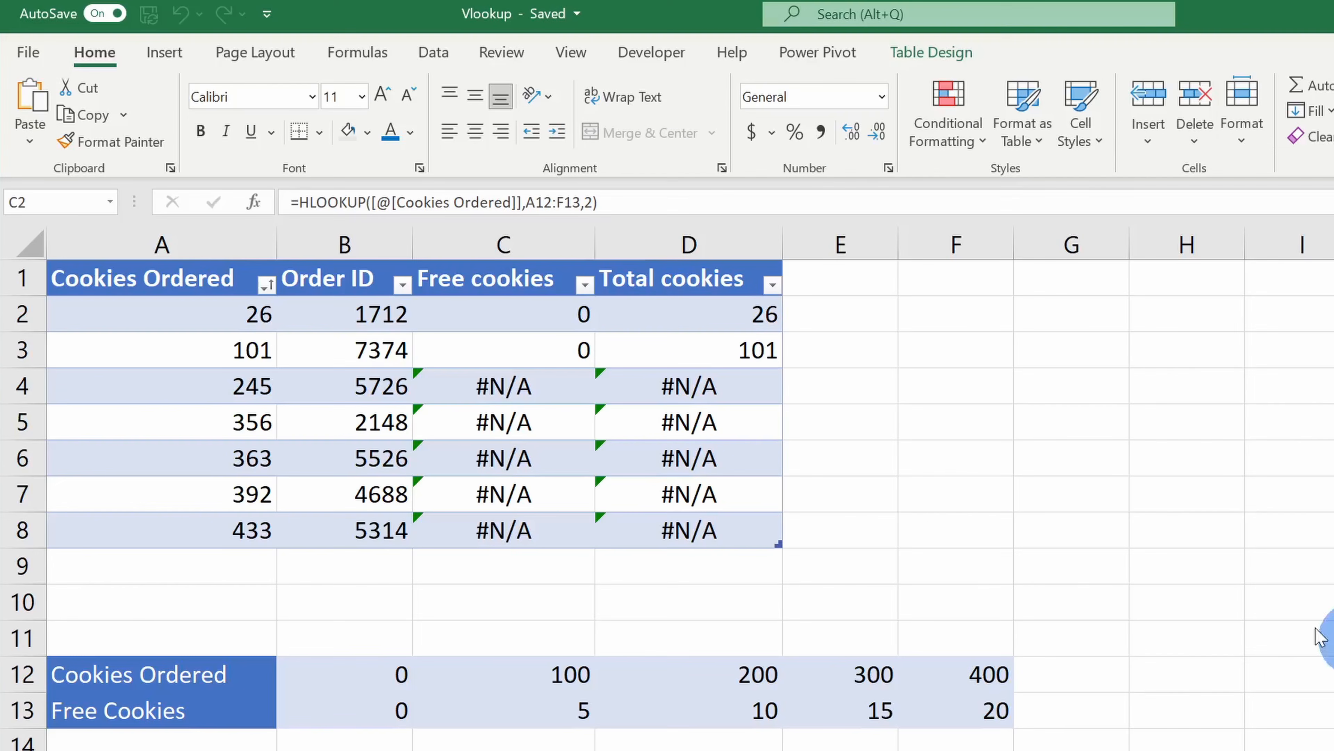
Step: Compare the order quantity in A2 with the thresholds in rows 12 and 13, and check the Free cookies results in C2:C8
left_click(205, 311)
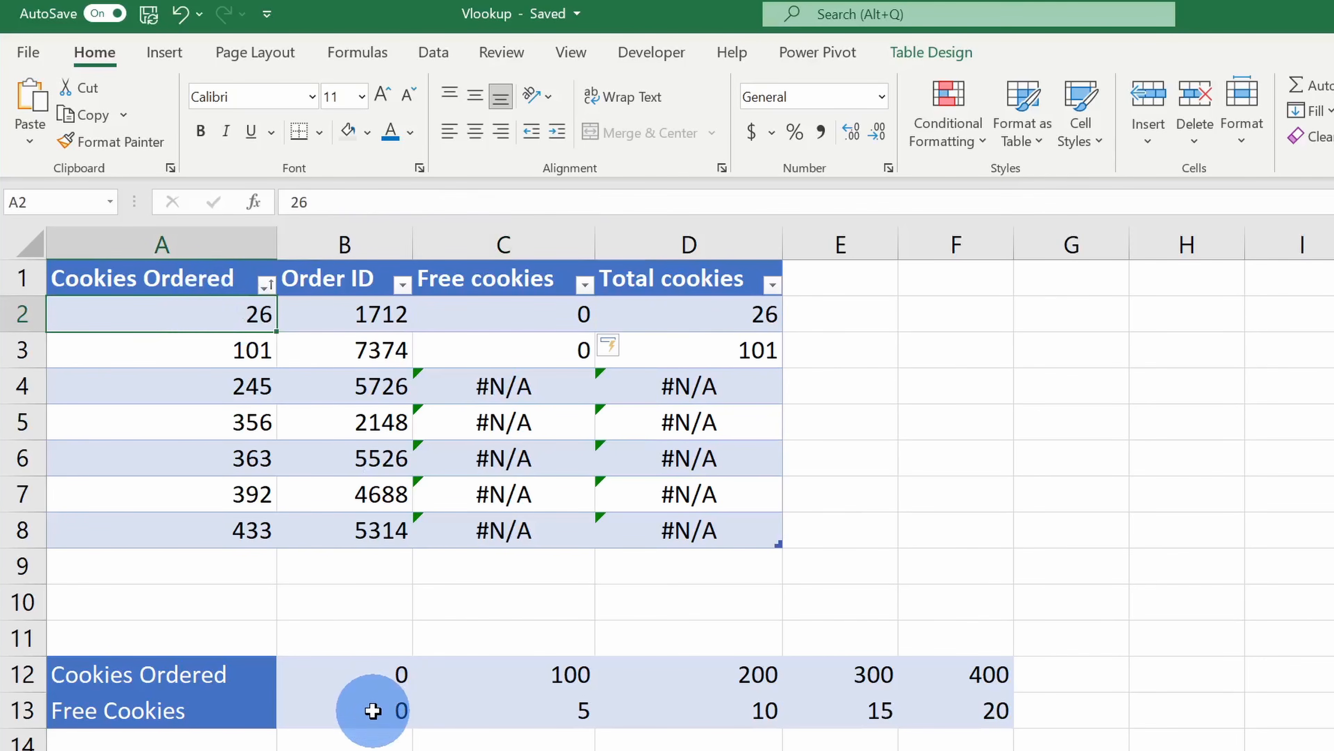
left_click_drag(372, 671, 476, 673)
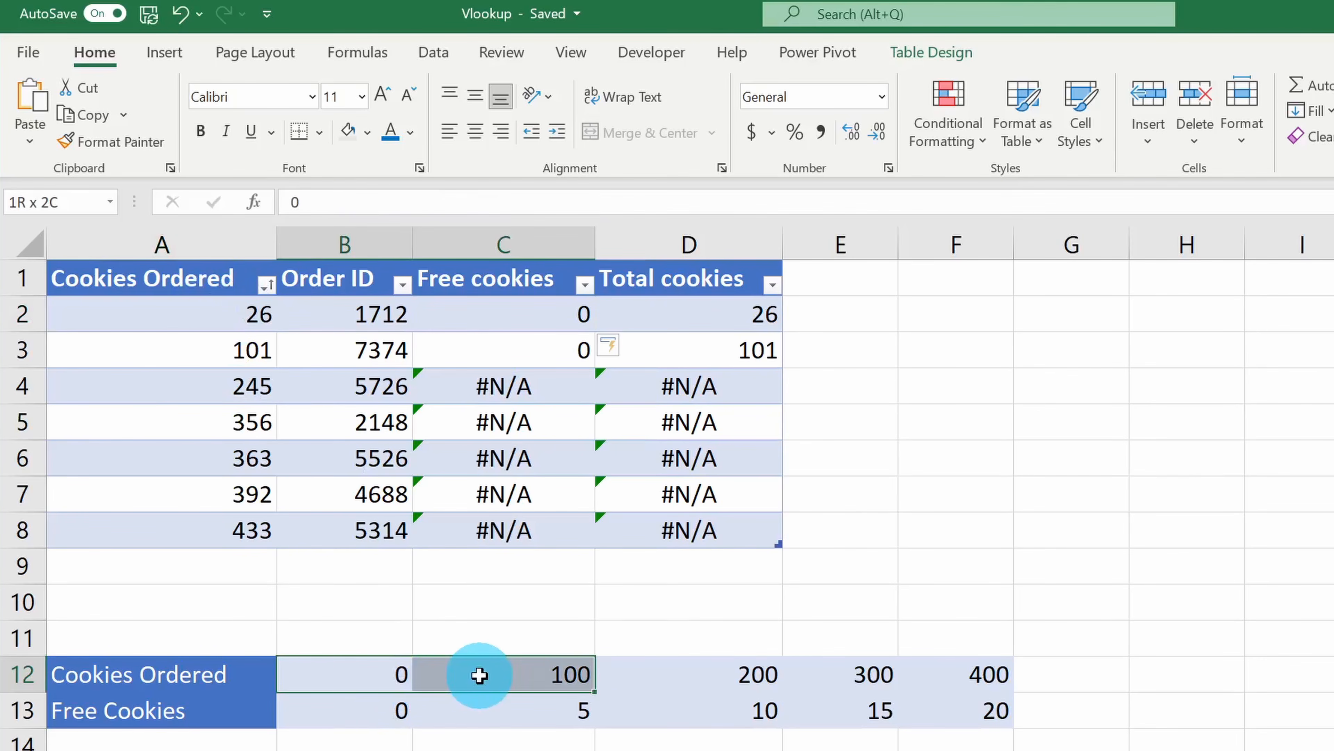
left_click(372, 706)
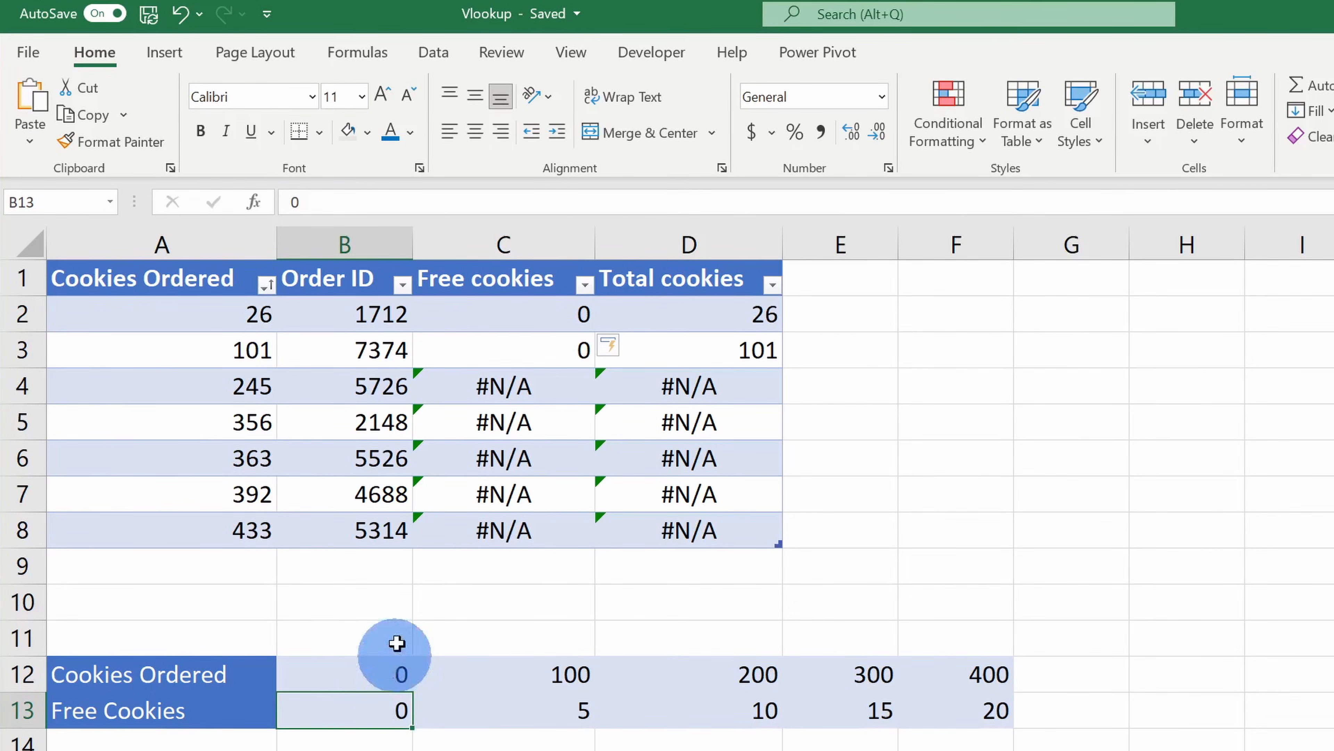
left_click(515, 397)
left_click(521, 420)
left_click(521, 457)
left_click(516, 501)
left_click(516, 531)
left_click(515, 496)
left_click(513, 460)
left_click(509, 420)
left_click(509, 387)
left_click(511, 350)
left_click(515, 315)
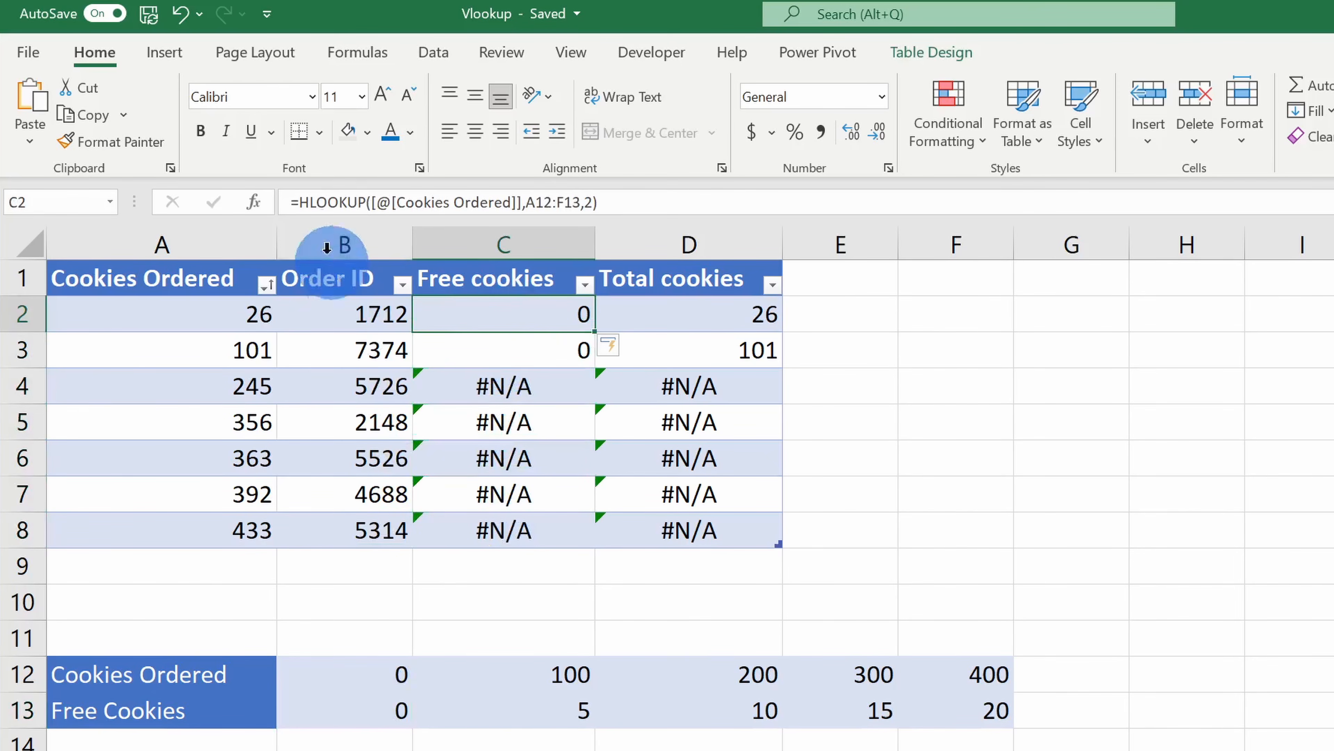
Step: Inspect the table_array reference of the HLOOKUP in C2 and compare it with the reference in C8's formula
left_click(255, 203)
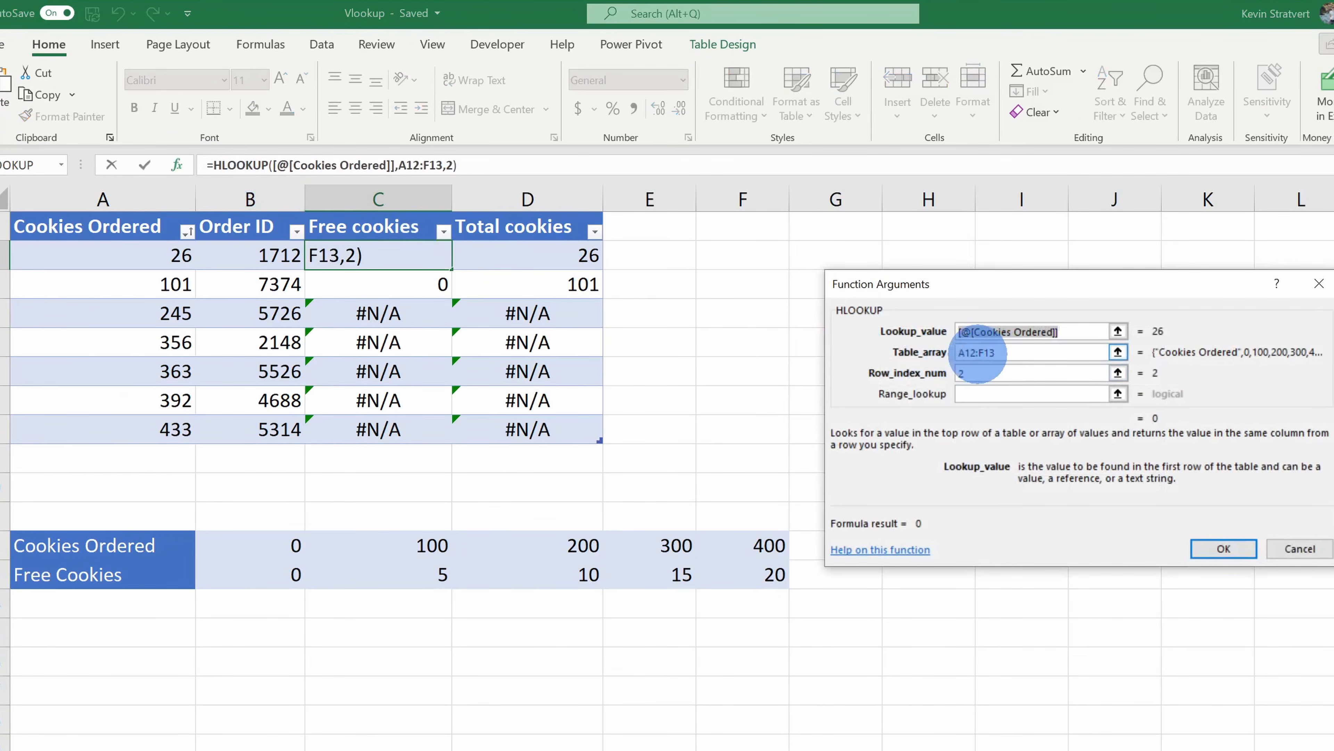
left_click(1038, 352)
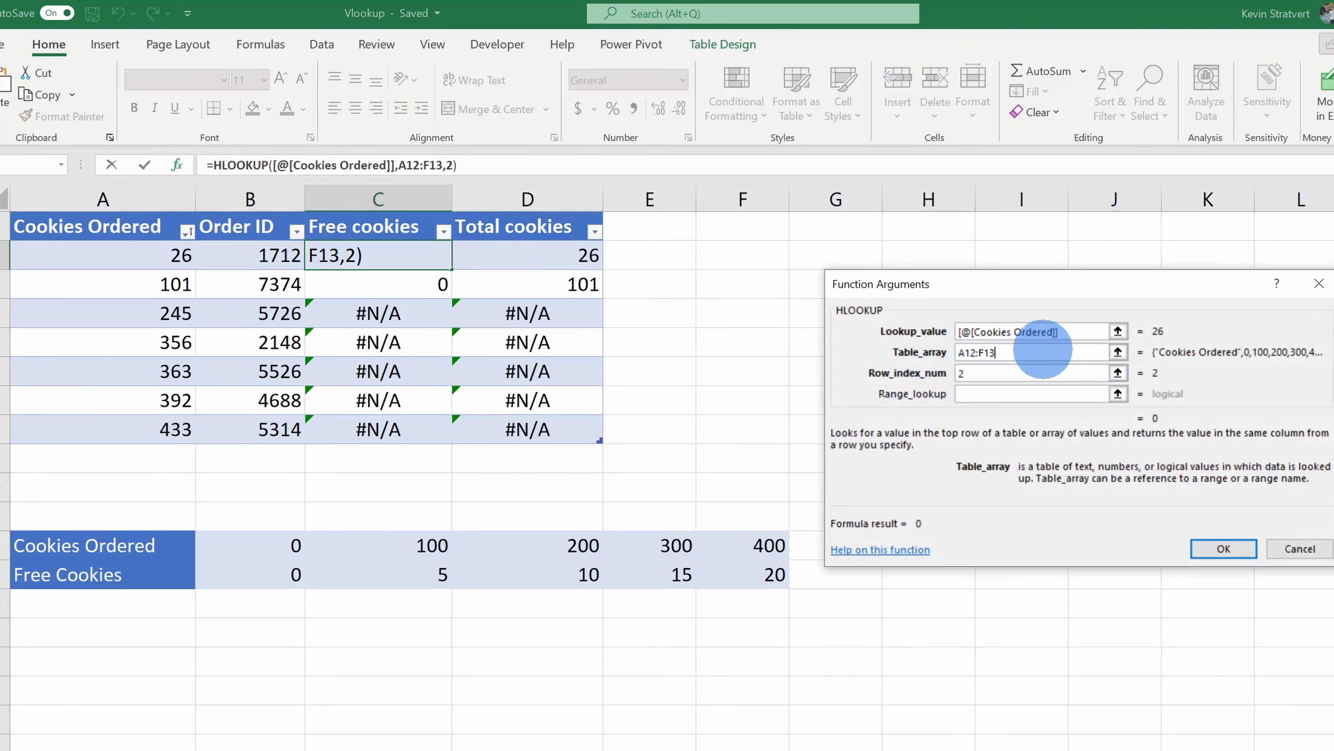
left_click(1308, 553)
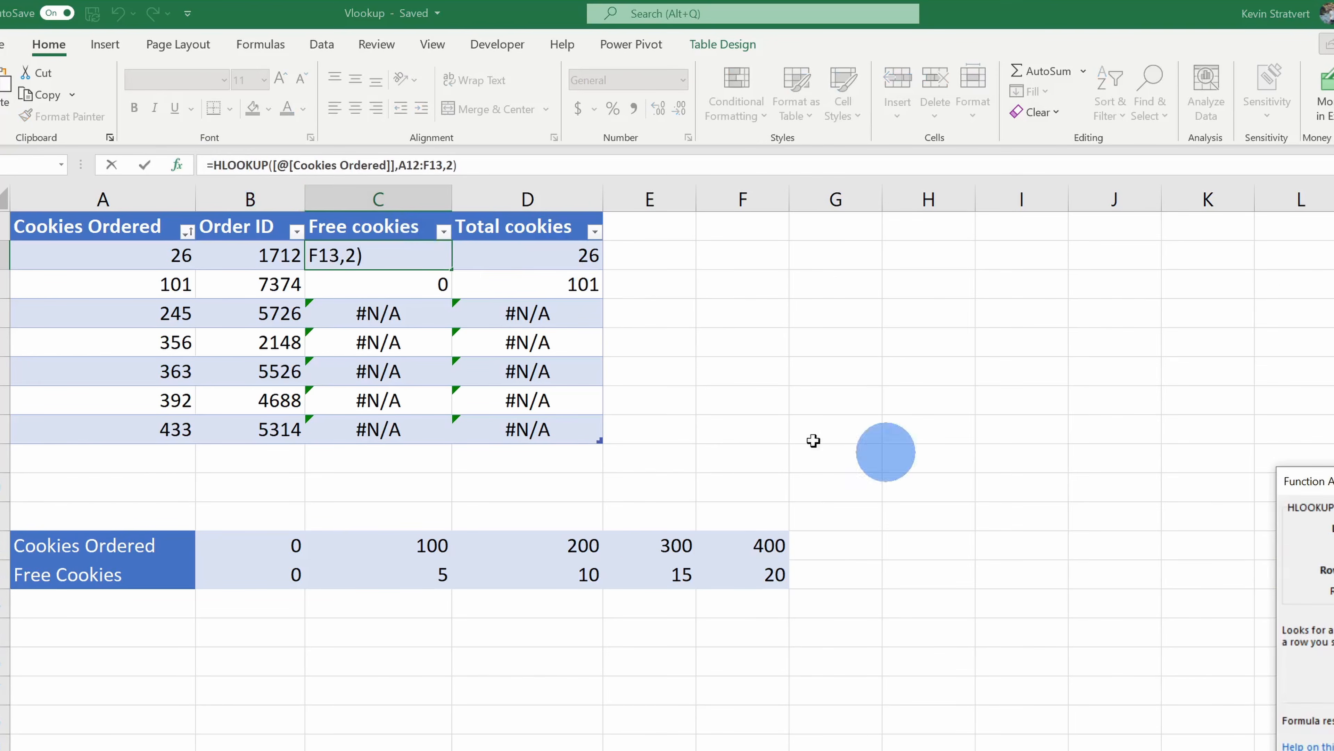
left_click(378, 429)
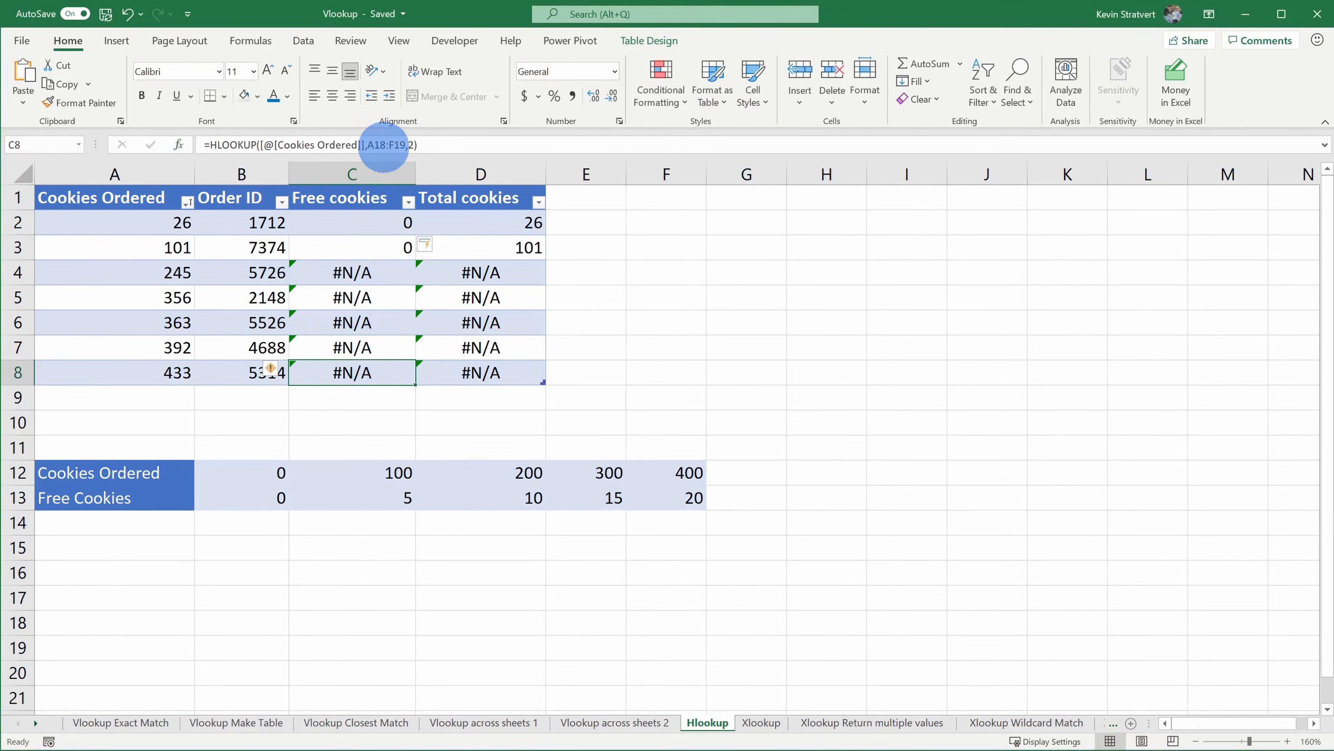
left_click(385, 145)
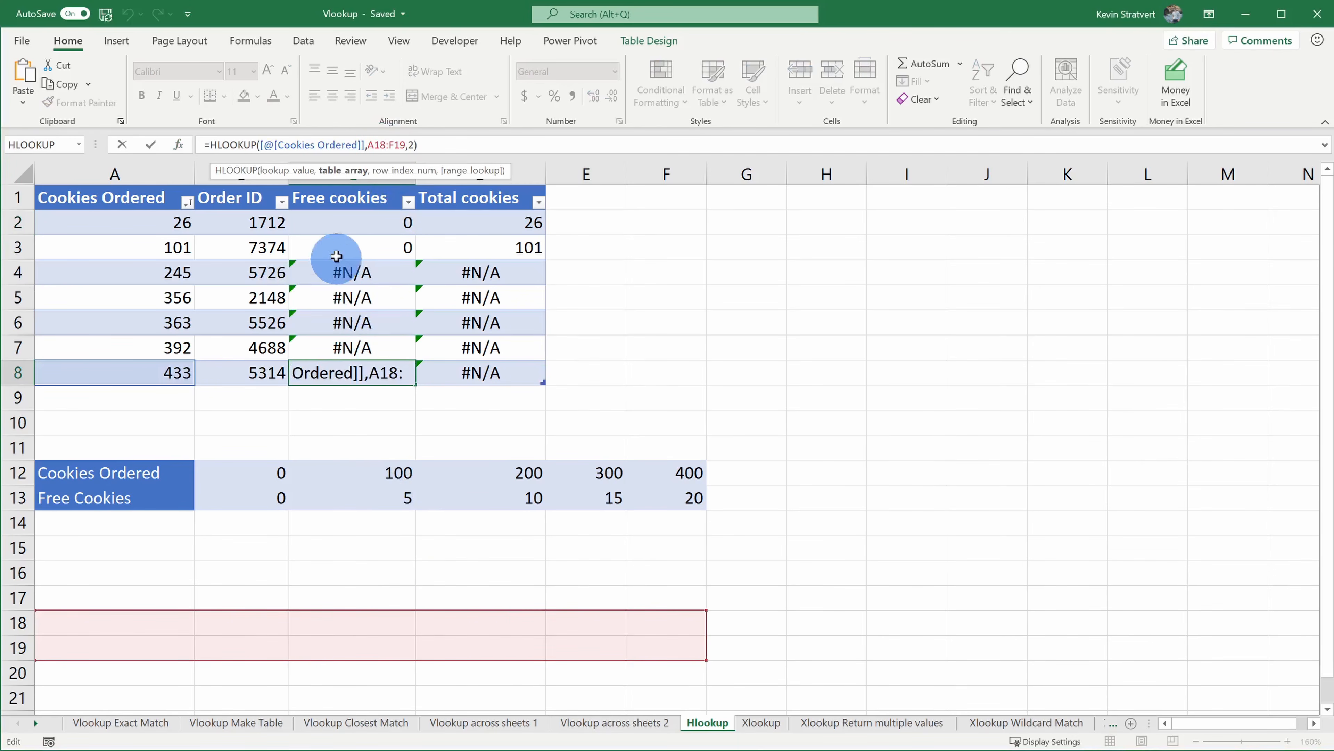
Step: Make the table_array in C2's HLOOKUP formula absolute as $A$12:$F$13
left_click(352, 219)
left_click(373, 144)
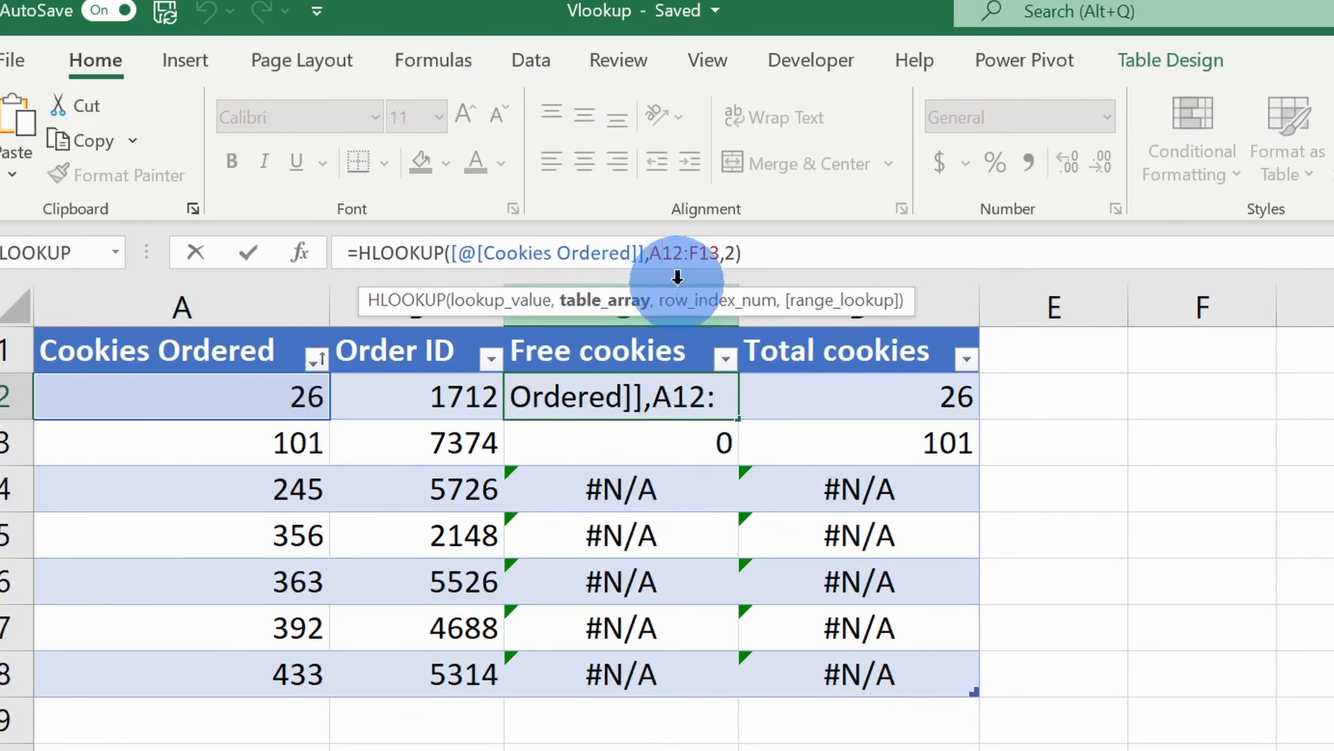
key("F4")
left_click(718, 256)
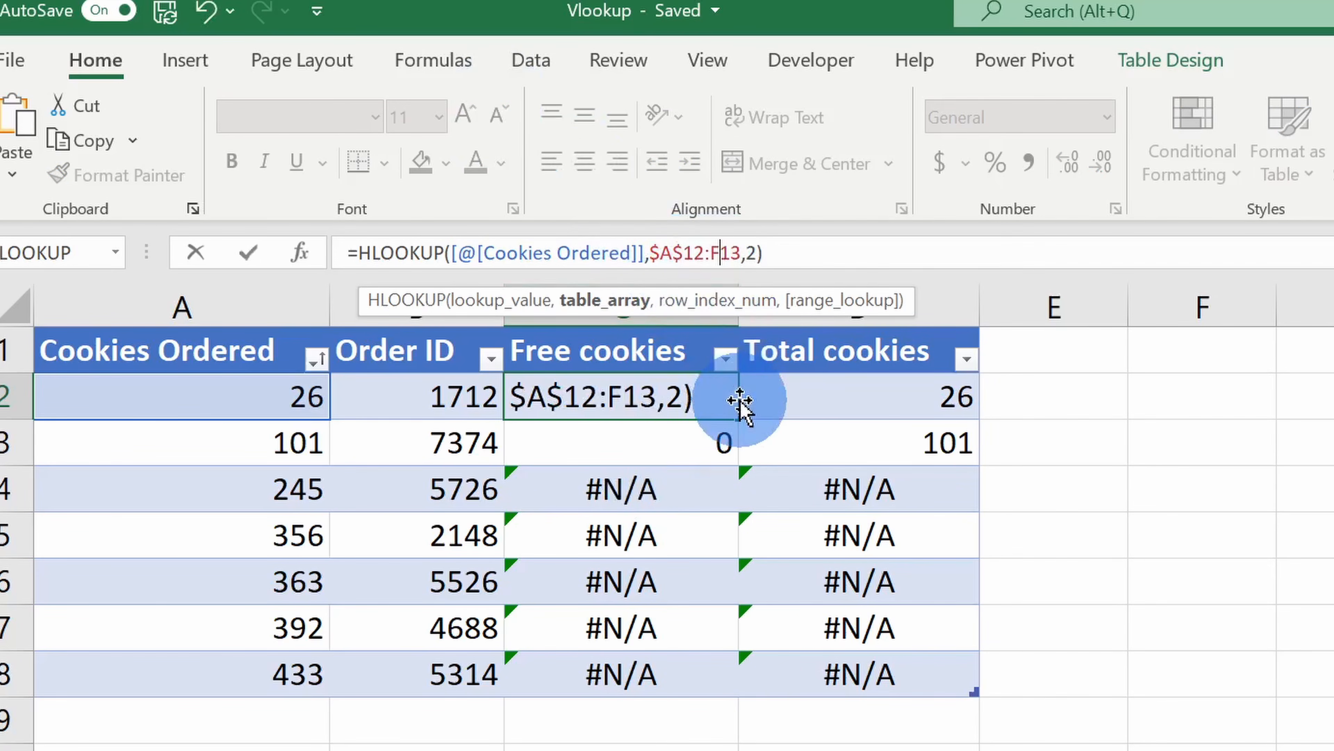
key("F4")
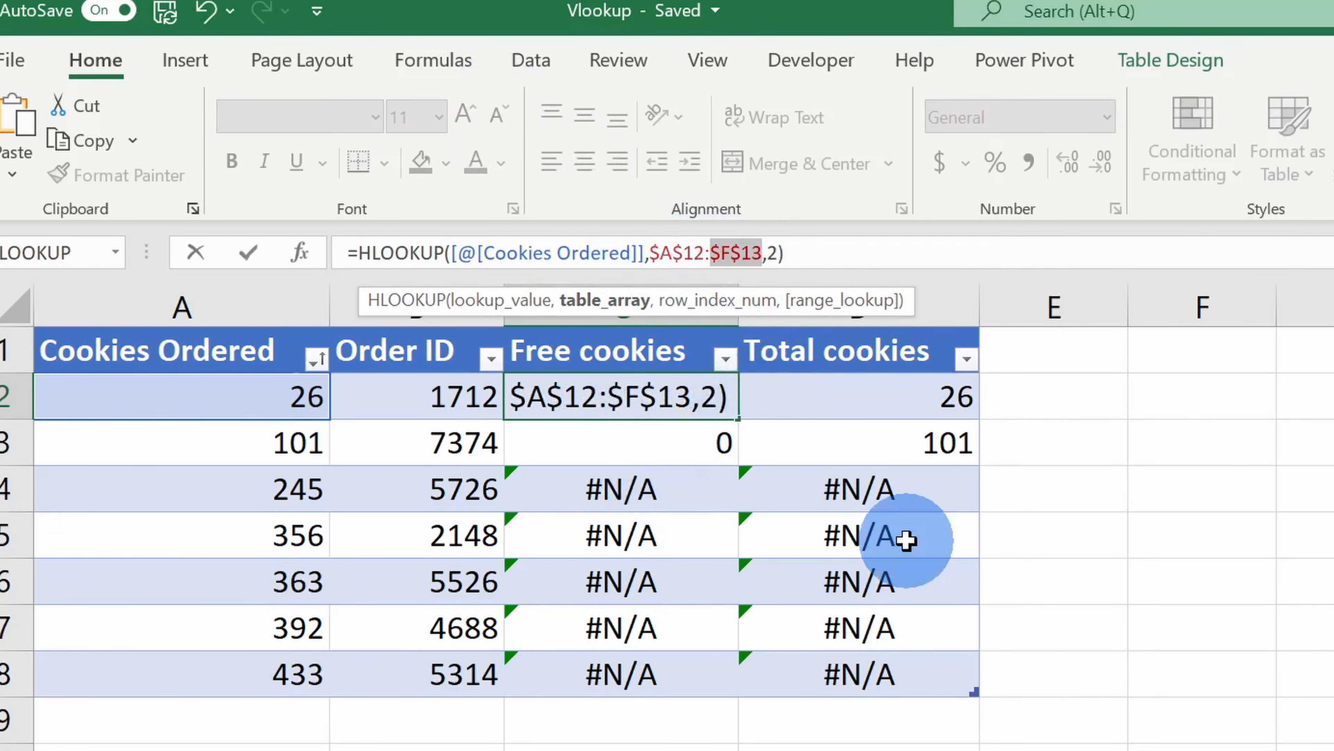
key("Return")
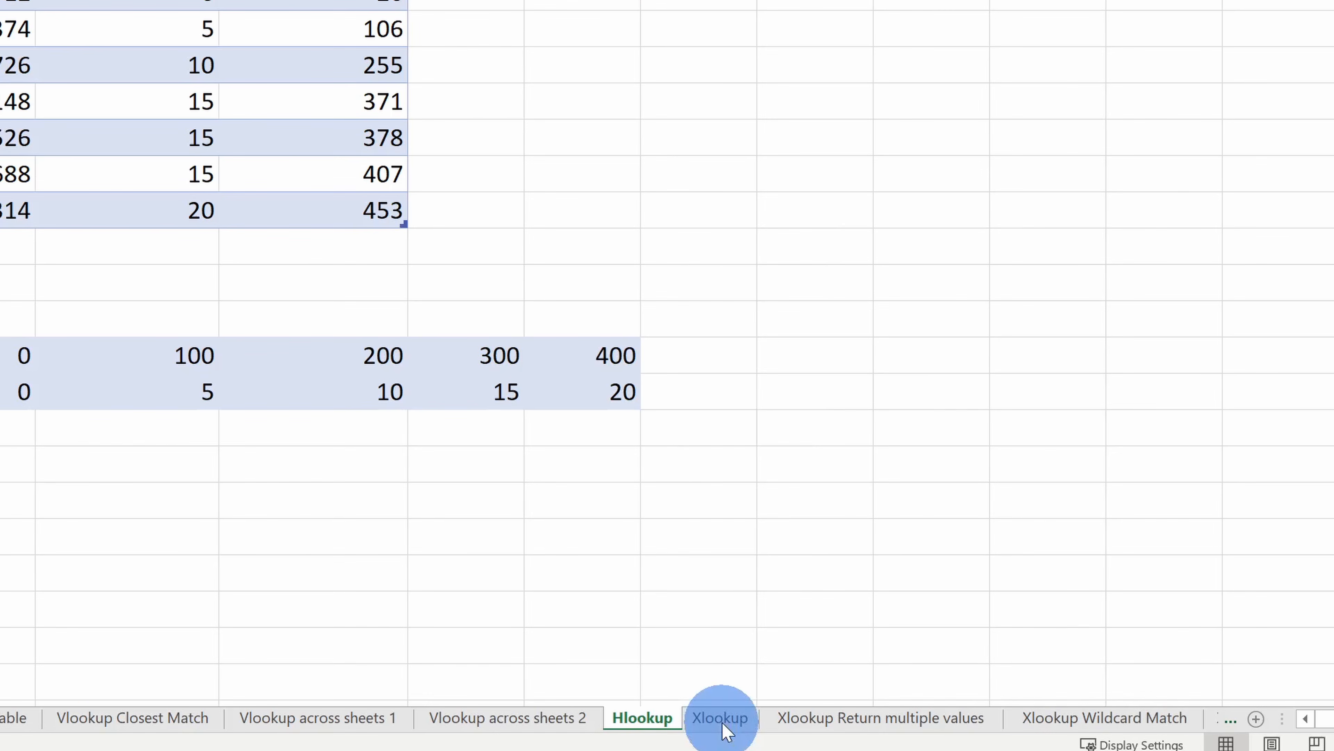
Step: Switch to the Xlookup sheet and examine the orders table, including its Revenue per cookie, Cost per cookie and Order Profit columns
left_click(724, 720)
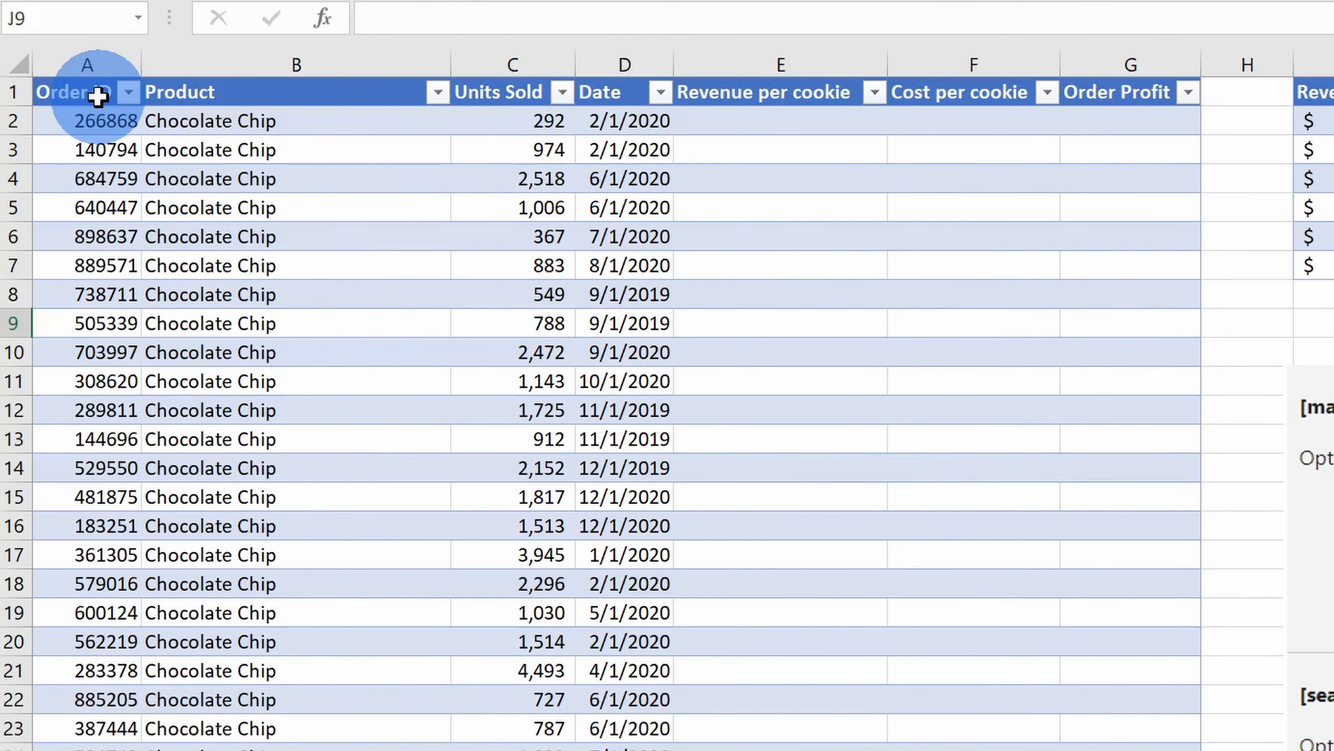
left_click_drag(97, 96, 774, 710)
left_click_drag(748, 152, 777, 382)
left_click_drag(986, 153, 991, 392)
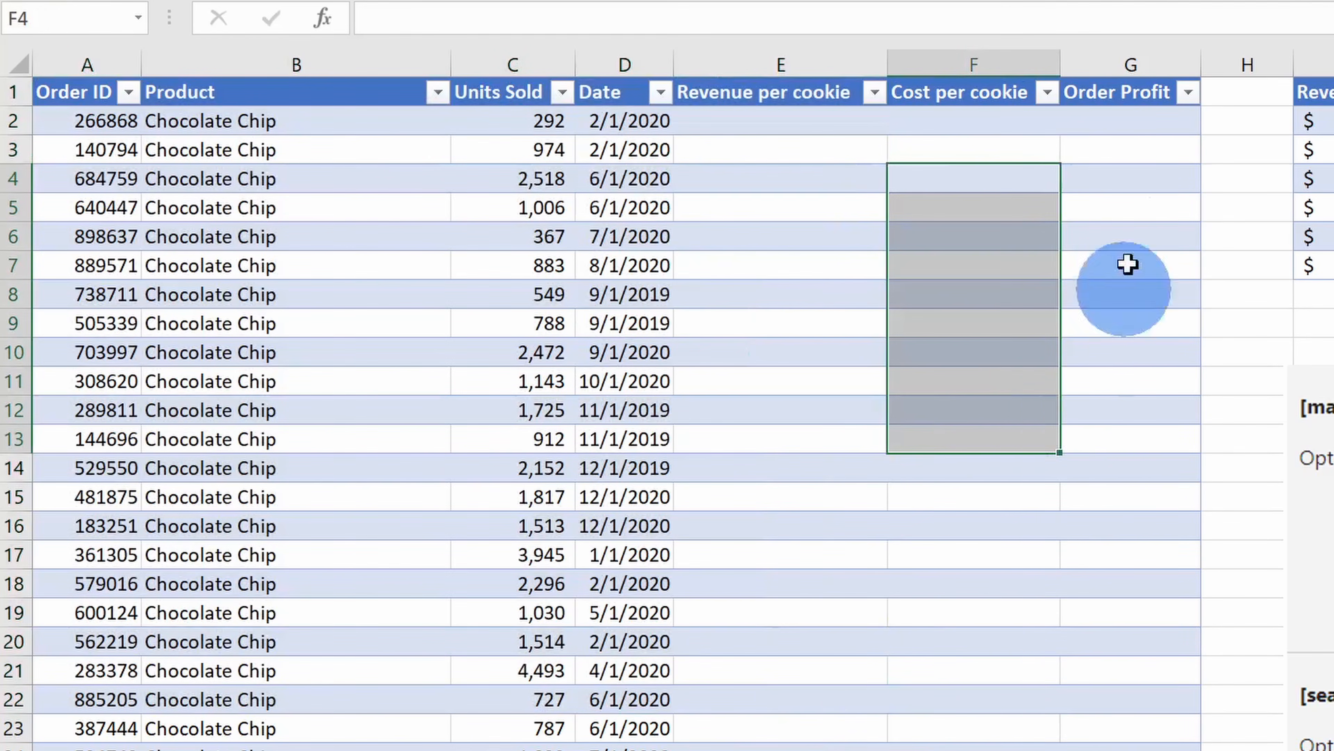
left_click(1142, 158)
left_click_drag(1142, 177, 1132, 503)
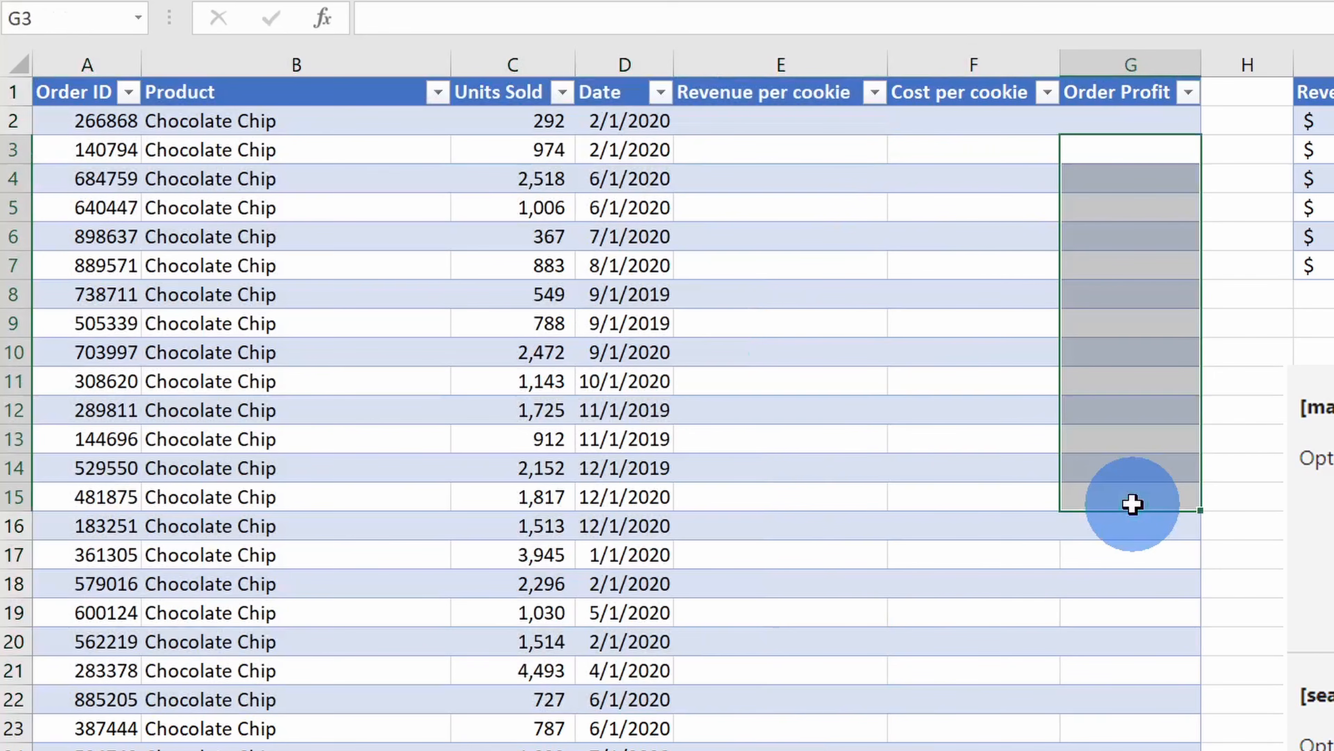
left_click(930, 404)
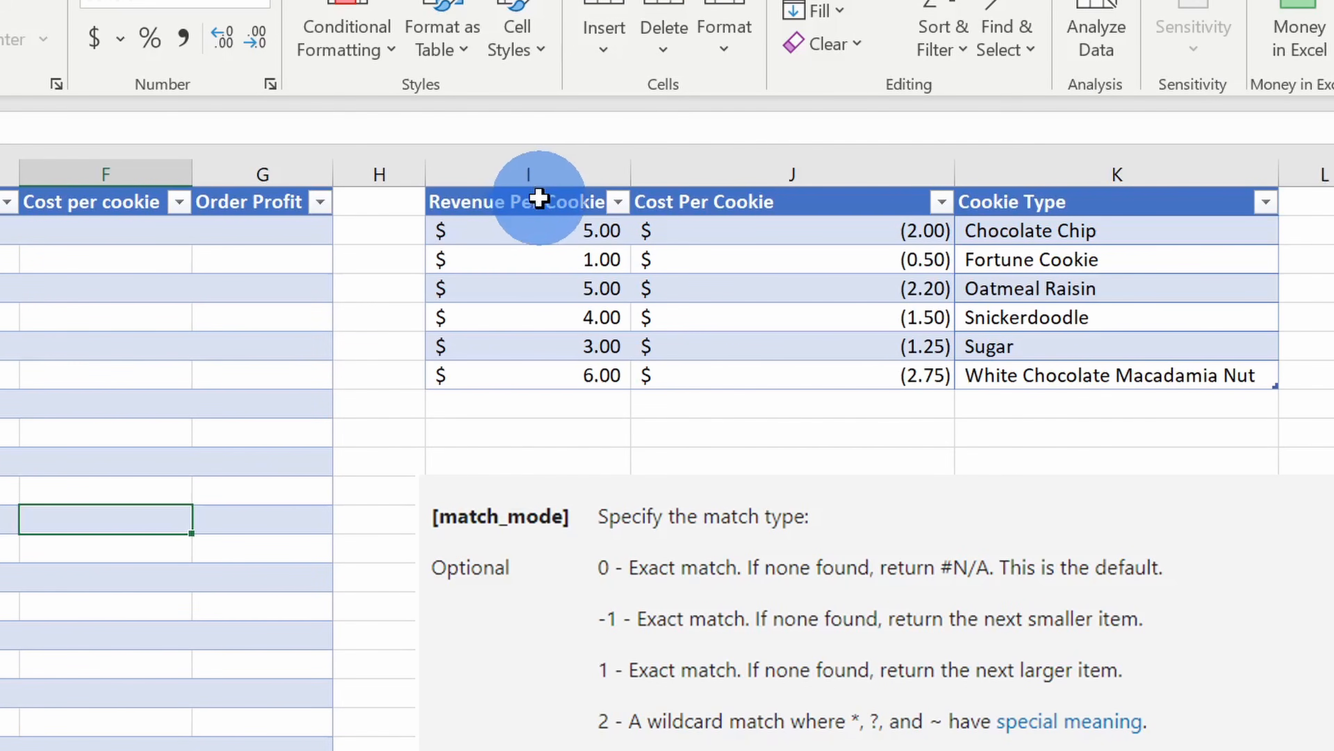
Step: Examine the revenue, cost and Cookie Type columns in I1:K7, and compare the cookie types with the Product column's filter values
left_click_drag(539, 197, 548, 369)
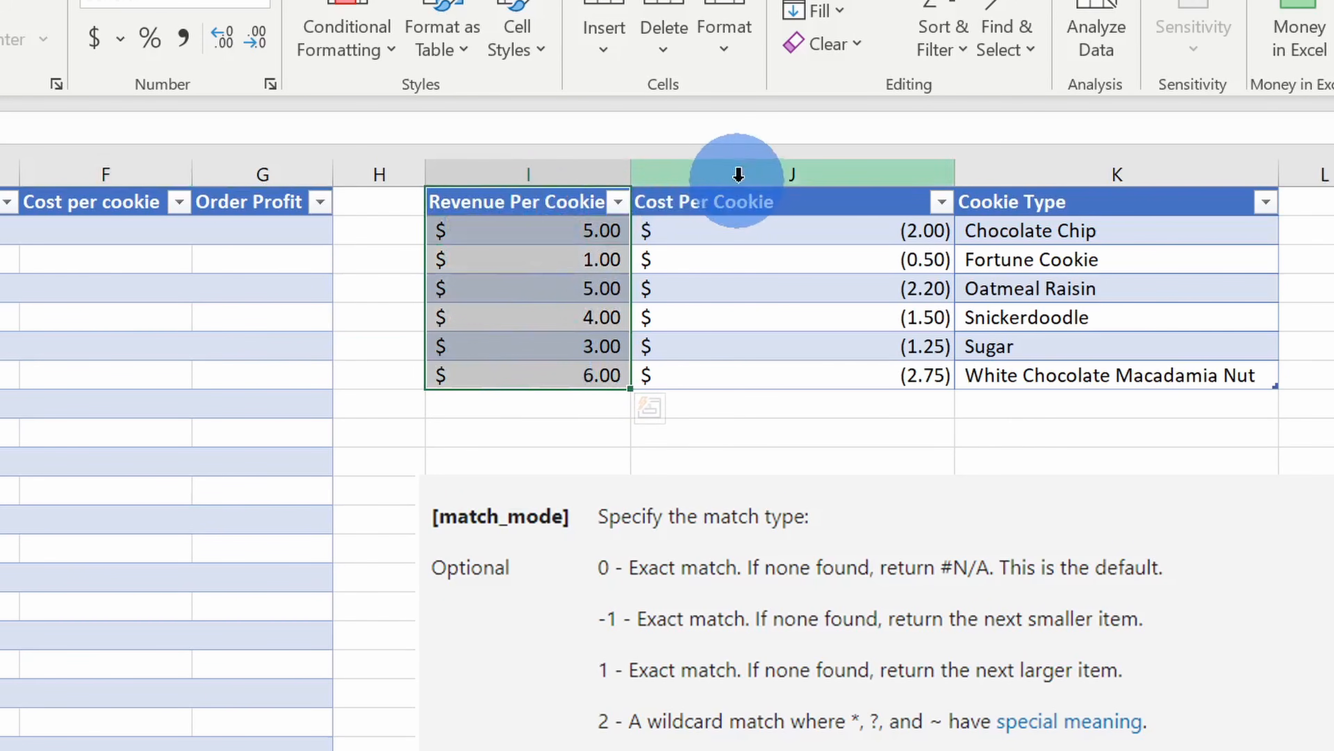
left_click_drag(755, 231, 761, 375)
left_click_drag(1057, 233, 1076, 376)
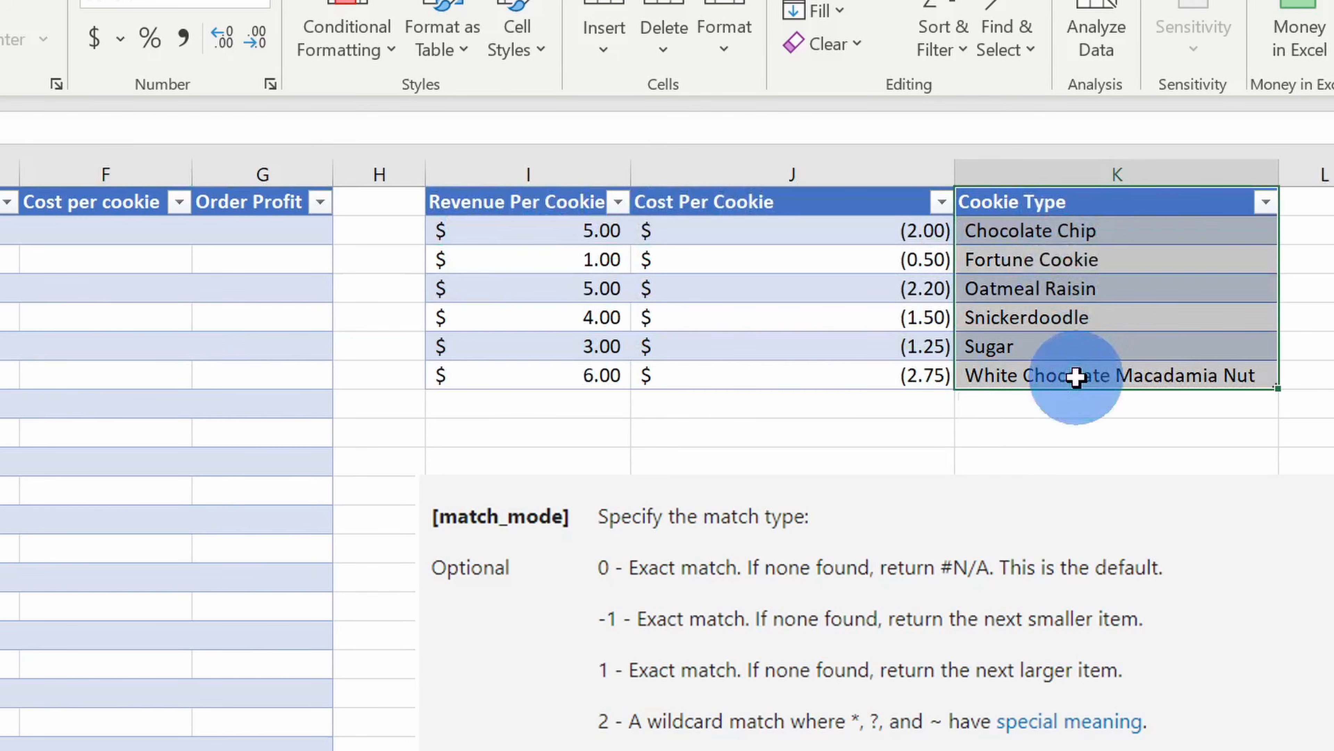
left_click(1076, 291)
left_click_drag(1085, 376, 1084, 176)
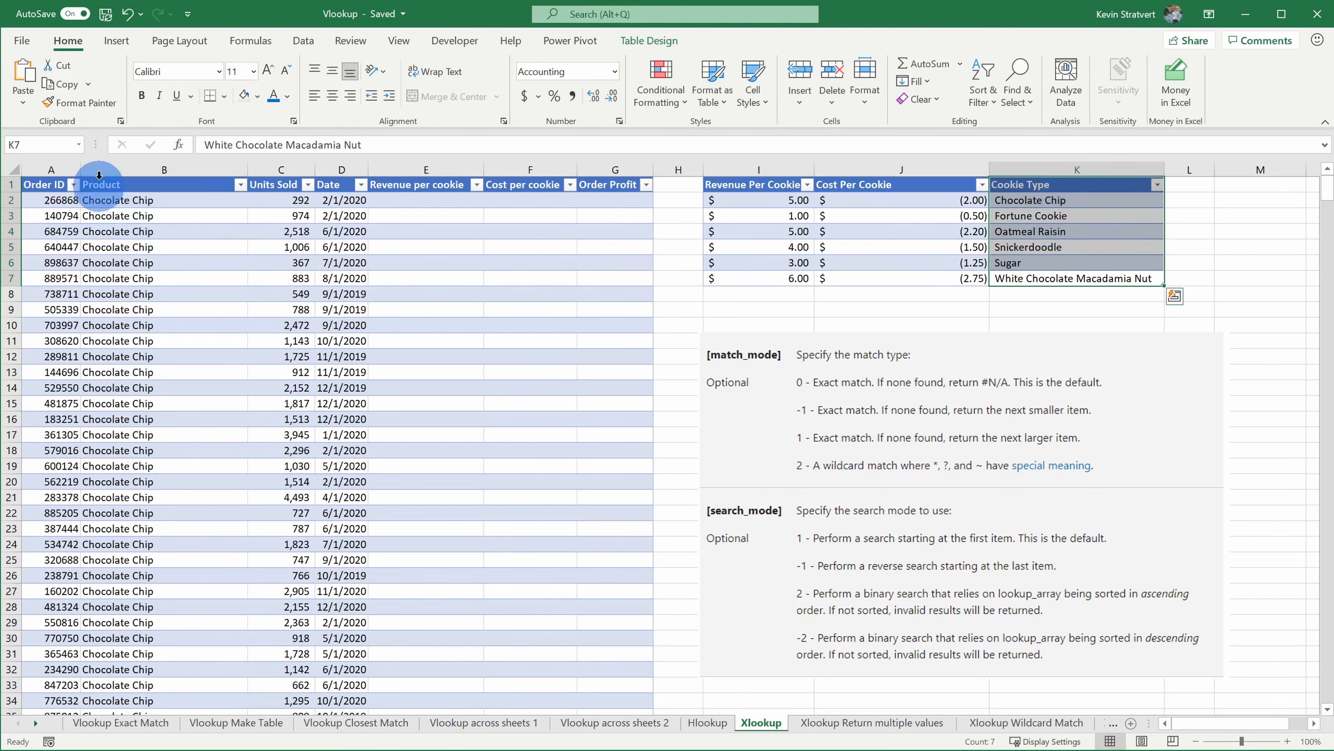
left_click_drag(128, 184, 150, 473)
left_click(173, 541)
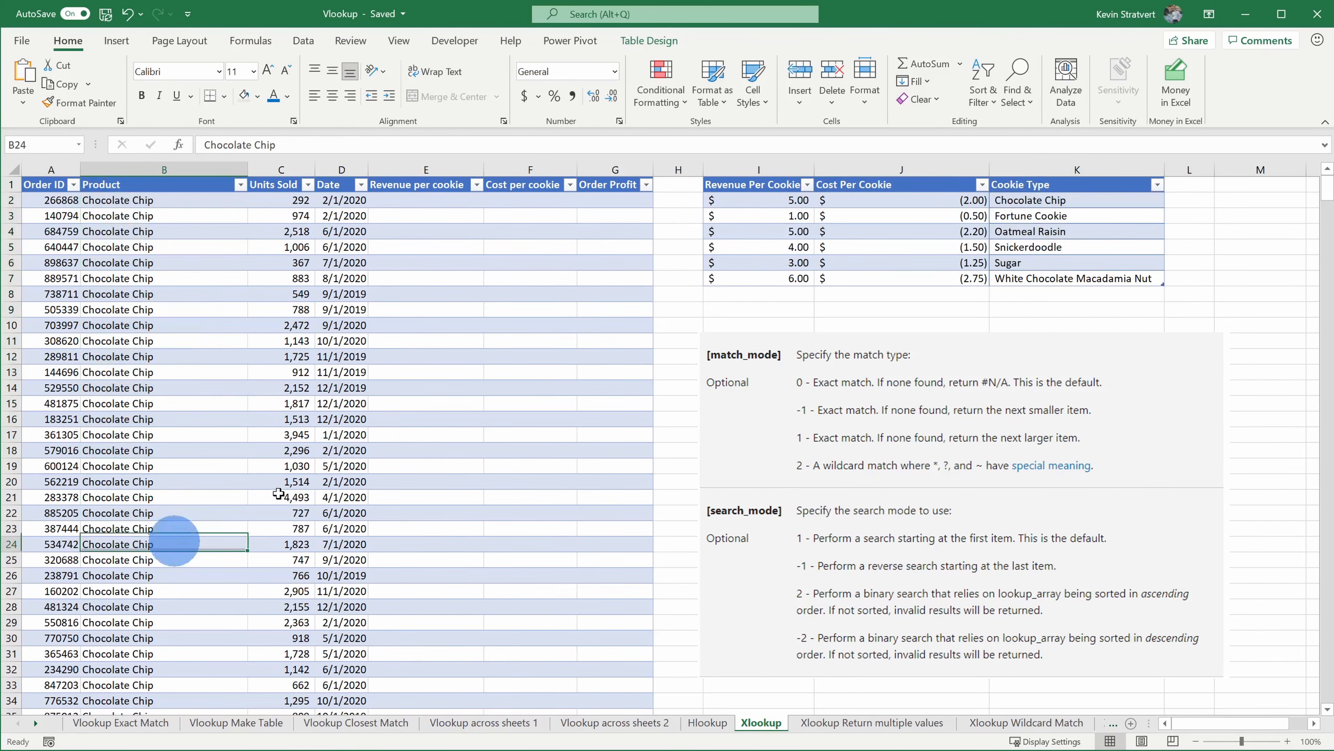
left_click(240, 185)
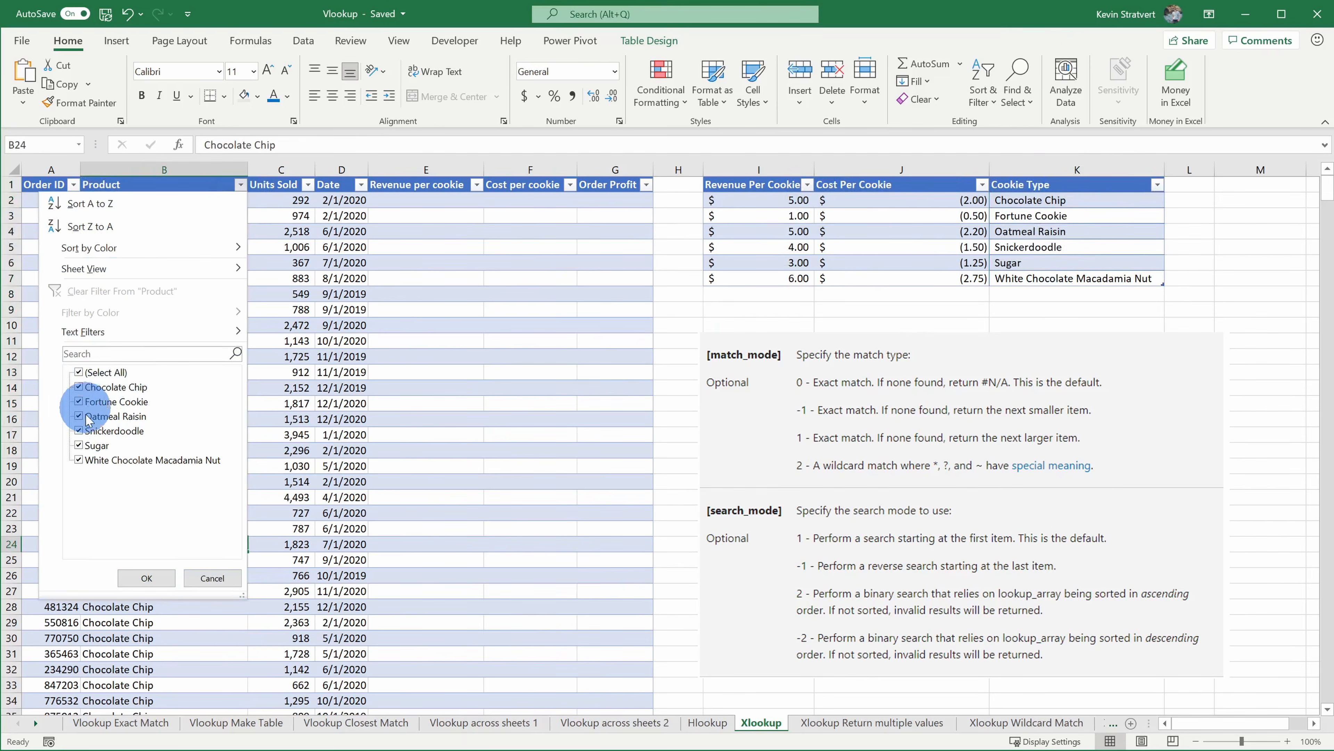
left_click(212, 577)
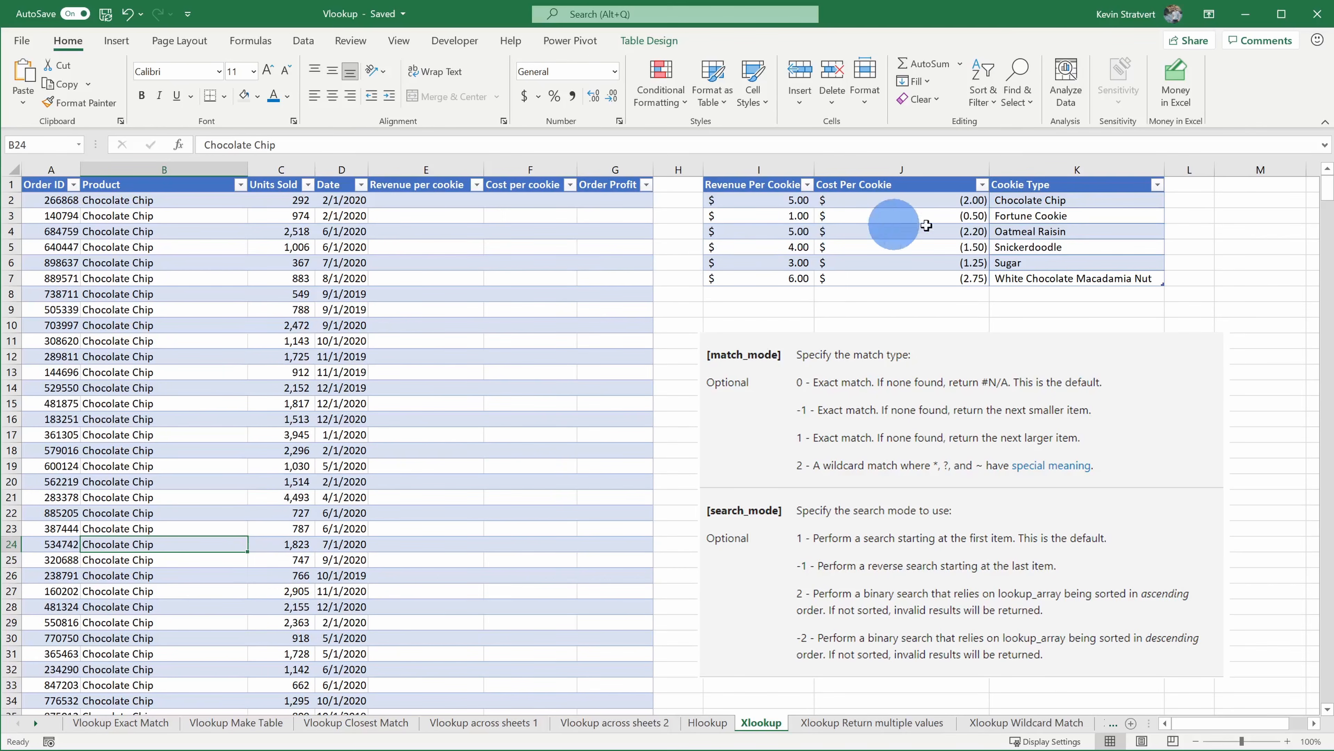
left_click_drag(1058, 194, 1083, 273)
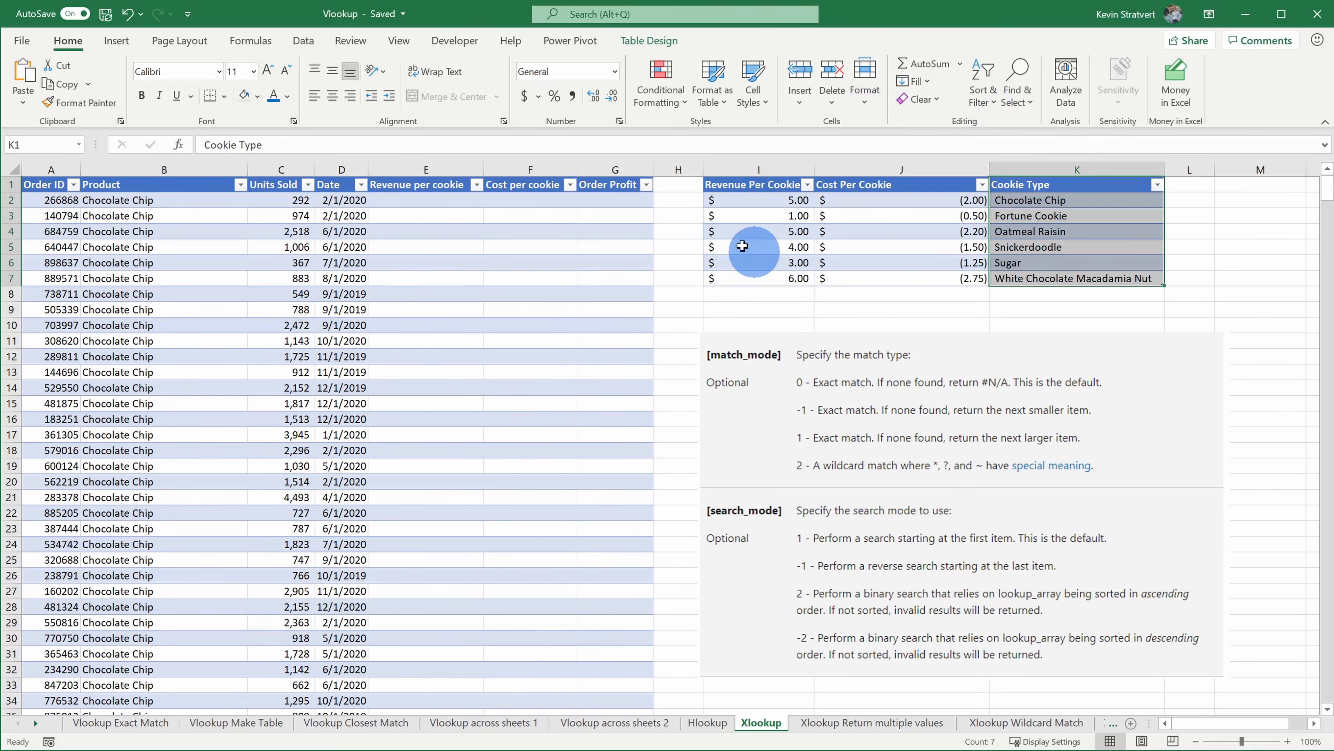
Step: Search for Xlookup and insert the XLOOKUP function in E2 of the Revenue per cookie column
left_click(440, 199)
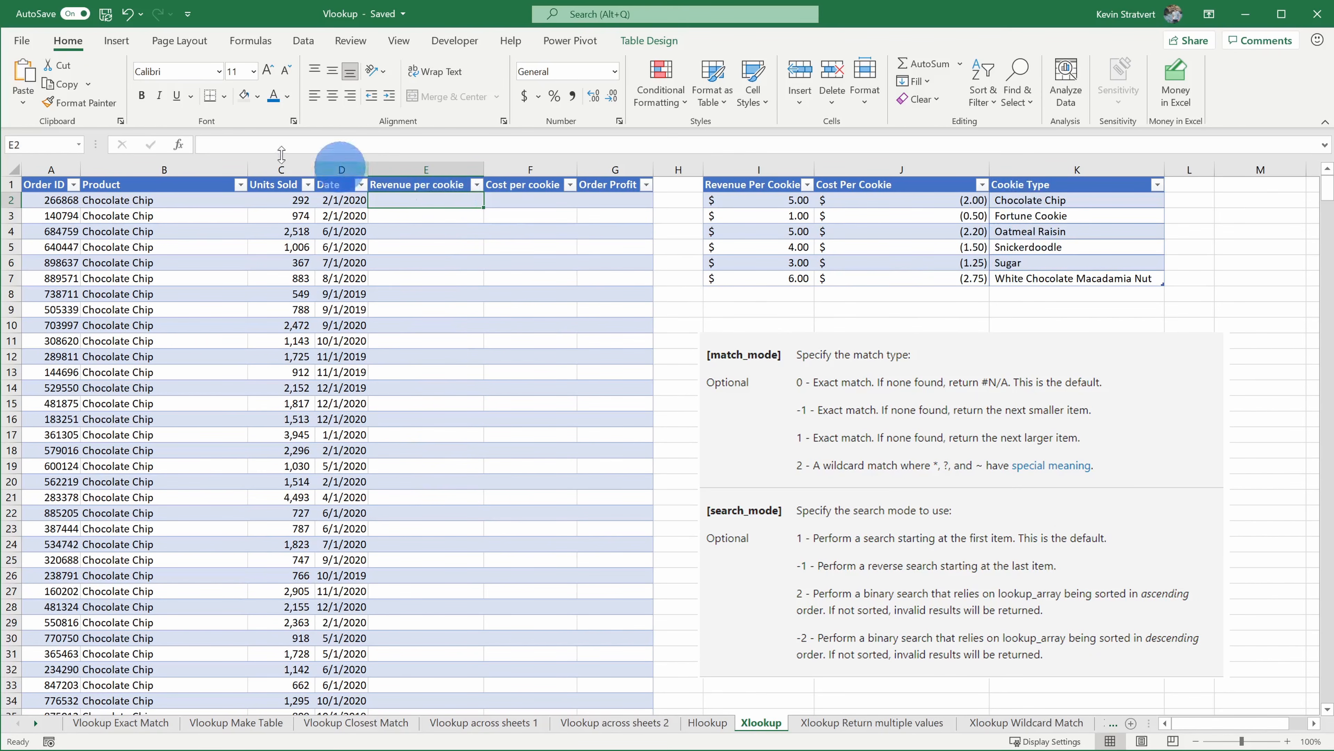
left_click(179, 144)
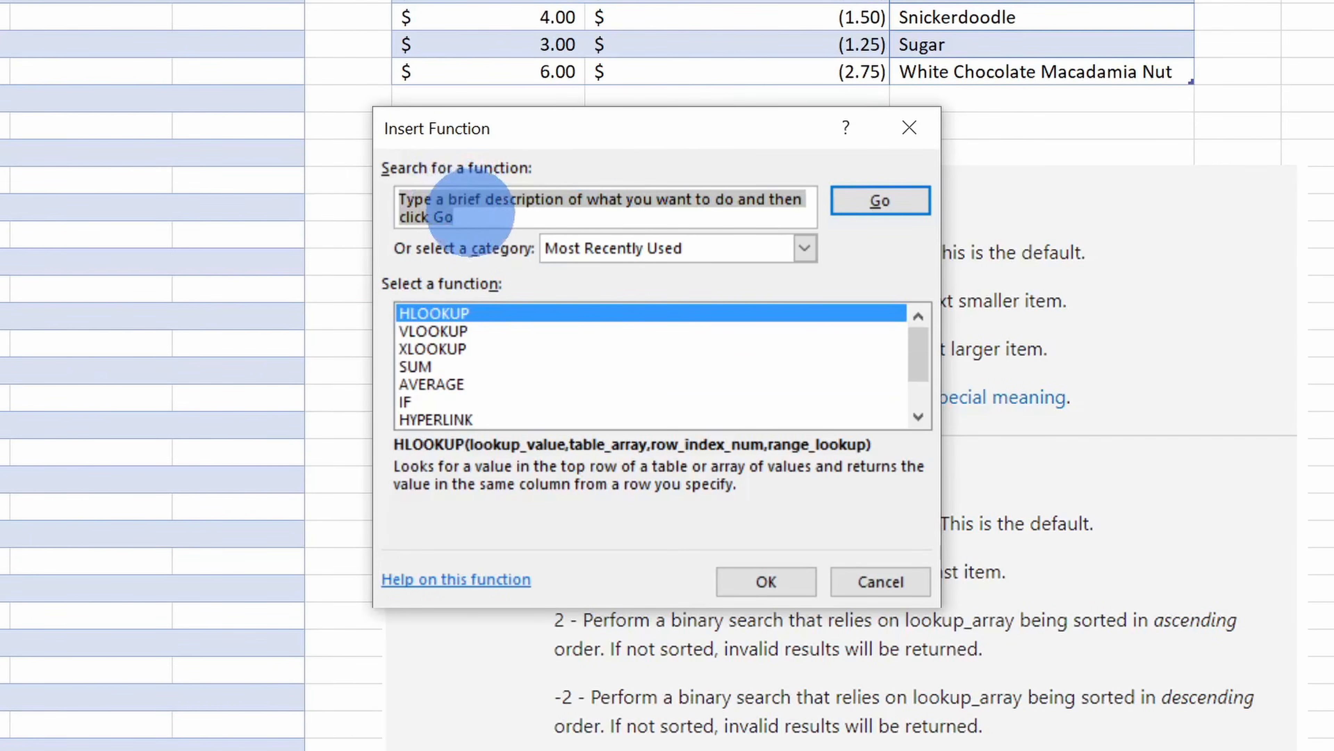
type("Xlookup")
left_click(883, 206)
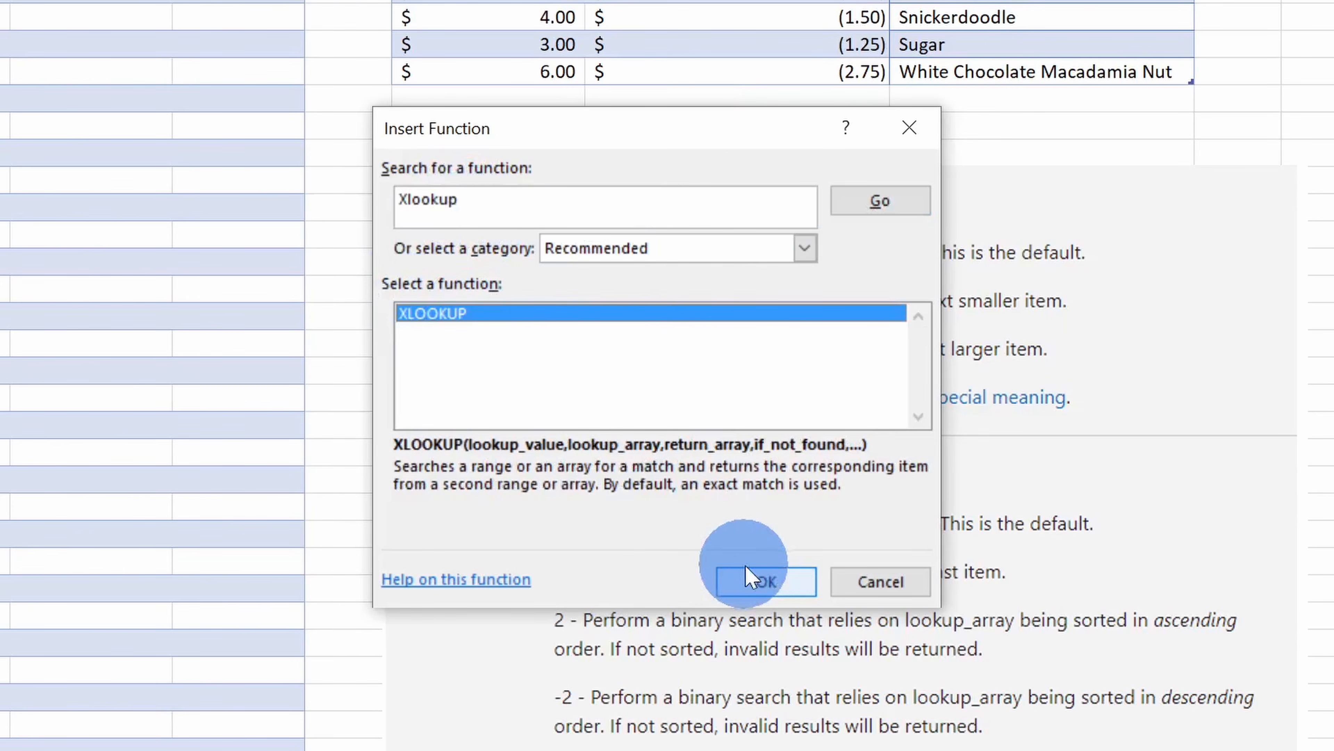
left_click(767, 584)
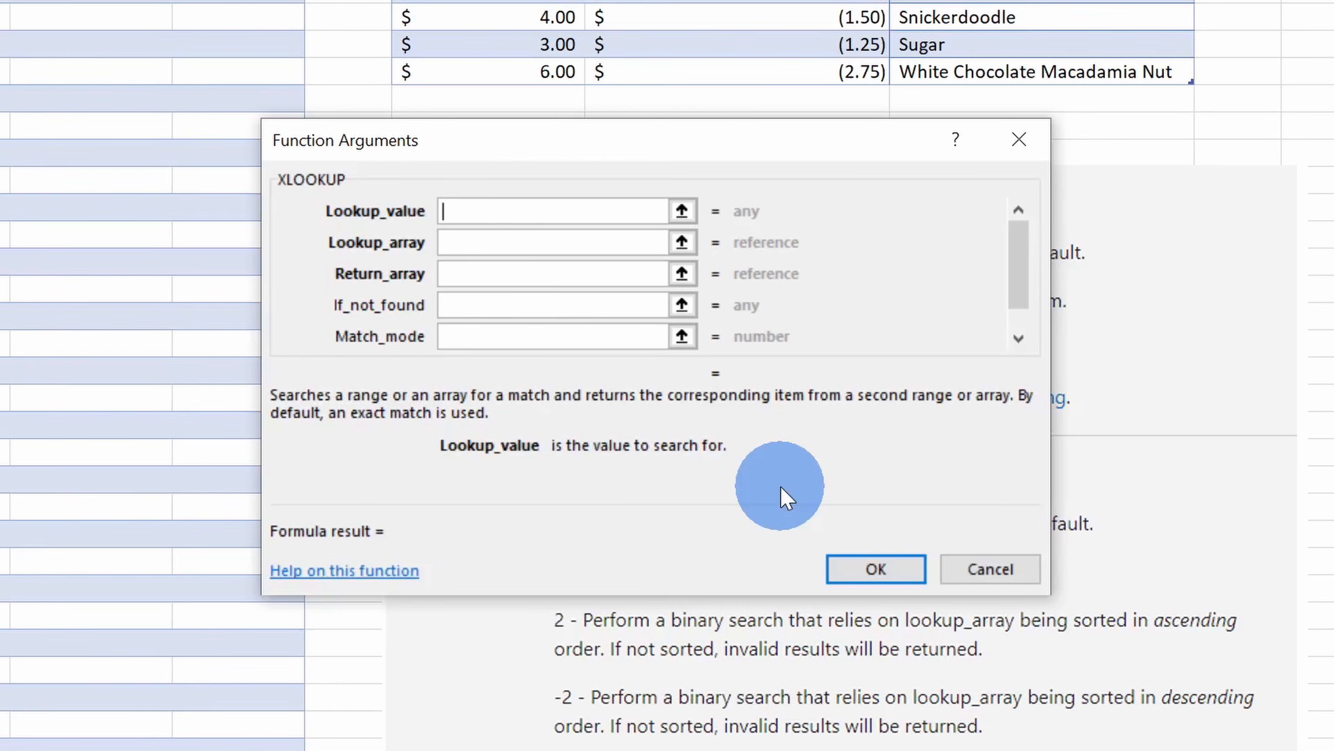
Step: Review the XLOOKUP arguments, then set lookup_value to the Product cell B2 and lookup_array to the Cookie Type column K1:K7
left_click_drag(1019, 241, 1021, 315)
left_click(1018, 210)
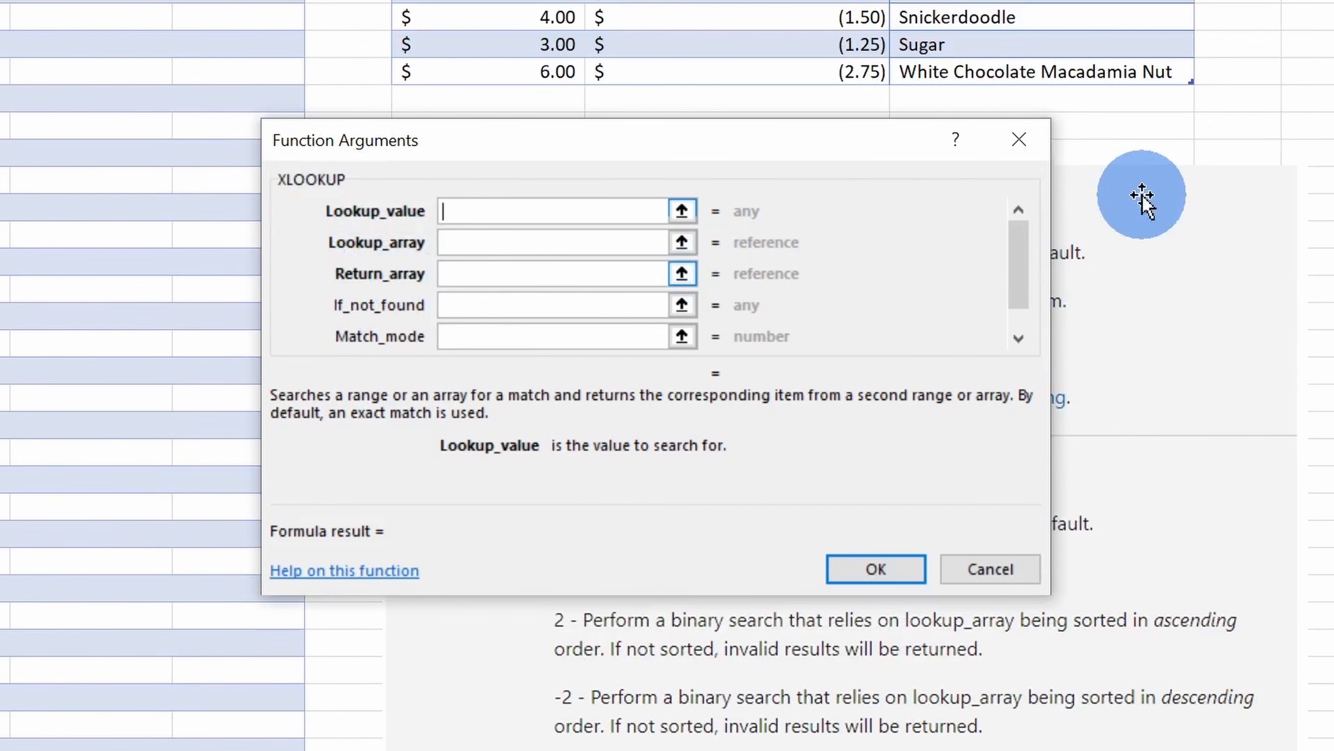
left_click_drag(1025, 237, 1023, 309)
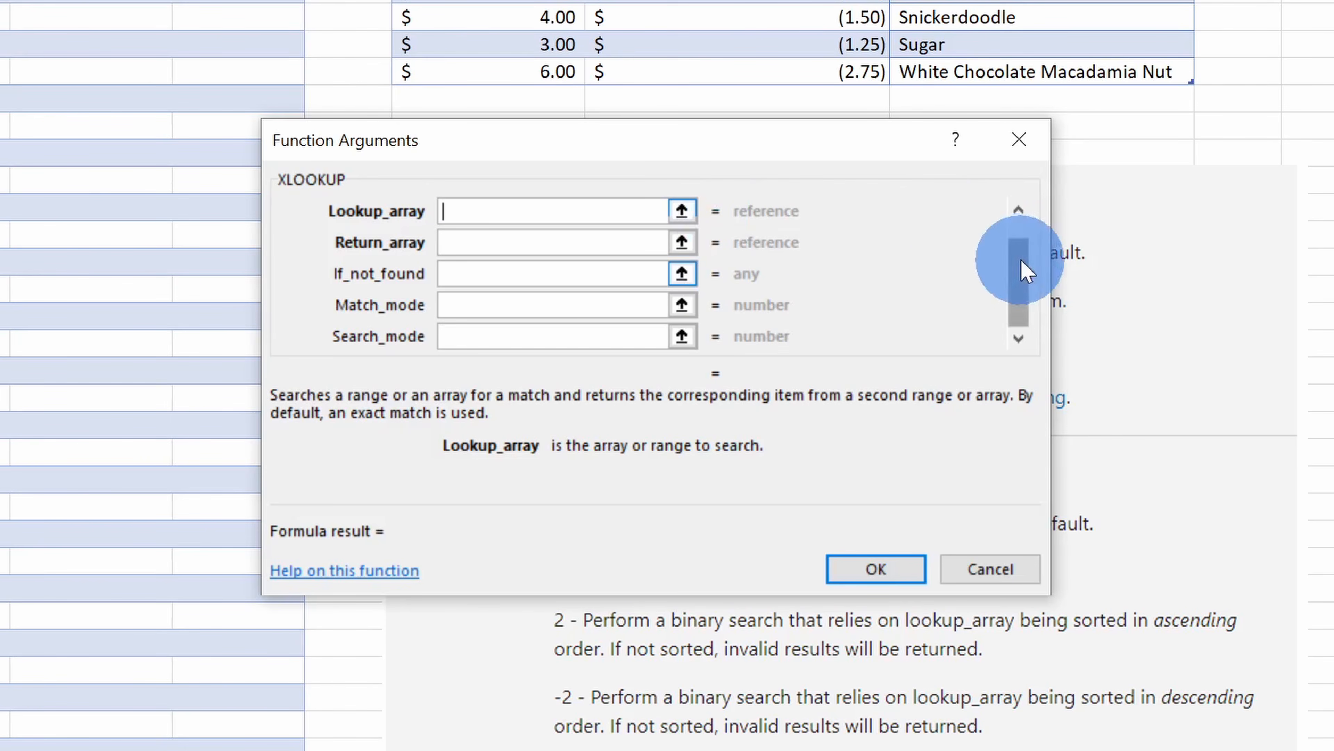
left_click_drag(1022, 266, 1013, 185)
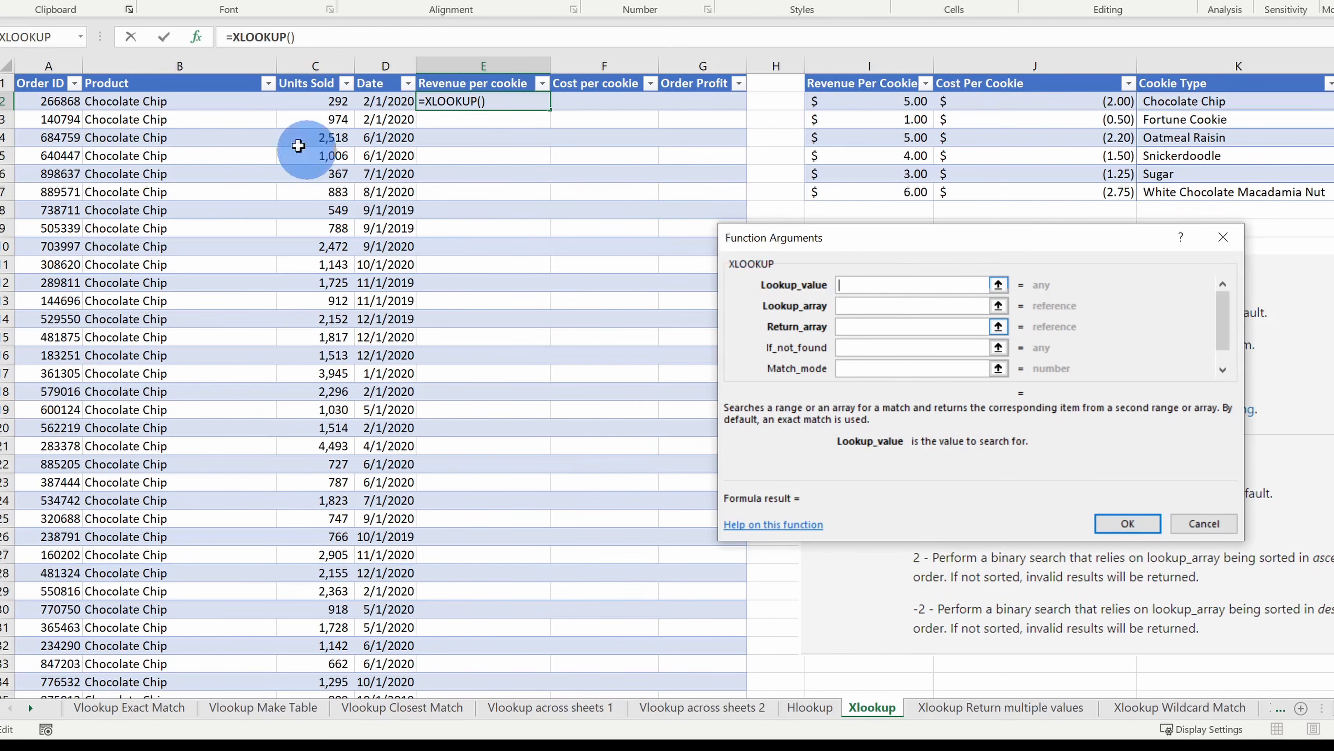
left_click(179, 102)
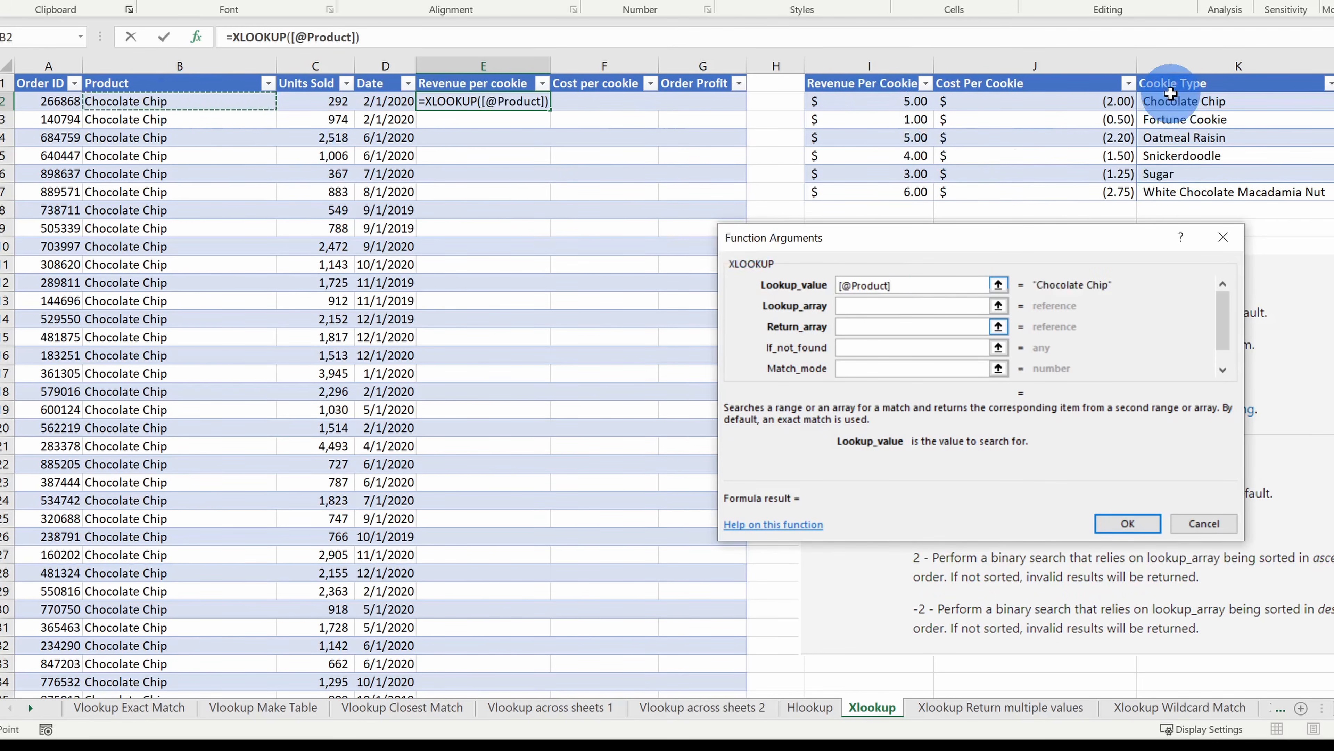
left_click(858, 306)
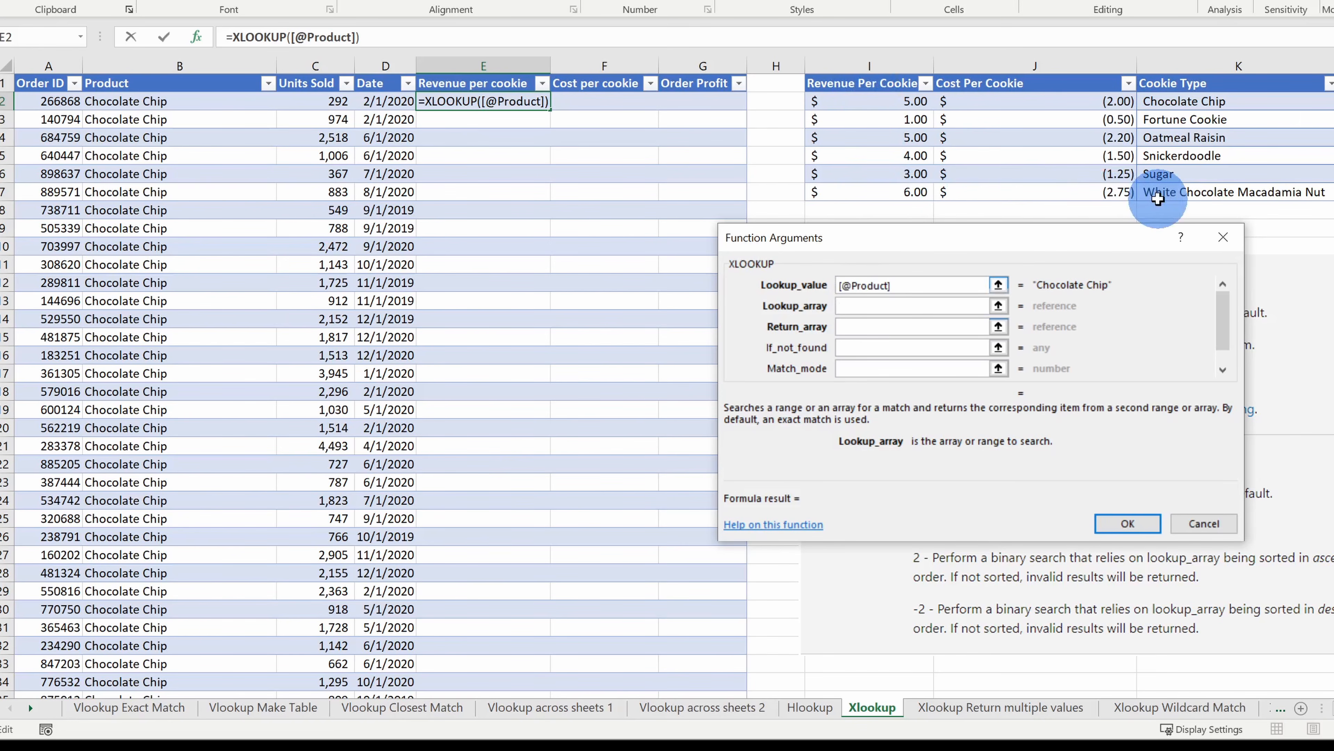
left_click_drag(1188, 83, 1194, 196)
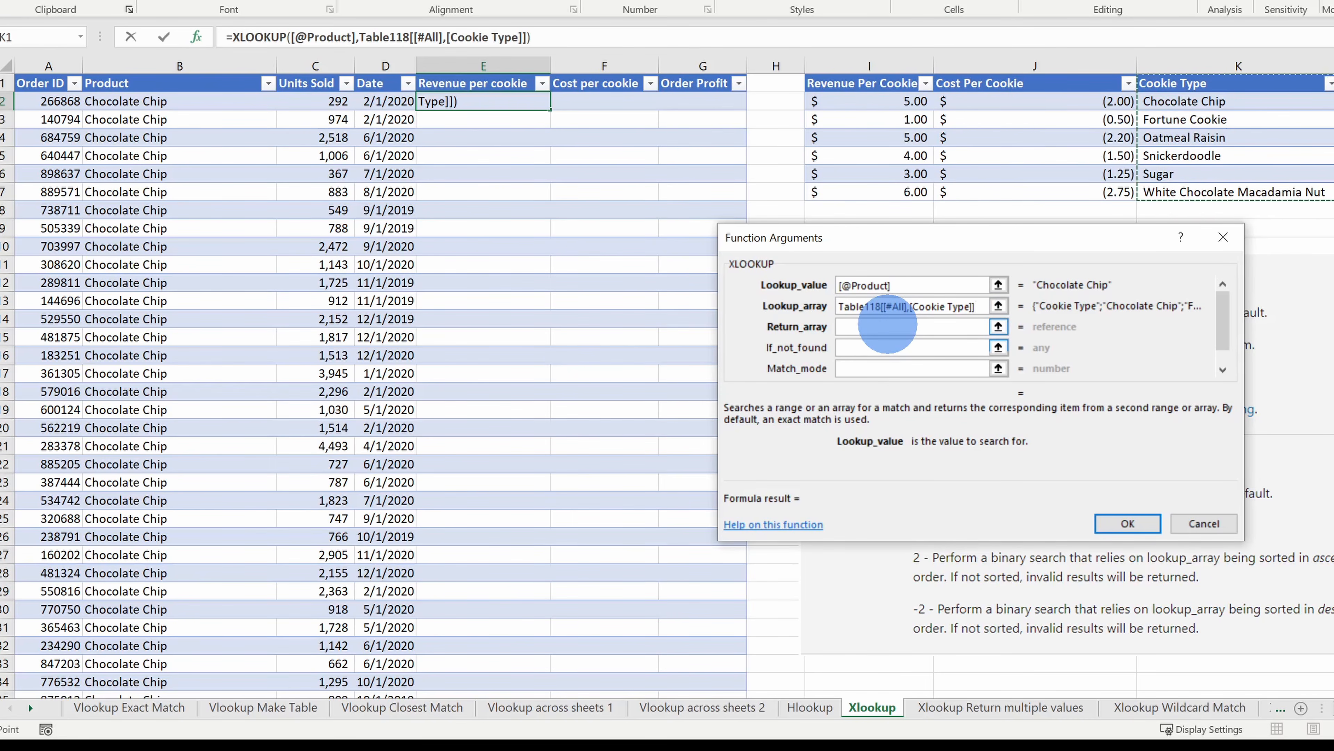
Step: Set return_array to the Revenue Per Cookie column I1:I7 and if_not_found to "Not found", then complete the E2 formula
left_click(887, 326)
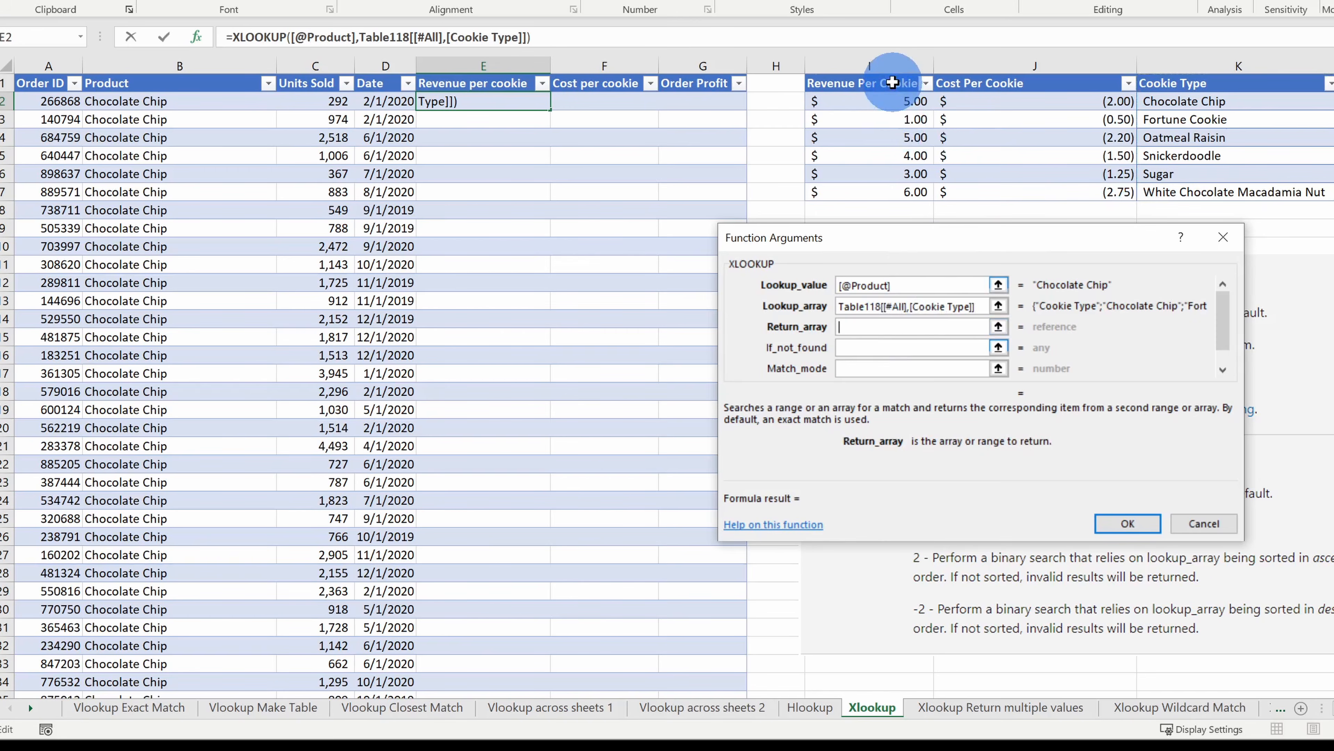
left_click_drag(892, 82, 901, 179)
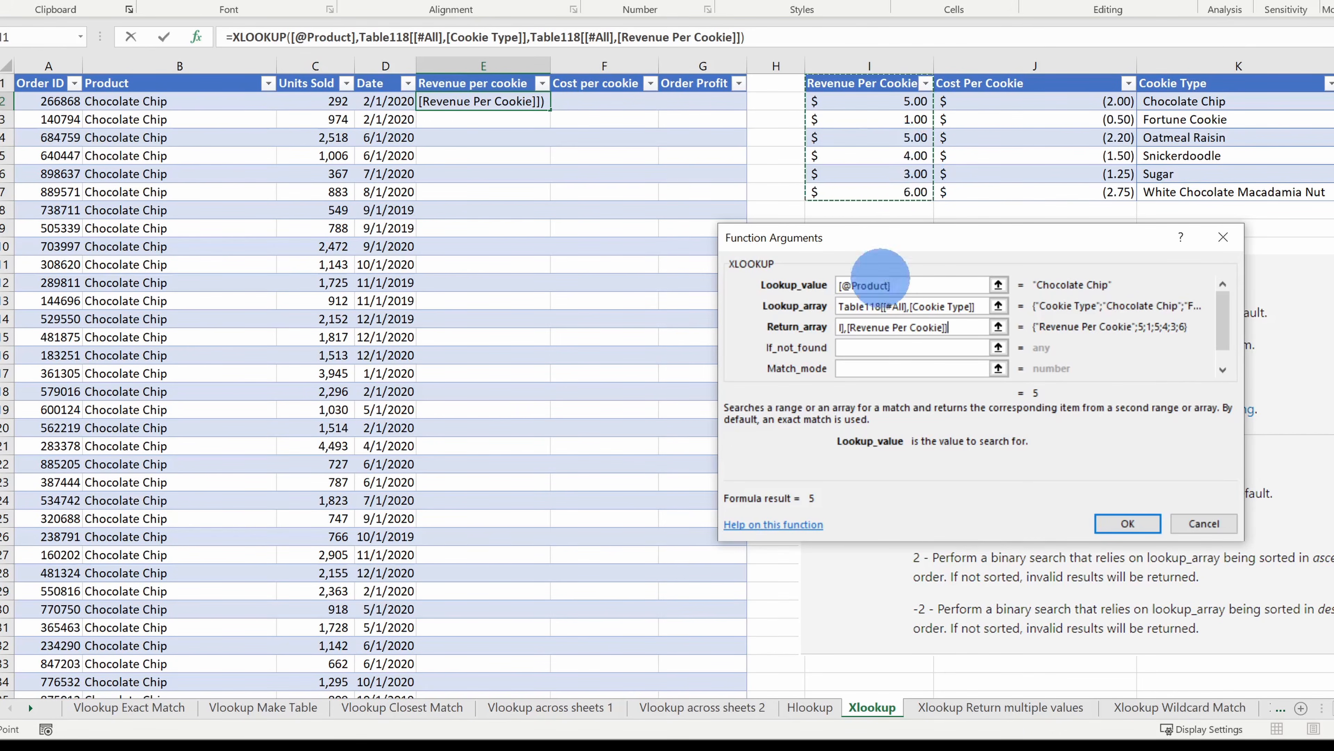
left_click(870, 347)
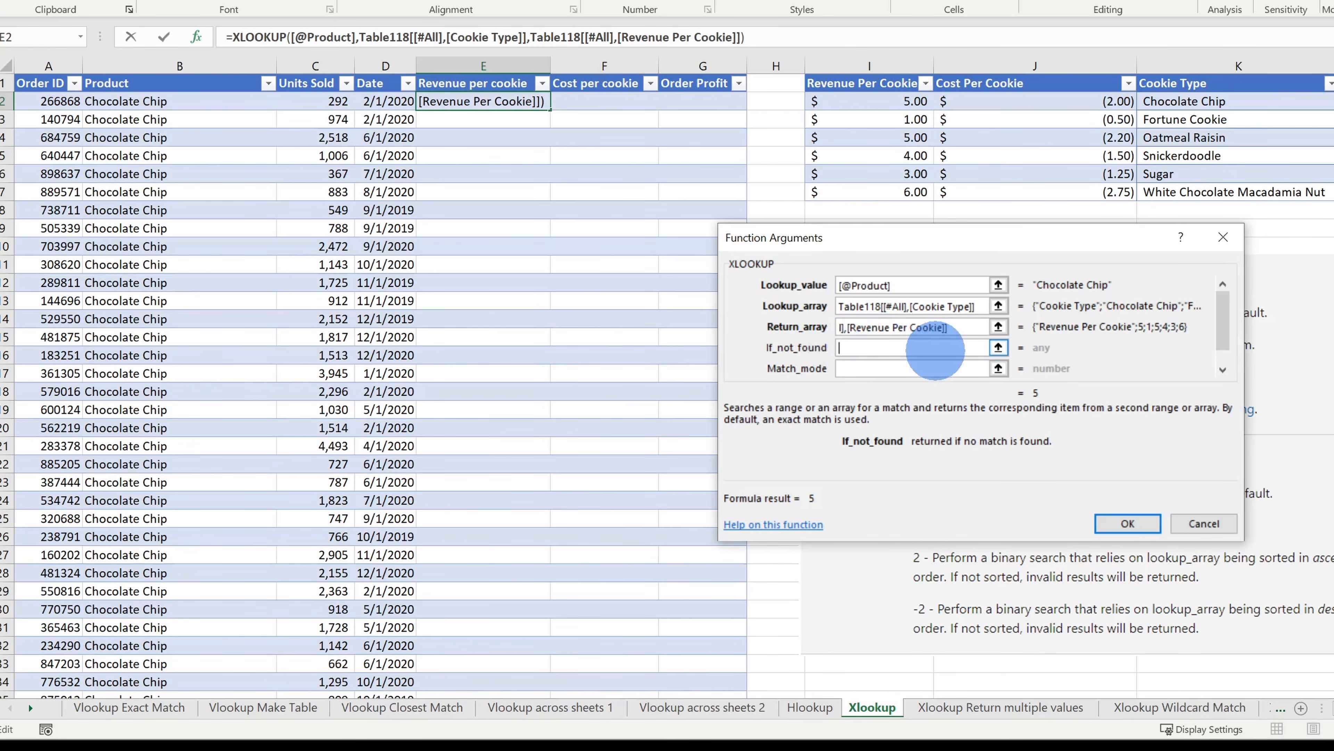
type("\"Not found")
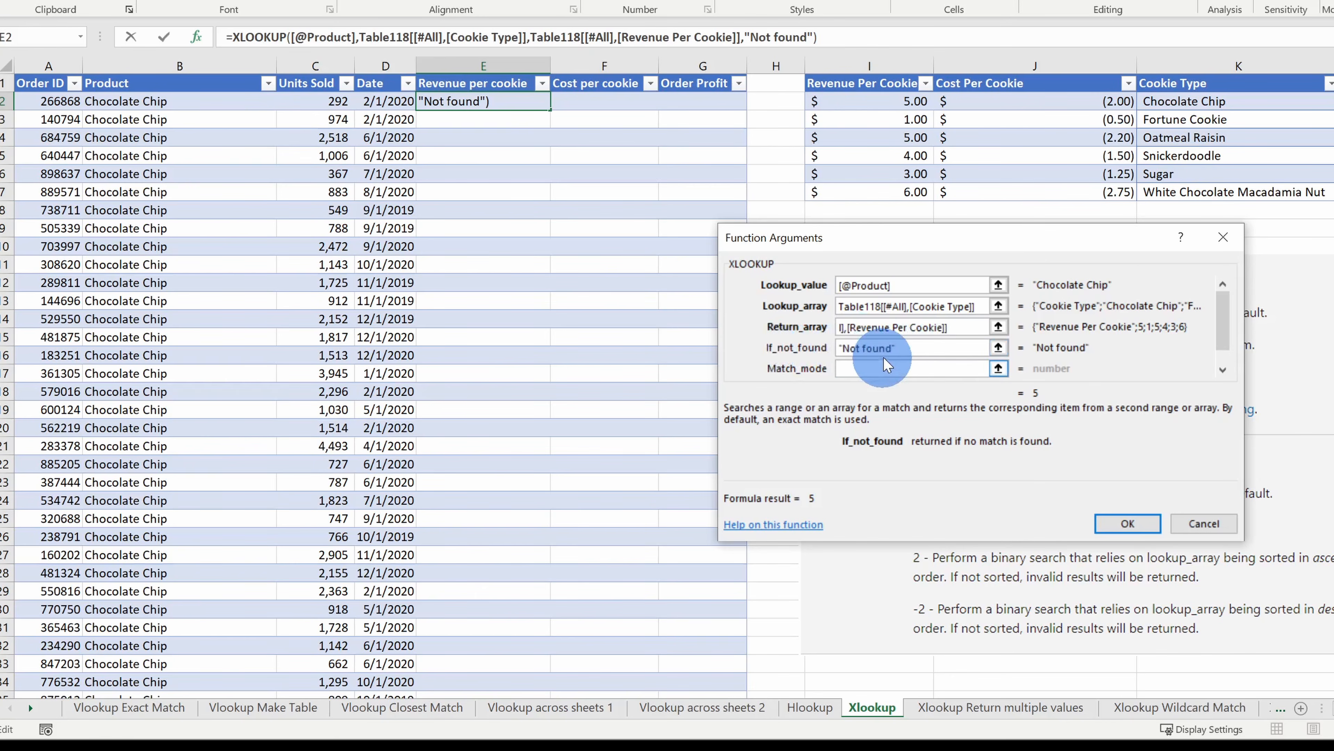
key("Tab")
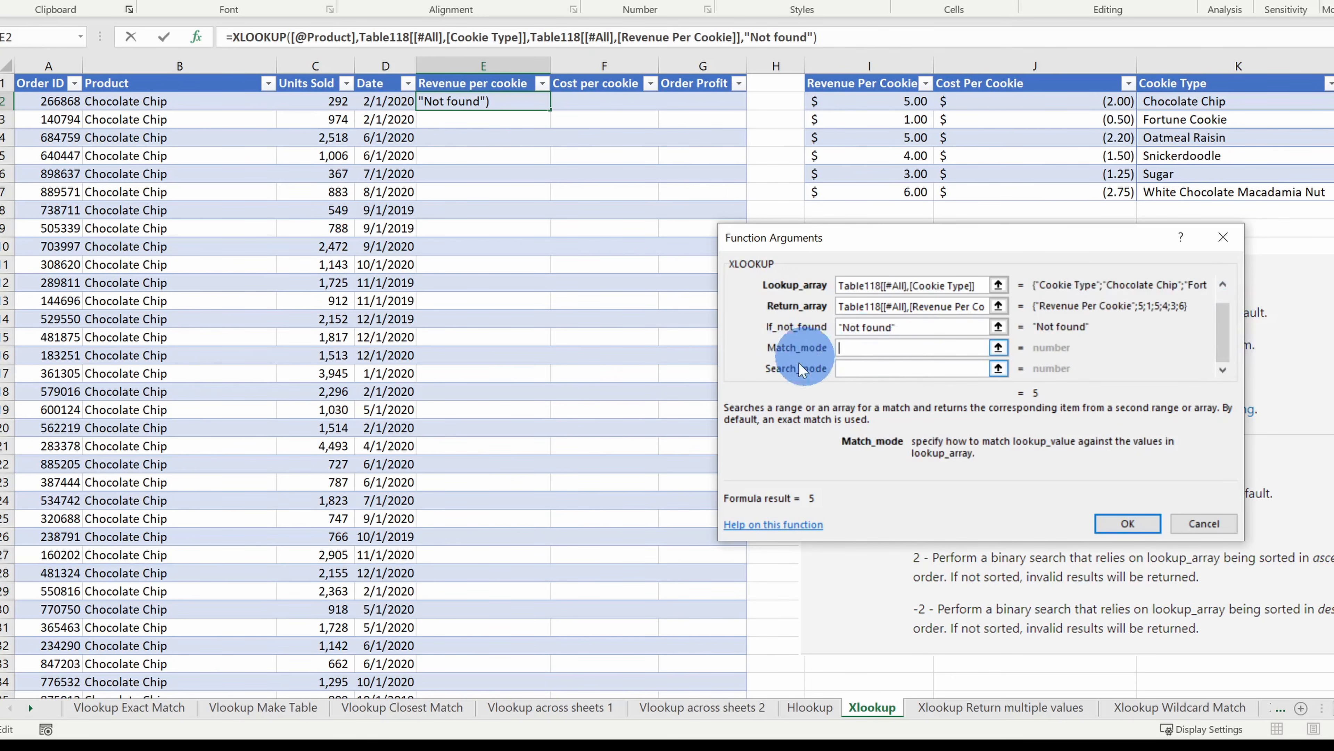
left_click(1223, 284)
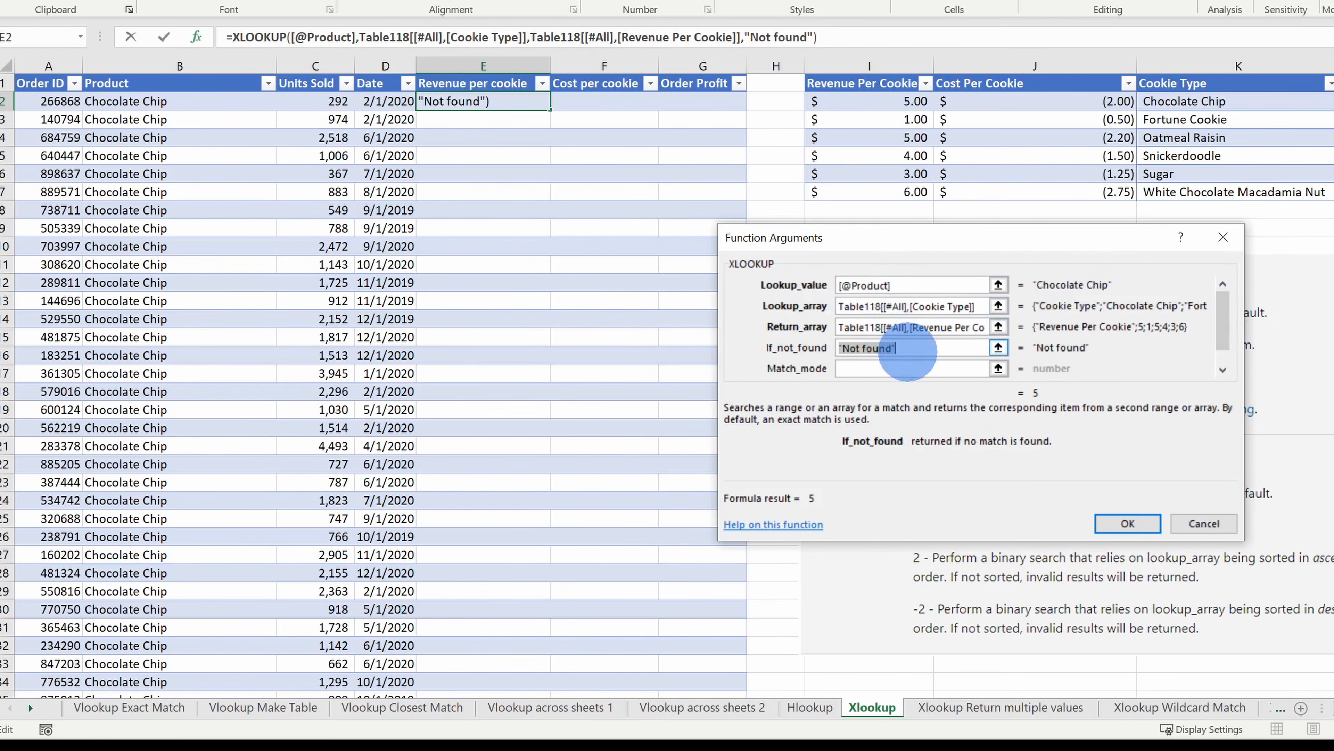
left_click(1124, 523)
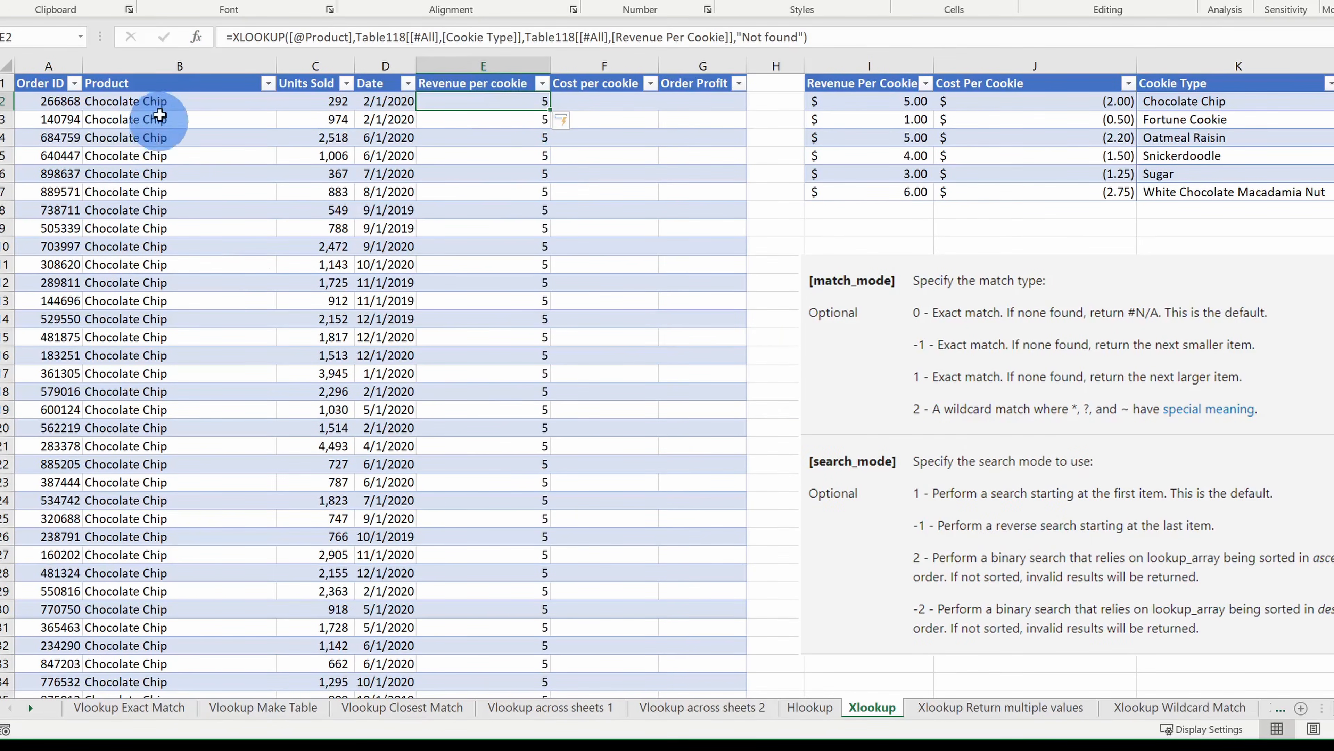
Step: Check the E2 lookup by comparing Product cell B2 with cookie type K2, revenue I2 and the formula in E2
left_click(146, 99)
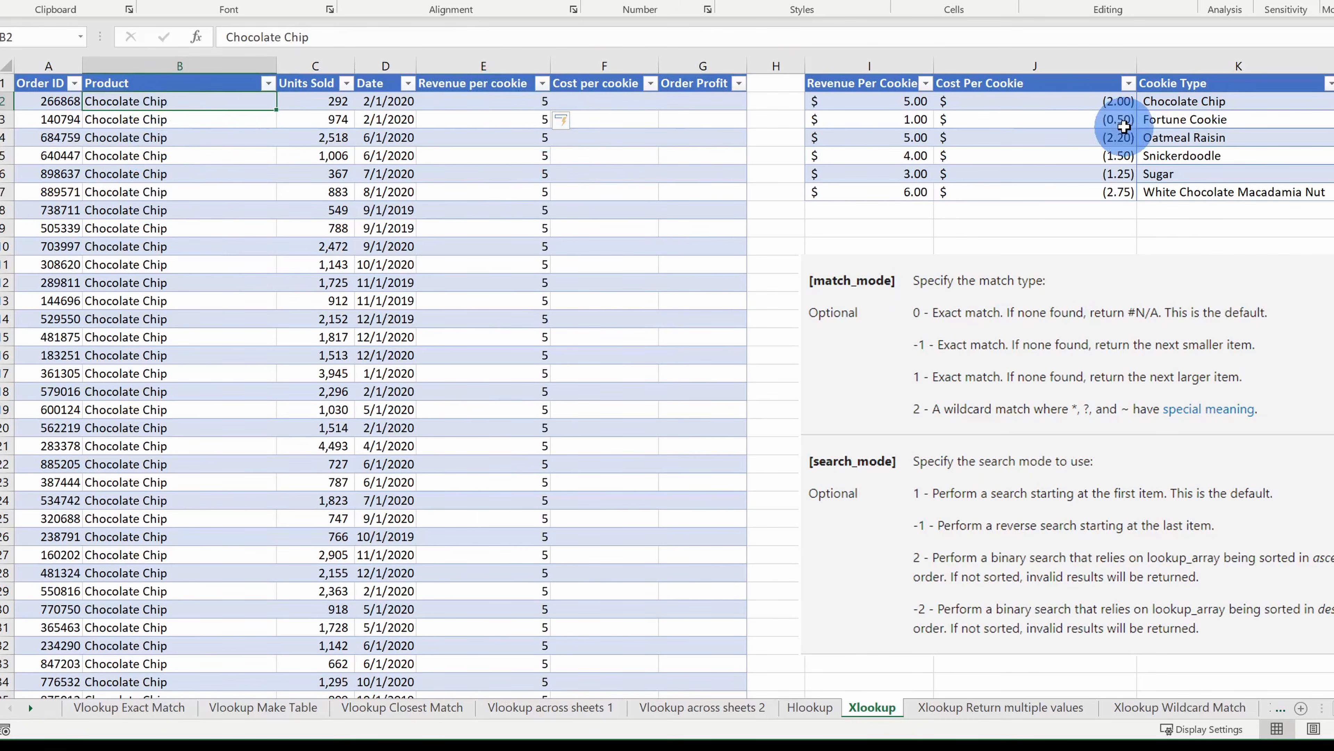
left_click(1197, 101)
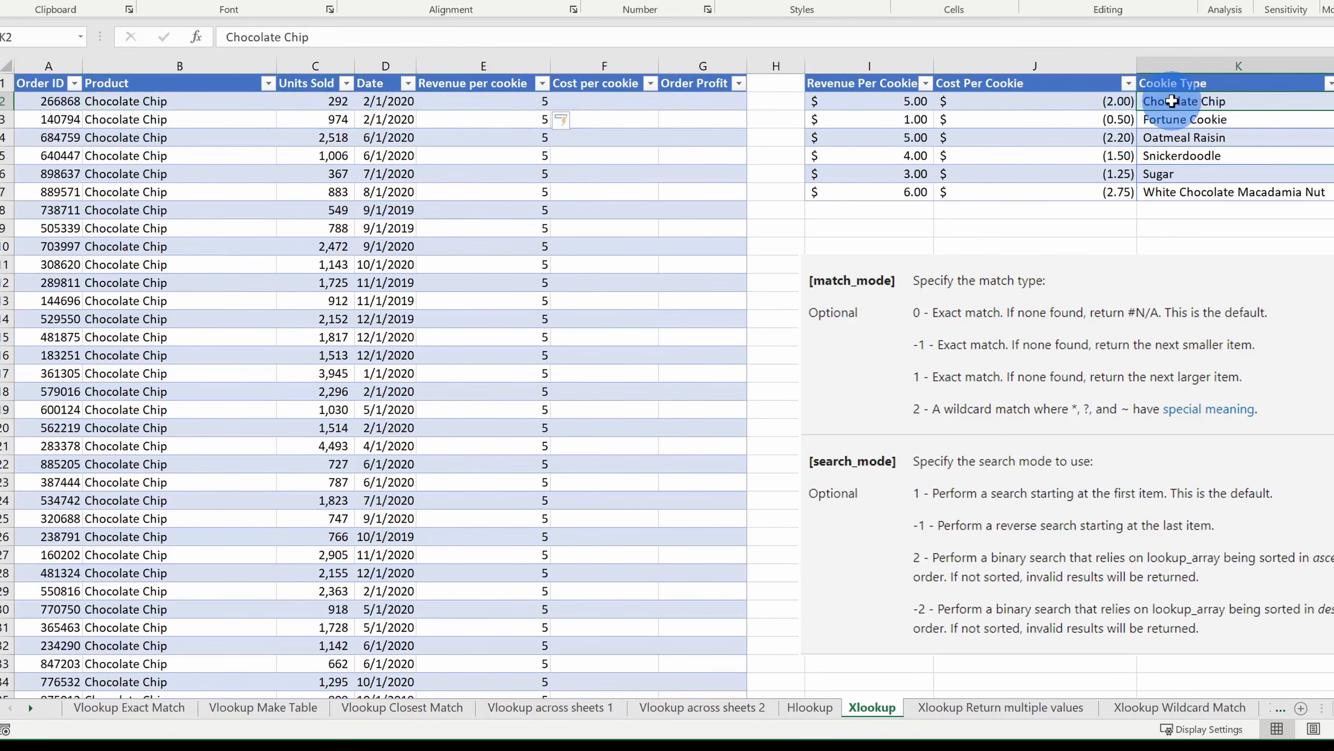
left_click(876, 103)
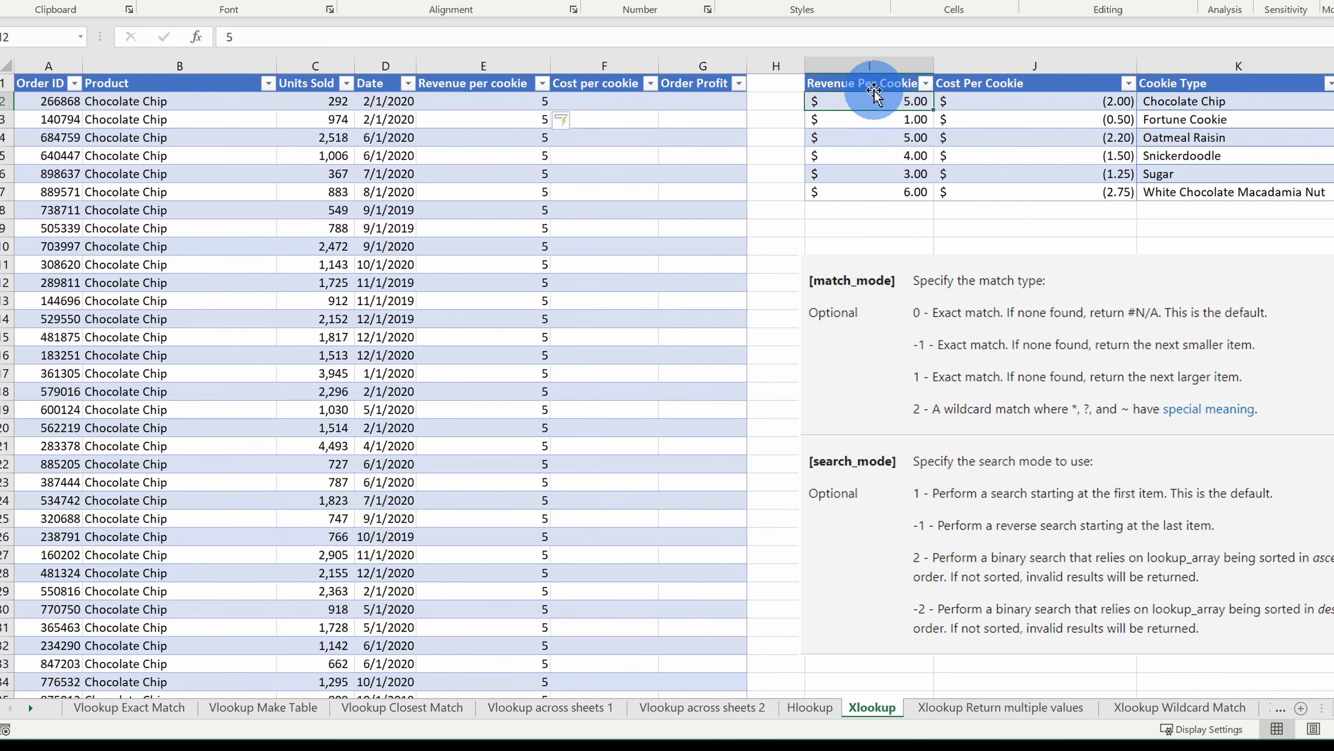
left_click(478, 101)
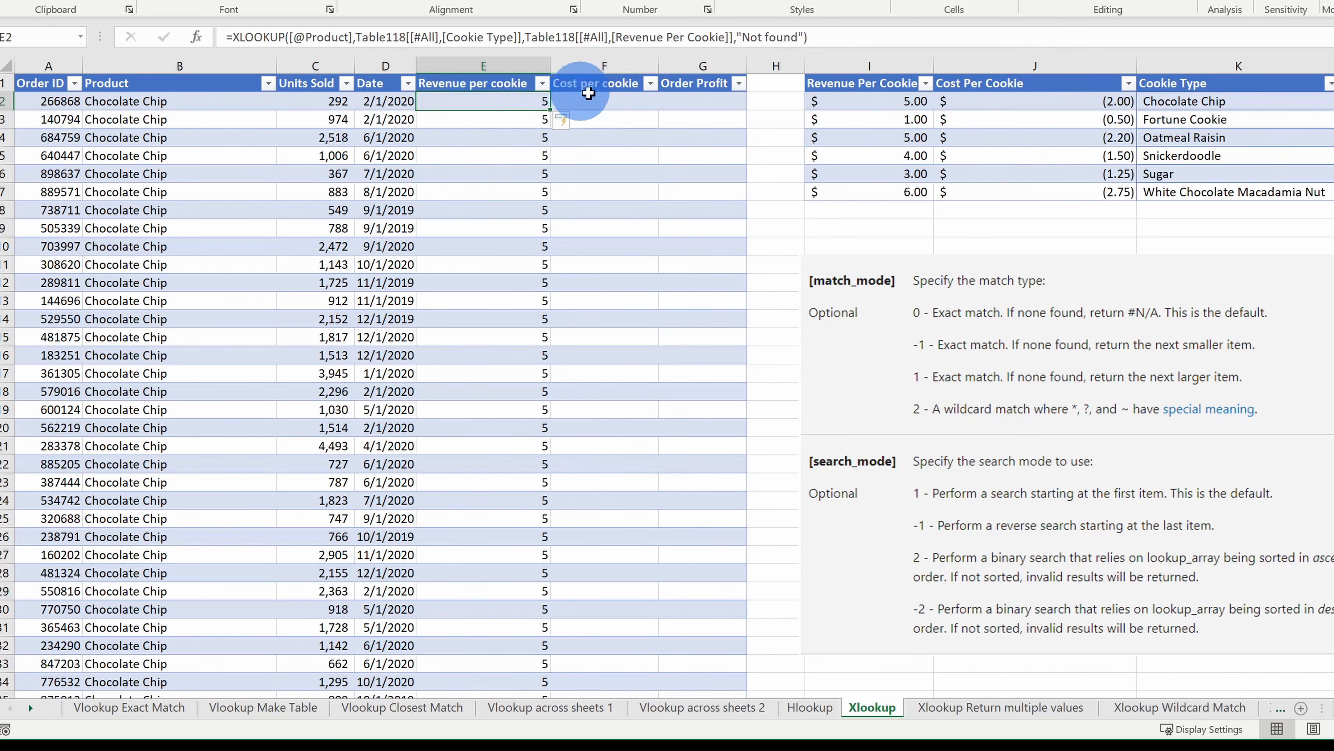
Step: Insert XLOOKUP in F2 of the Cost per cookie column with lookup_value B2 and lookup_array set to the Cookie Type column K1:K7
left_click(612, 99)
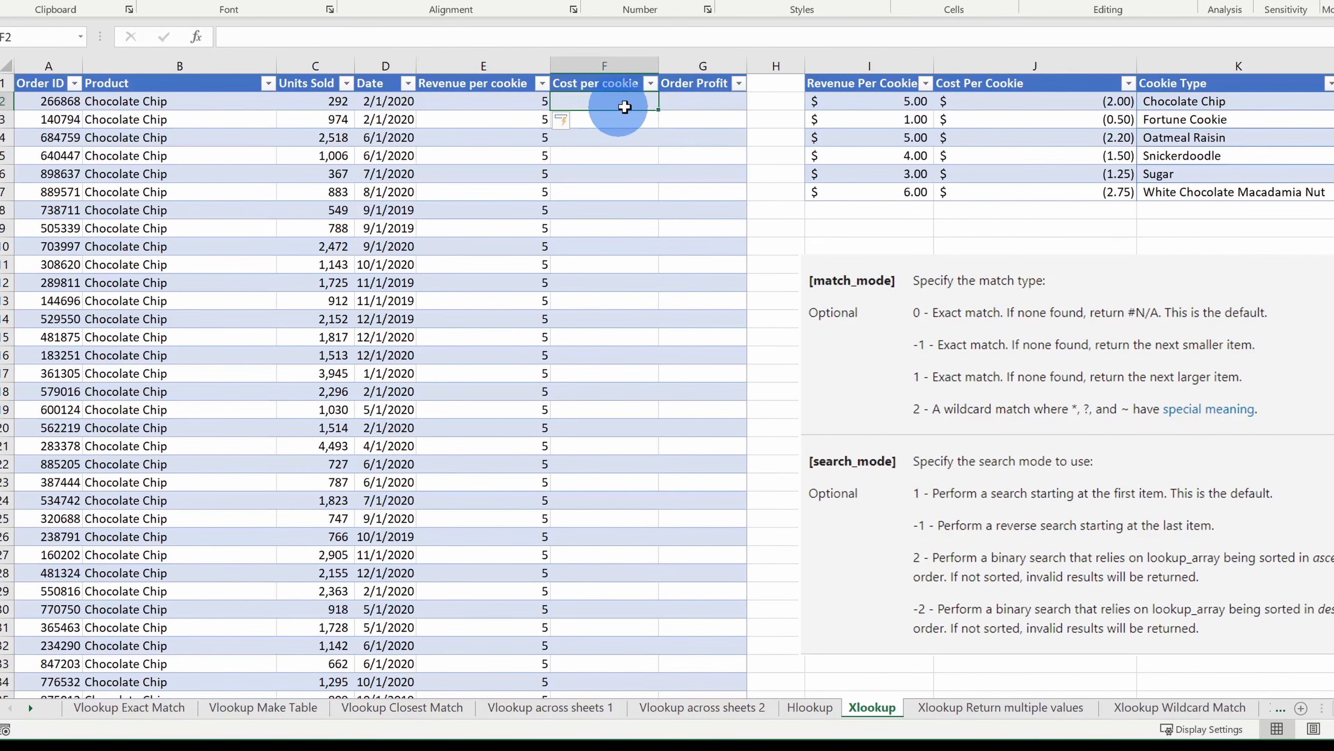
left_click(196, 37)
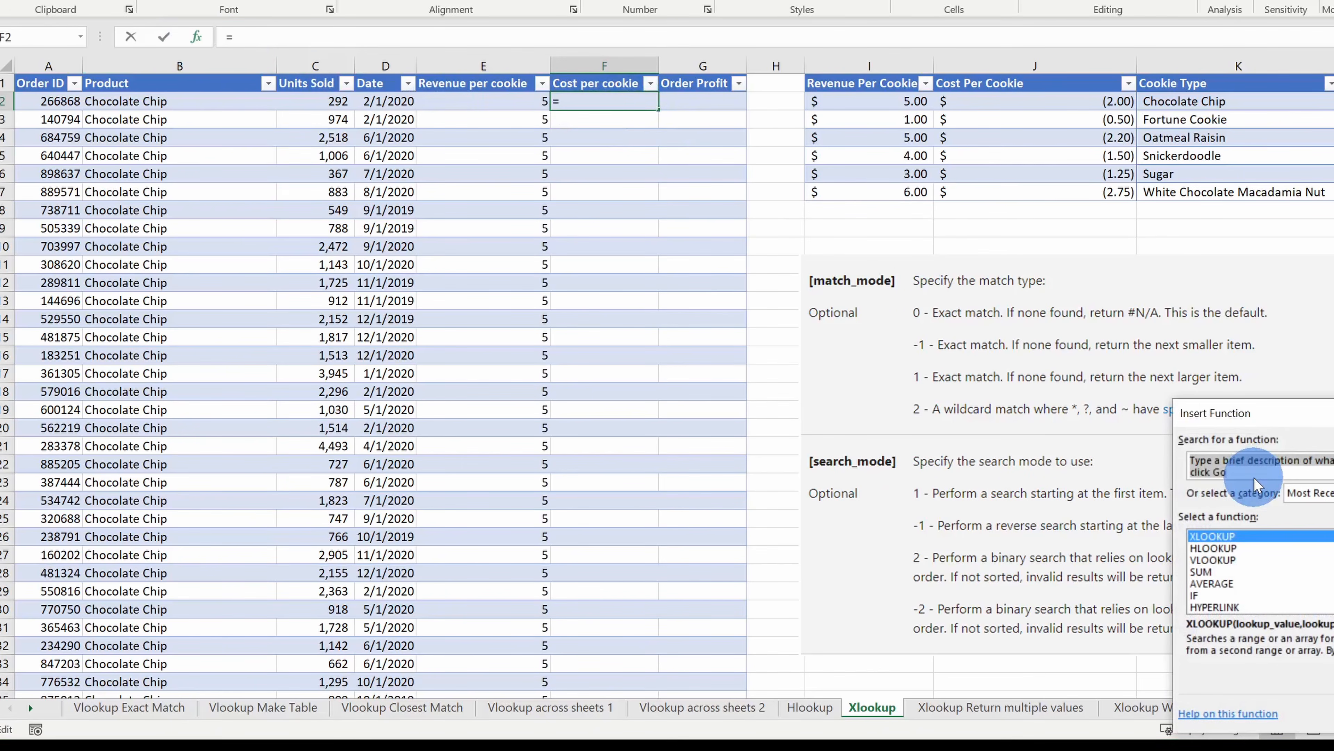
double_click(1232, 536)
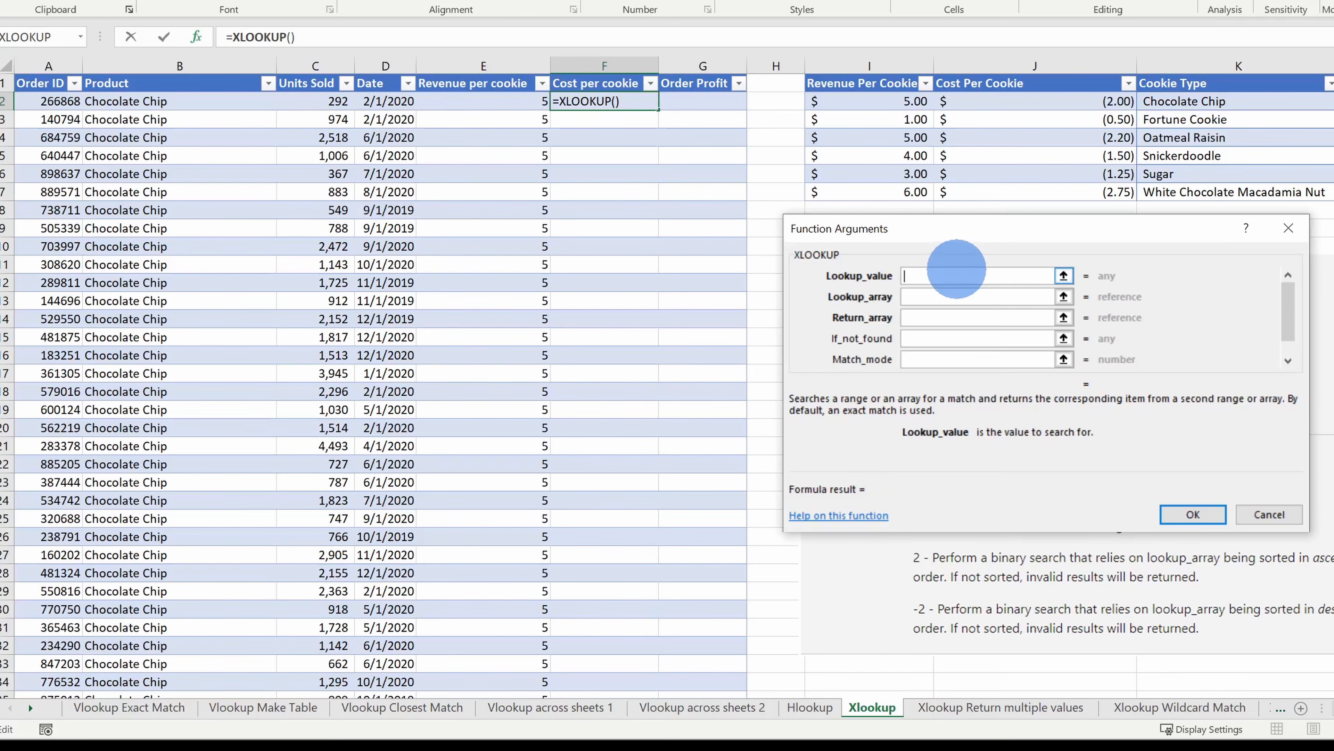
left_click(177, 95)
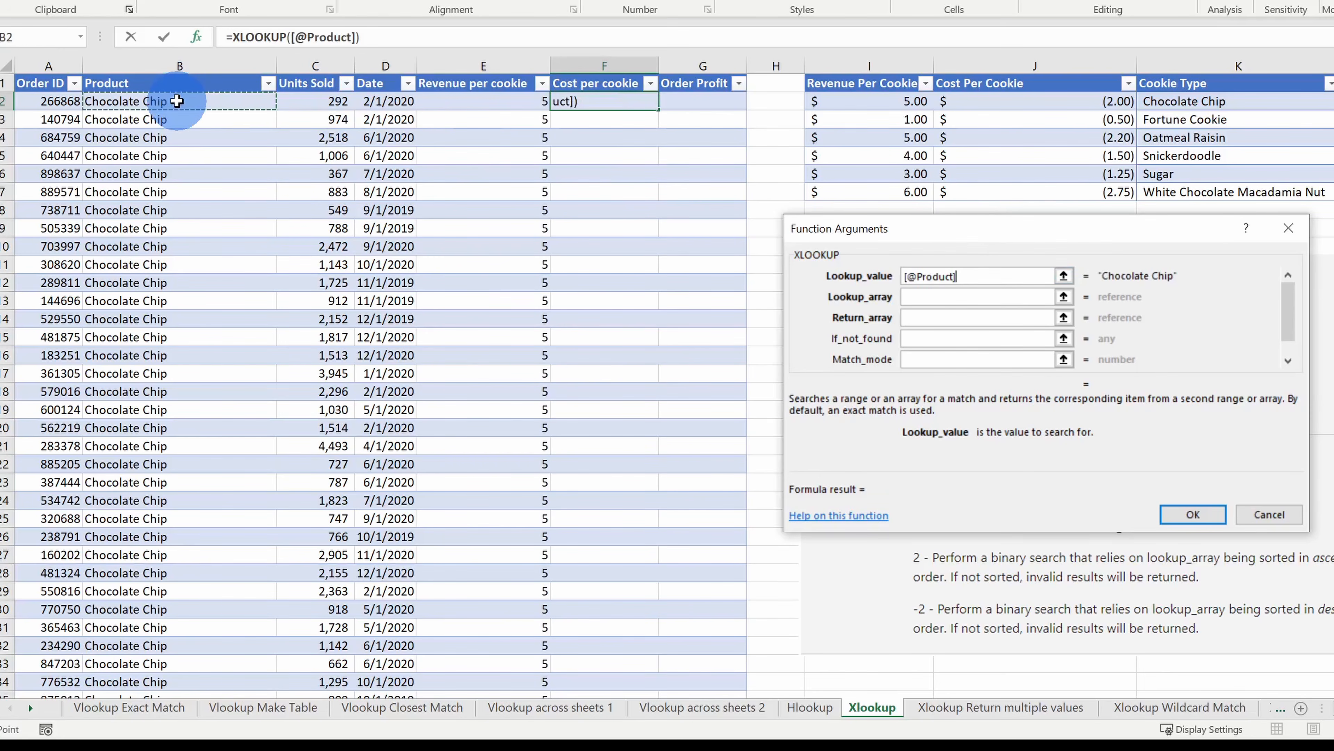
left_click(931, 297)
left_click_drag(1201, 83, 1203, 190)
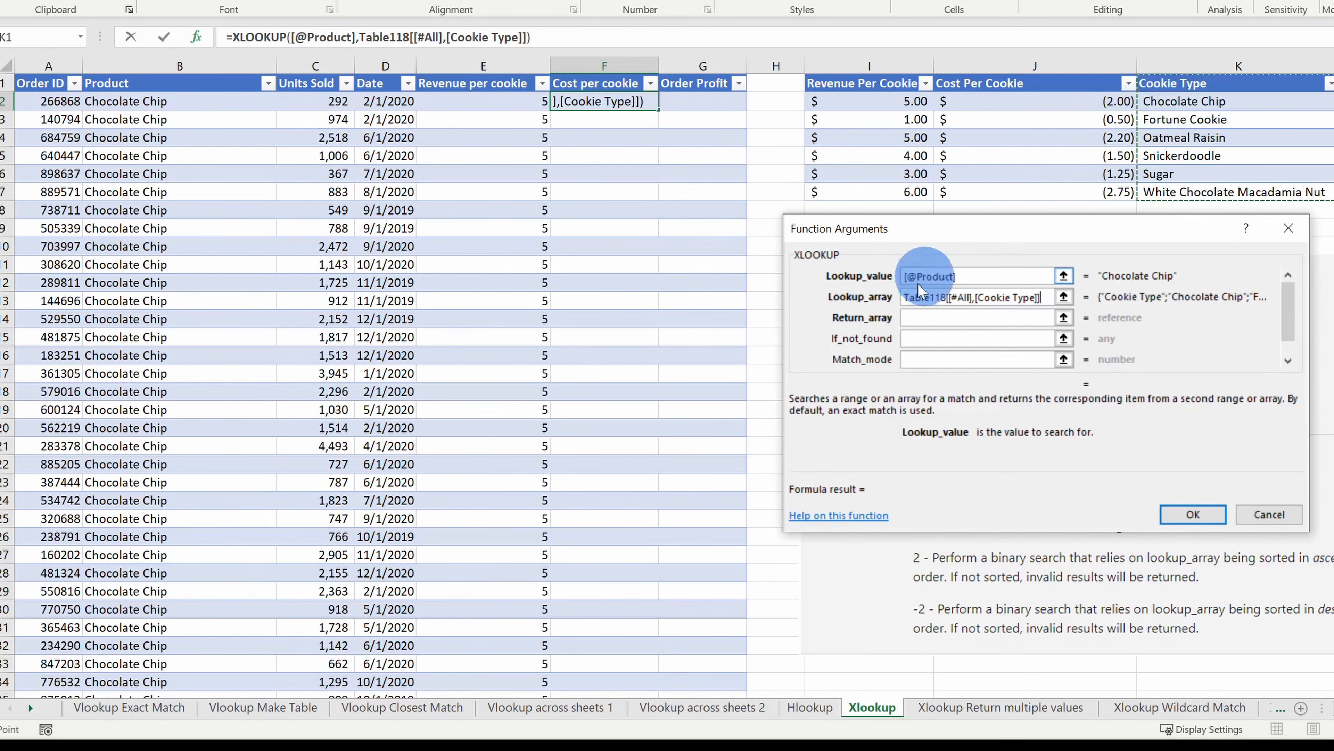
Step: Set return_array to the Cost Per Cookie column J1:J7, leave the optional arguments empty, and complete the F2 formula
left_click(917, 318)
left_click_drag(1043, 84, 1048, 193)
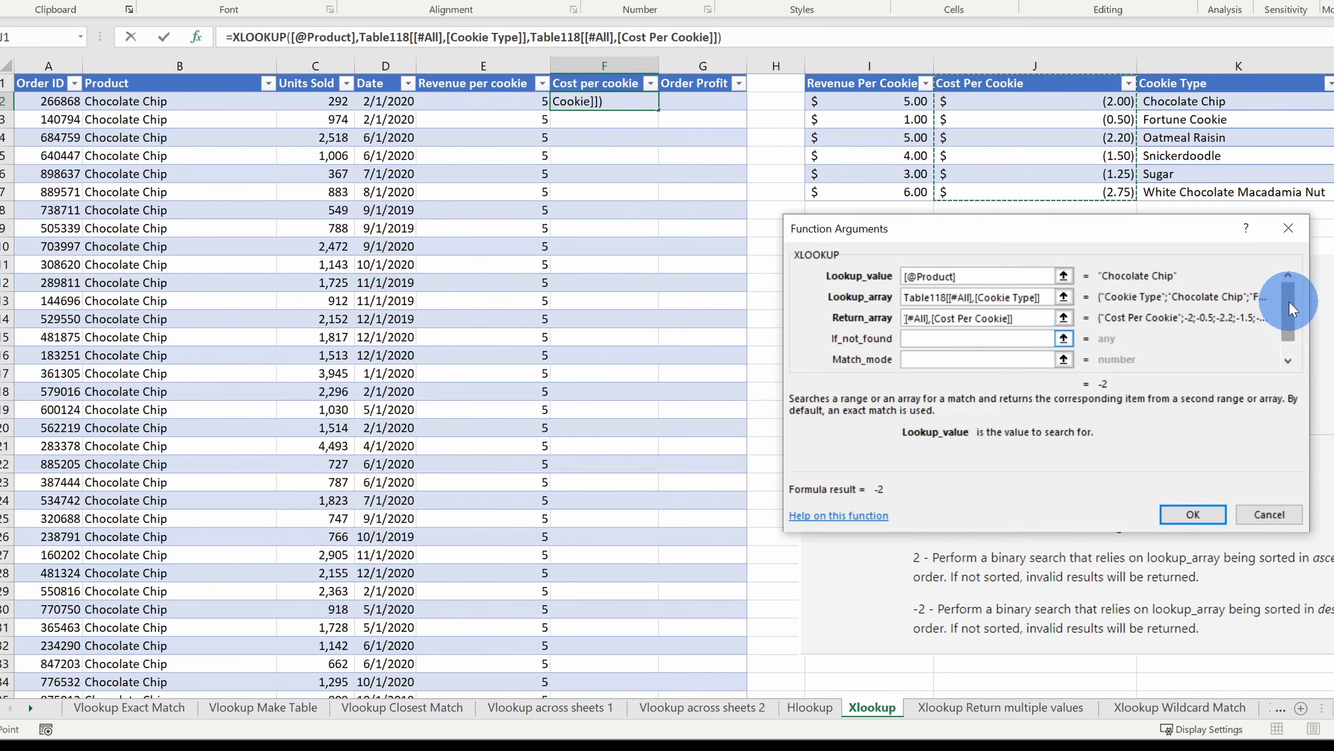
scroll(1294, 340, "down", 1)
left_click(888, 323)
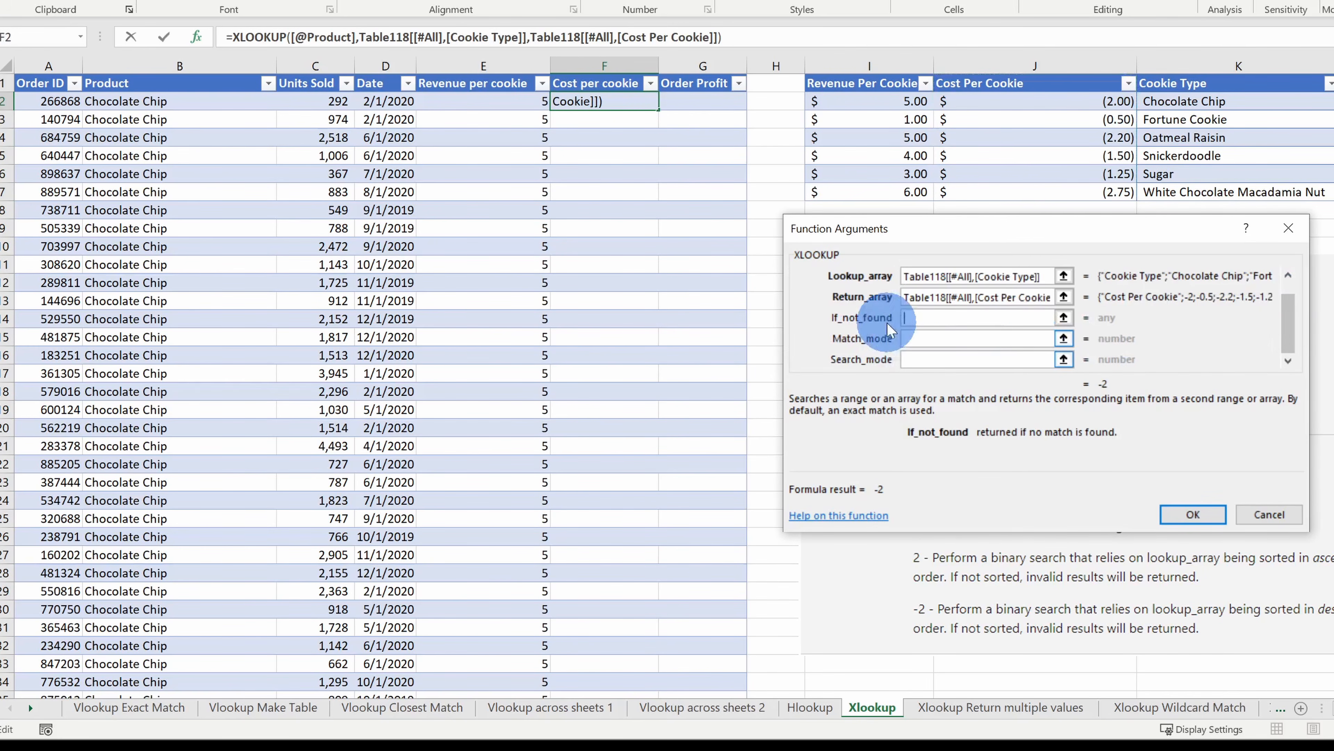
left_click_drag(1290, 325, 1292, 259)
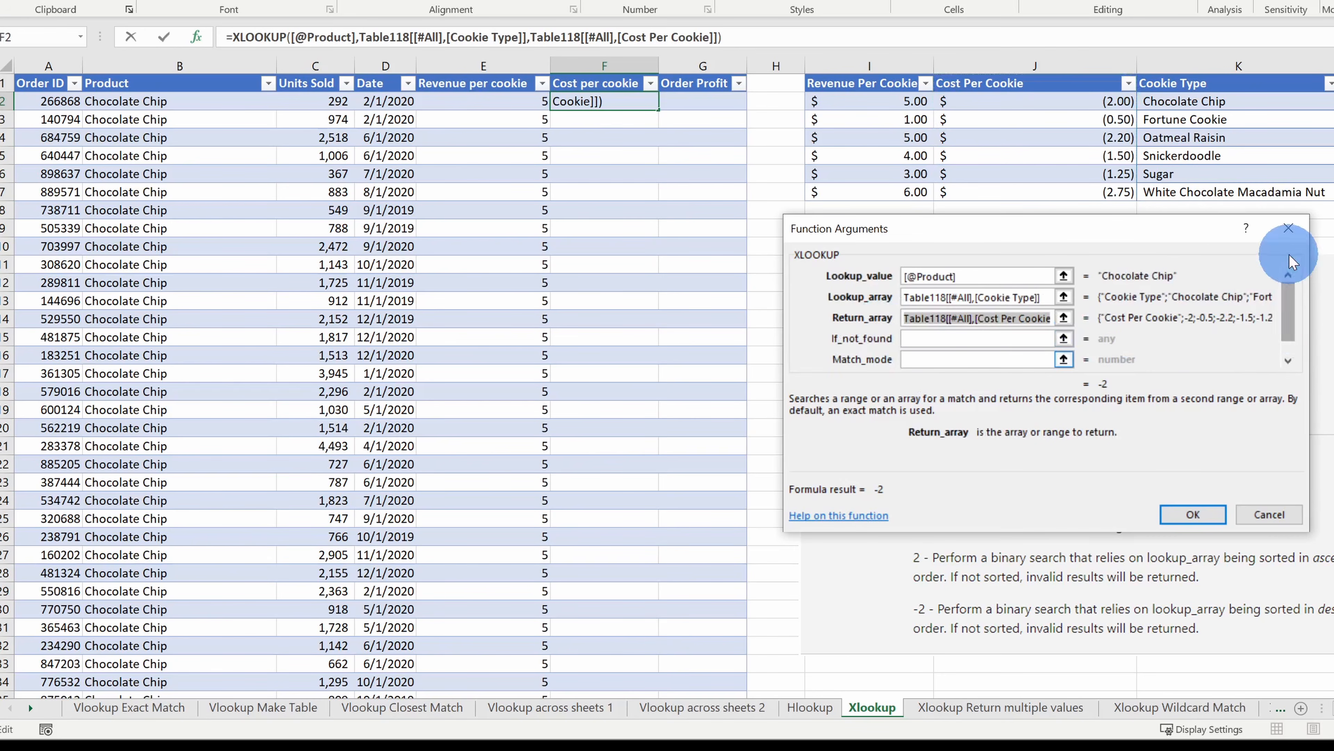
left_click(1206, 512)
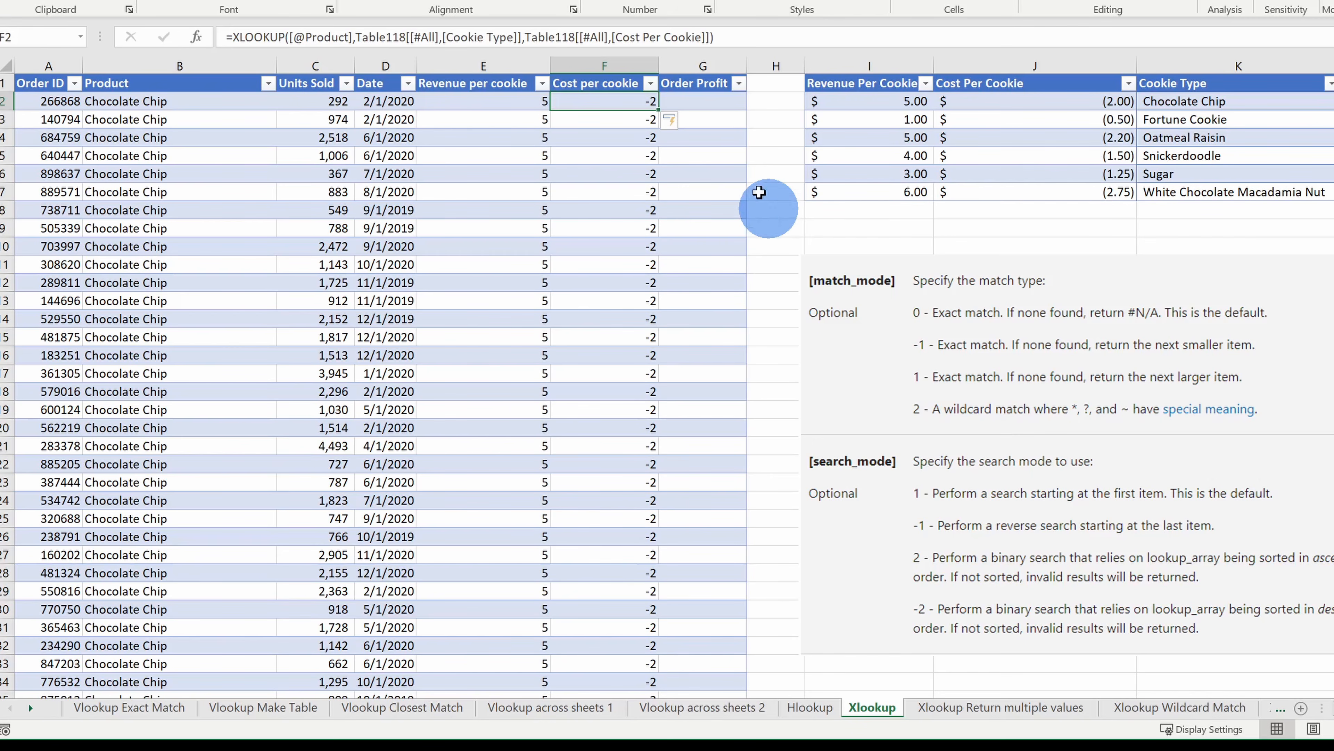
Step: Start a SUM formula with a nested XLOOKUP in Order Profit cell G2 and open the XLOOKUP function arguments
left_click(720, 101)
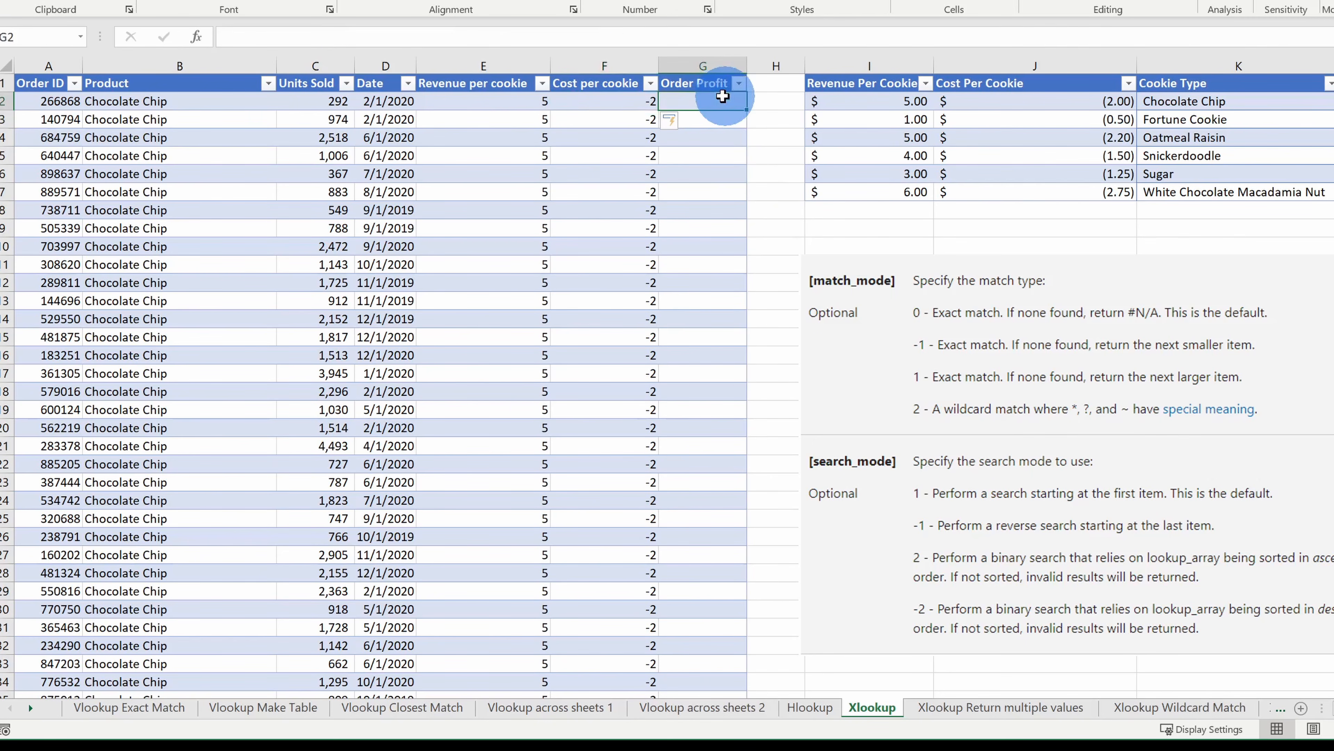
type("=sum")
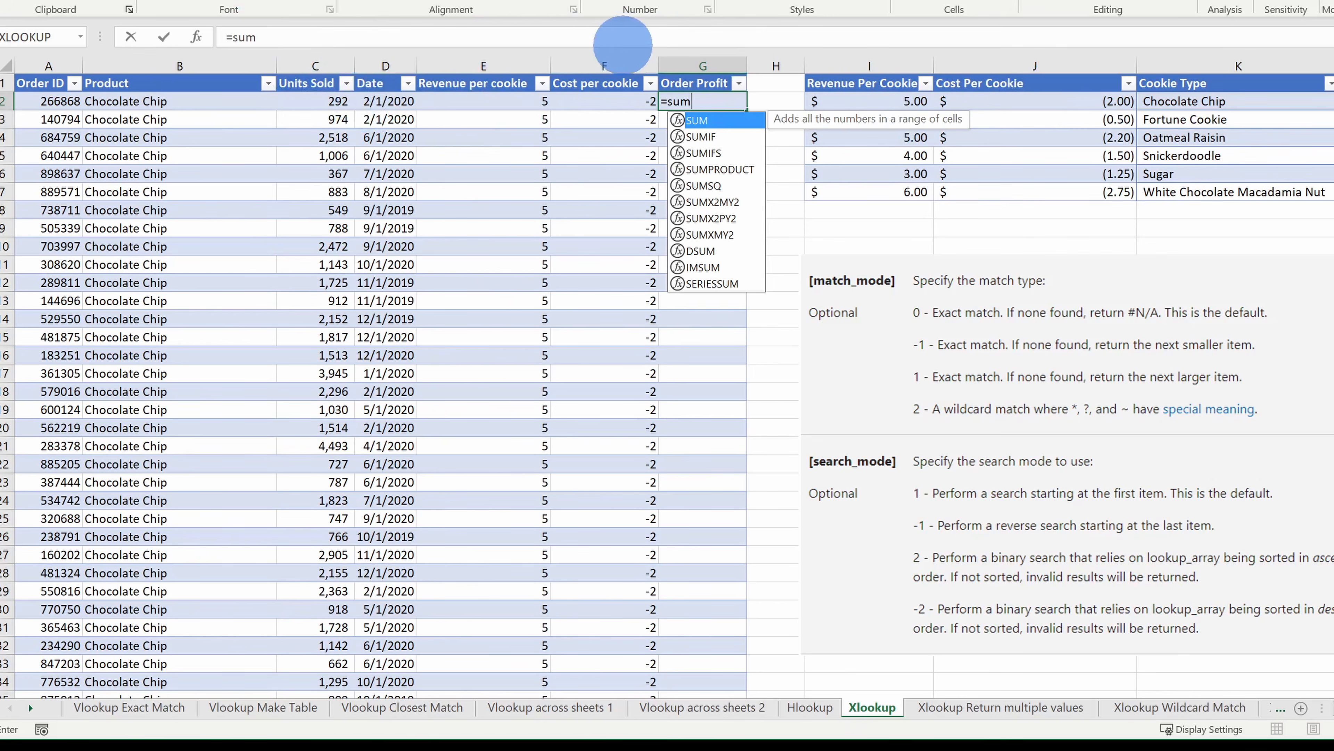
left_click(310, 31)
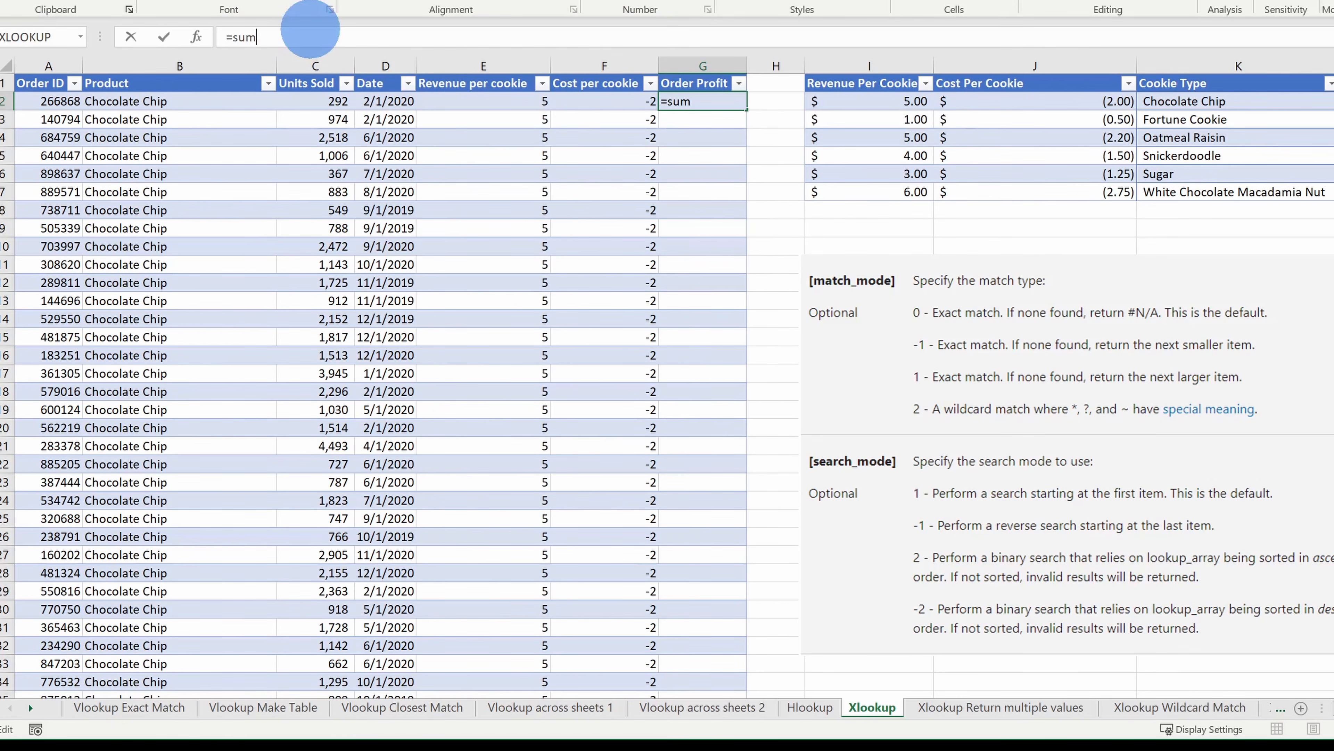
type("(")
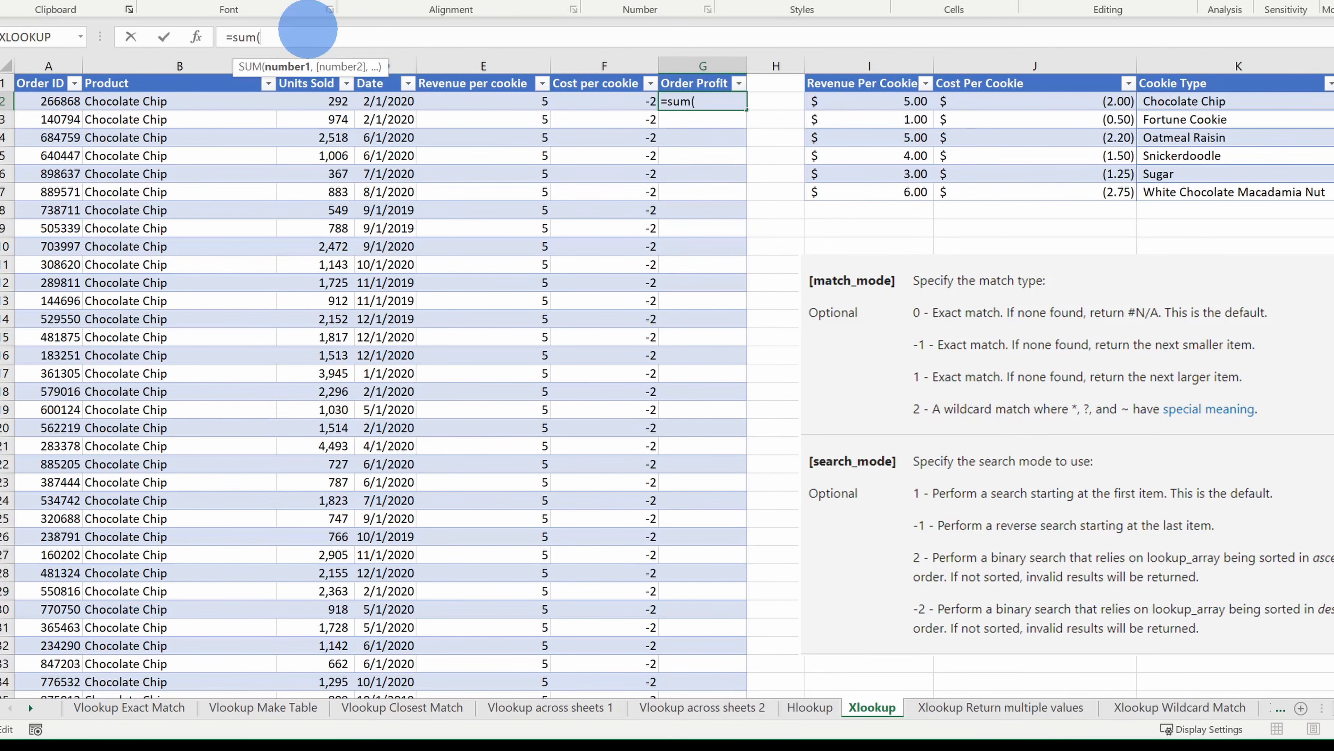
type("xlookup")
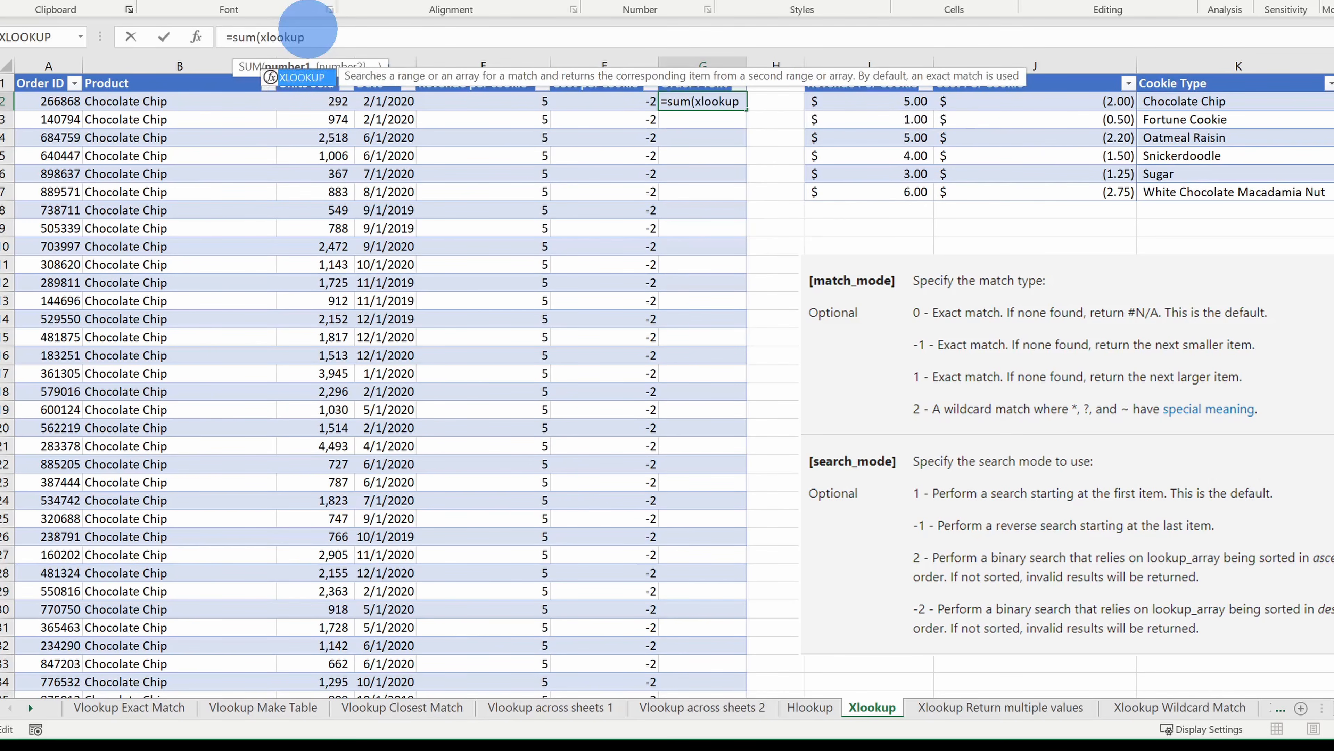
double_click(289, 77)
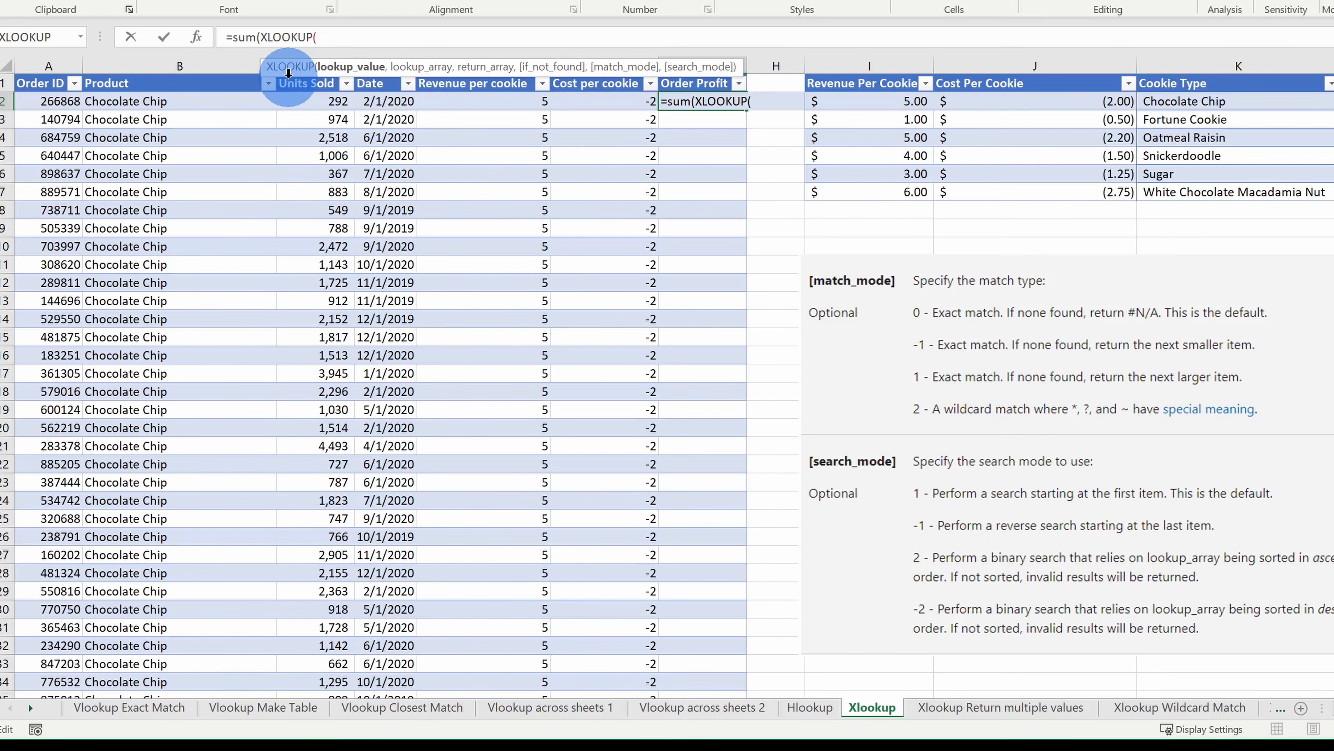
left_click(197, 37)
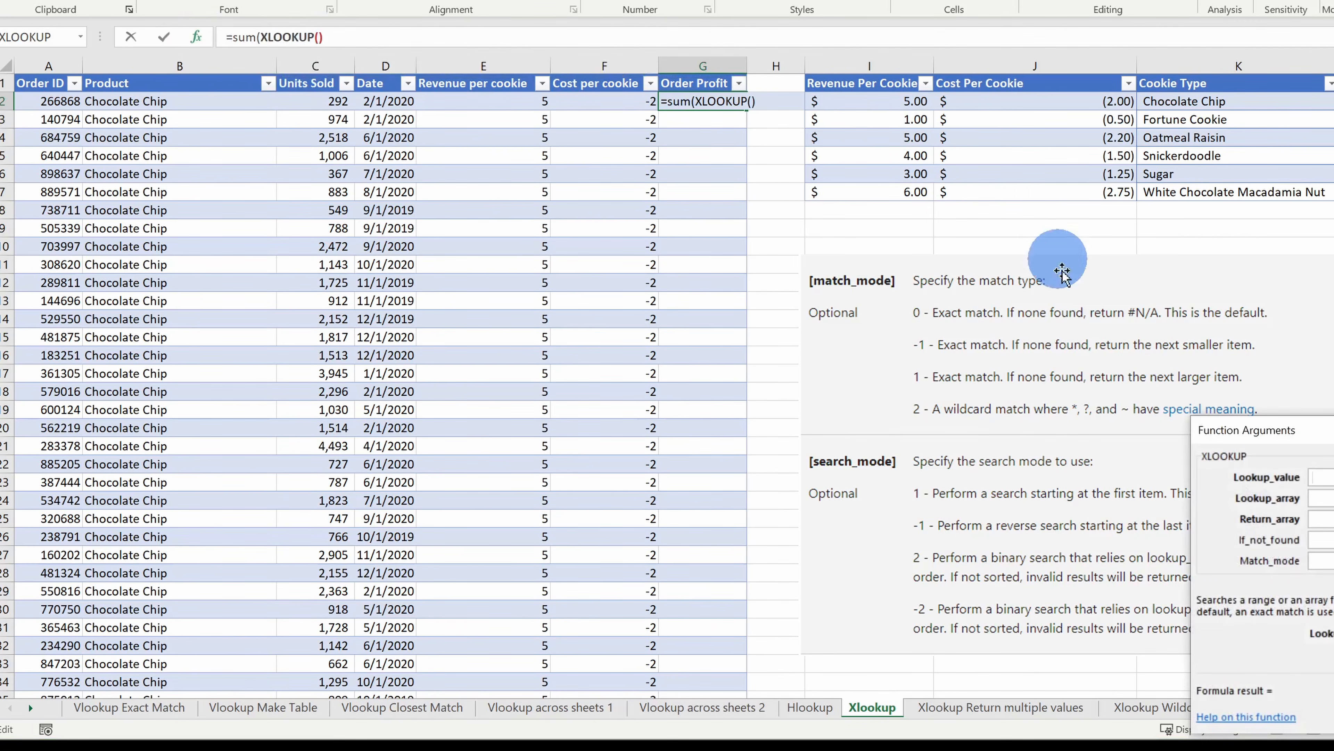
Step: Set the nested XLOOKUP's lookup_value to Product cell B2 and its lookup_array to the Cookie Type column K1:K7
left_click_drag(1244, 404, 929, 247)
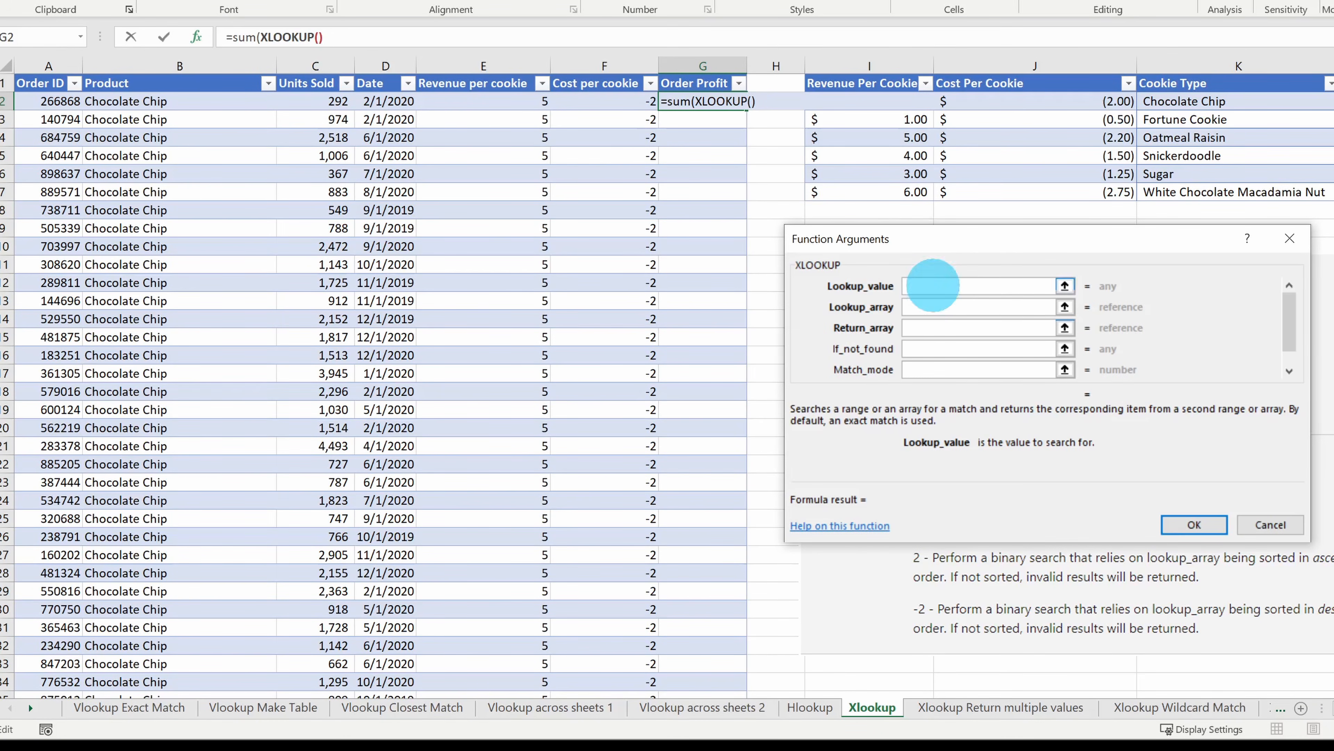
left_click(148, 101)
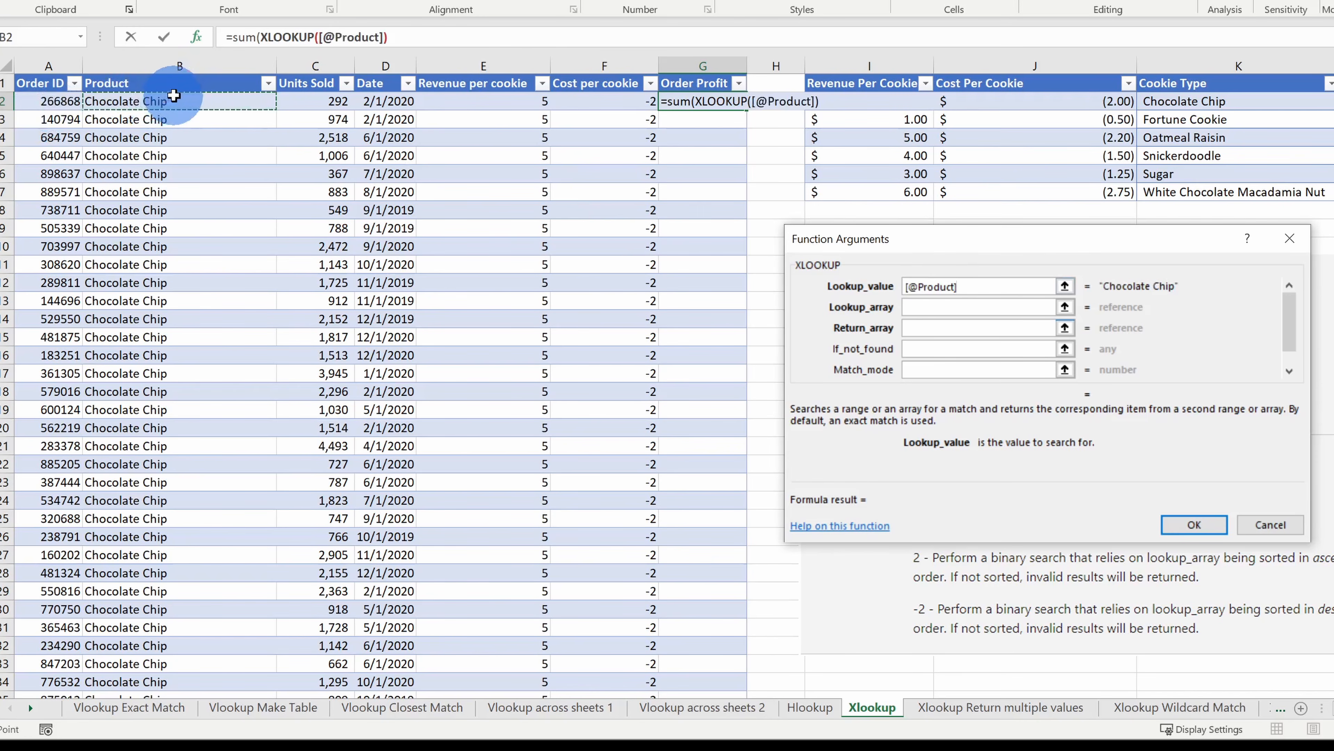
left_click(932, 307)
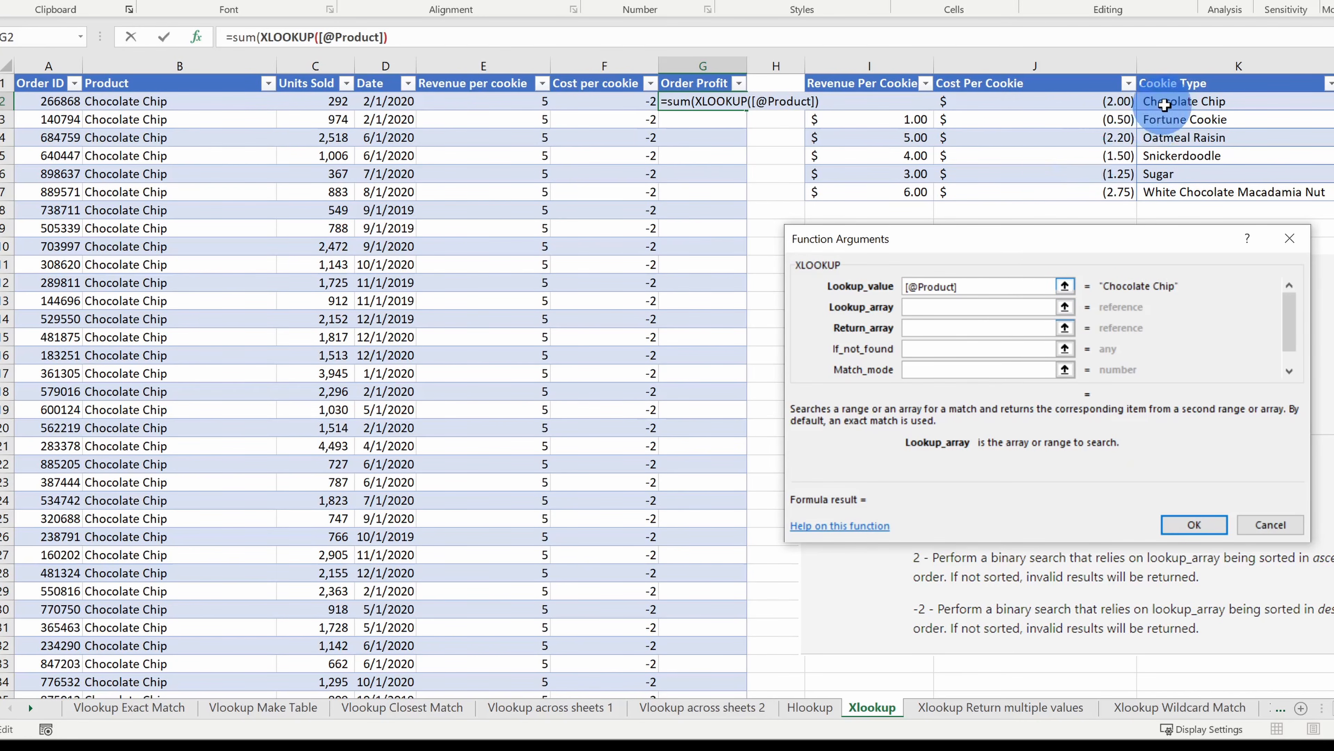
left_click_drag(1190, 83, 1190, 191)
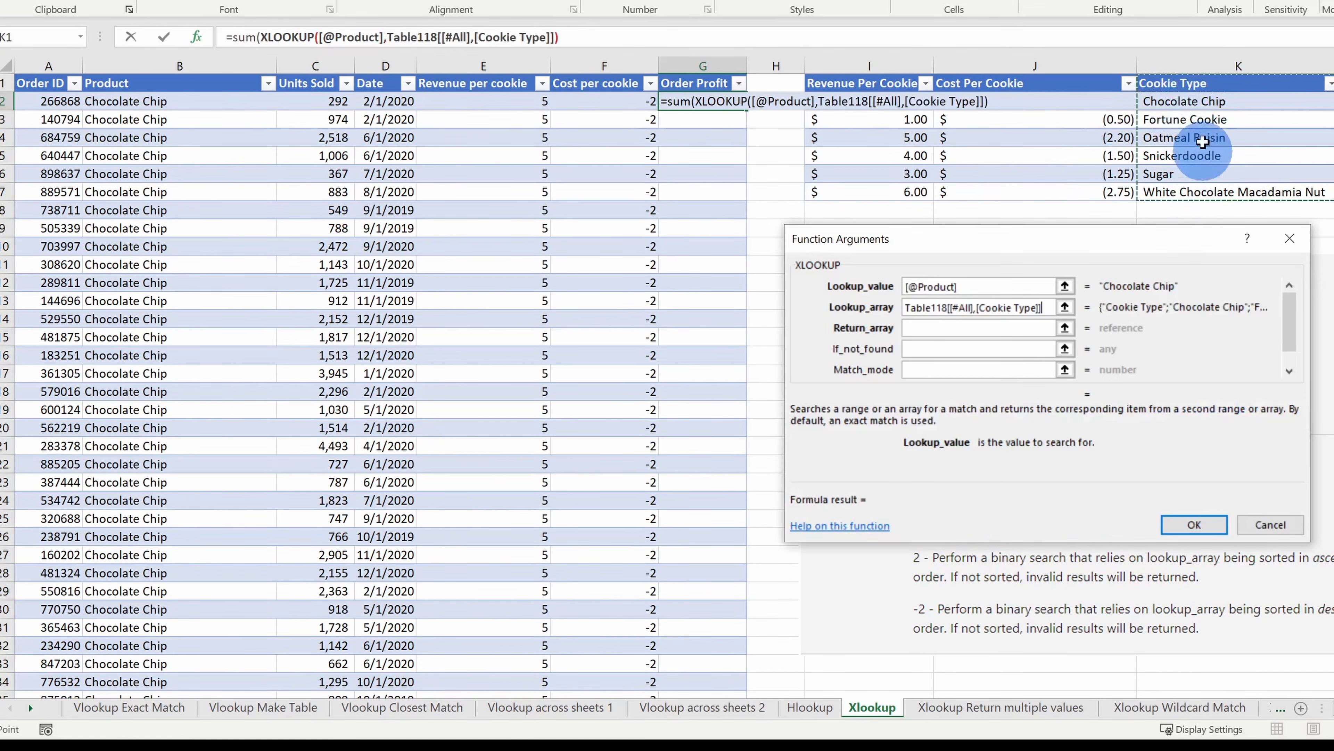
Step: Set the nested XLOOKUP's return_array to the Revenue Per Cookie and Cost Per Cookie columns I1:J7 and accept the arguments
left_click(919, 332)
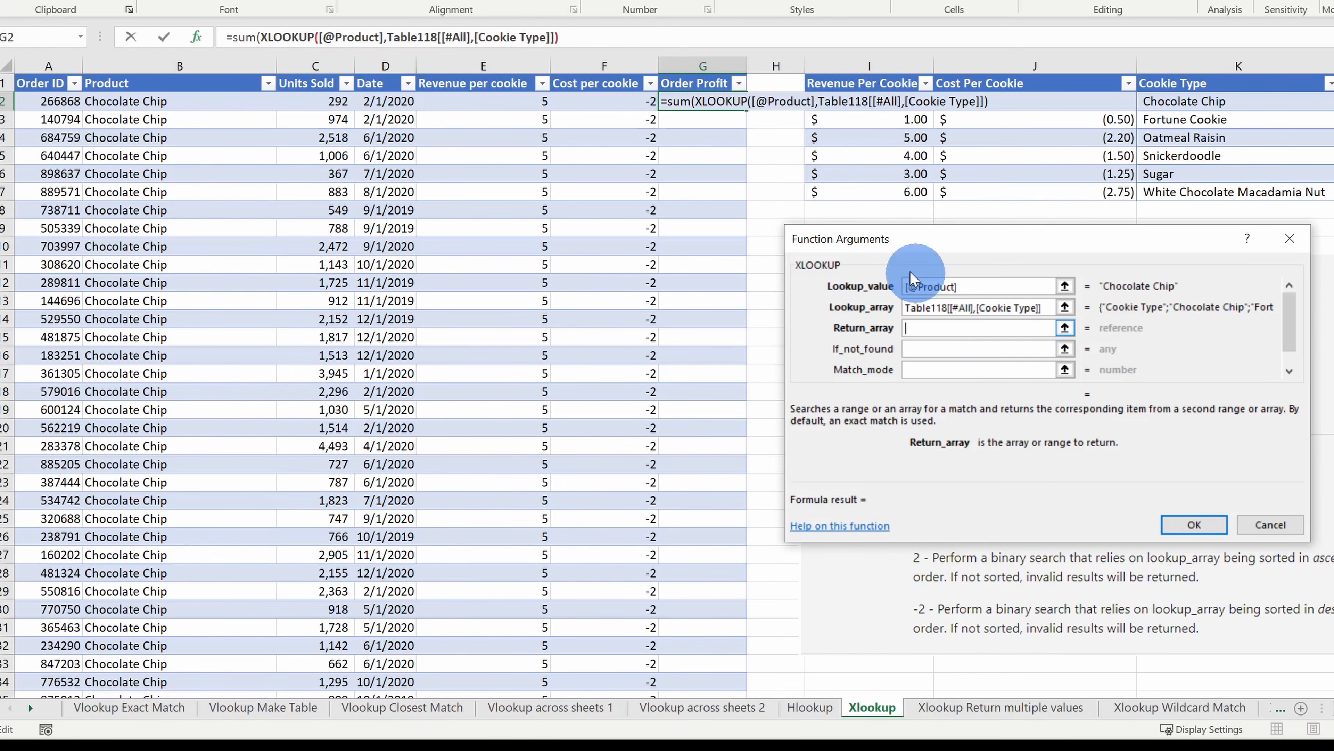
left_click_drag(881, 80, 999, 110)
left_click_drag(1051, 177, 1061, 186)
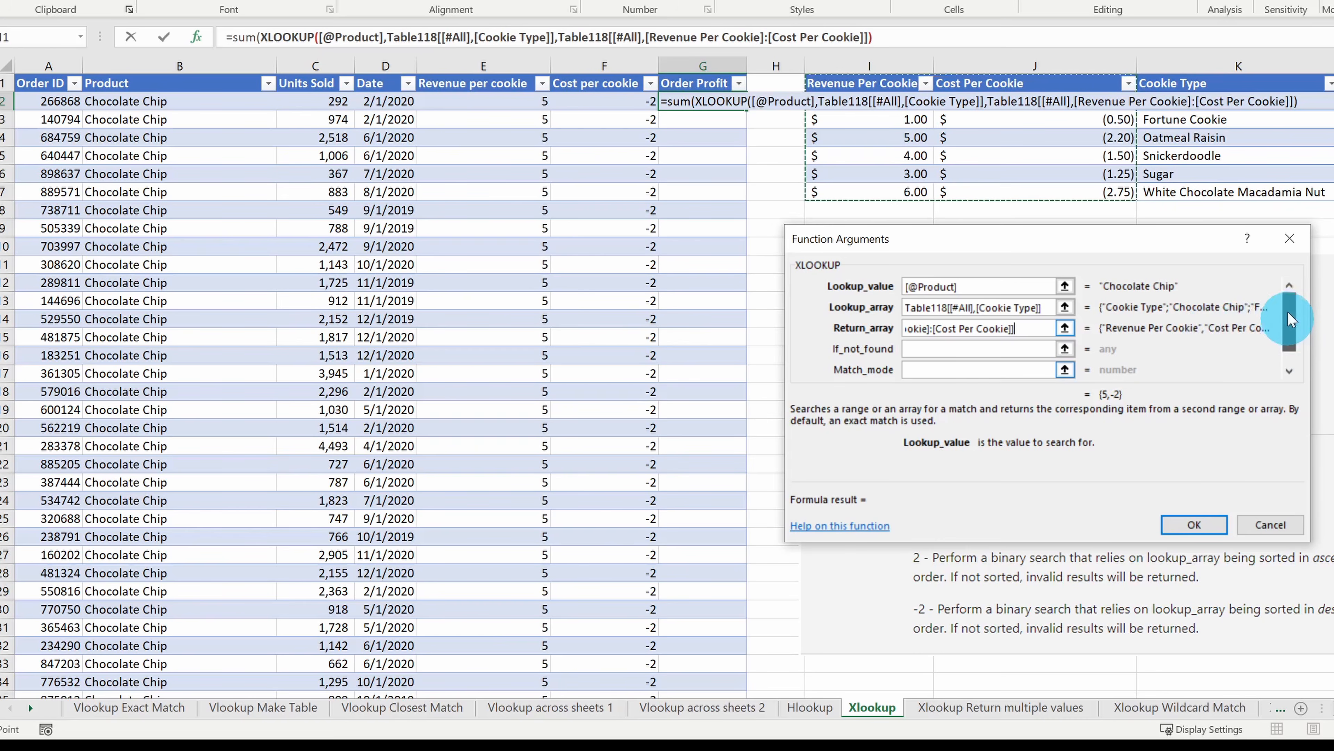
left_click(1191, 520)
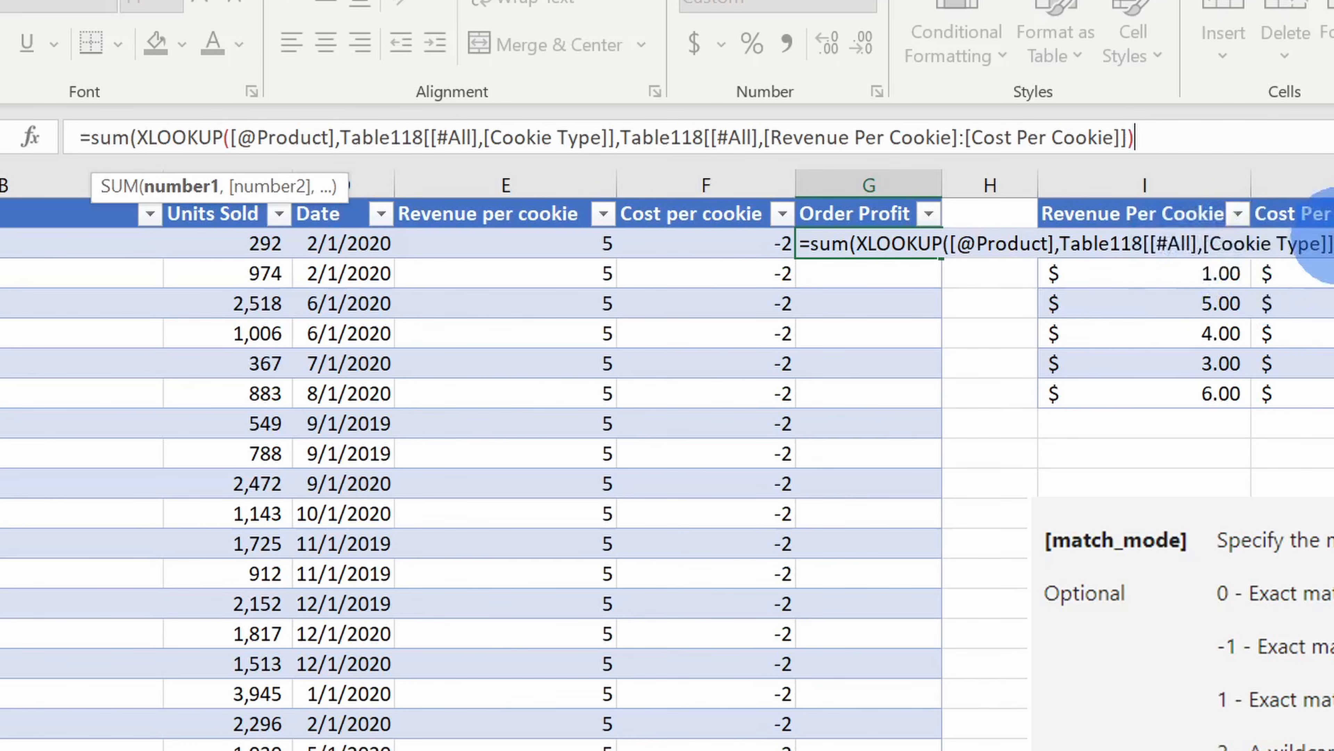
Step: Multiply the XLOOKUP result by Units Sold cell C2 inside the SUM and complete the Order Profit formula
type("*")
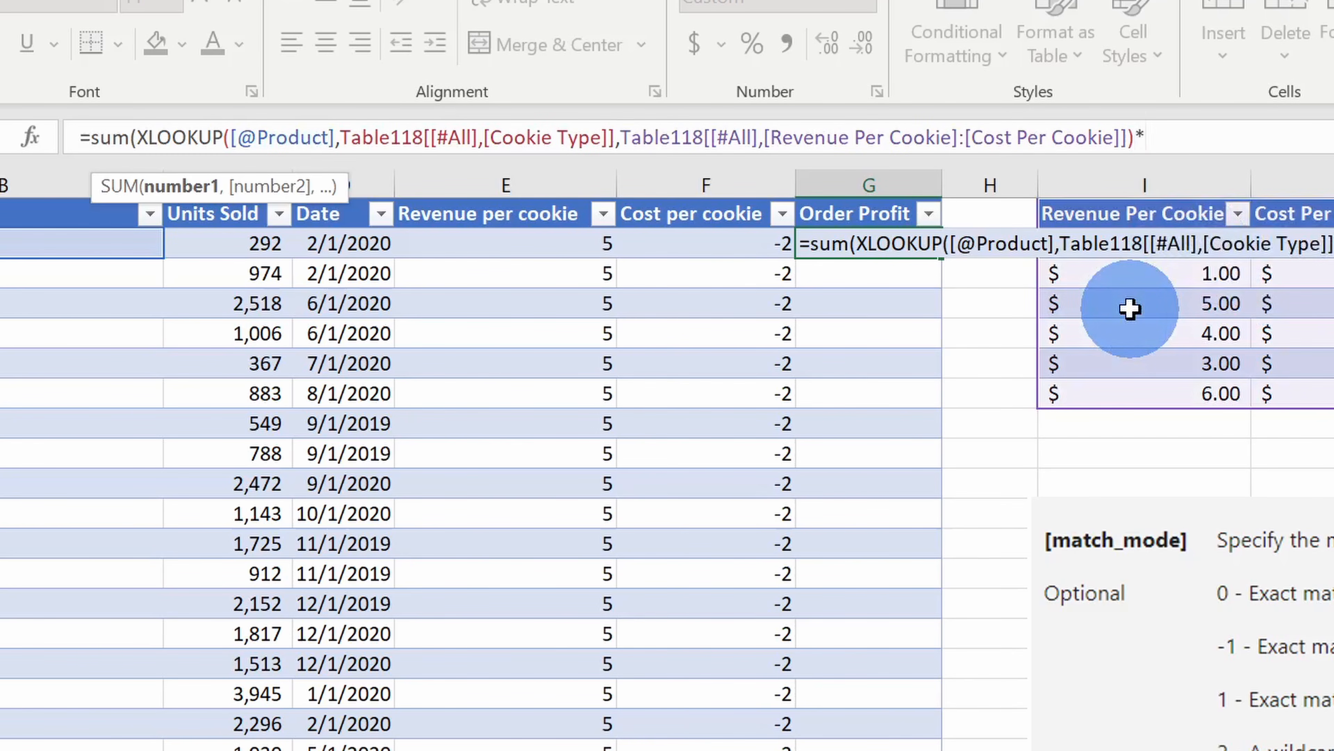
left_click(247, 244)
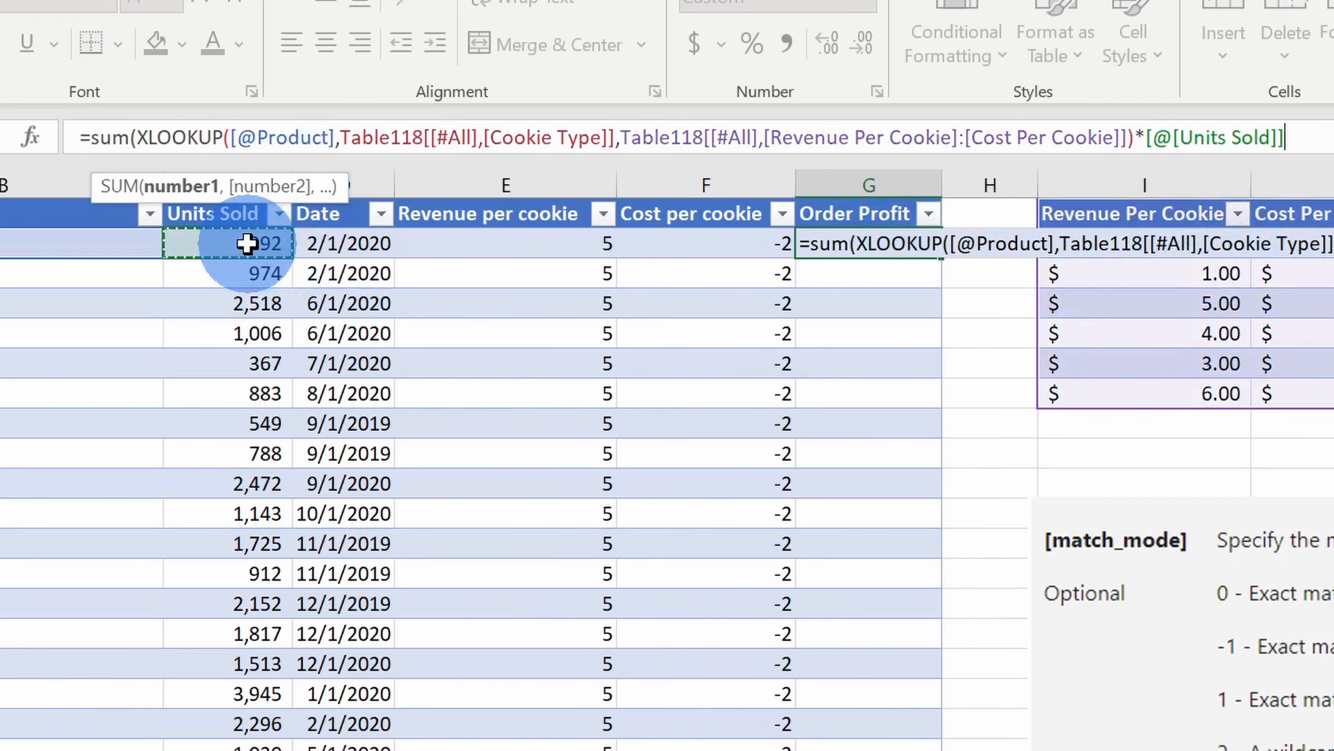
type(")")
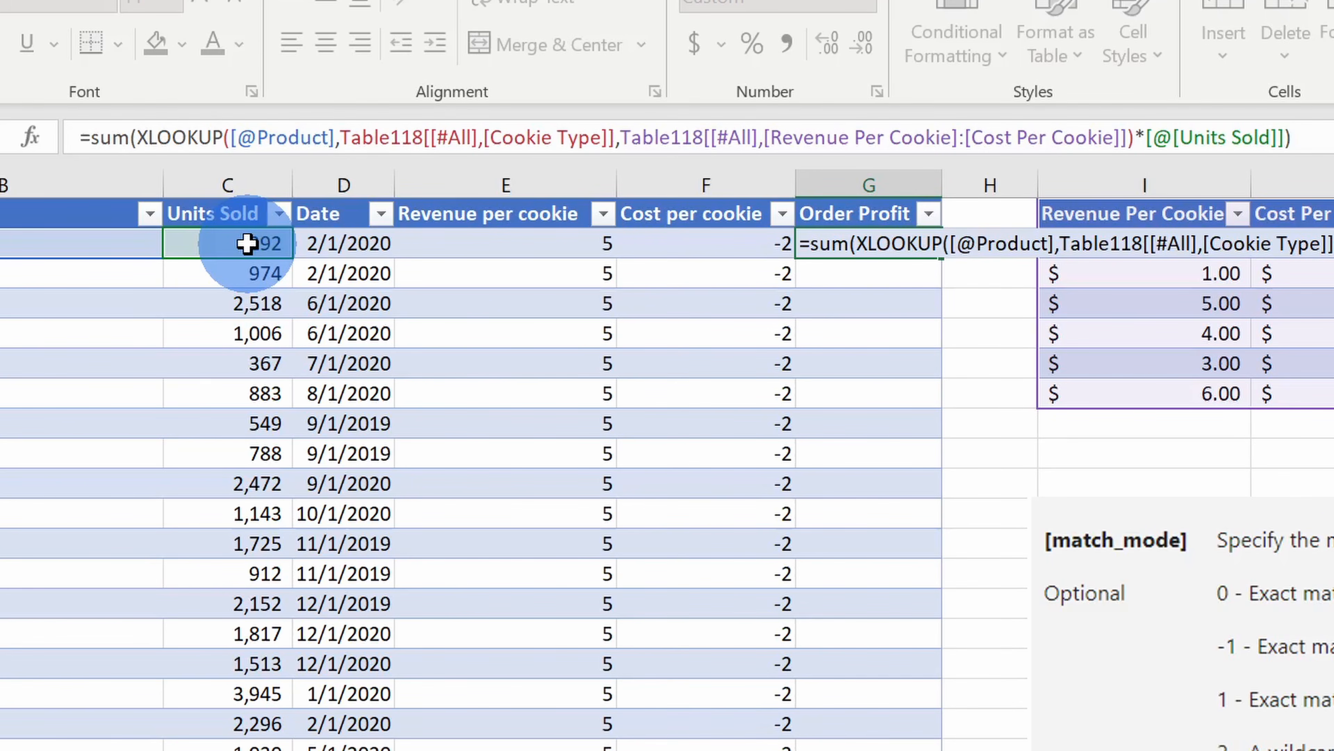
key("Return")
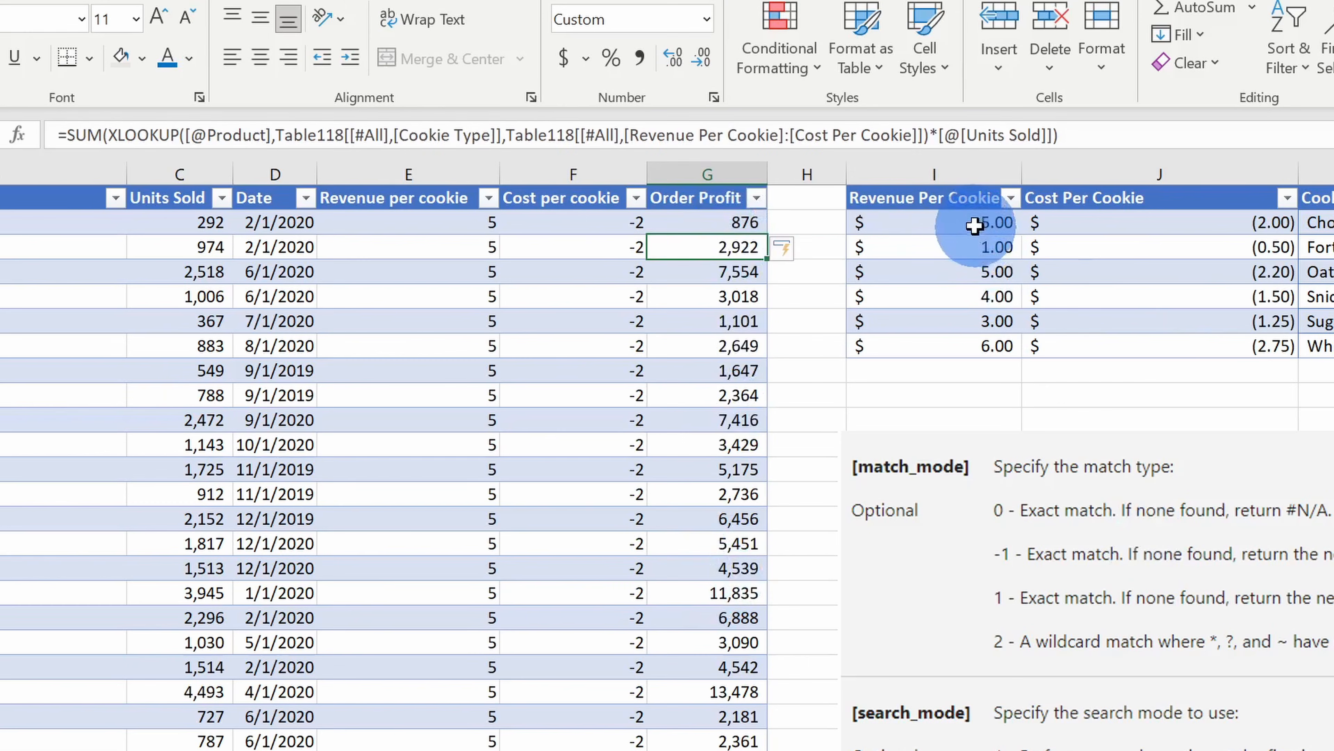
left_click_drag(974, 224, 1182, 340)
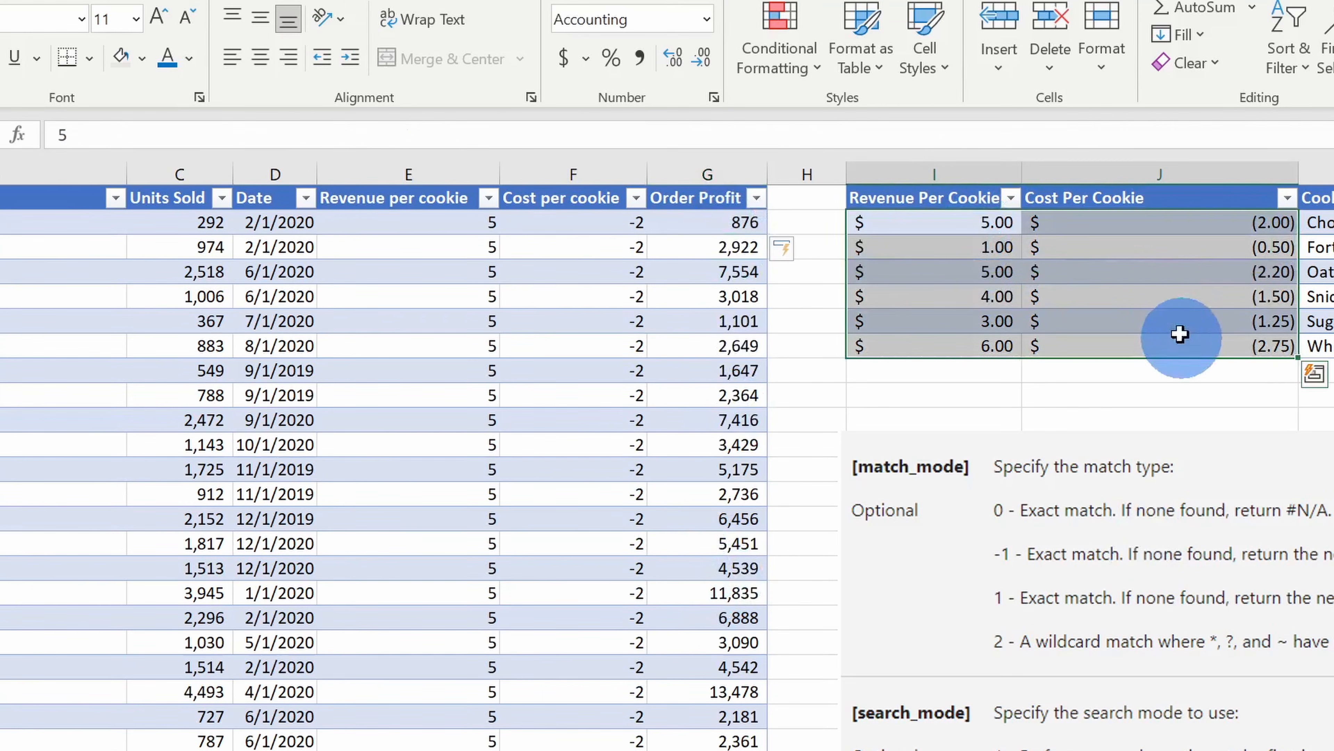
left_click(1177, 293)
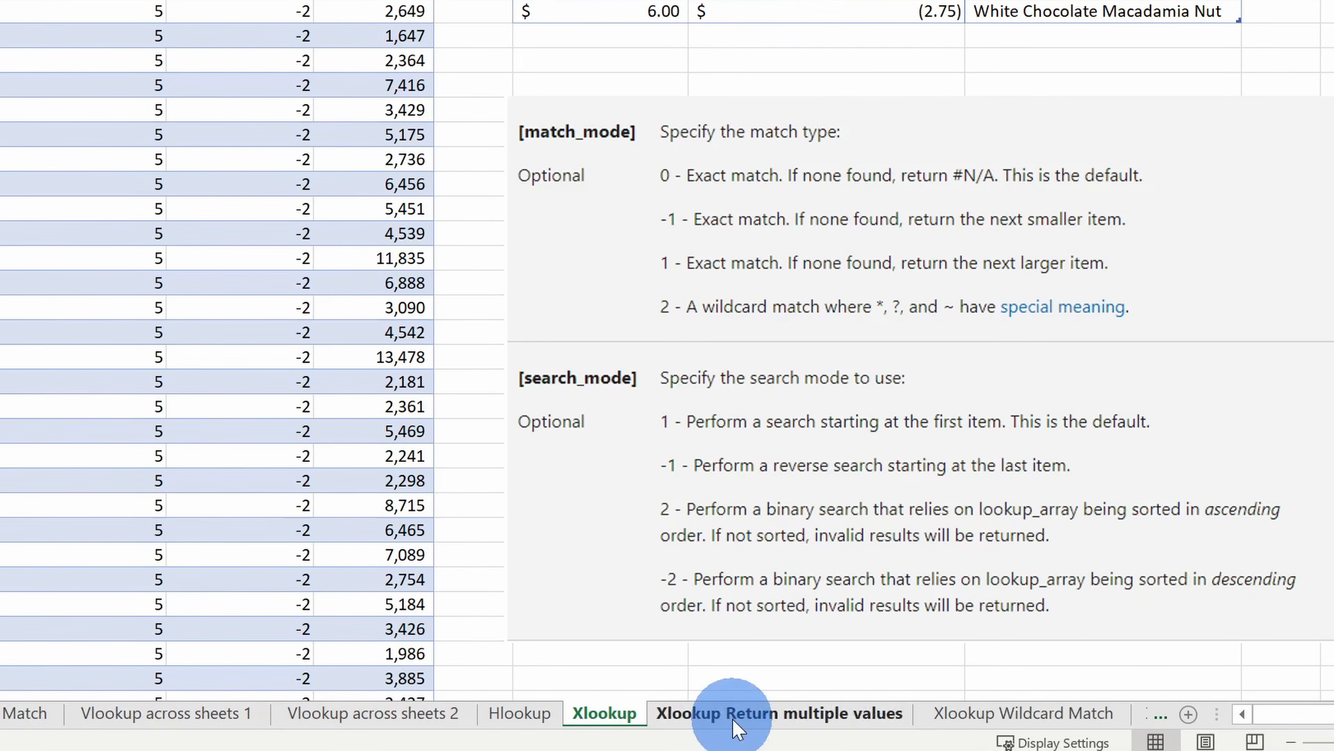
Step: Open the Xlookup Return multiple values sheet and select cell F2 in the empty Revenue per cookie column
left_click(736, 728)
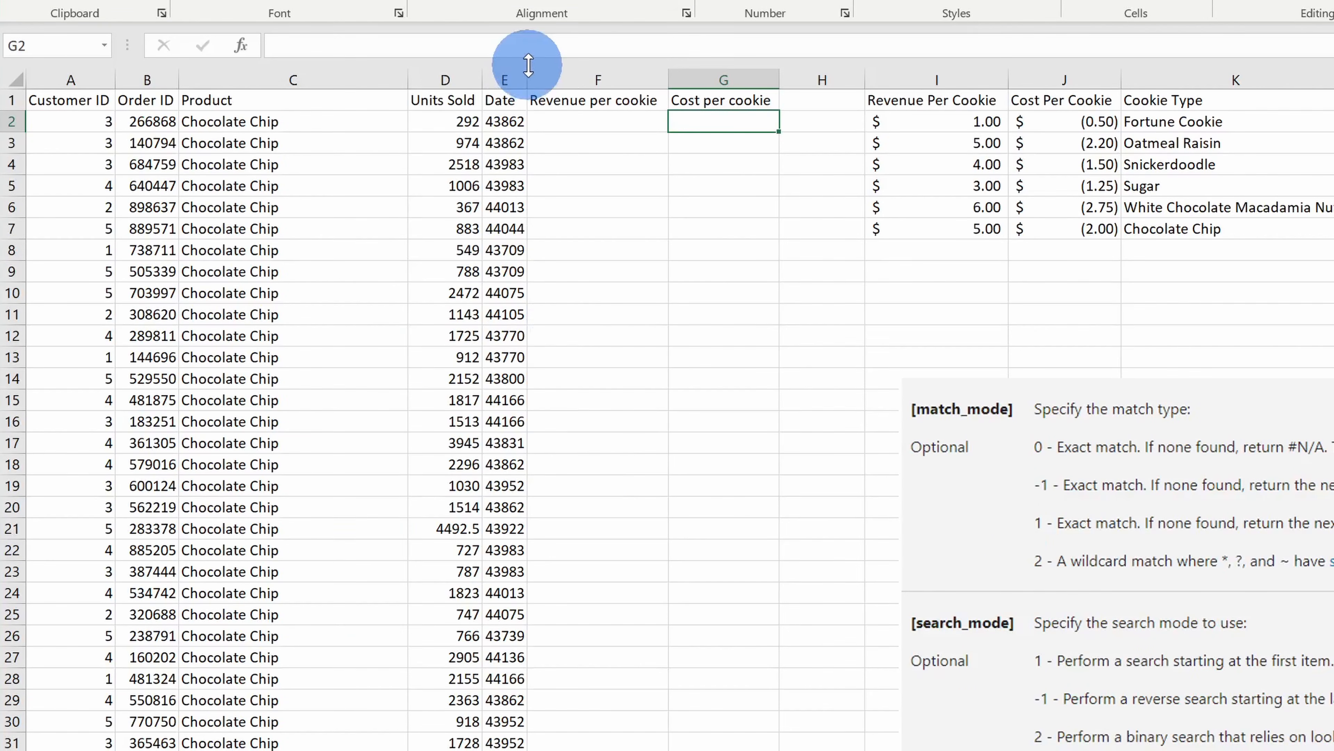
left_click(593, 111)
left_click(718, 119)
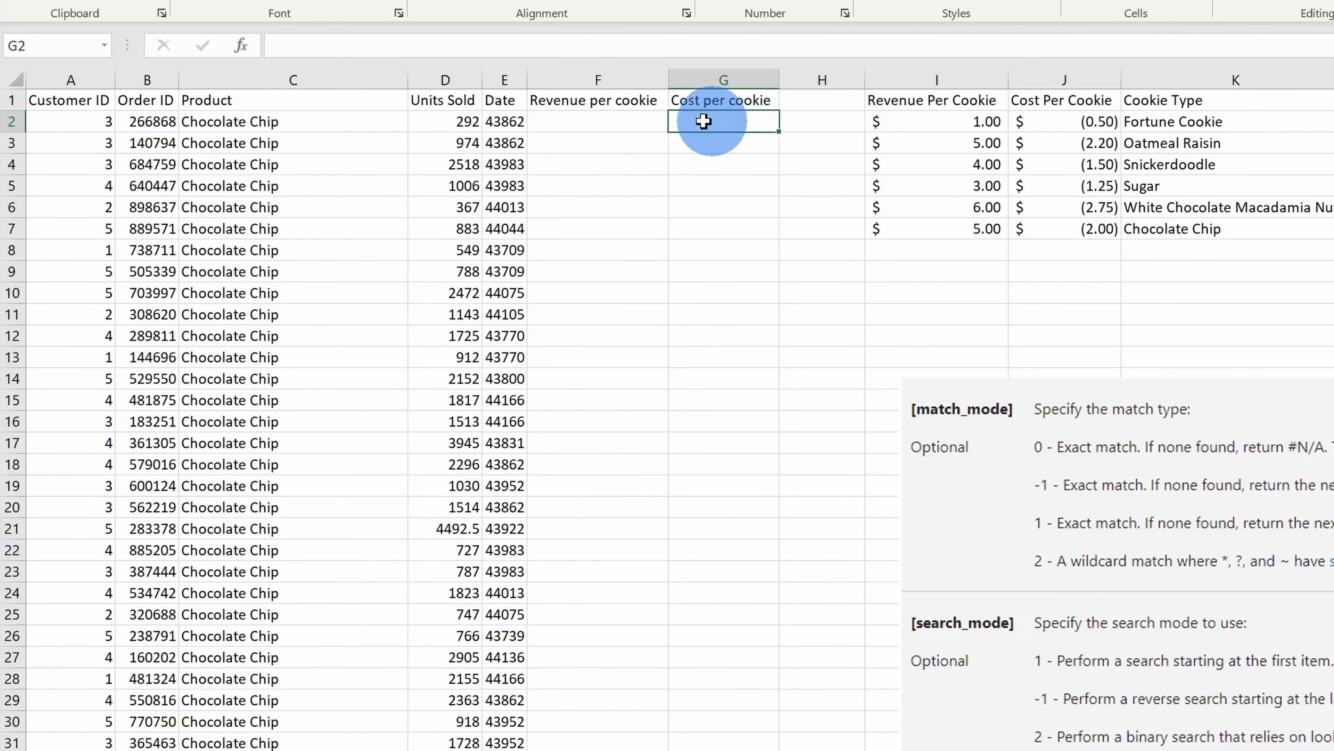
left_click(599, 121)
left_click_drag(598, 121, 596, 369)
left_click_drag(715, 118, 736, 417)
left_click(709, 271)
left_click(627, 121)
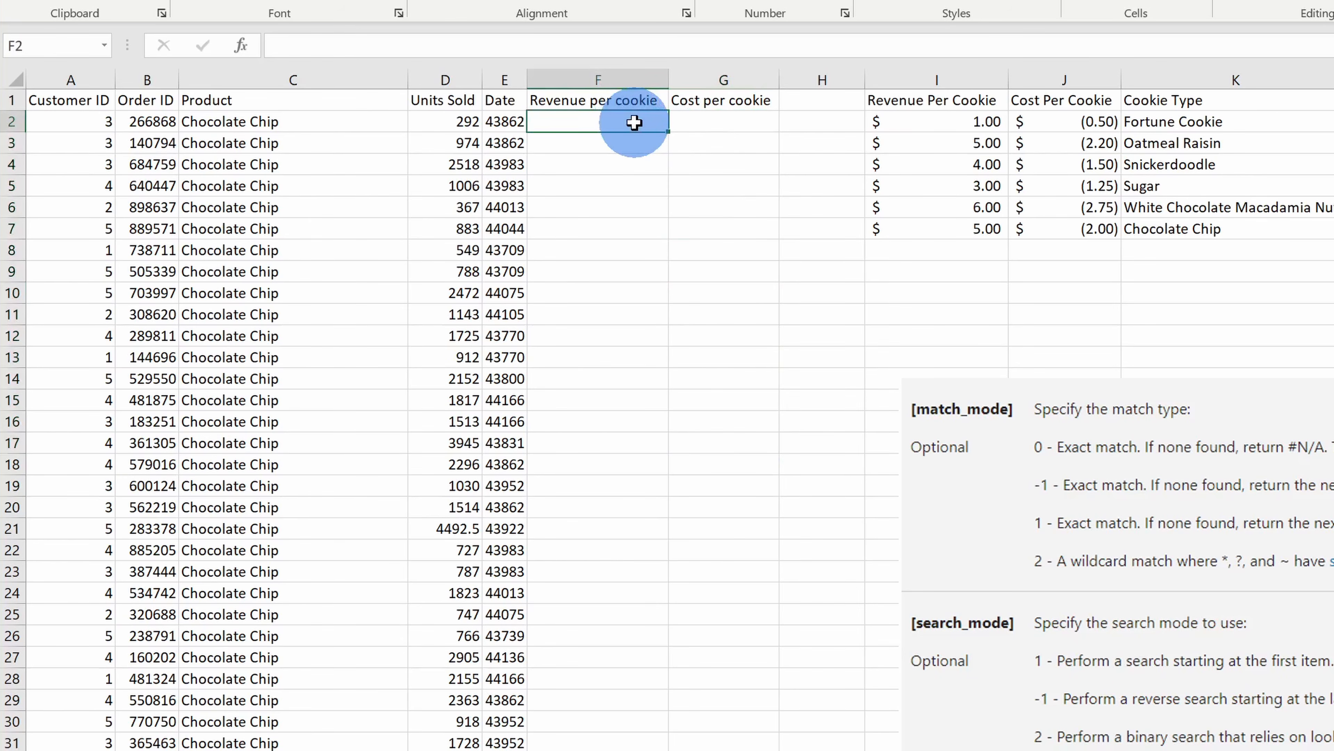
Step: Insert XLOOKUP in F2 with lookup_value set to Product cell C2 and lookup_array set to Cookie Type range K1:K7
type("=xl")
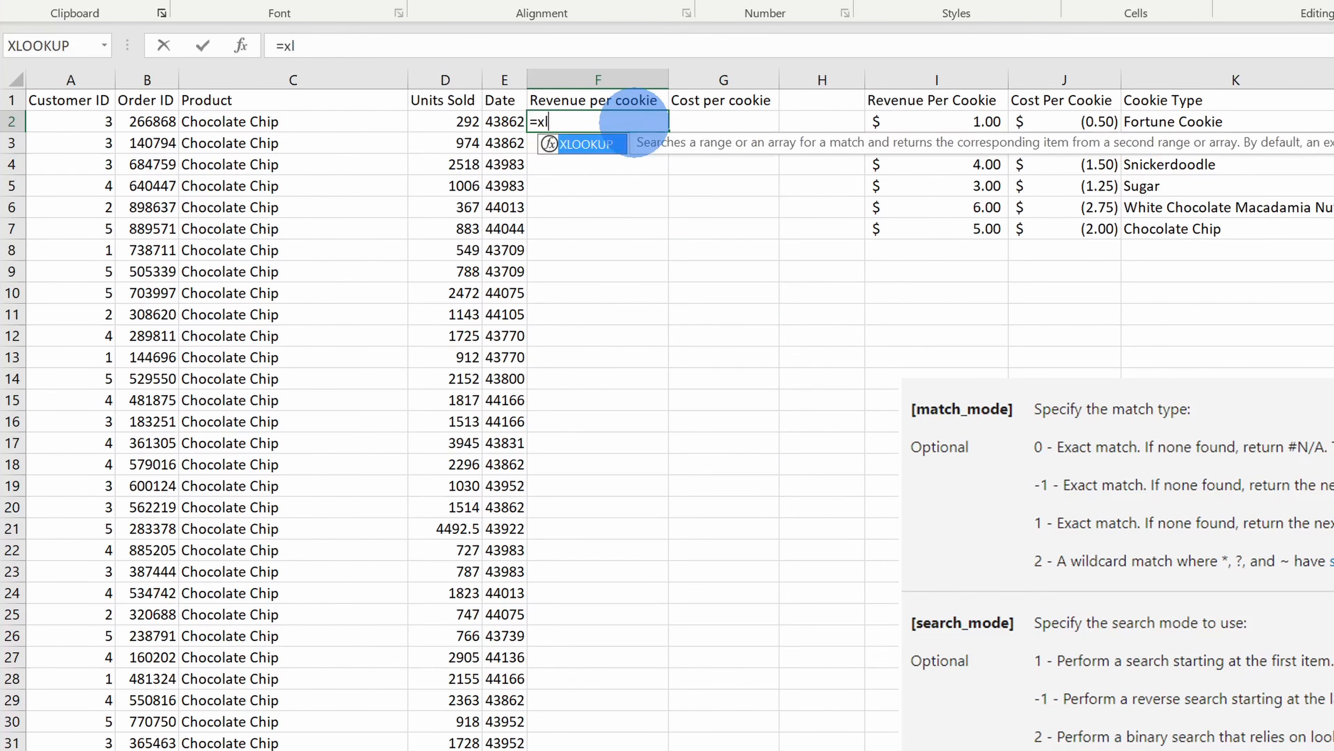
type("ookup(")
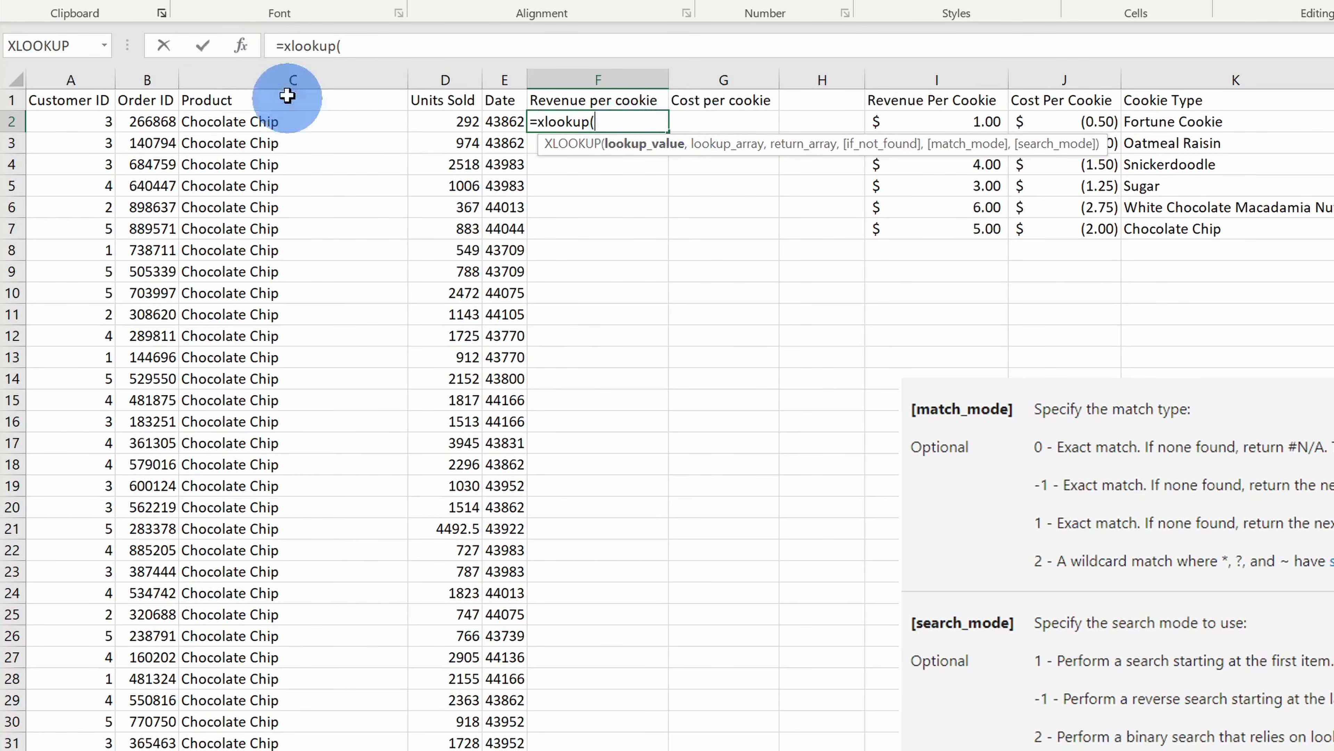
left_click(240, 46)
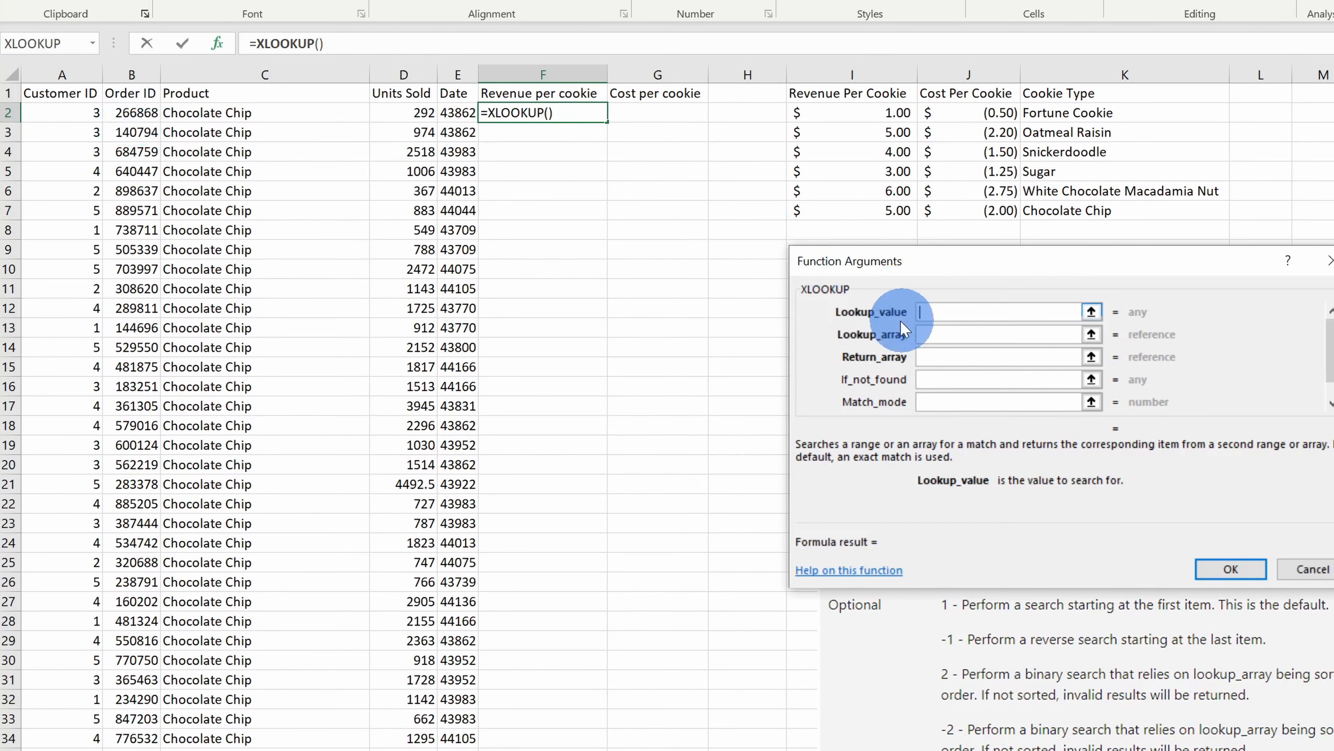
left_click(226, 114)
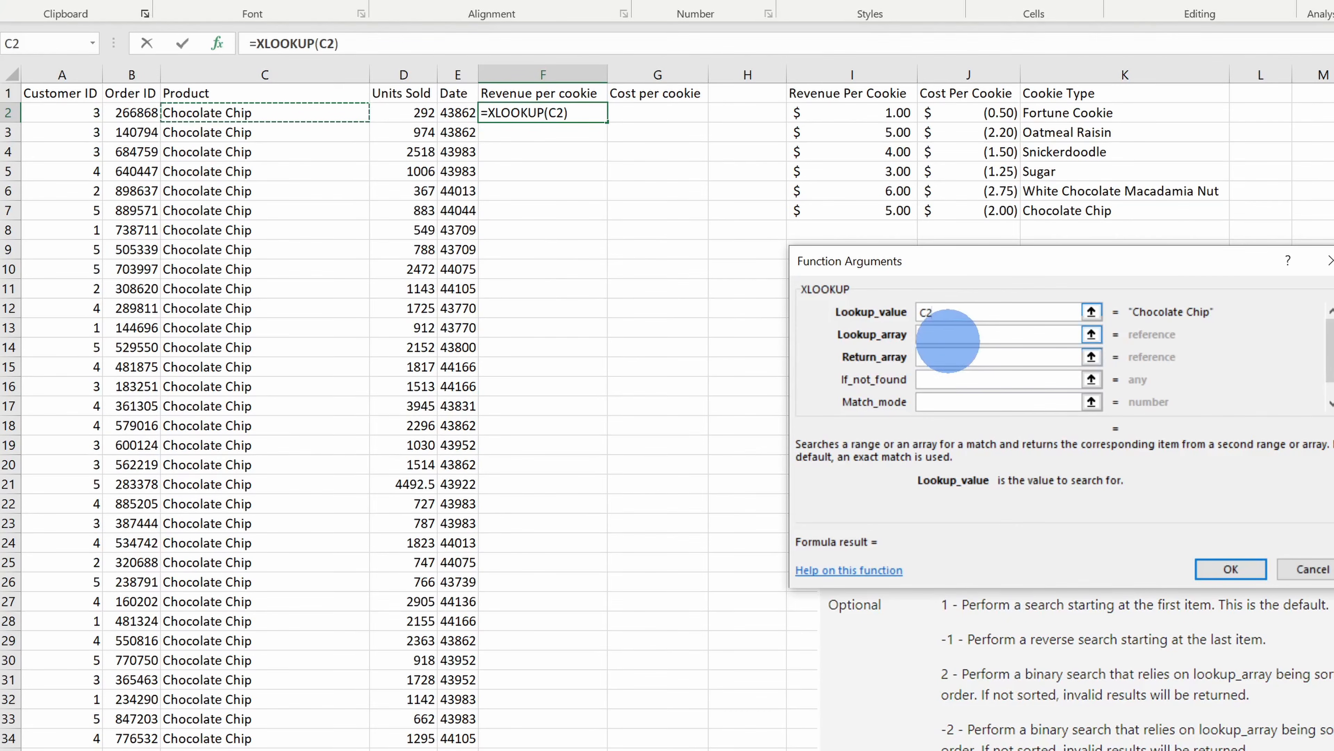
left_click(948, 335)
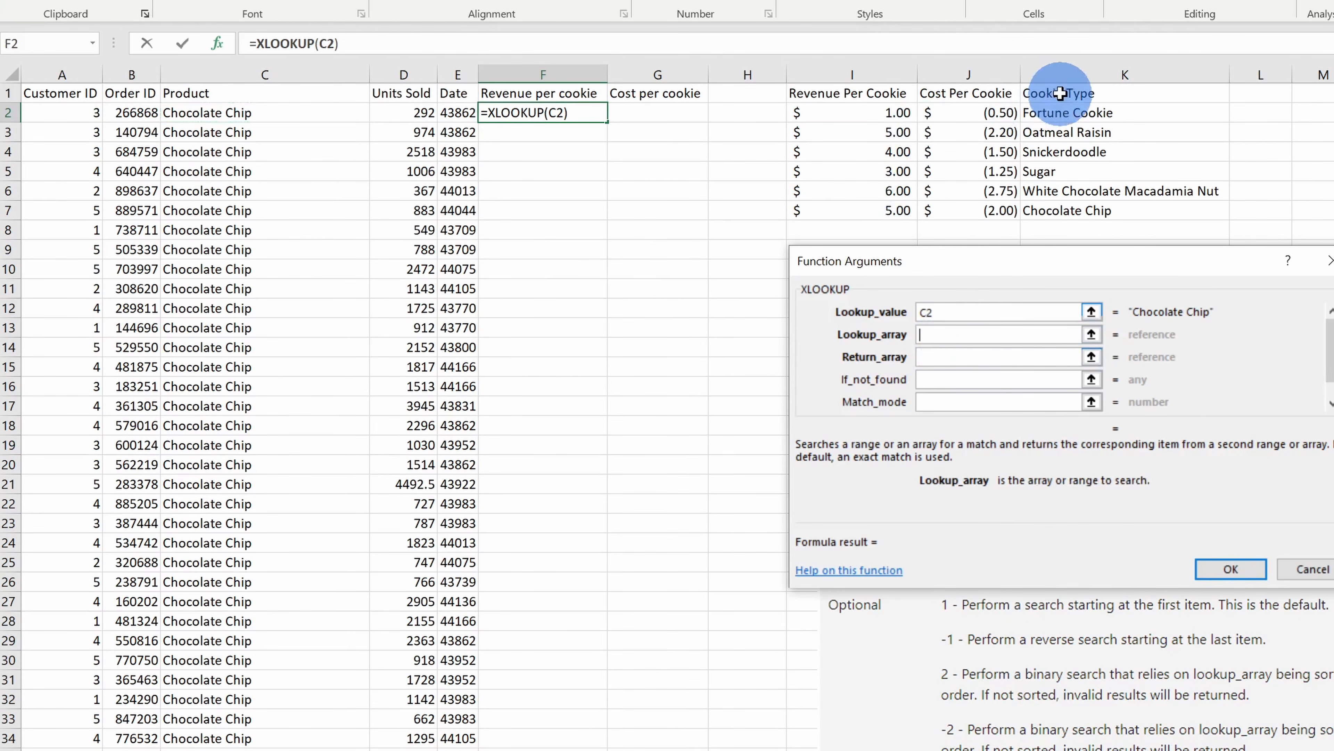
left_click_drag(1061, 93, 1063, 214)
Step: Set return_array to I1:J7 to return both revenue and cost, and complete the XLOOKUP formula in F2
left_click(952, 355)
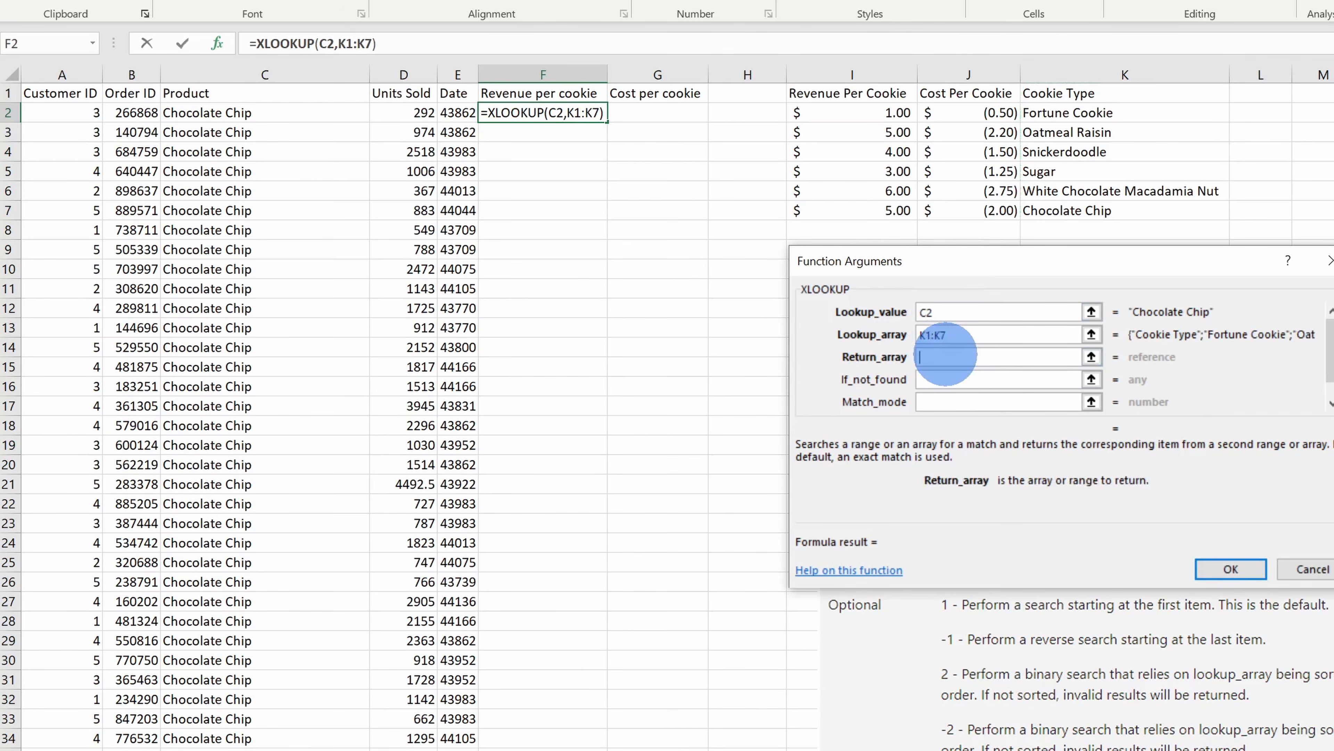
left_click(852, 94)
left_click_drag(852, 93, 969, 210)
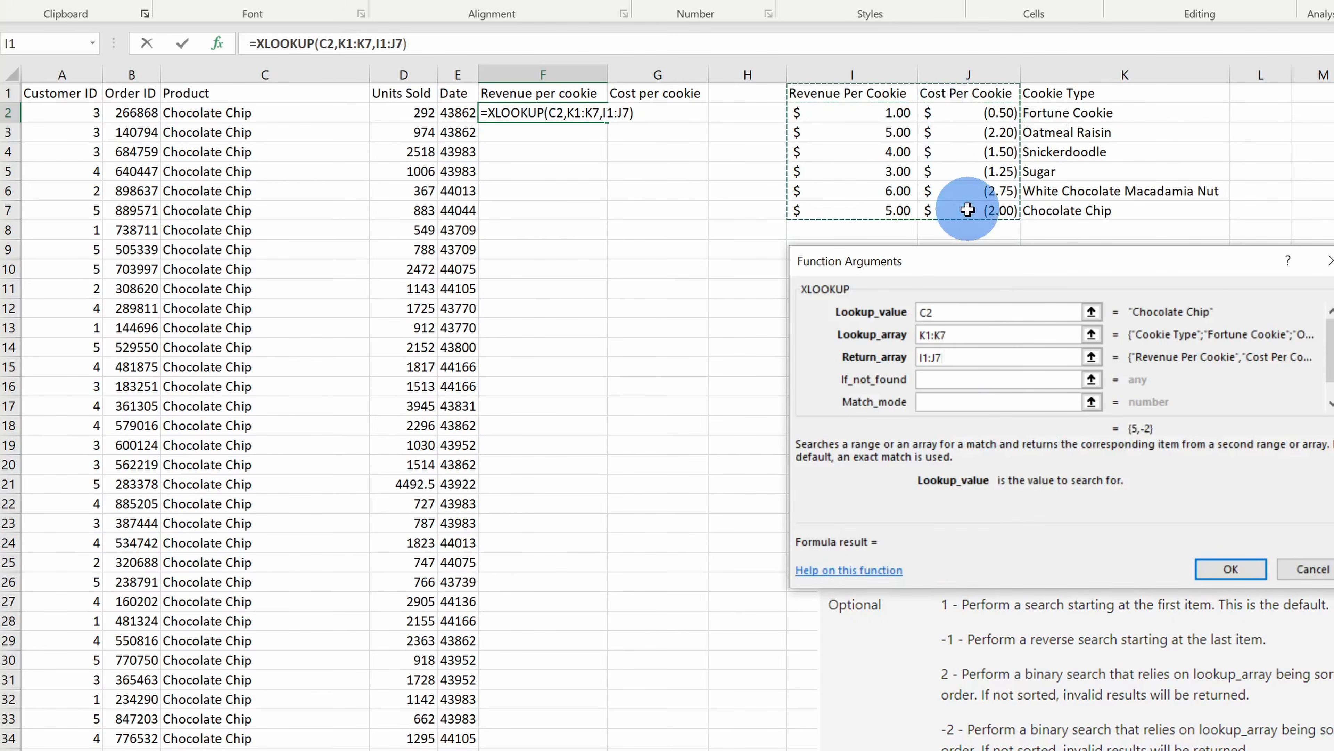
left_click(1246, 570)
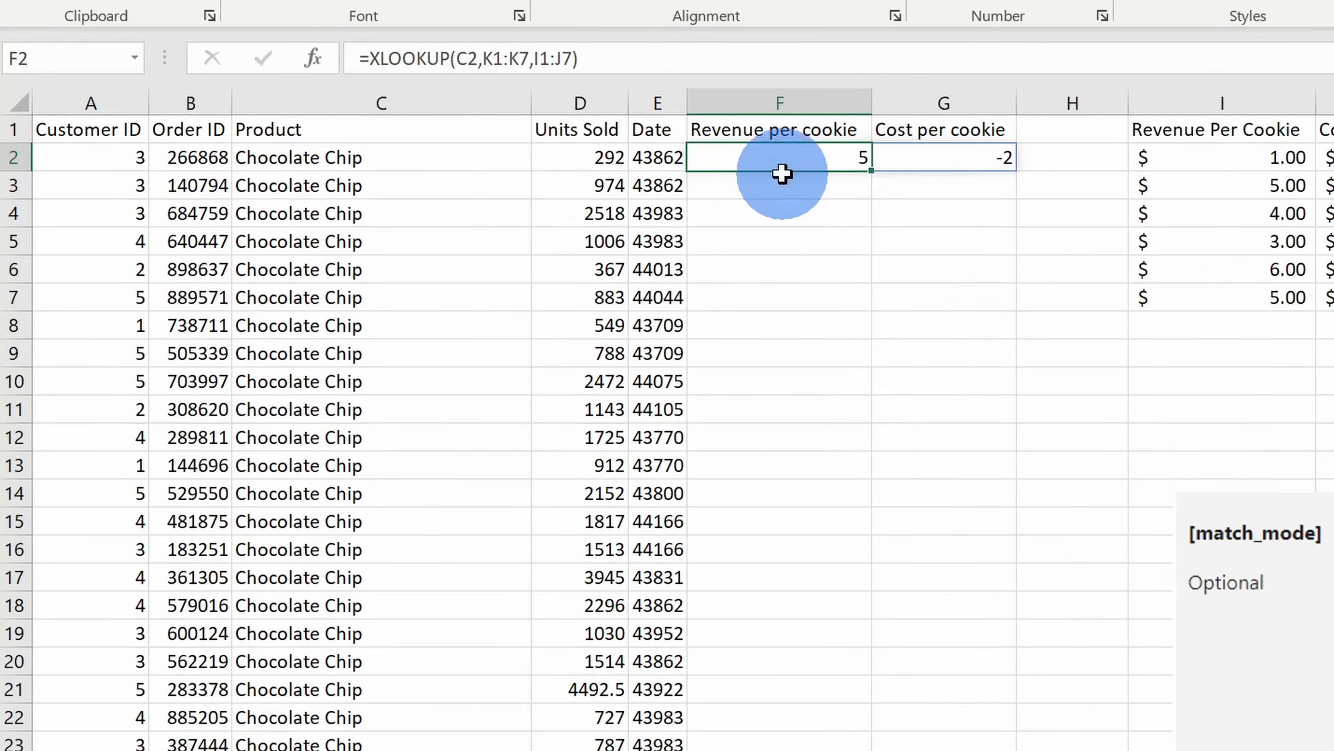
left_click(888, 163)
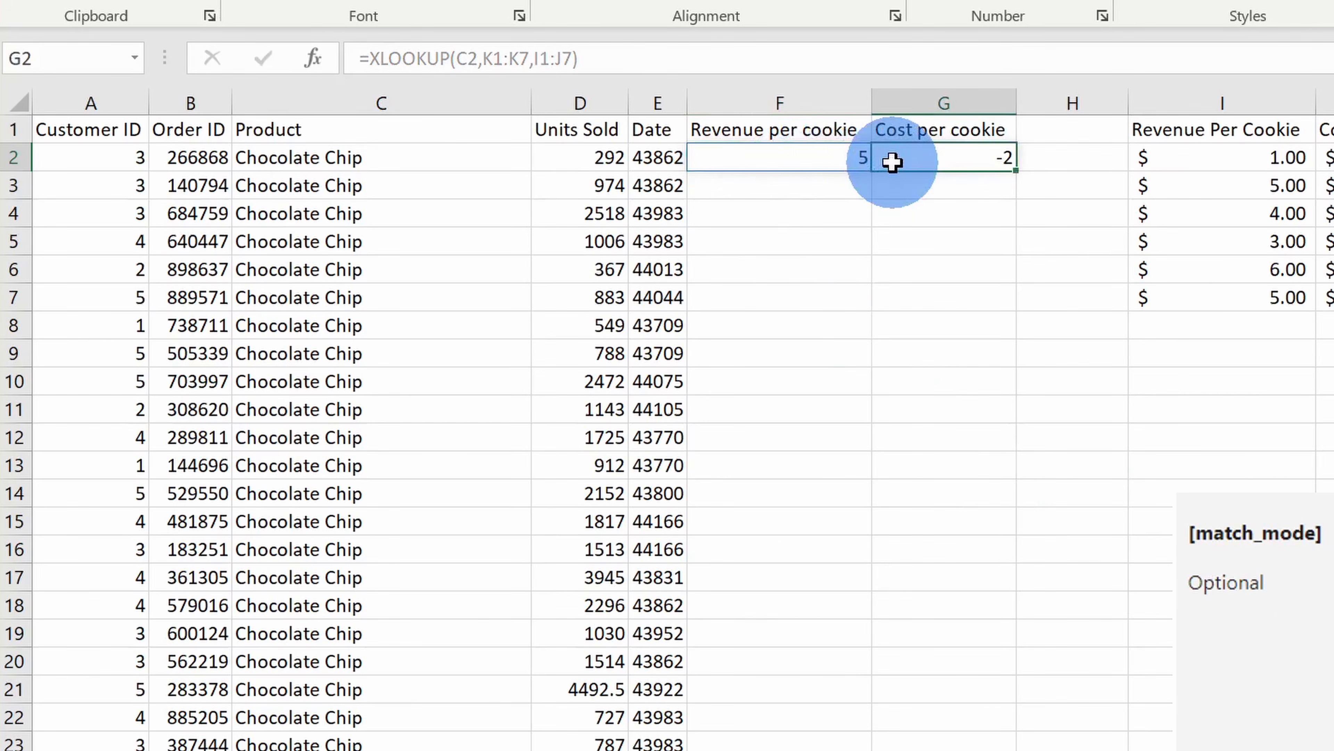
left_click(947, 204)
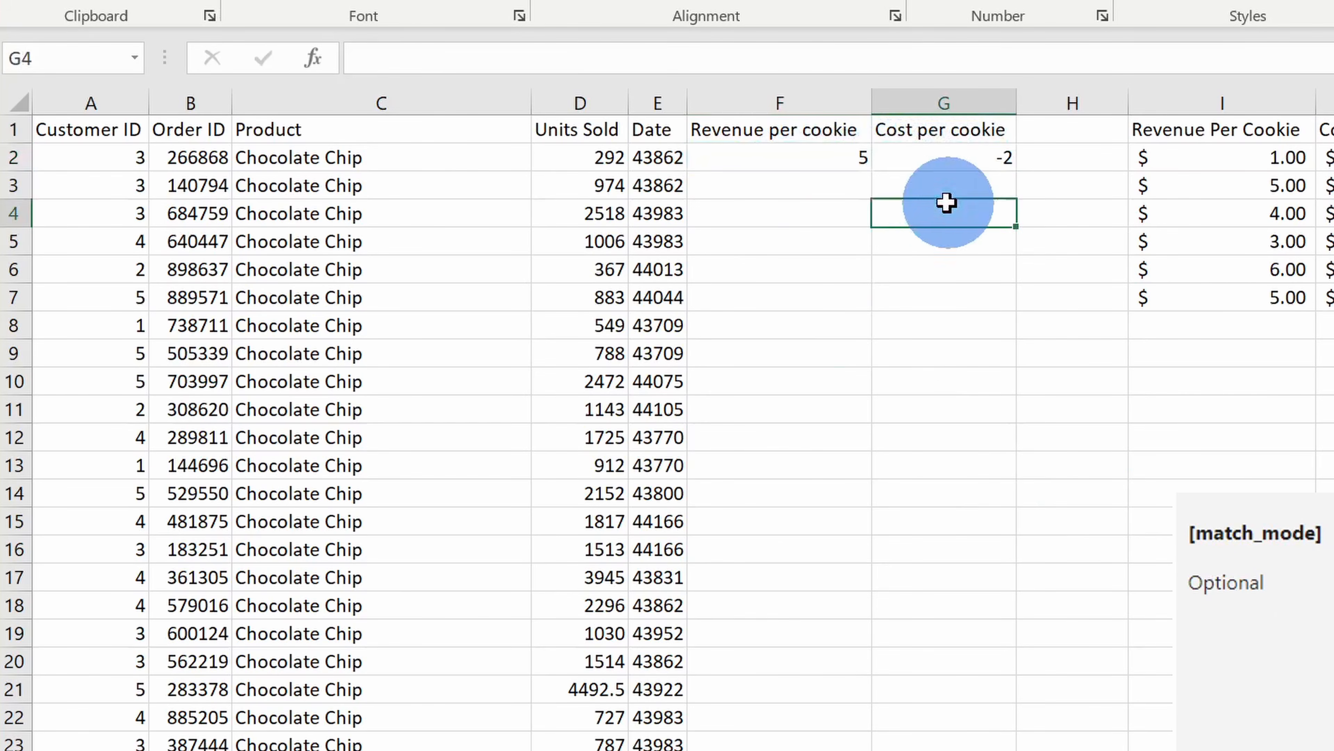
Step: Make the lookup and return ranges in the F2 formula absolute as $K$1:$K$7 and $I$1:$J$7
left_click(796, 166)
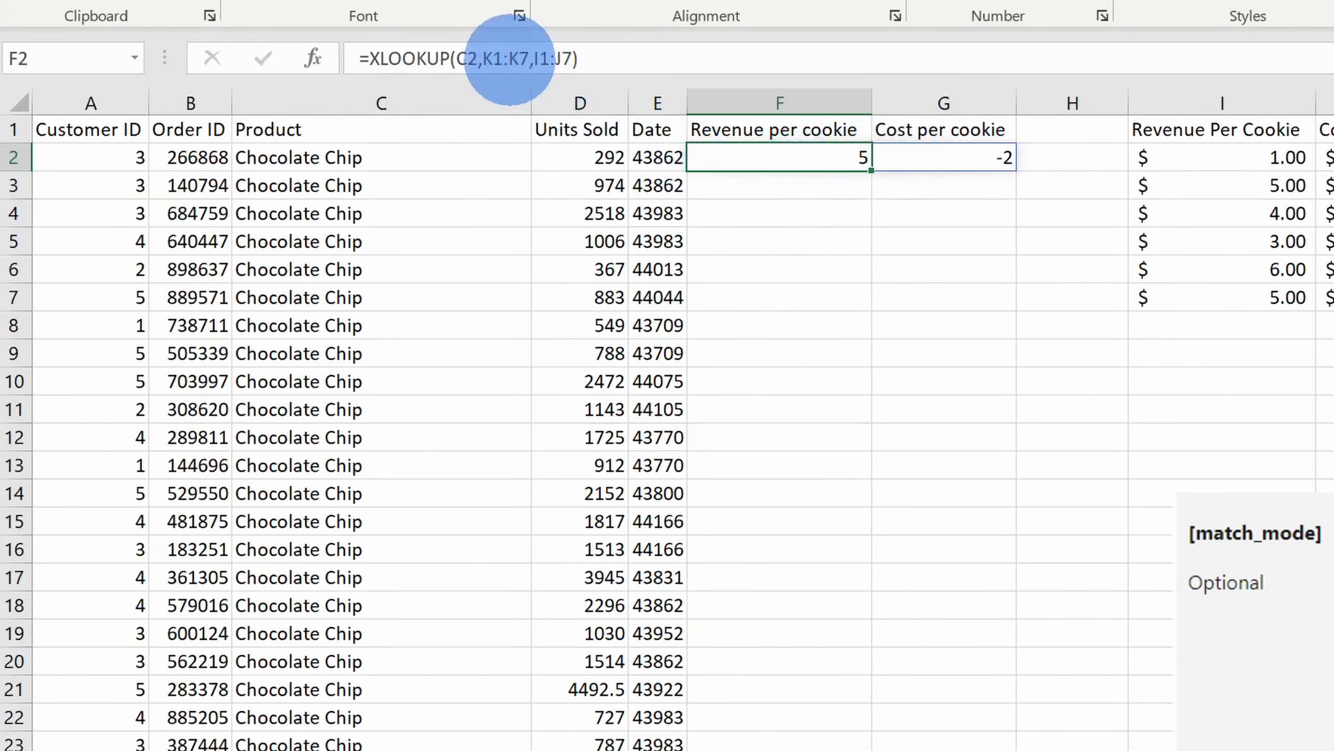
left_click(493, 58)
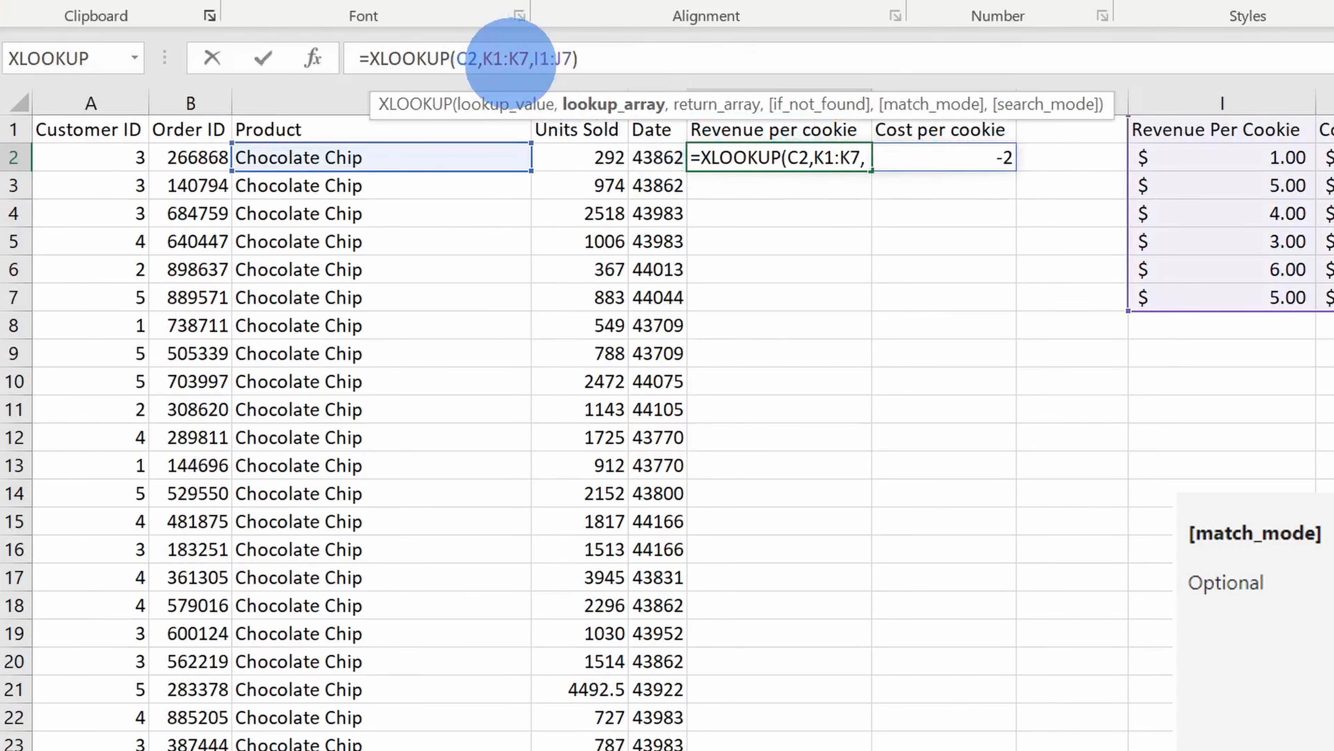
key("F4")
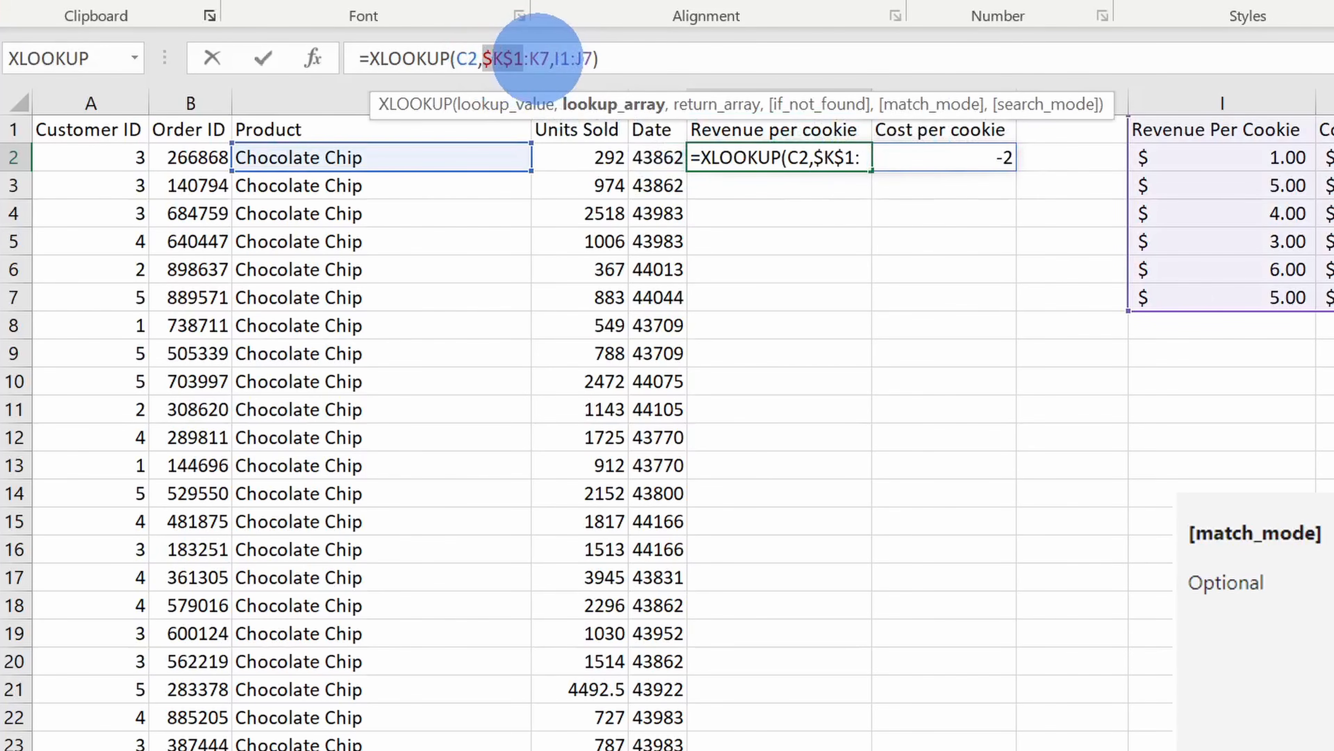
left_click(557, 58)
key("F4")
left_click(582, 58)
key("F4")
left_click(617, 58)
key("F4")
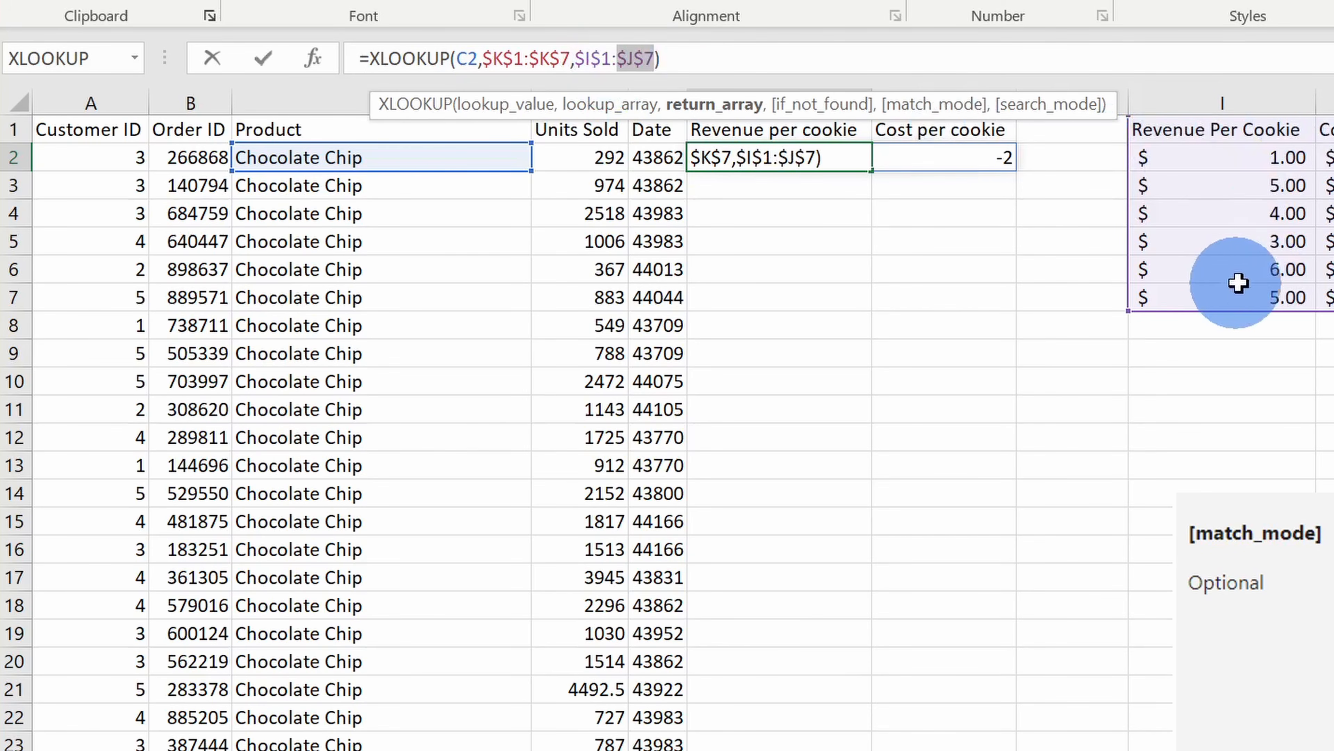
key("Return")
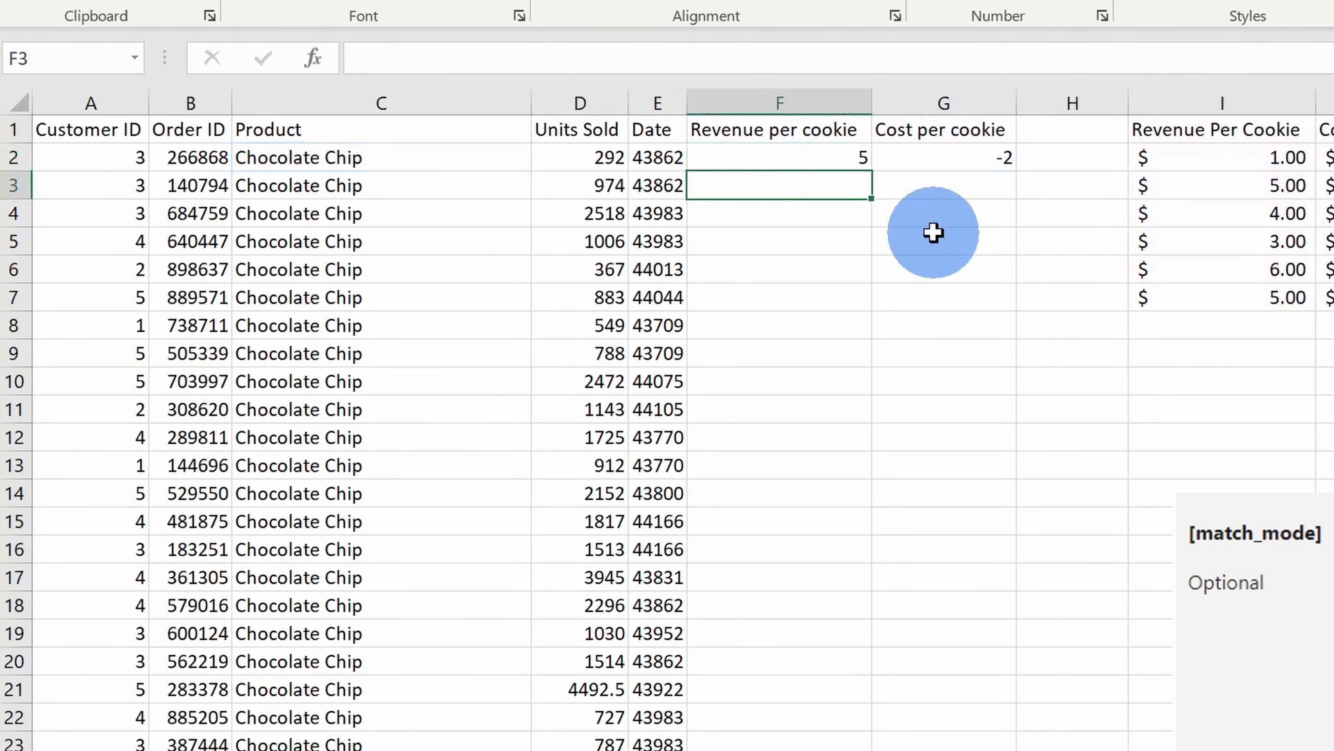
Step: Fill the F2 XLOOKUP formula down the Revenue per cookie column to row 23 and check the copied formulas
left_click(862, 168)
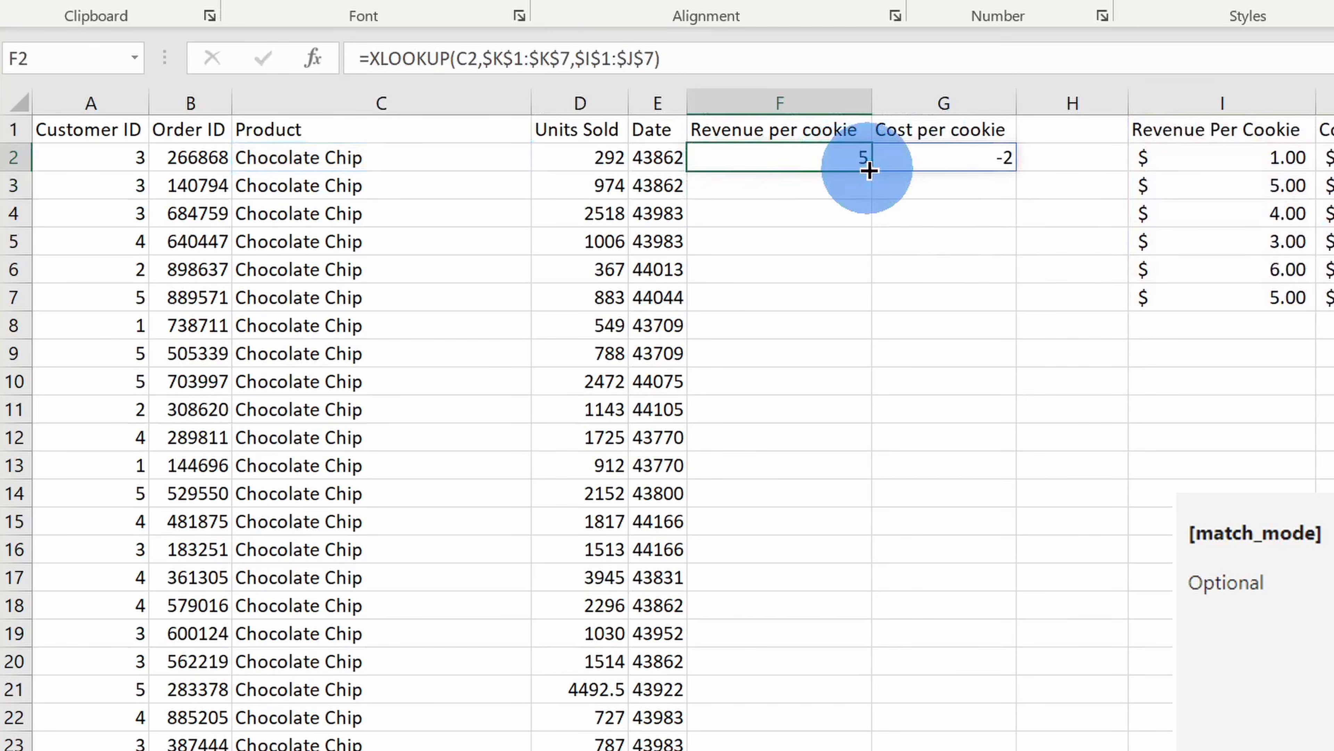
left_click_drag(869, 169, 867, 730)
left_click(820, 269)
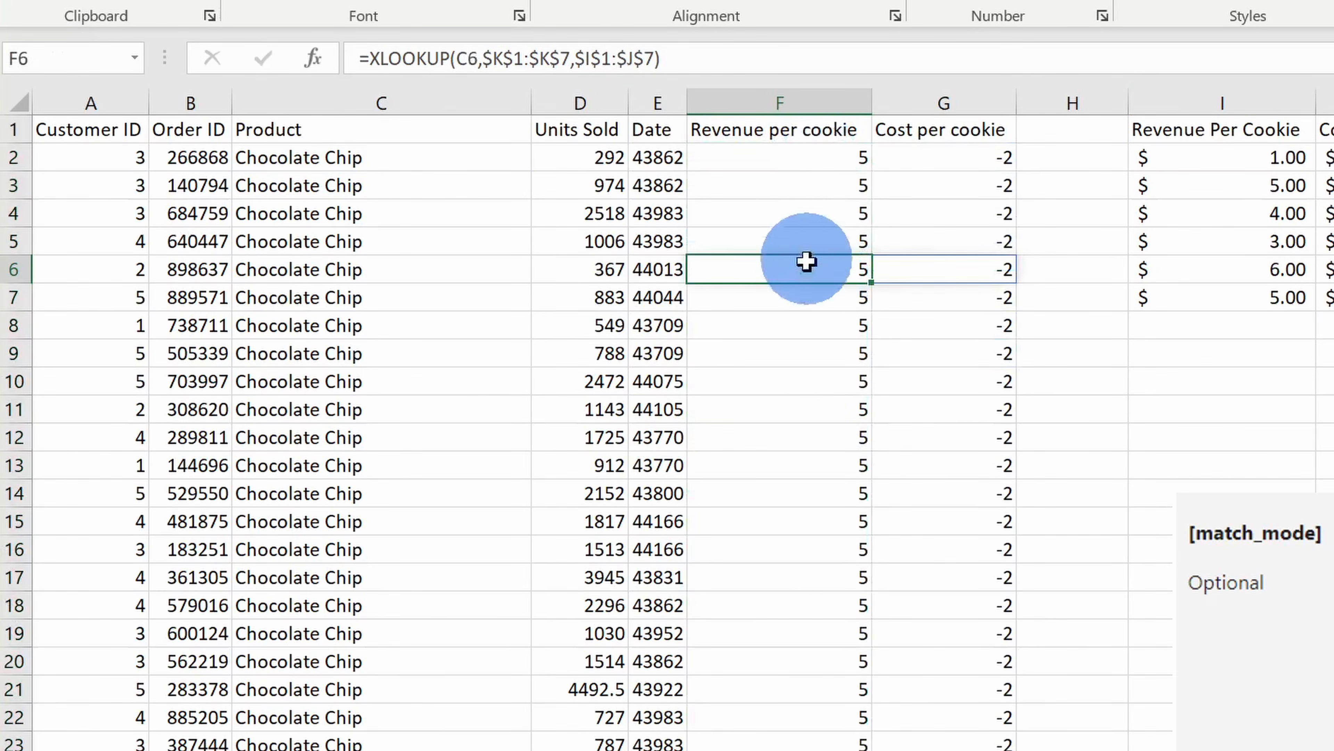
left_click(789, 599)
left_click(987, 602)
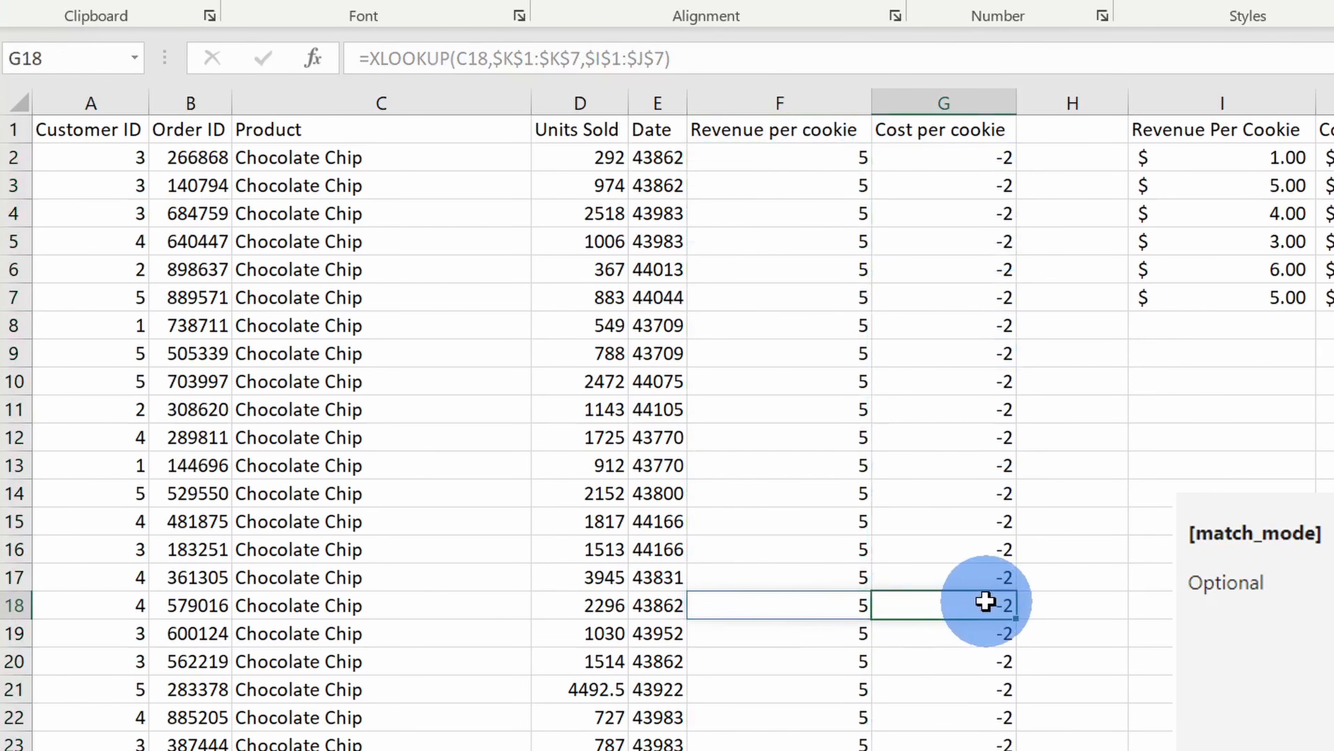
left_click(399, 612)
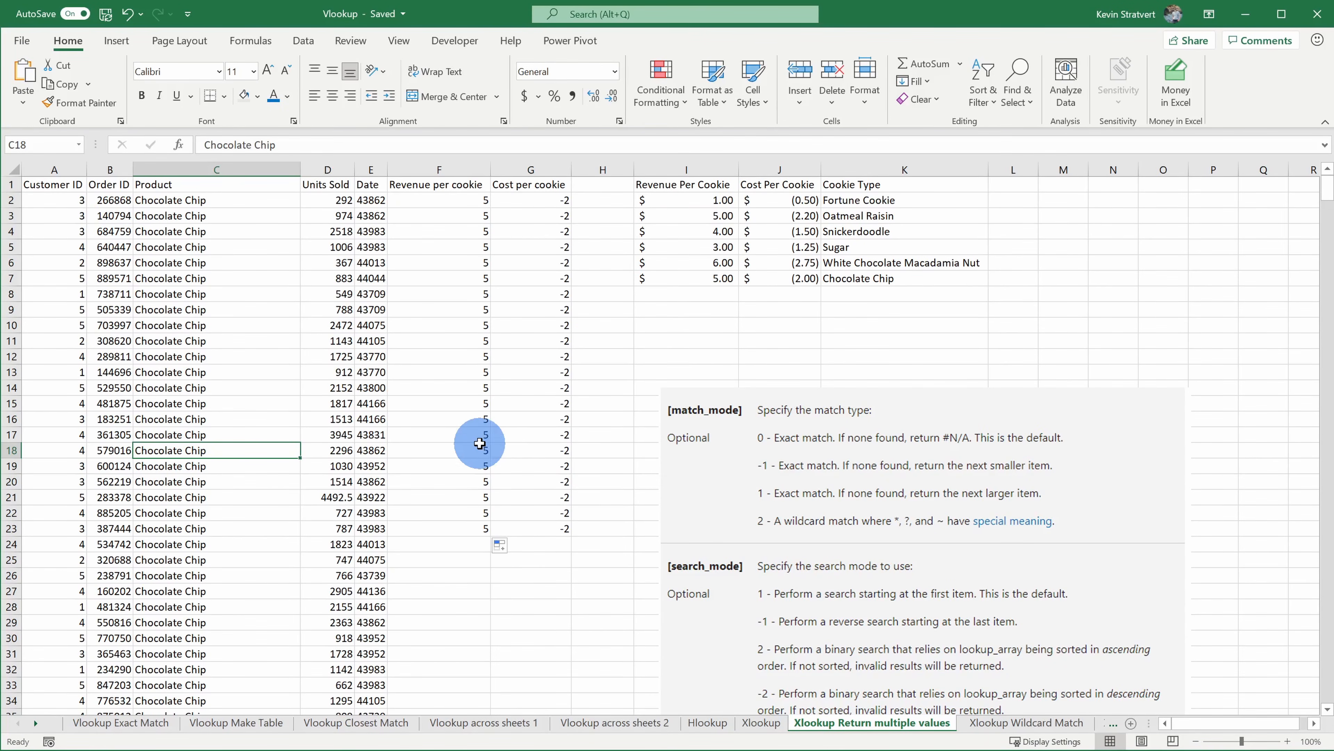
Step: Open the Xlookup Wildcard Match sheet and enlarge the view of the customer list
left_click(993, 724)
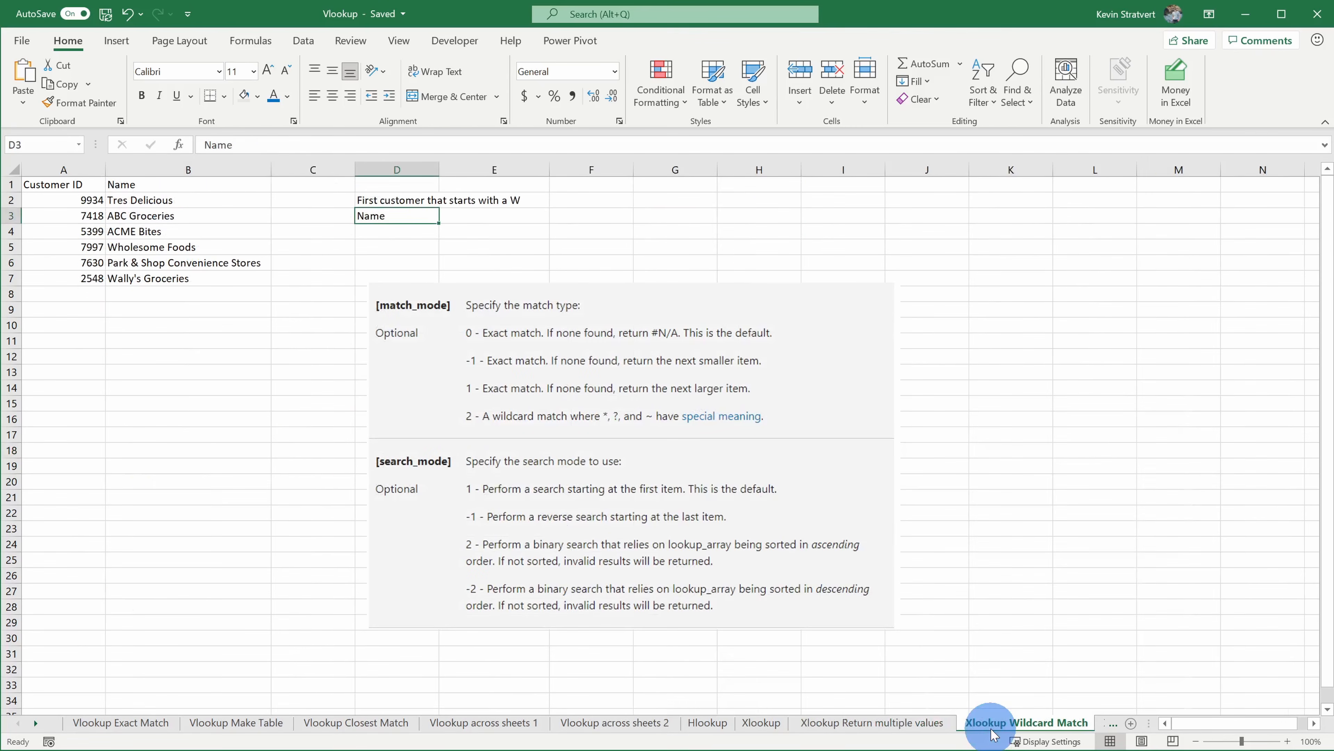
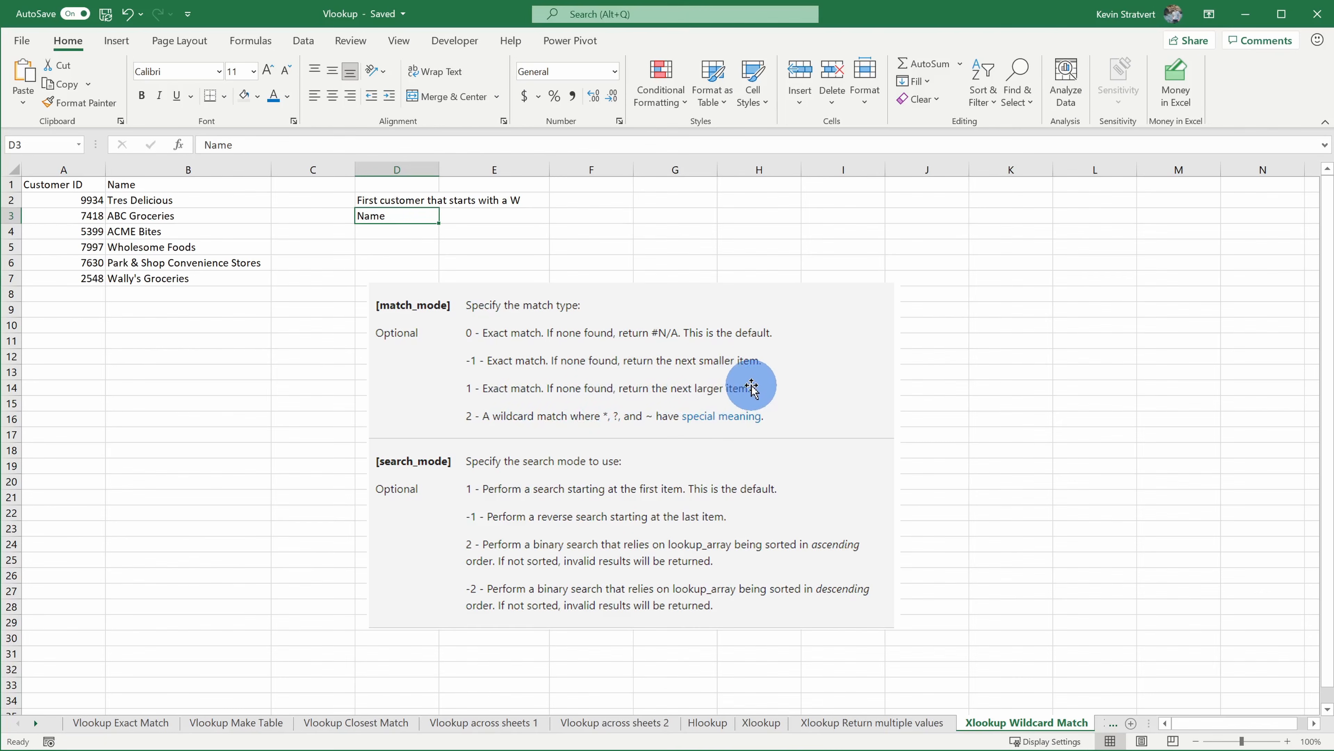
left_click(365, 724)
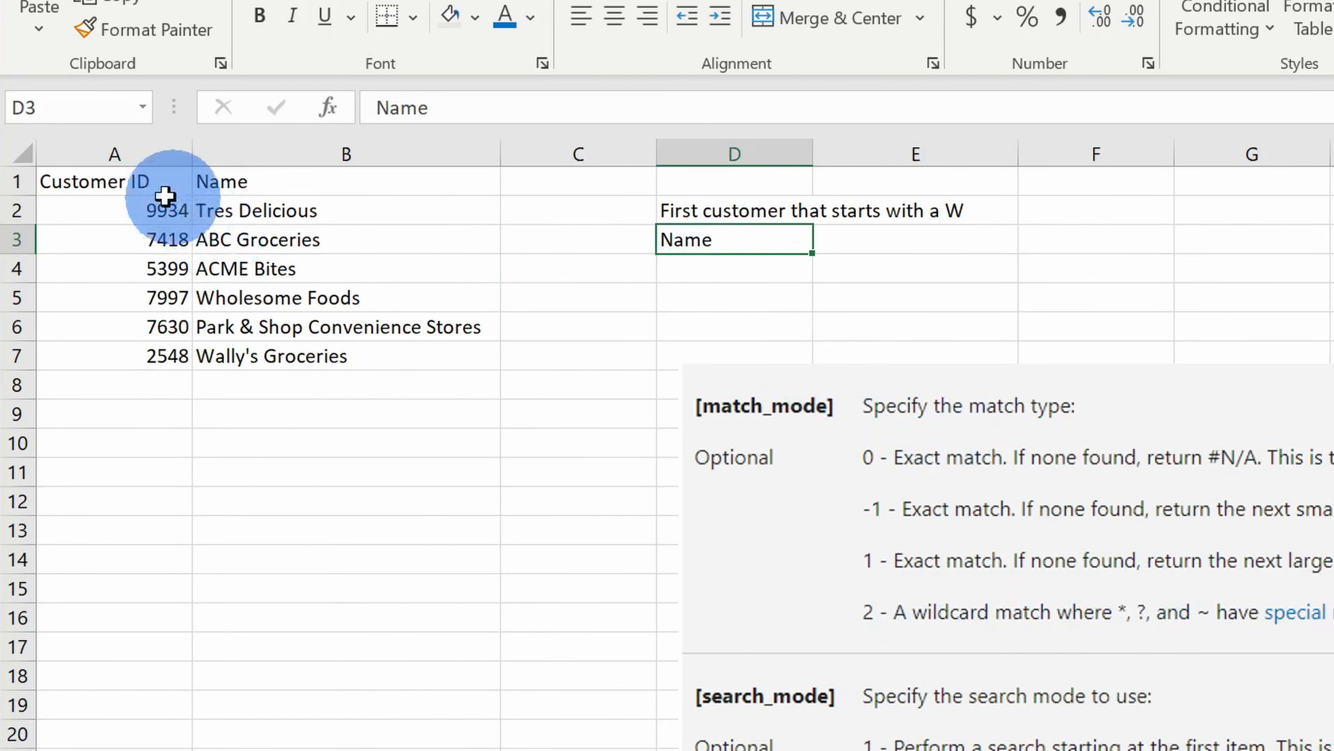
scroll(103, 184, "up", 3)
scroll(103, 185, "up", 2)
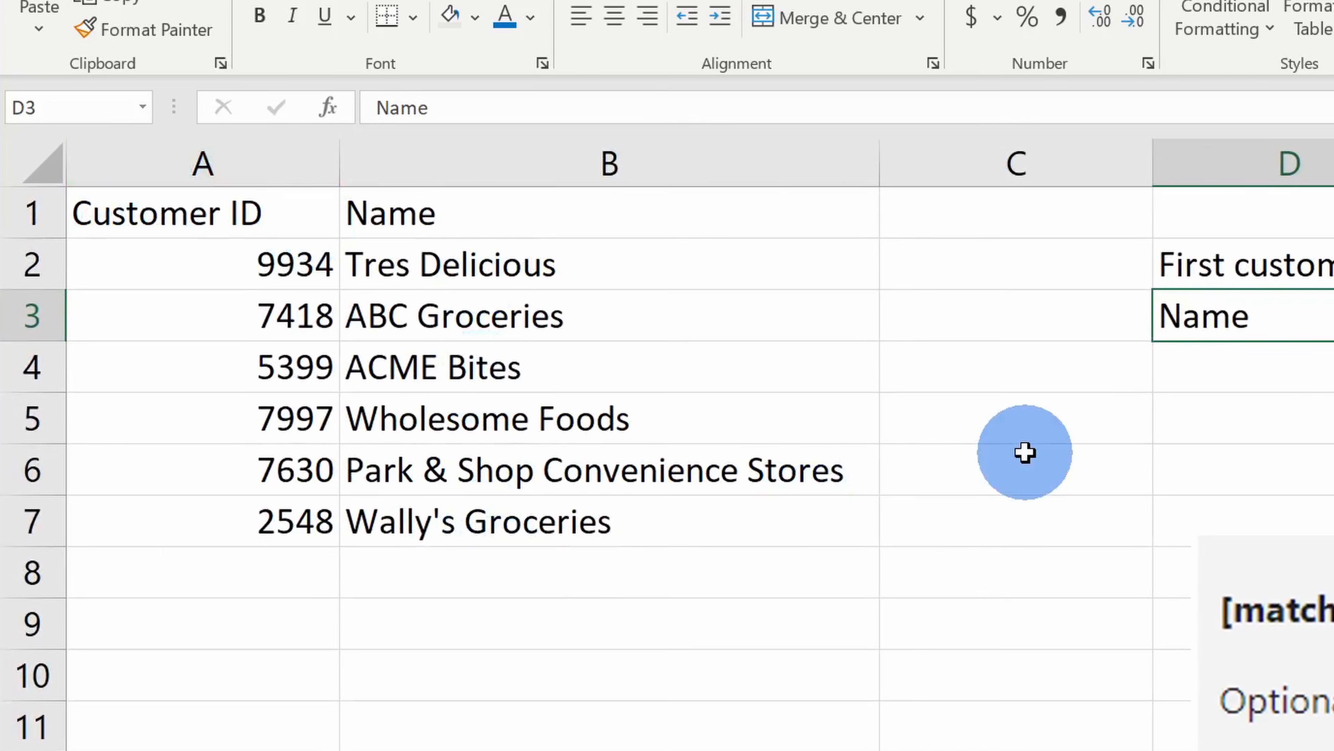
Step: Insert an XLOOKUP function in E3 of the Xlookup Wildcard Match sheet with "W*" as the Lookup_value
left_click(1333, 316)
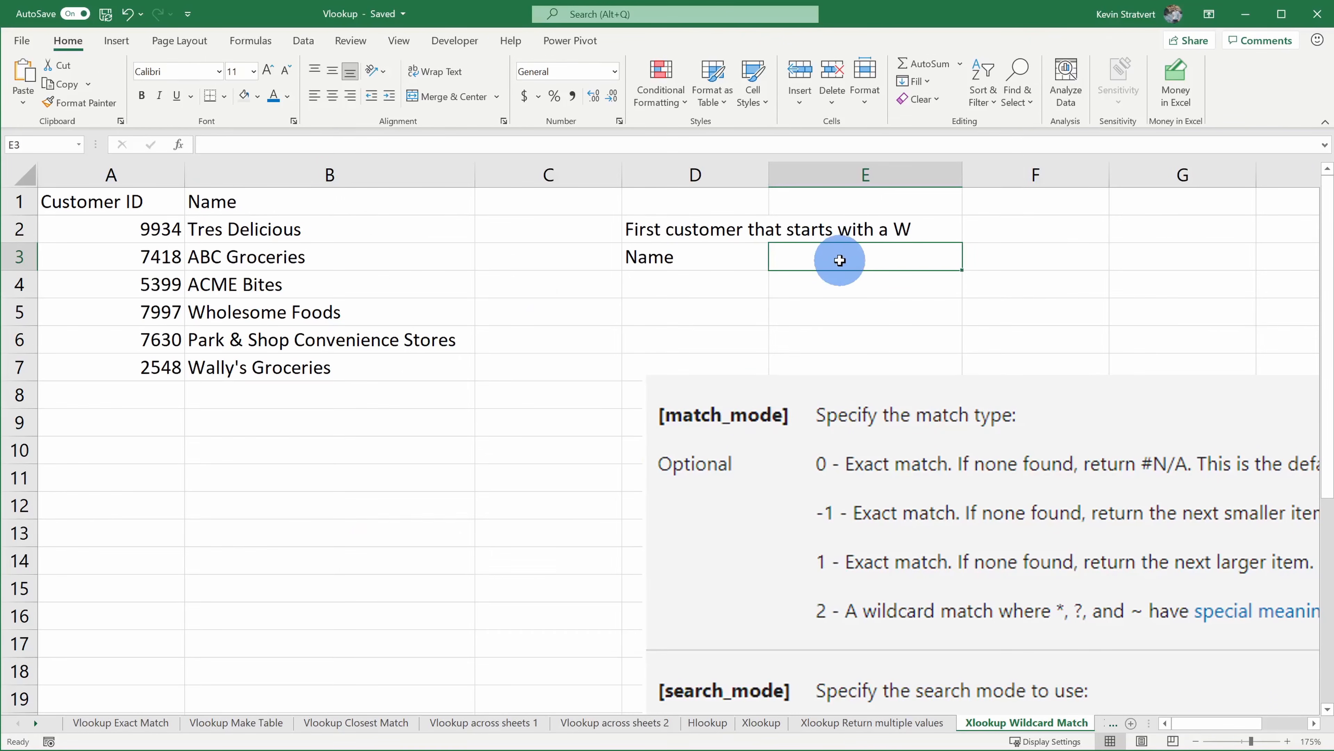
left_click(329, 108)
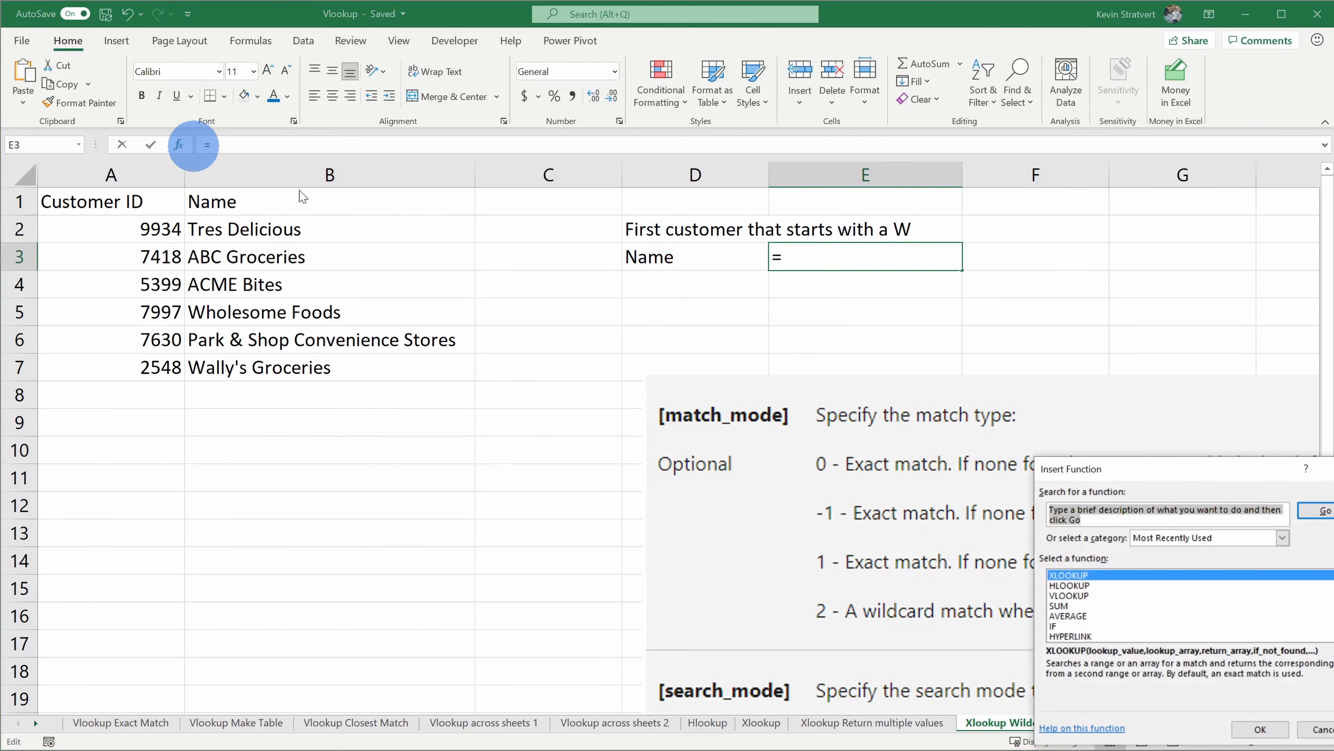
left_click_drag(1151, 469, 683, 312)
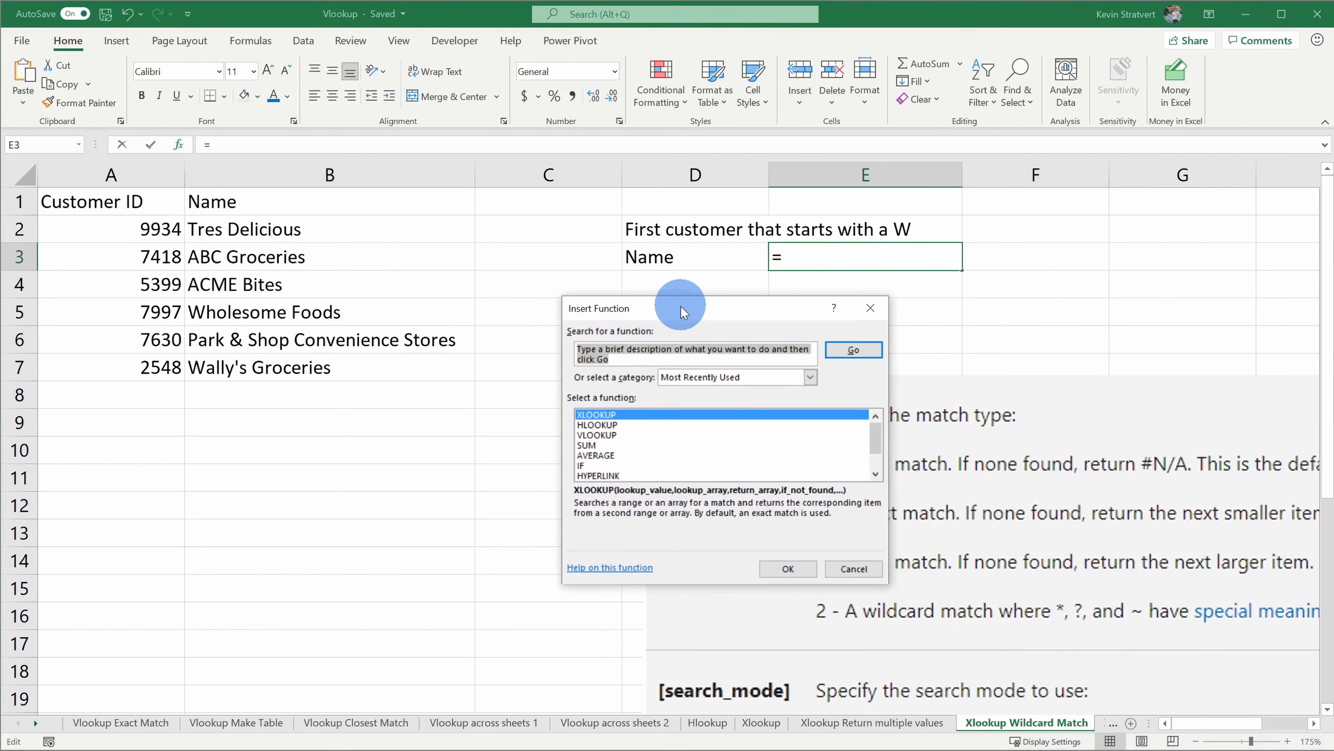
double_click(625, 414)
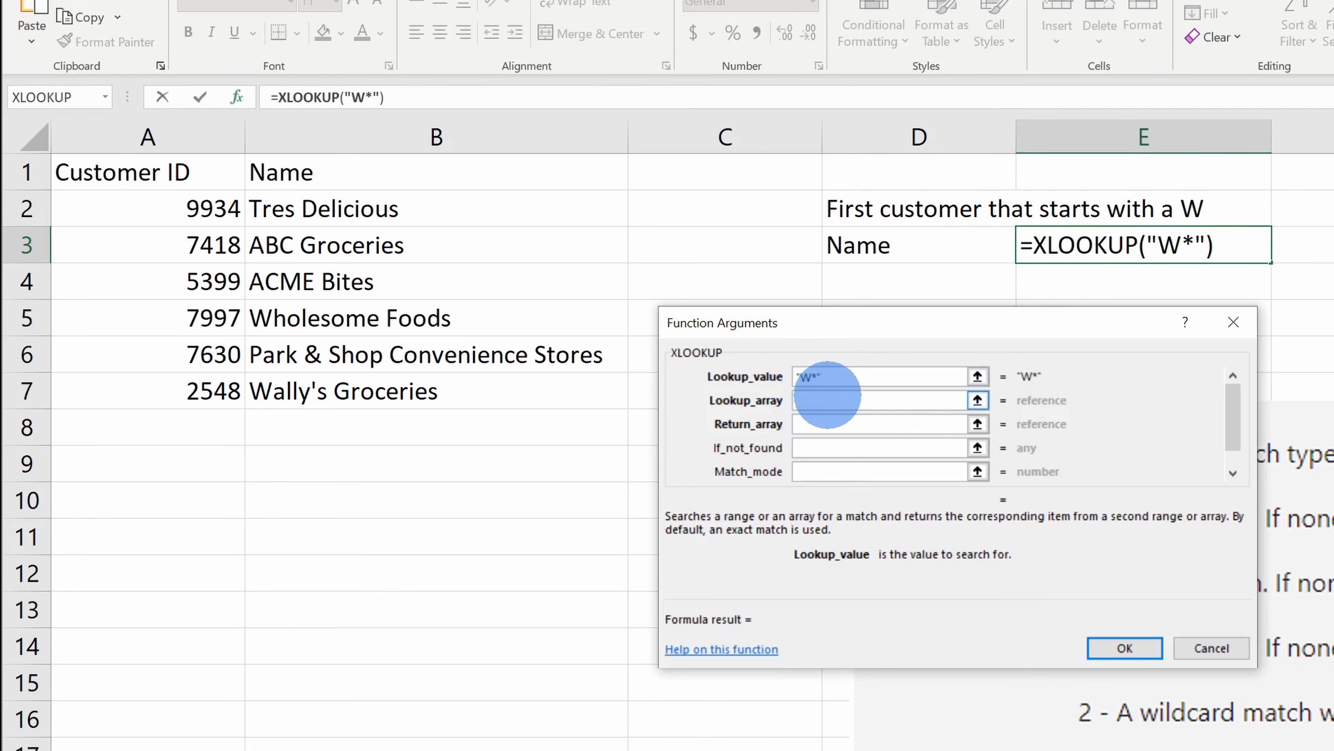
Step: Set both Lookup_array and Return_array to the customer name range B1:B7
left_click(828, 395)
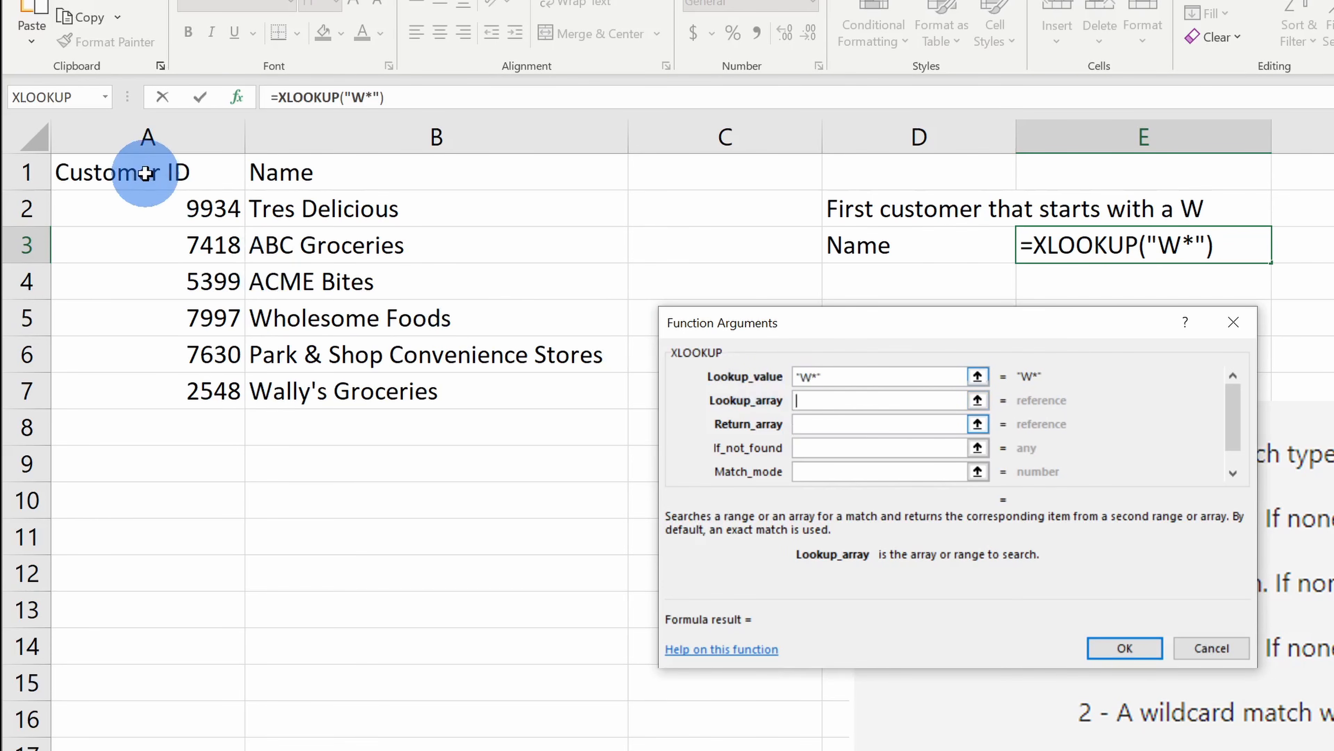
left_click_drag(278, 173, 330, 394)
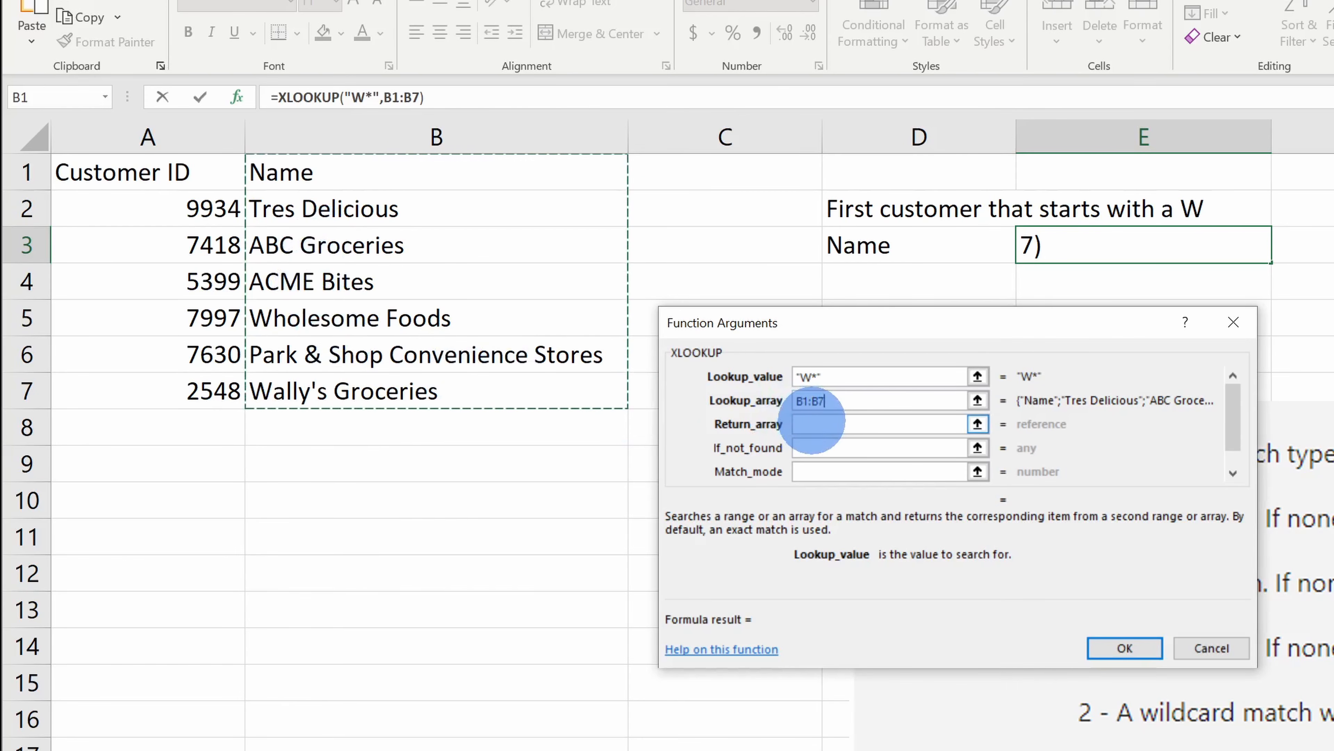
left_click(819, 424)
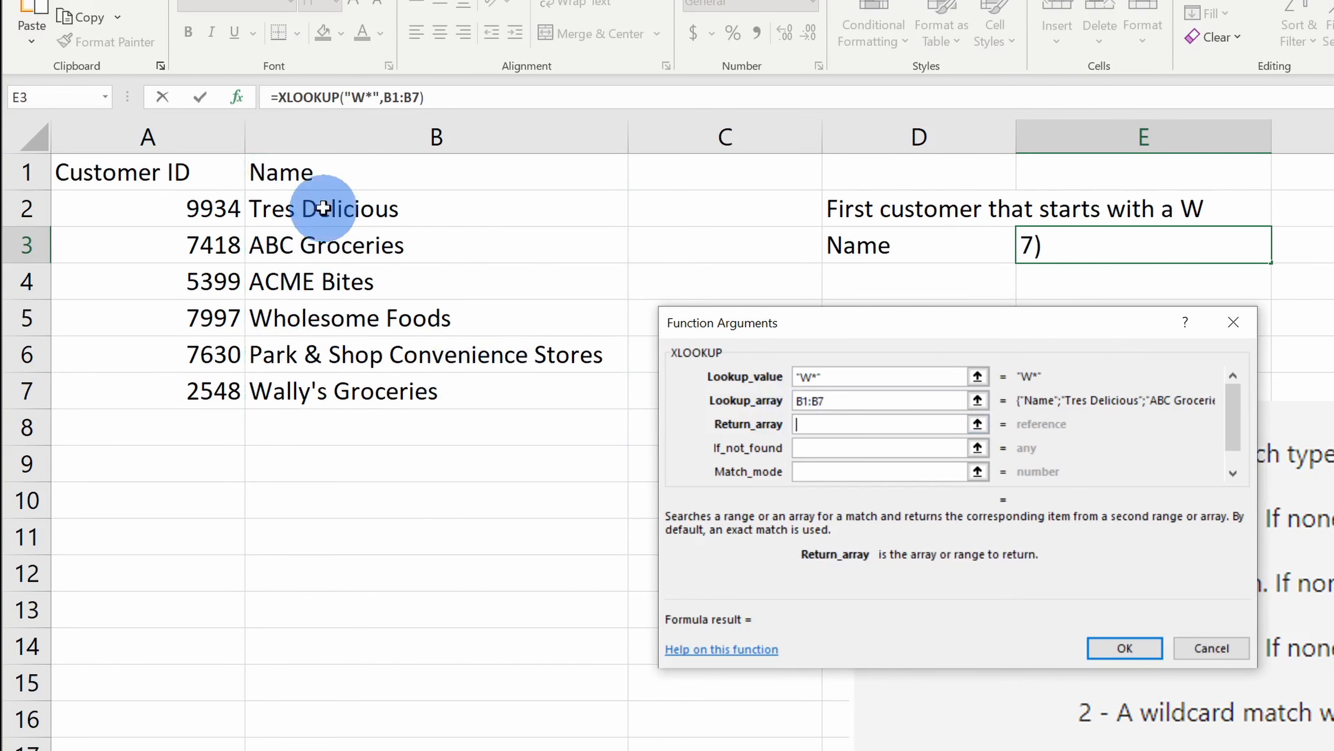
left_click_drag(325, 169, 351, 392)
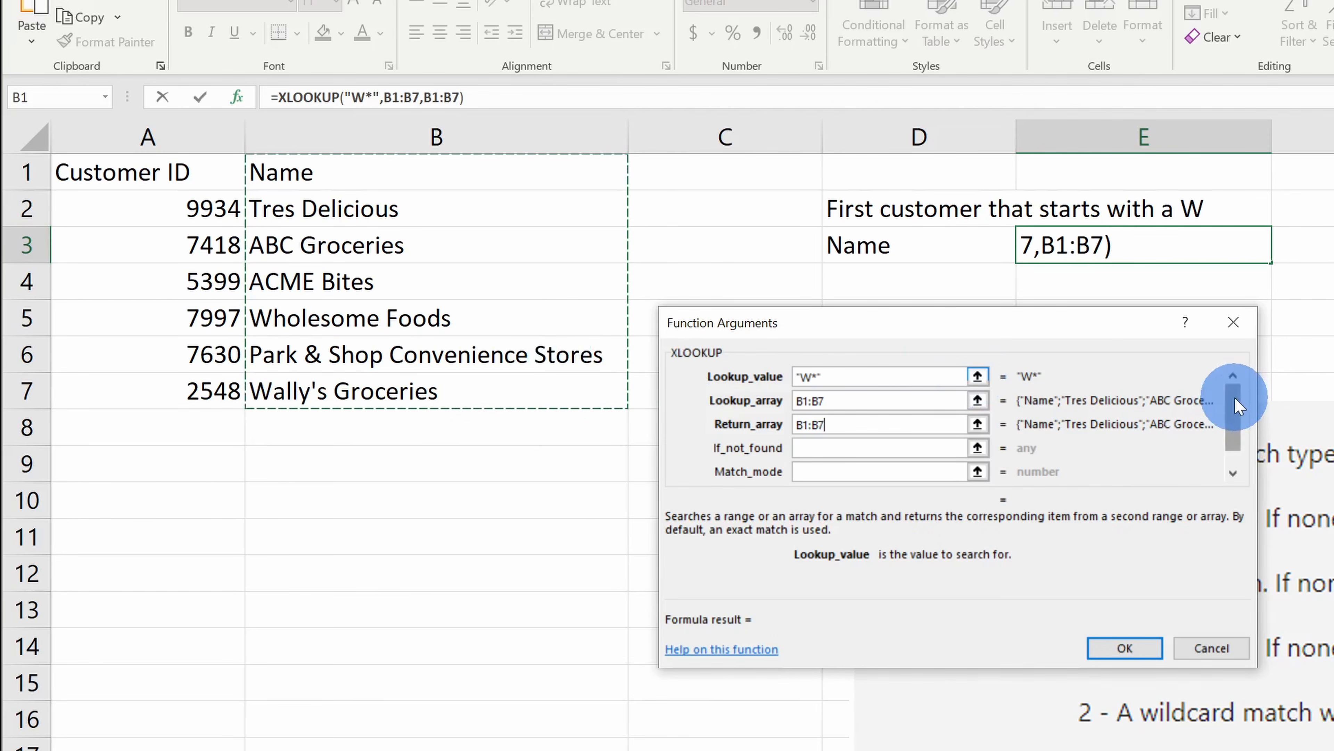
Step: Set Match_mode to 2 for a wildcard match and complete the XLOOKUP formula in E3
left_click_drag(1239, 405, 1239, 441)
left_click(849, 450)
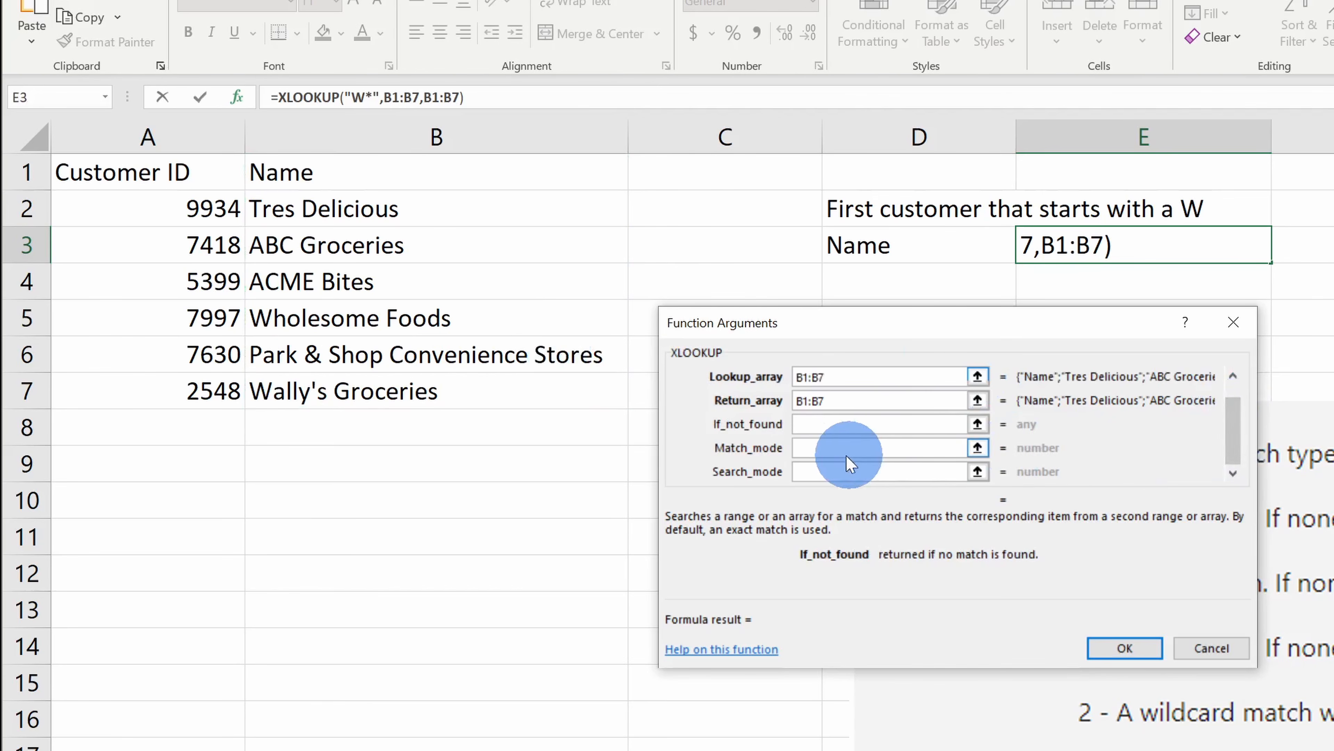
type("2")
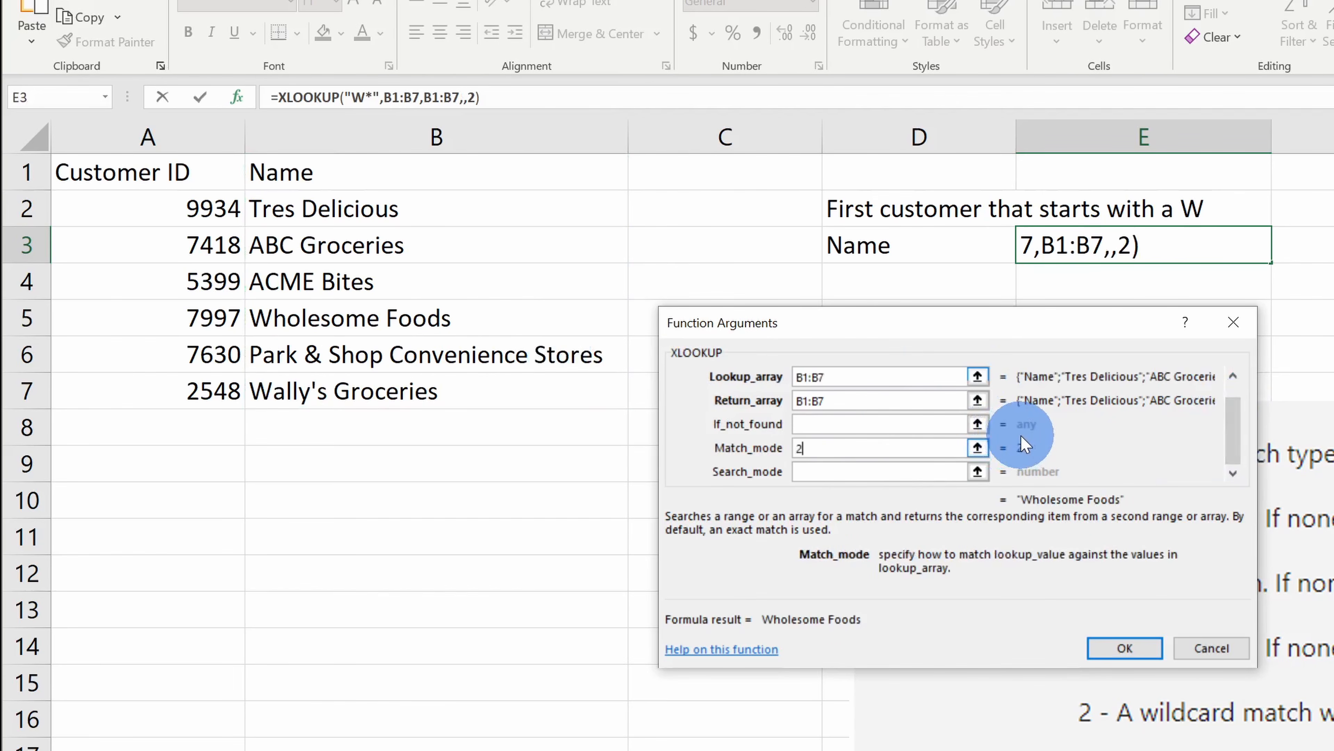
left_click(1124, 649)
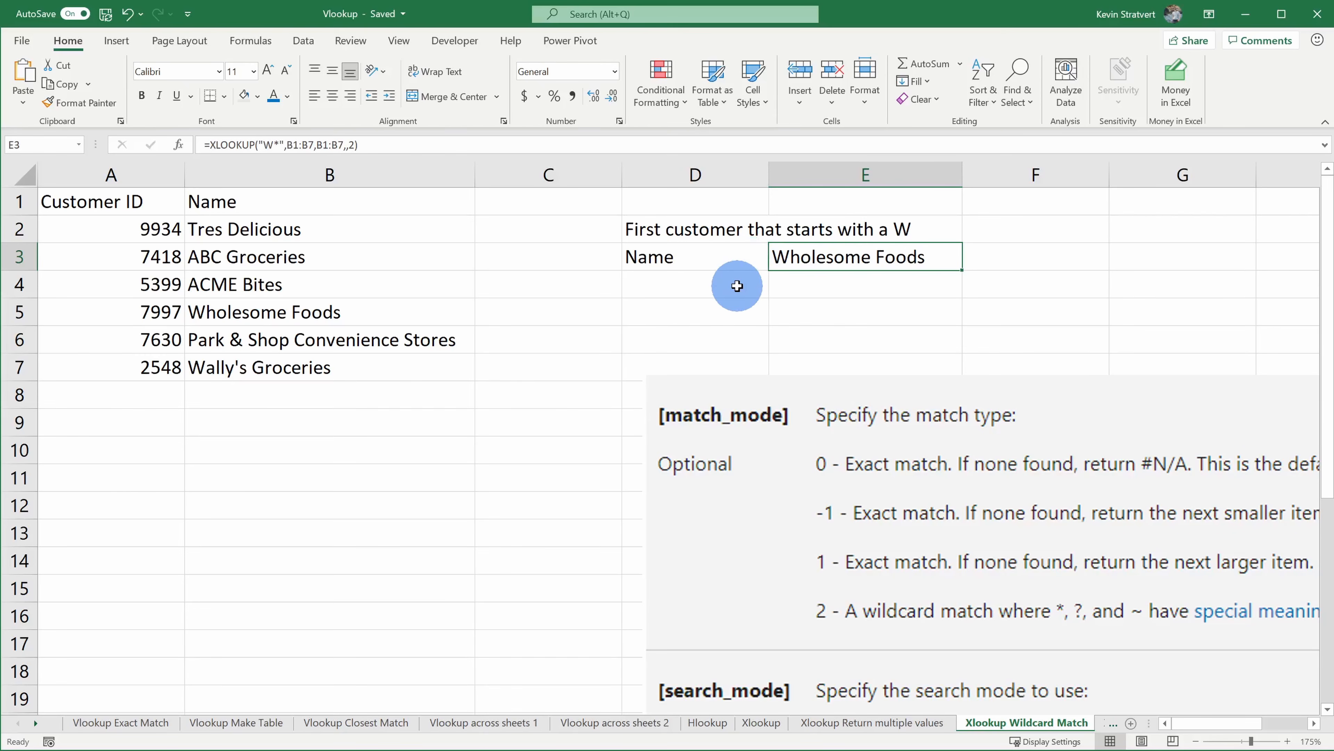
Step: Open the Xlookup Search mode sheet and enlarge the view of the customer order list
left_click(35, 724)
left_click(1034, 730)
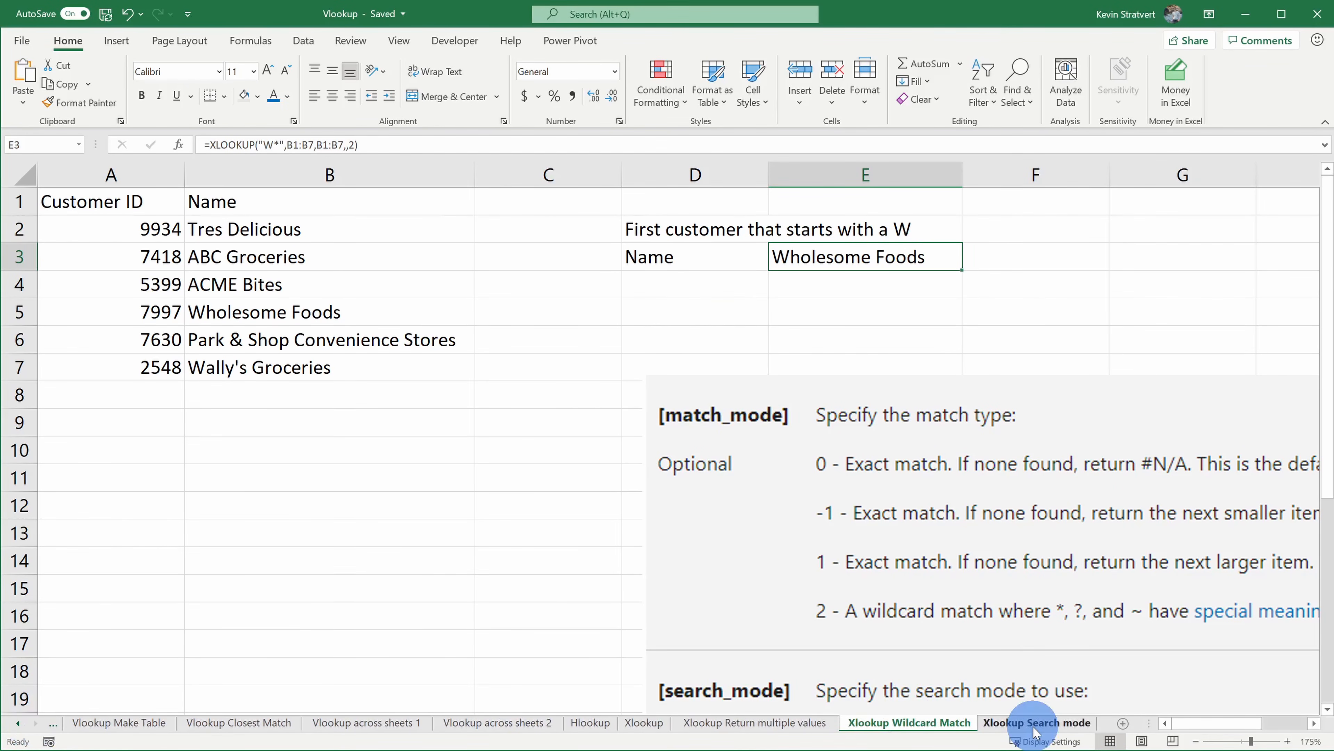
left_click(1033, 731)
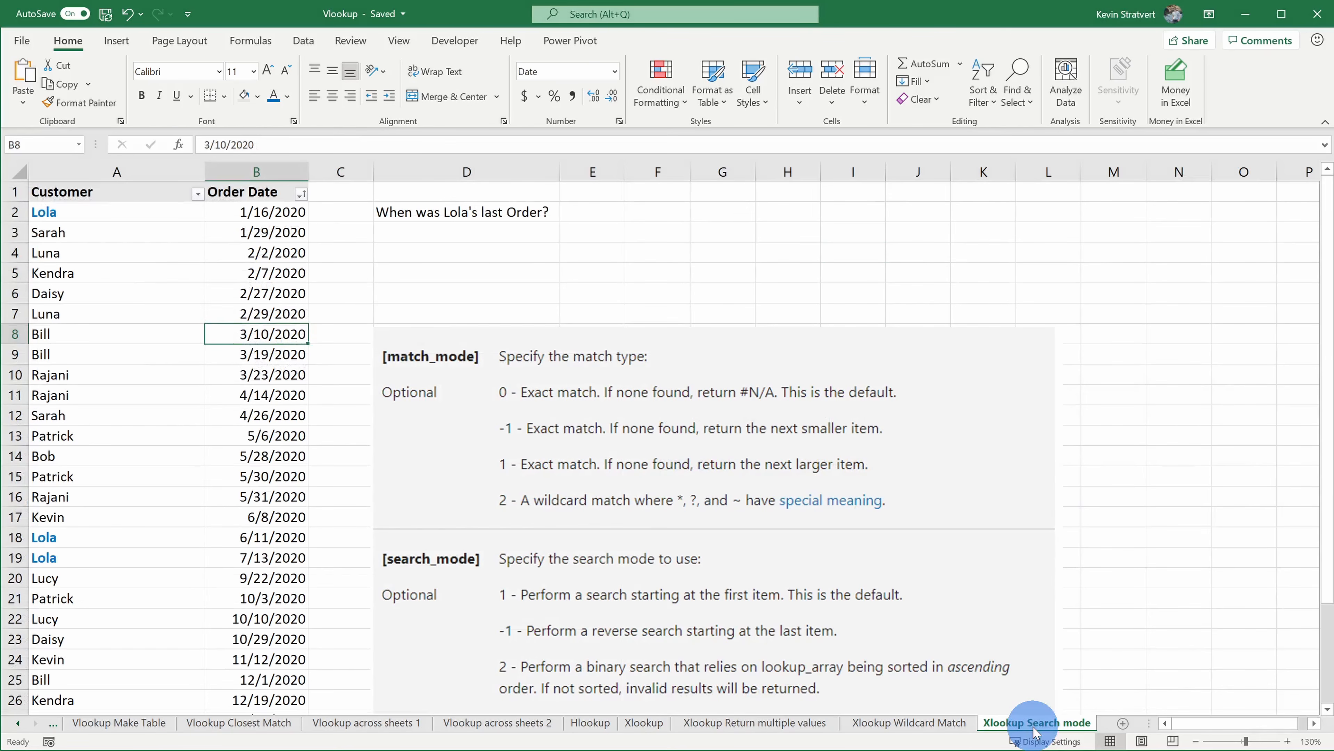
scroll(292, 469, "up", 3)
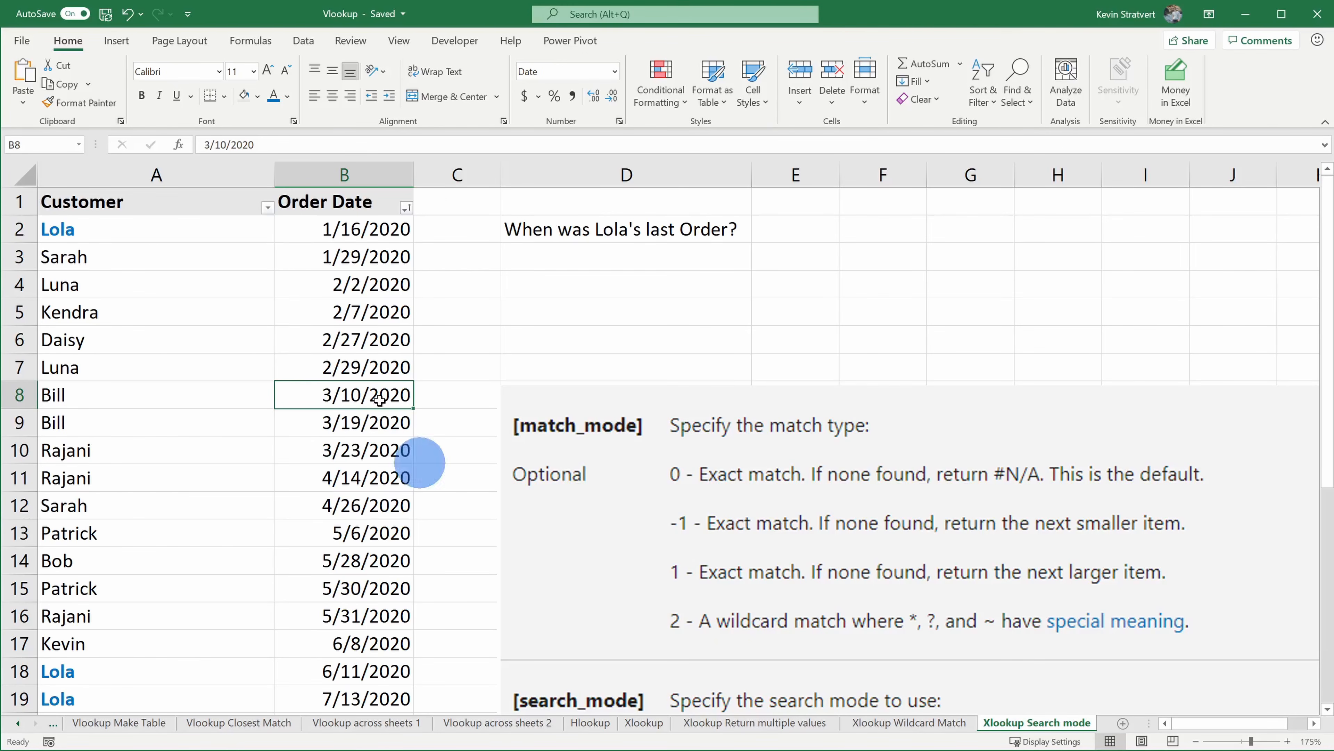
Step: Examine the highlighted customer's rows in the order list, comparing the first and the latest order dates
left_click(143, 234)
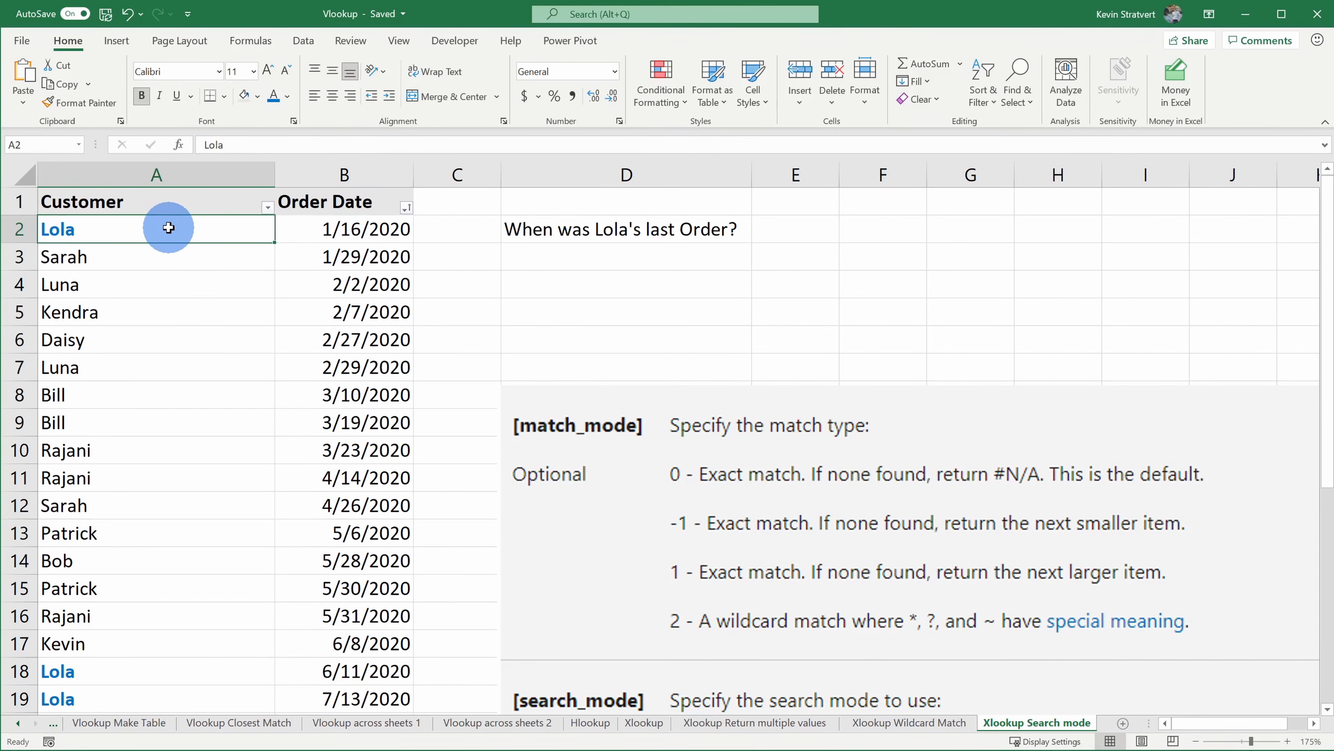
left_click(306, 232)
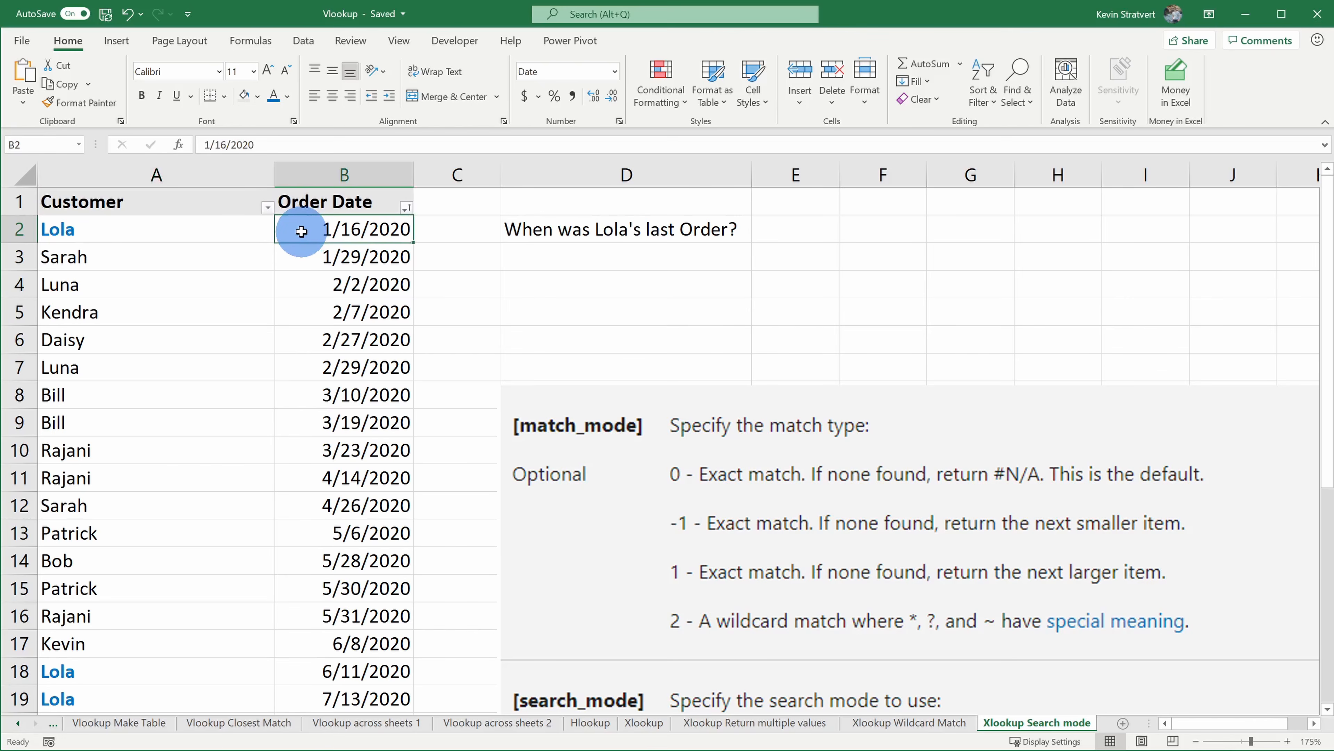
scroll(300, 231, "down", 2)
left_click(341, 532)
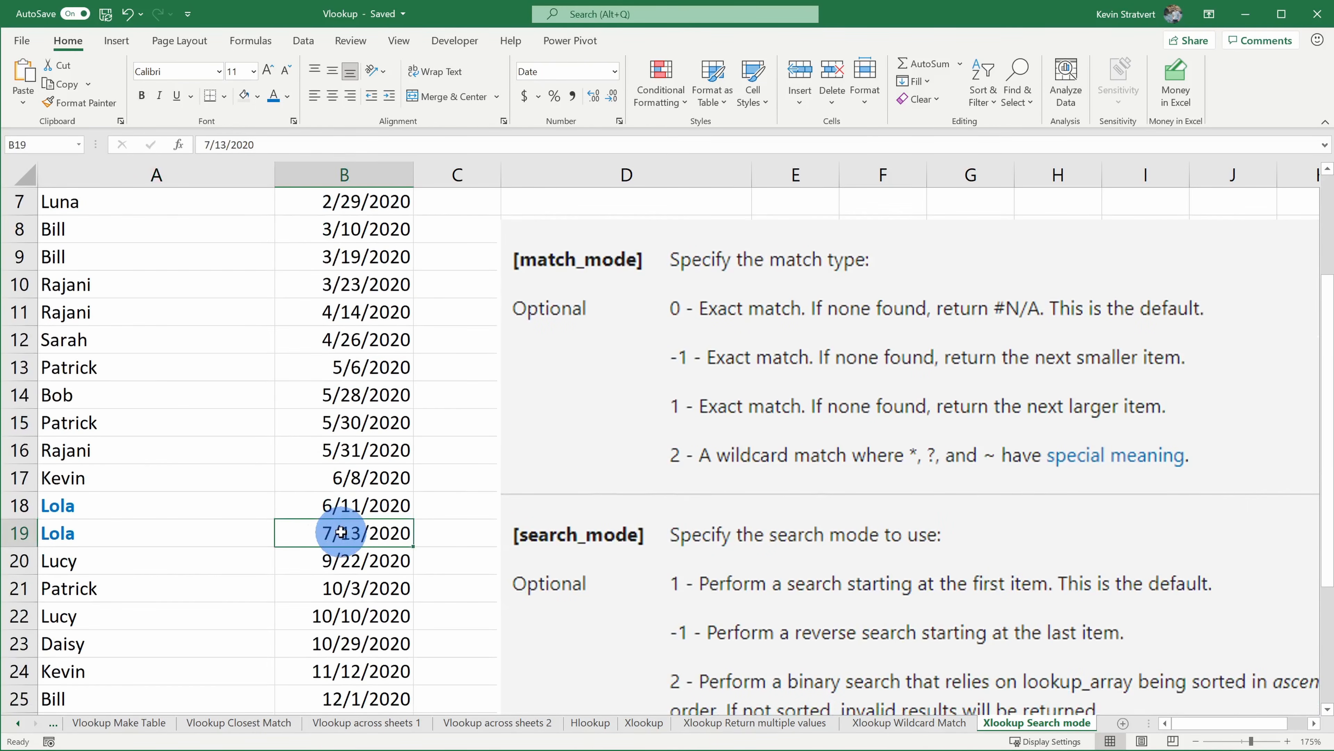
scroll(336, 527, "down", 2)
scroll(335, 524, "down", 1)
scroll(334, 518, "up", 4)
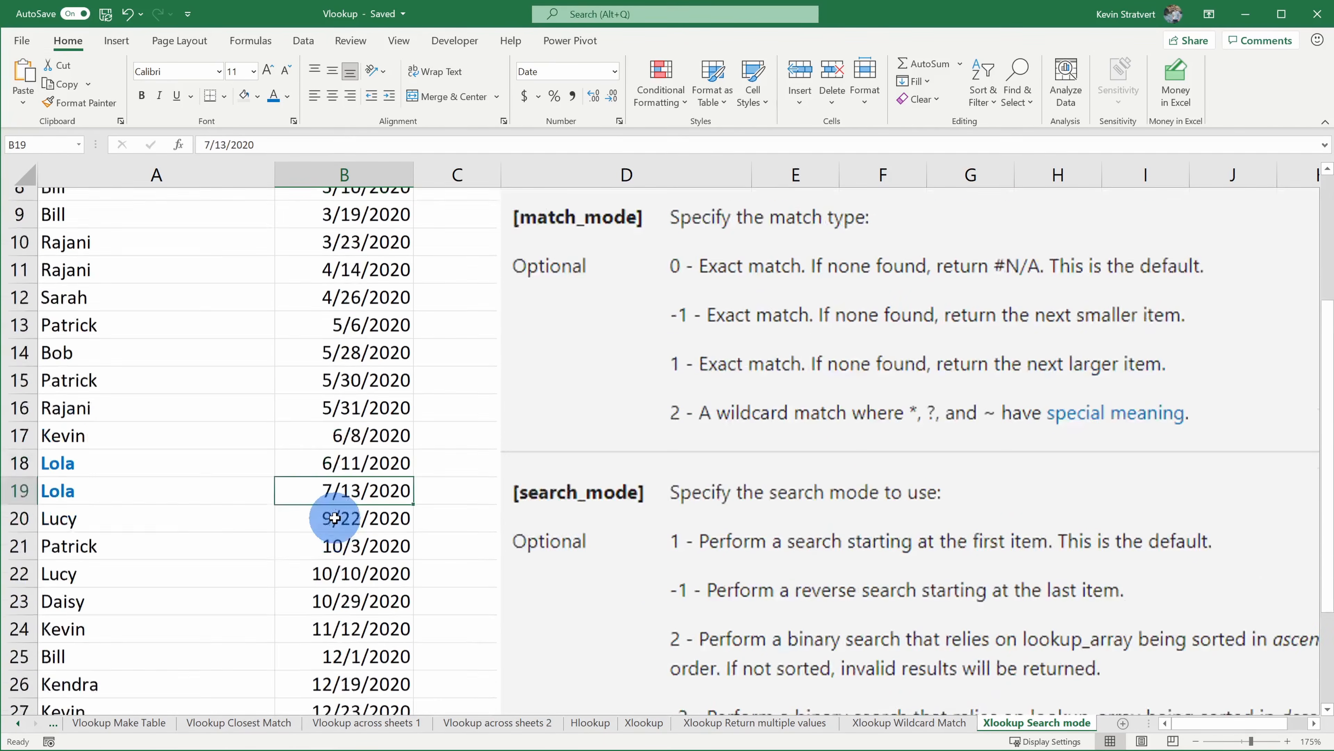
scroll(334, 517, "up", 1)
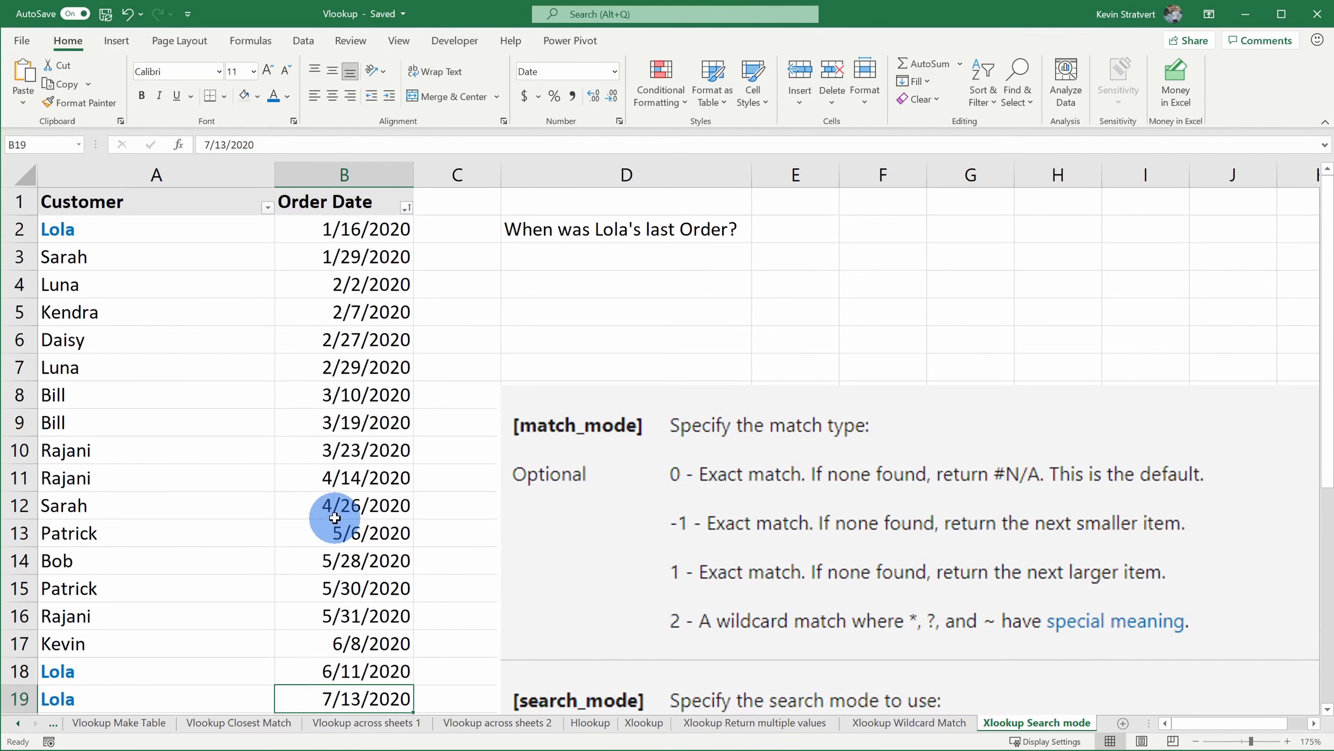
left_click(334, 230)
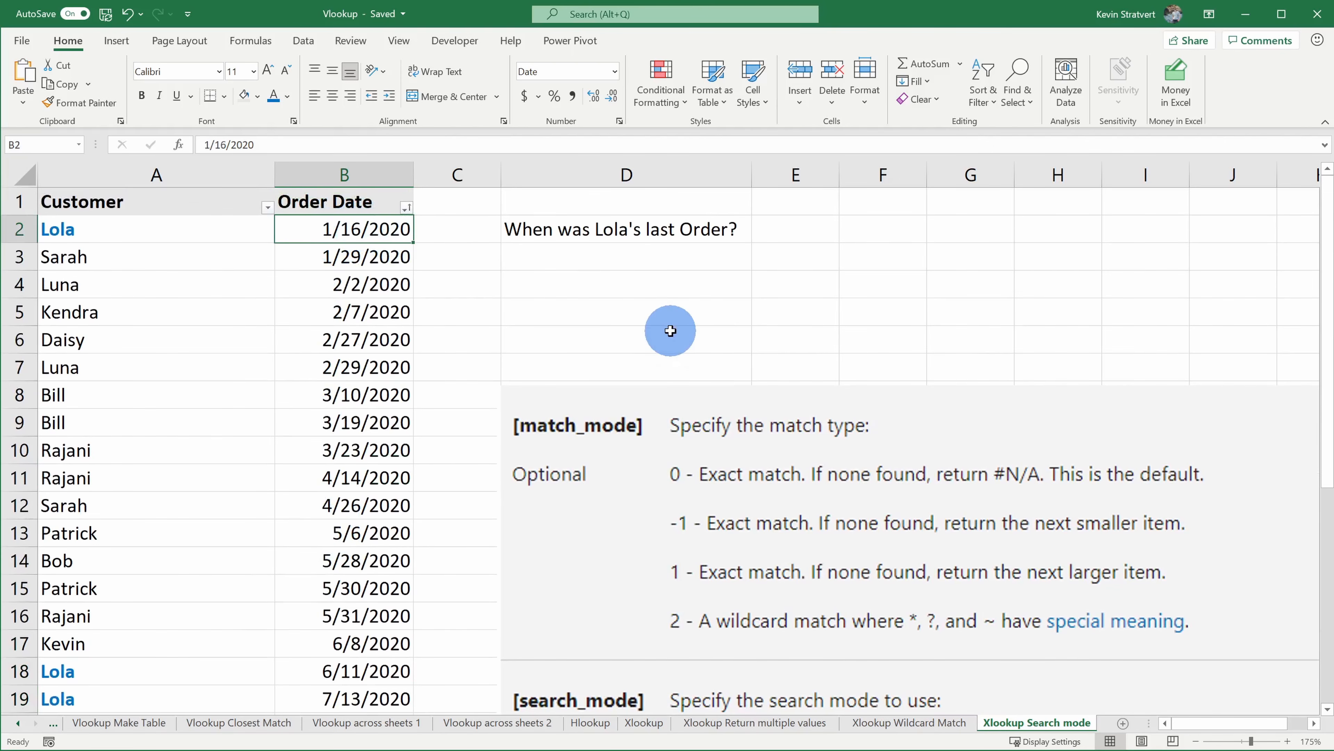
Step: Read the search_mode options in the reference image beside the order list, including the reverse and binary searches
scroll(667, 331, "down", 2)
scroll(670, 331, "down", 3)
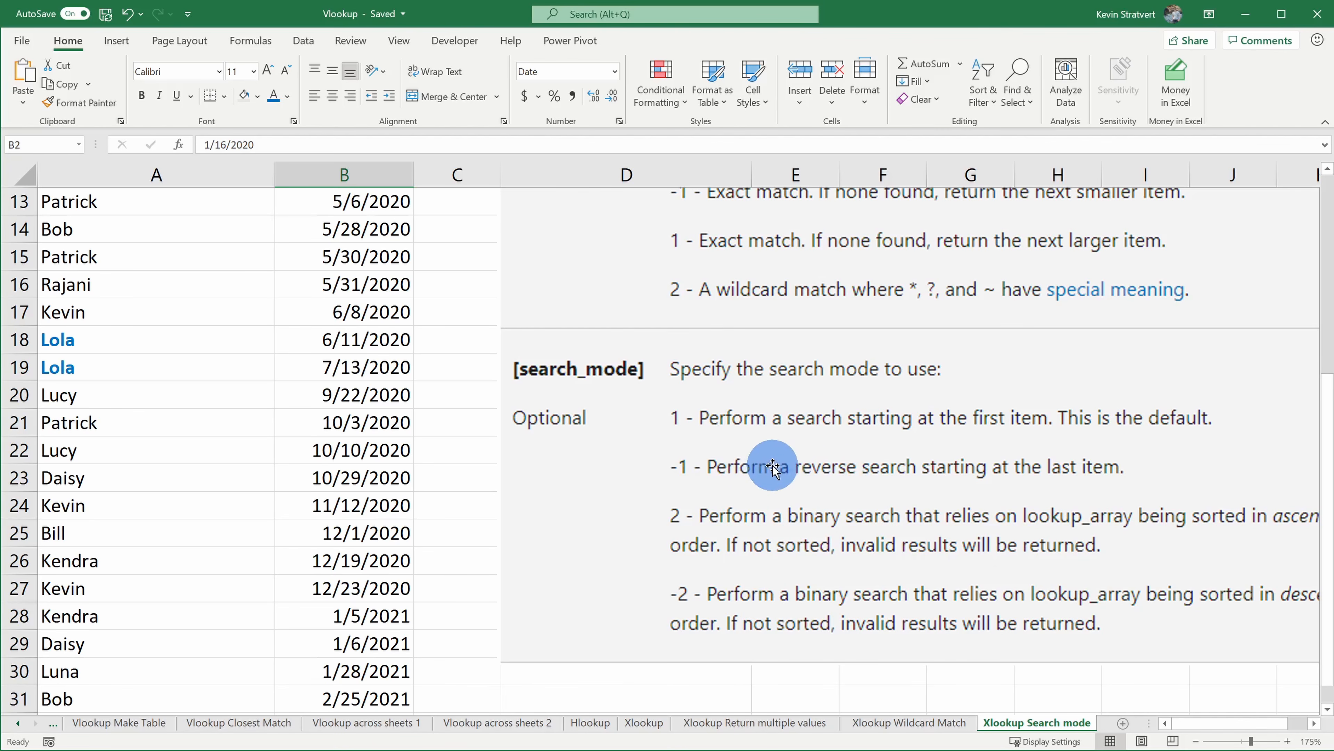
scroll(780, 453, "down", 1)
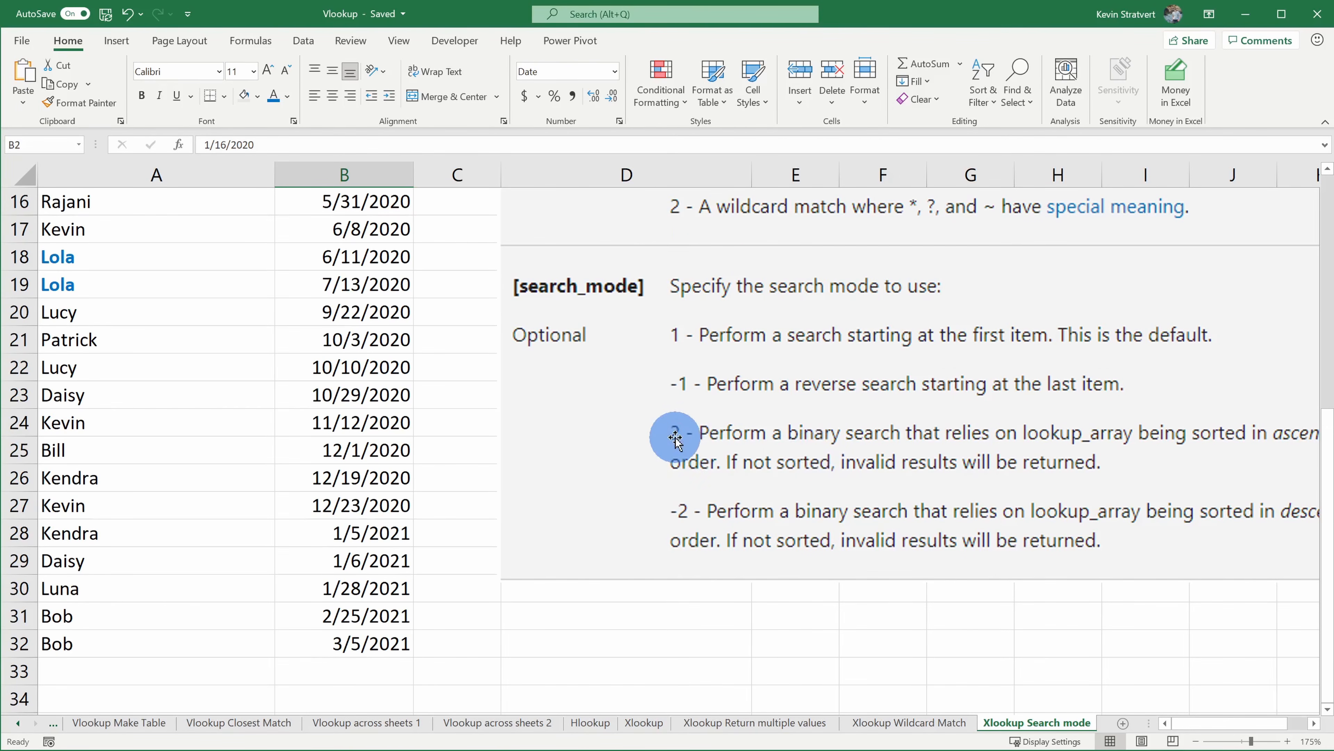
left_click_drag(1230, 724, 1241, 725)
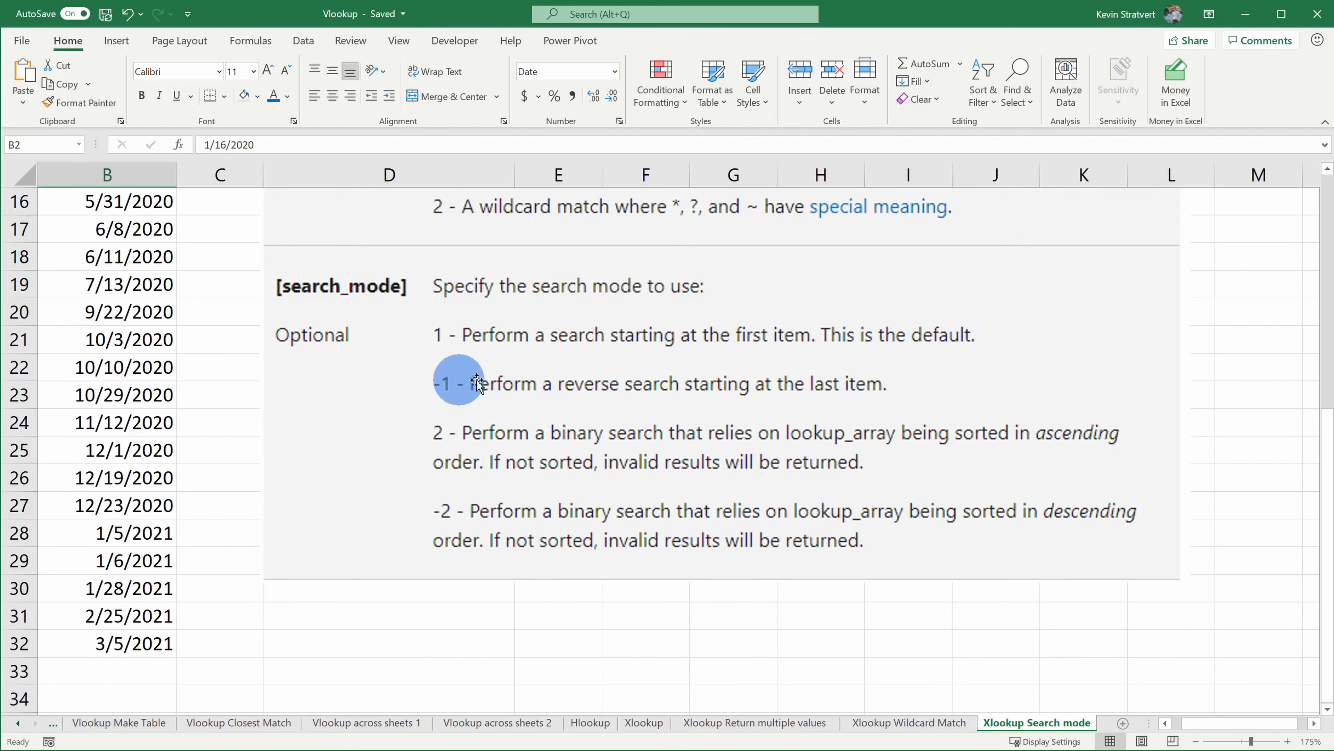
left_click(1166, 723)
scroll(575, 337, "up", 5)
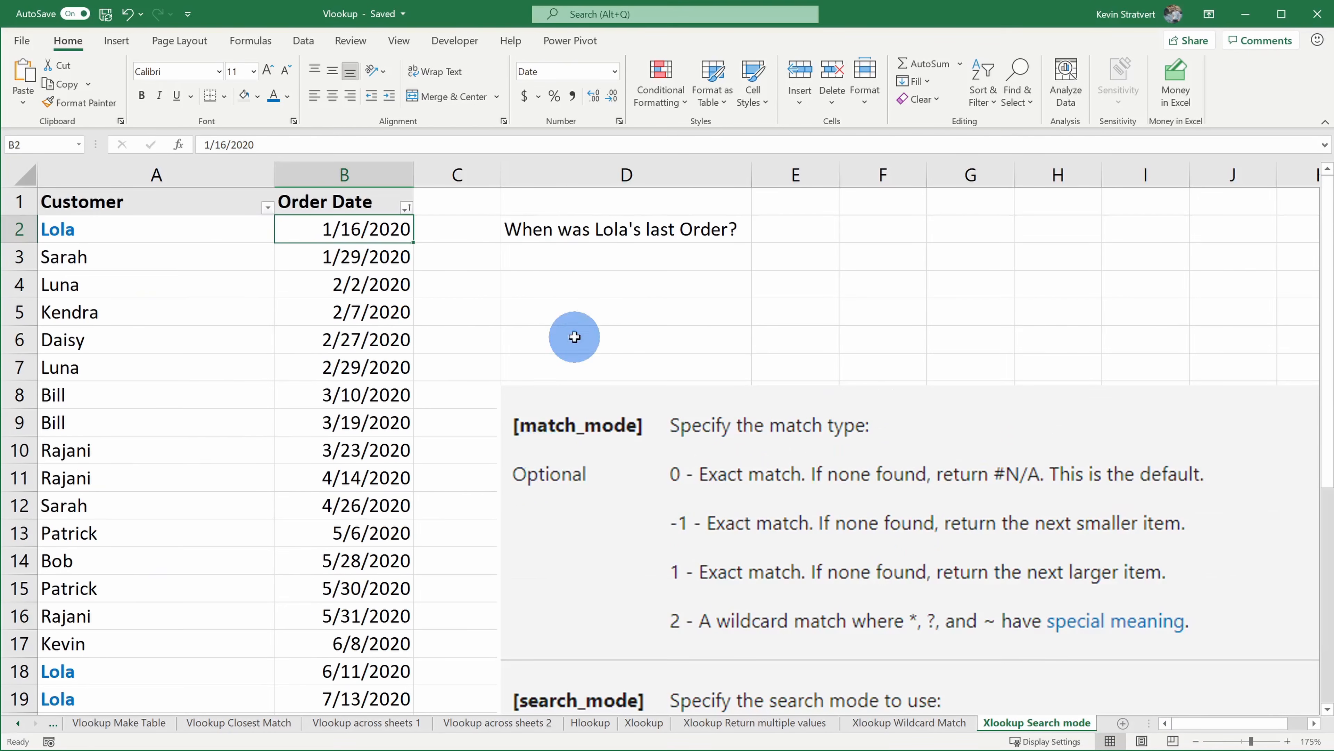
Step: Insert an XLOOKUP function in D3 with the customer name from the question in D2, in quotation marks, as Lookup_value
left_click(621, 263)
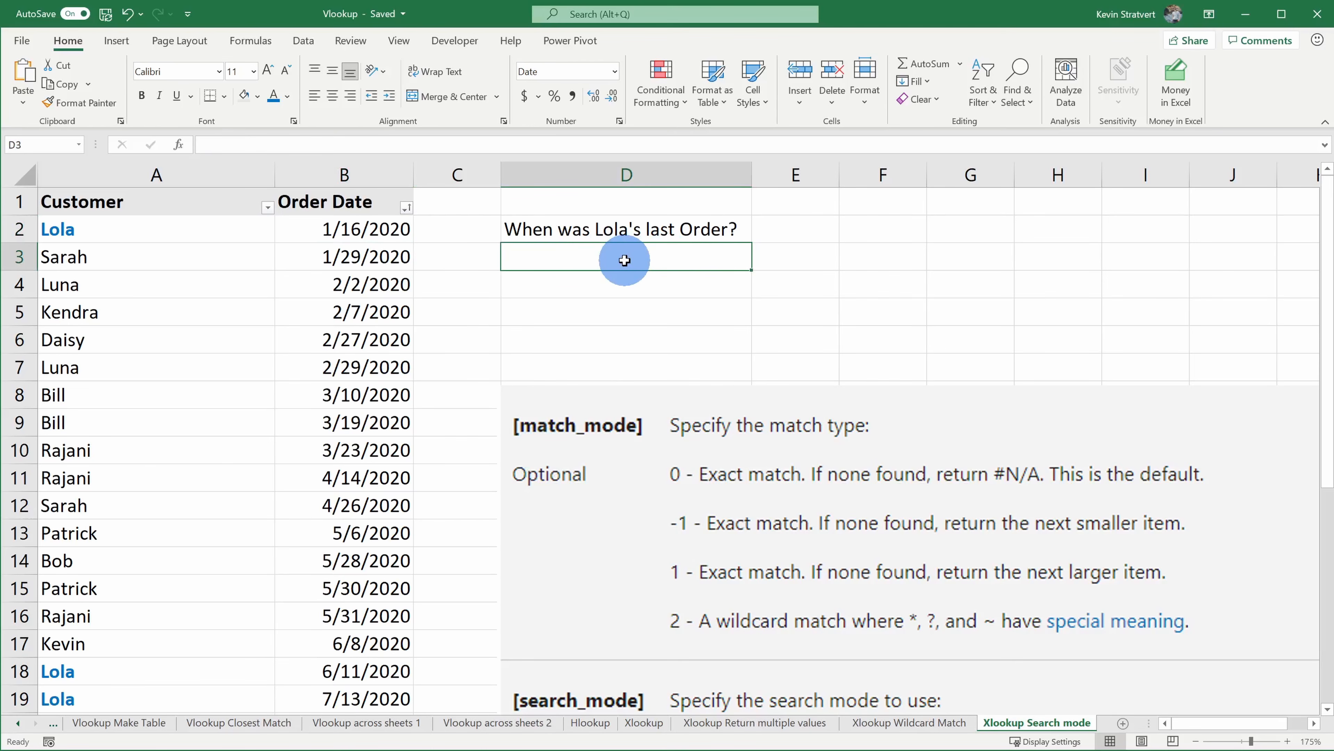
left_click(178, 145)
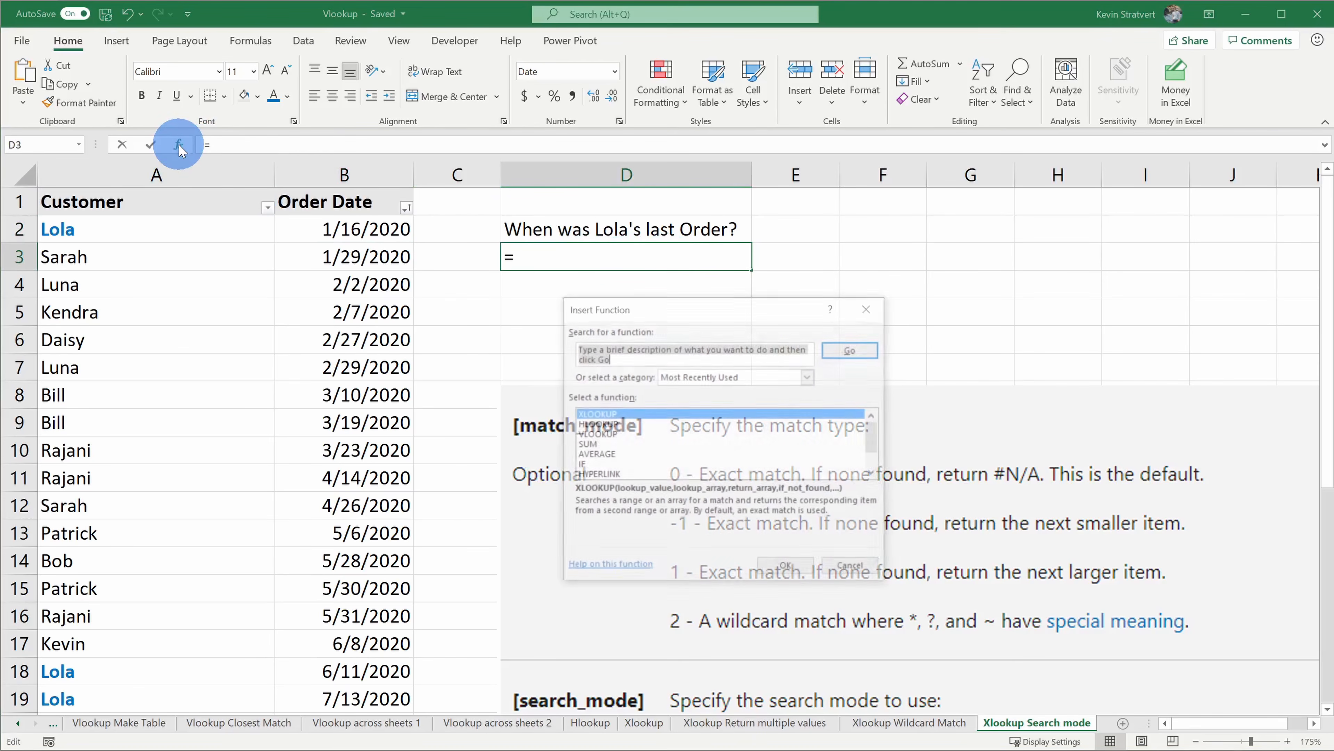
double_click(622, 416)
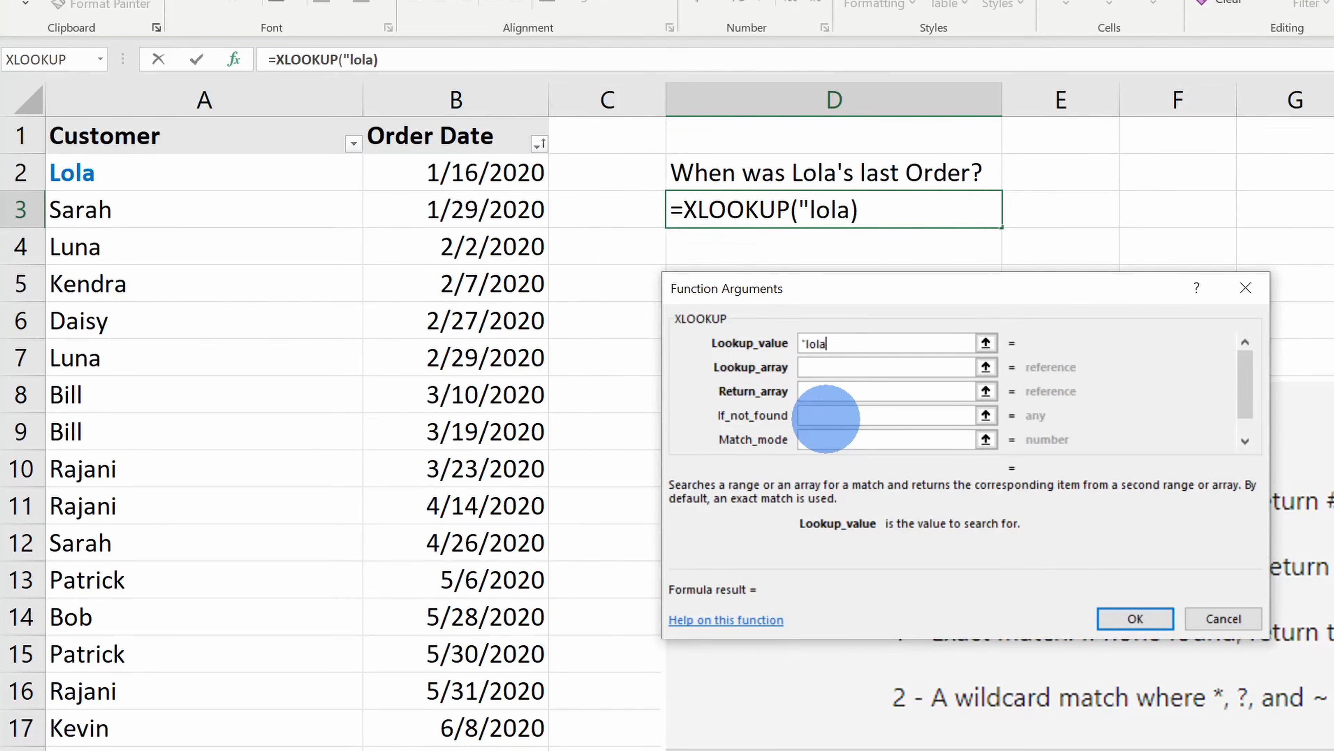
key("Delete")
type("L")
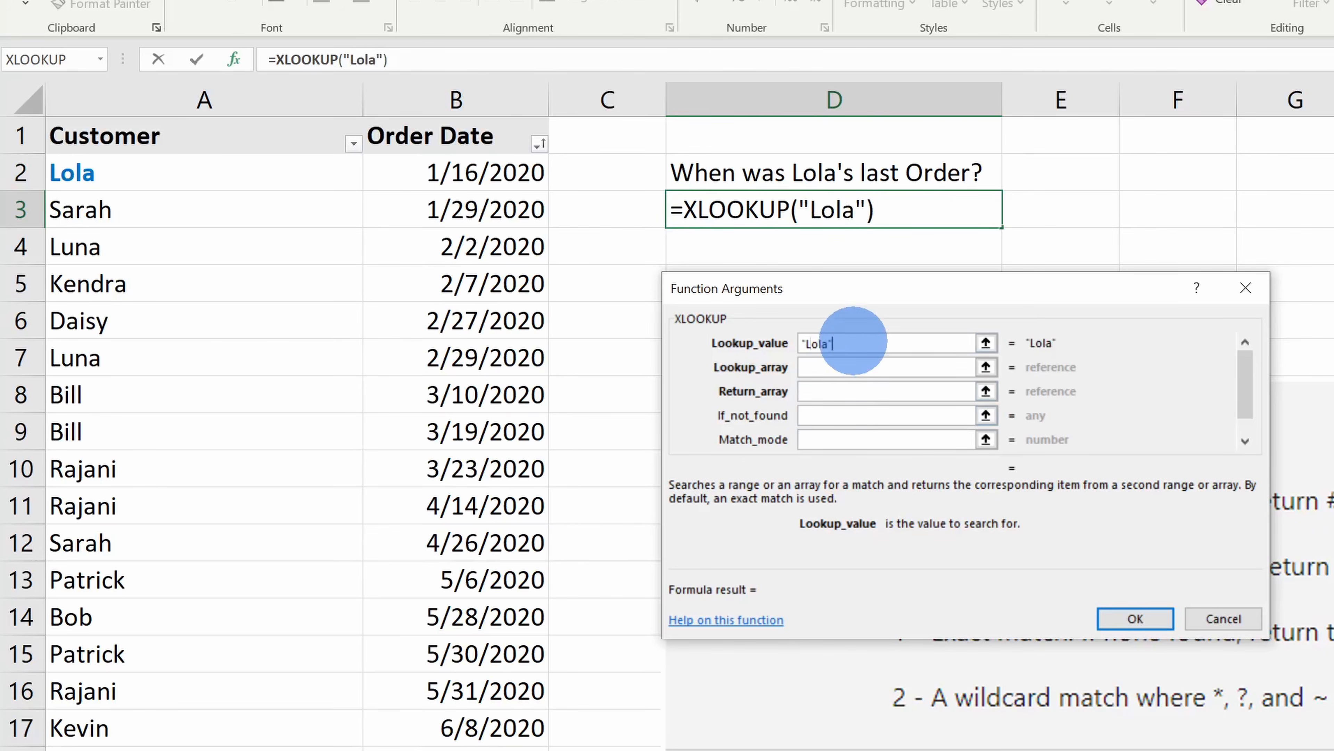
Step: Set Lookup_array to the Customer range A1:A32 and Return_array to the Order Date range B1:B32
left_click(841, 367)
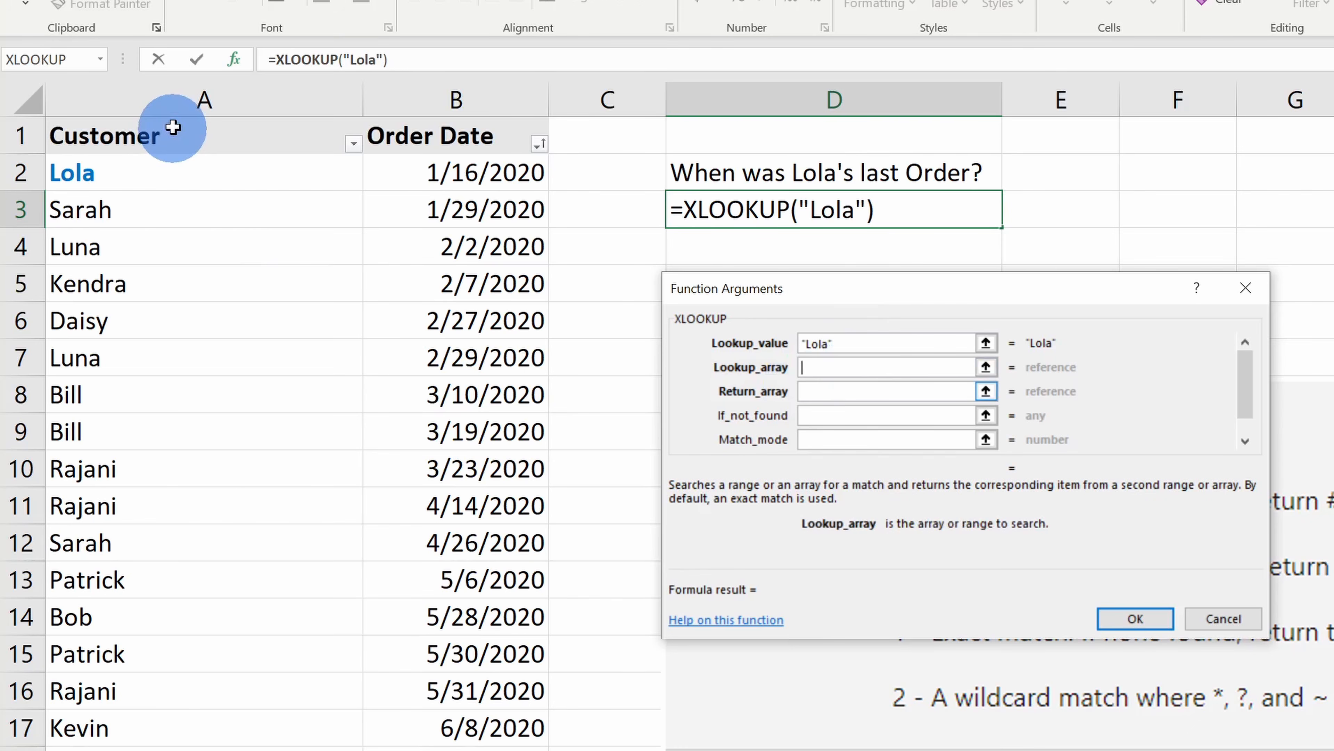
left_click_drag(173, 139, 163, 746)
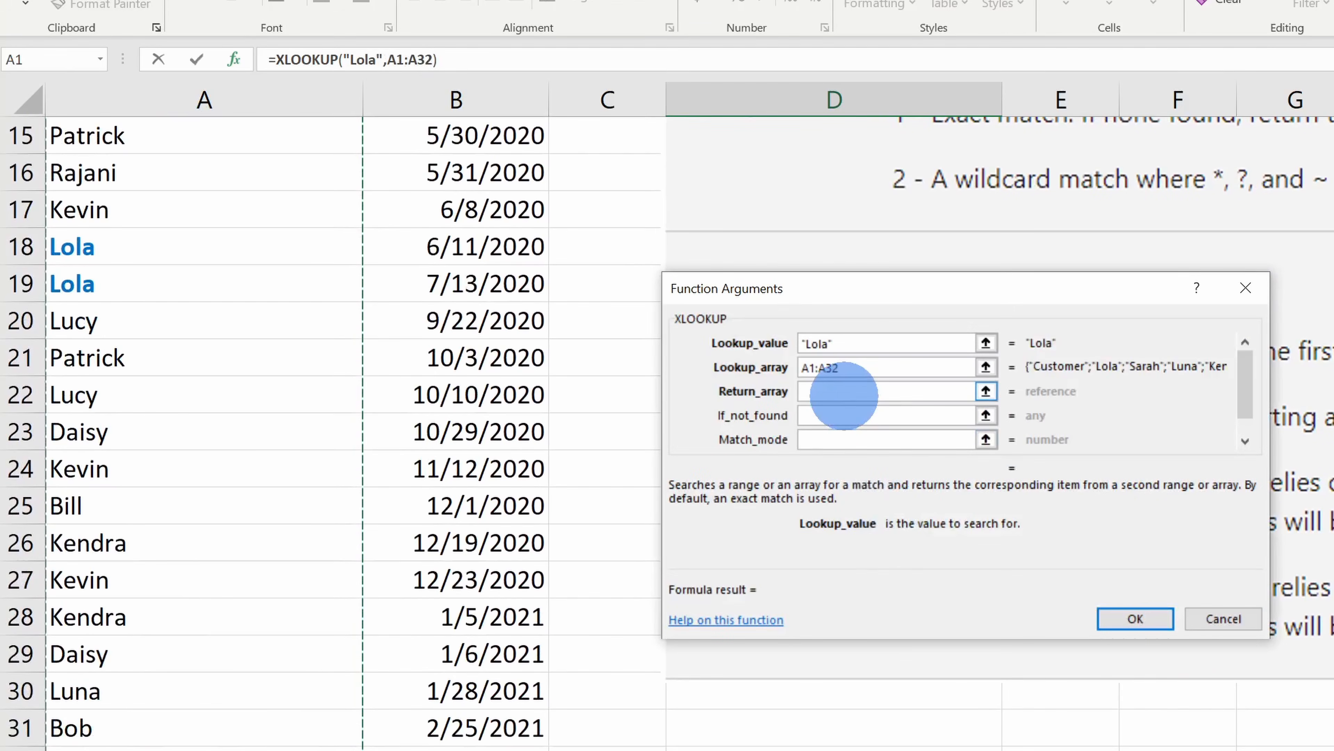
left_click(843, 392)
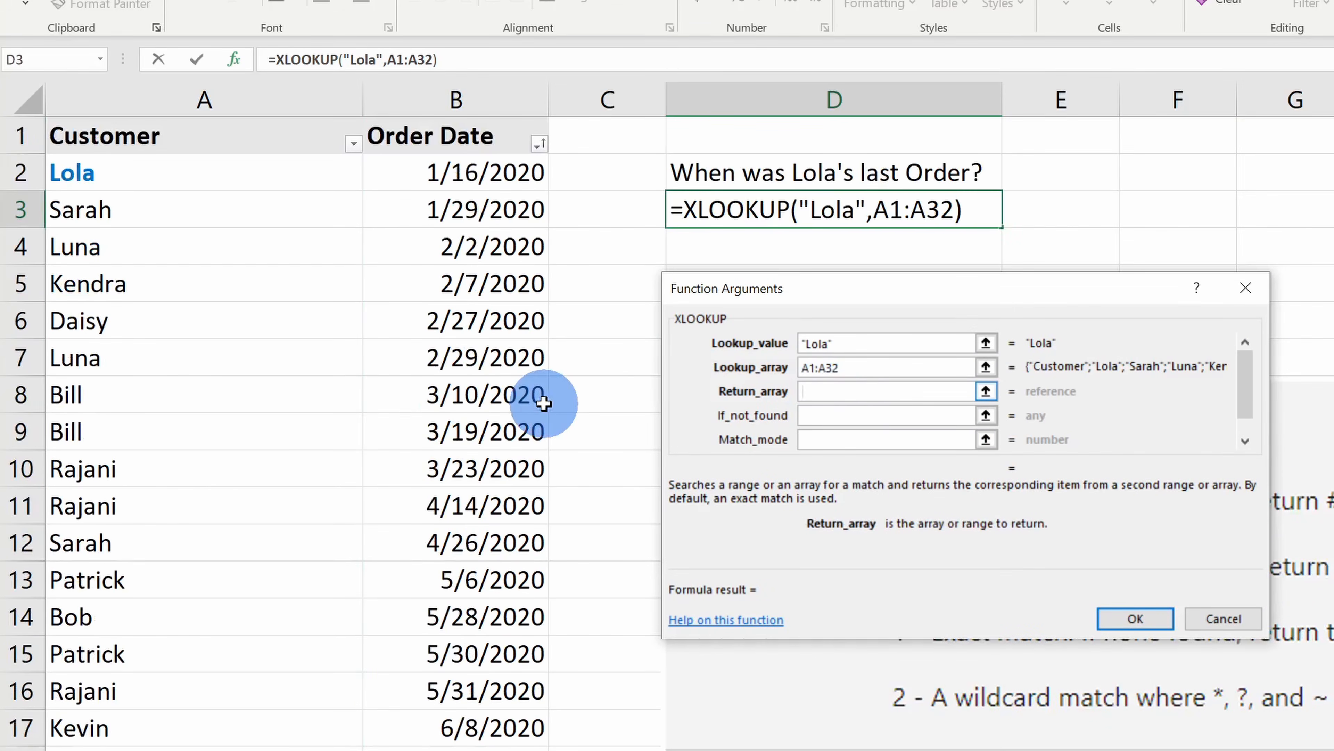
left_click_drag(535, 139, 462, 736)
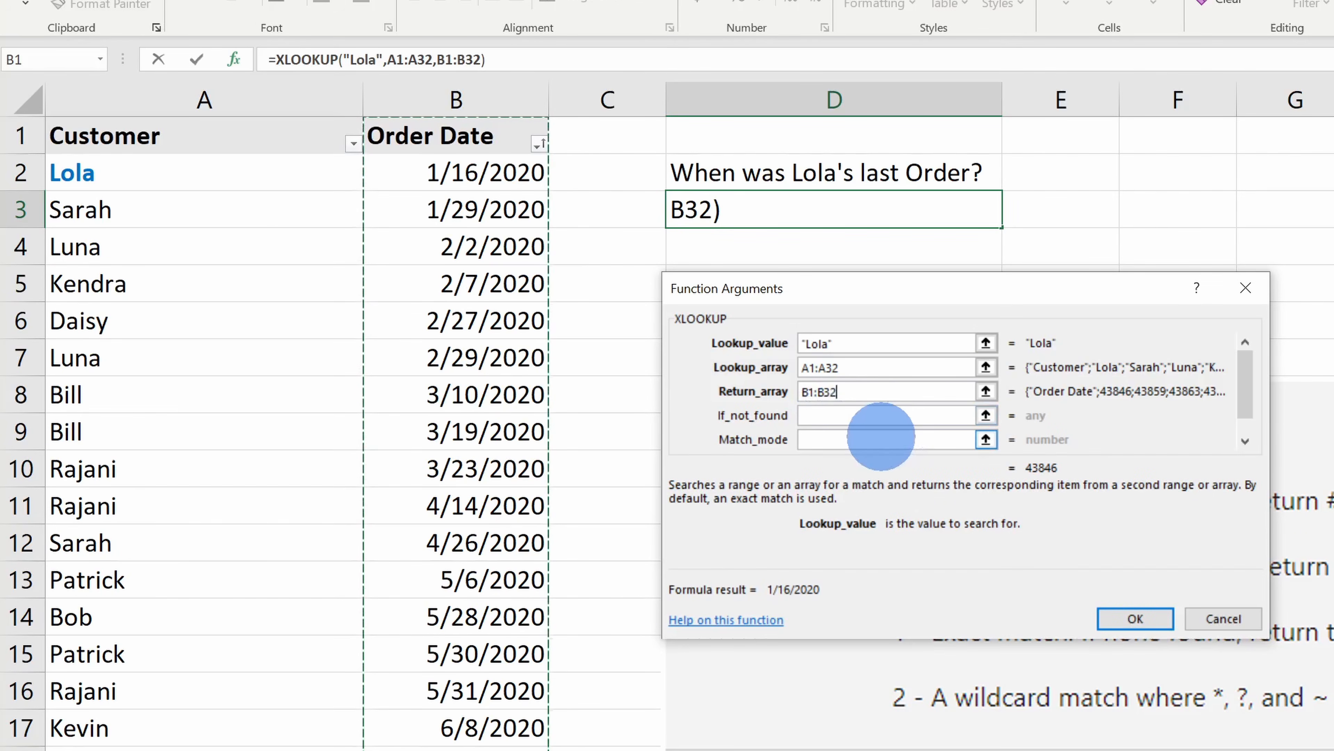
Step: Set Search_mode to -1 for a reverse search, leaving If_not_found and Match_mode empty, and complete the XLOOKUP in D3
left_click_drag(1247, 371, 1245, 420)
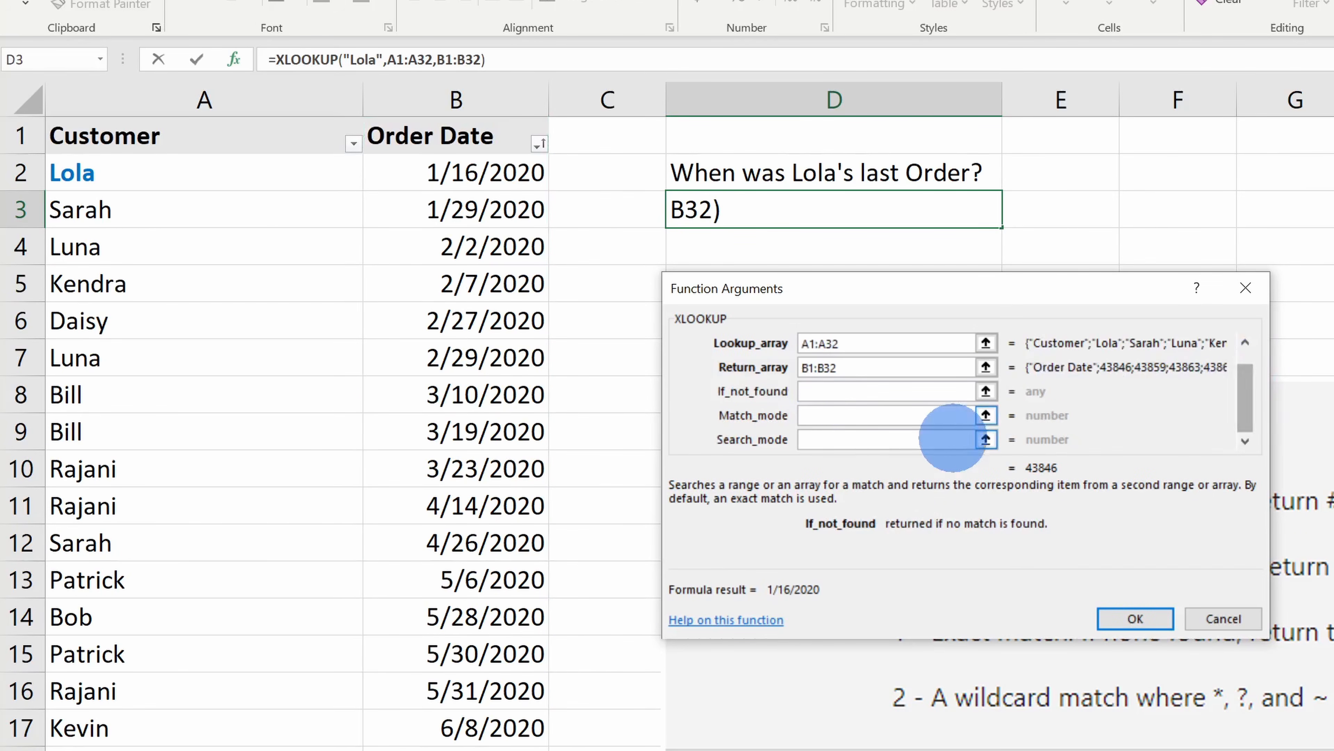
left_click(908, 439)
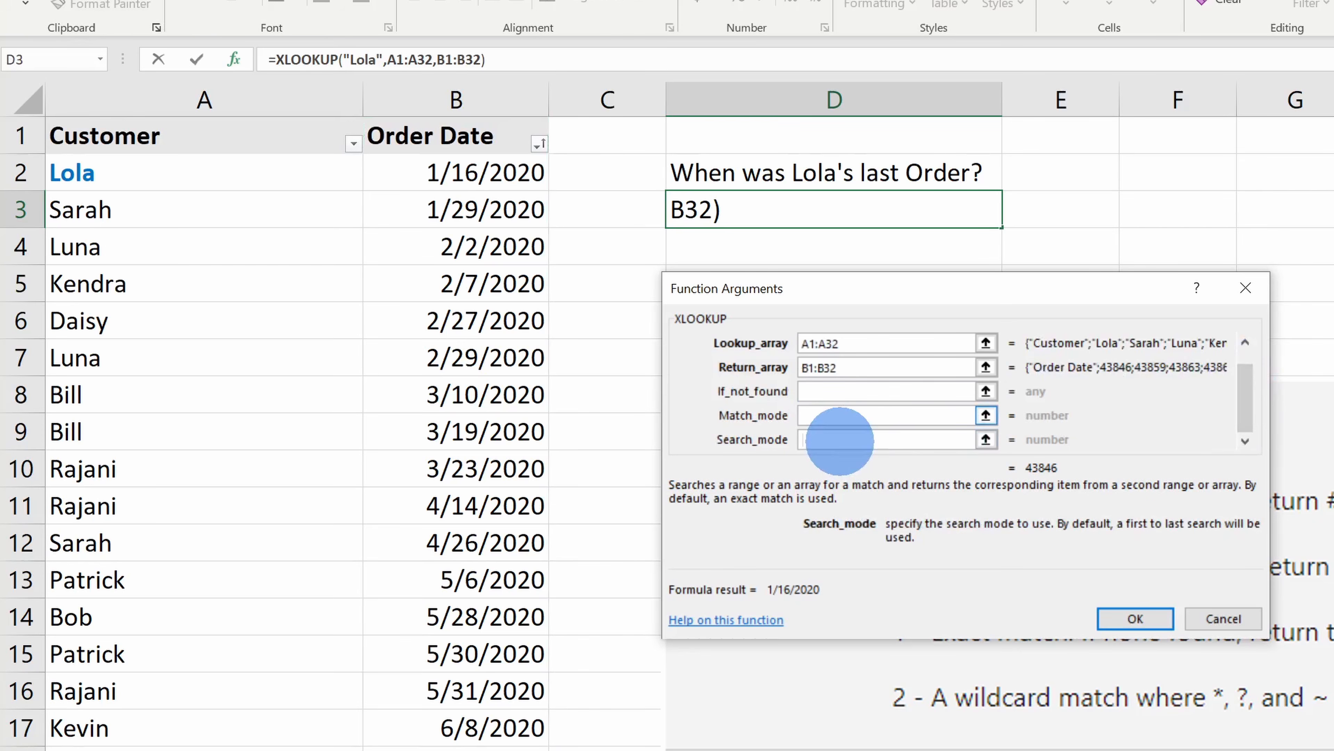
left_click(857, 438)
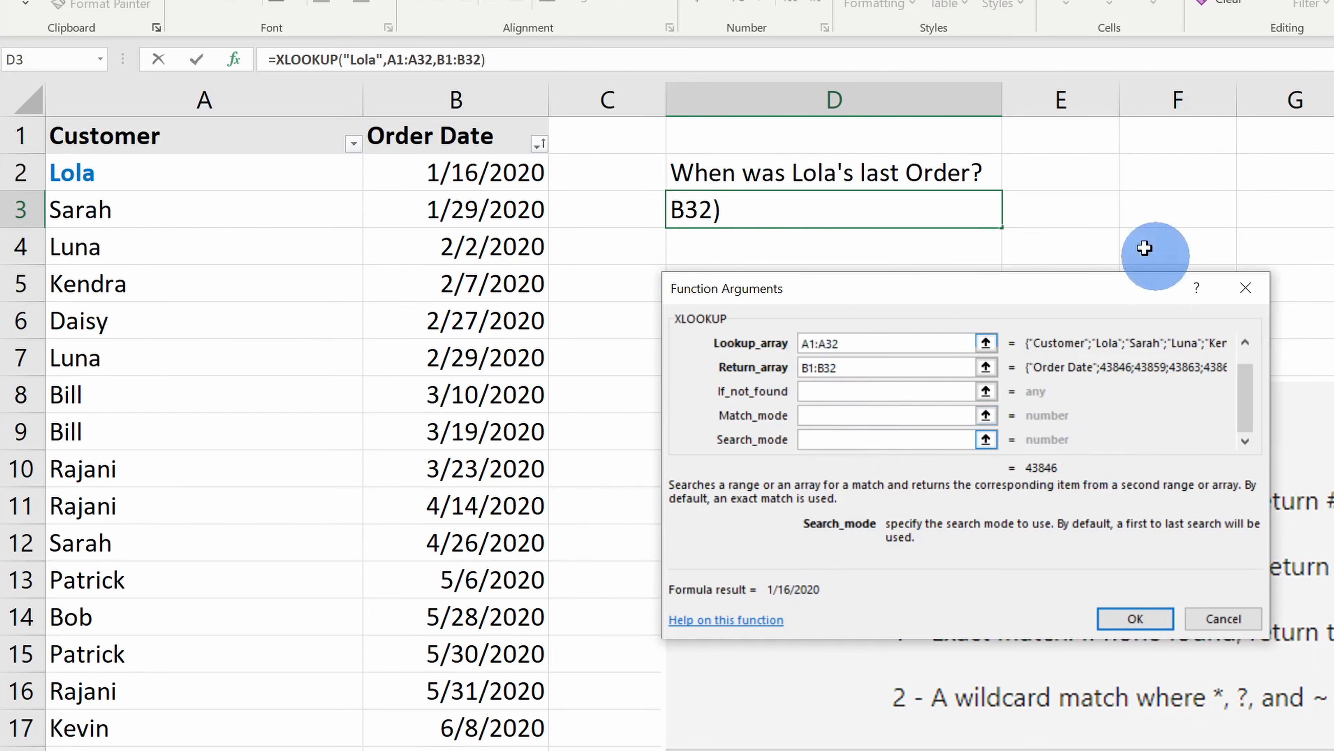
left_click_drag(1092, 301, 624, 220)
scroll(1140, 363, "down", 4)
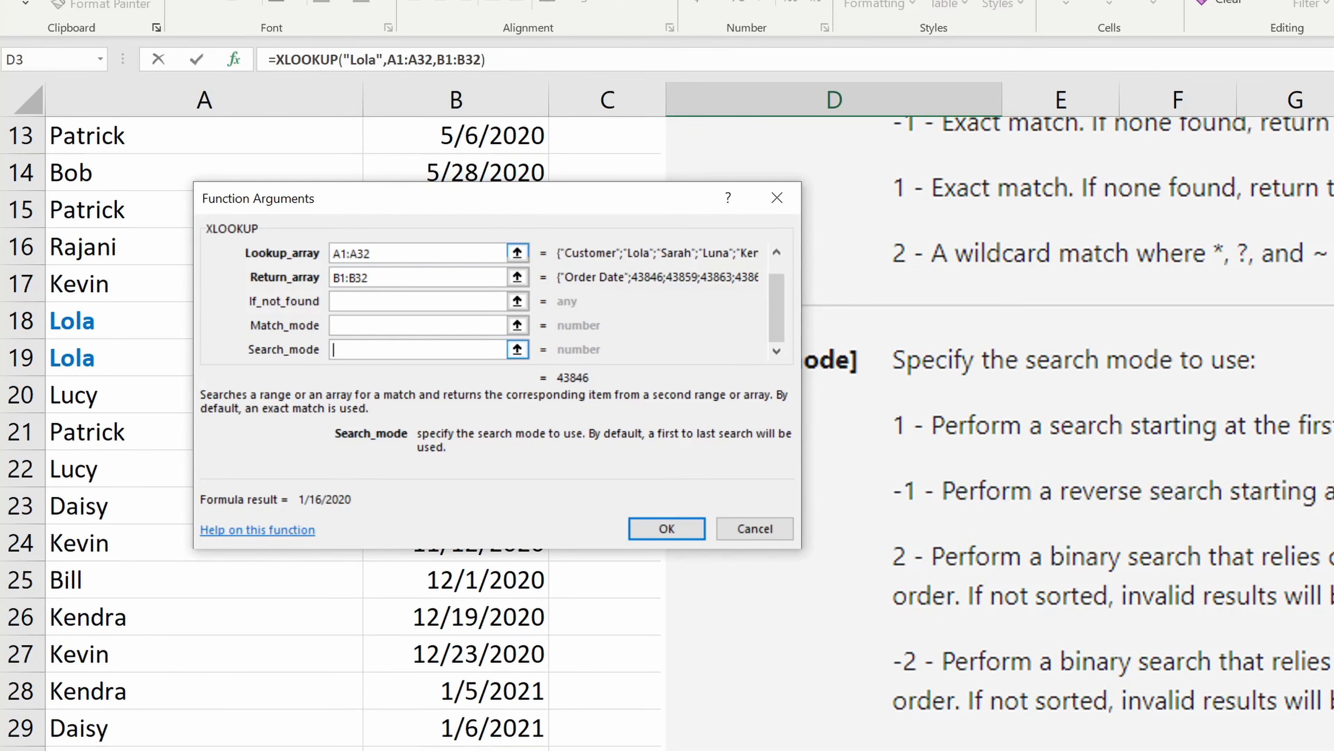
scroll(831, 289, "up", 4)
left_click_drag(633, 211, 1211, 158)
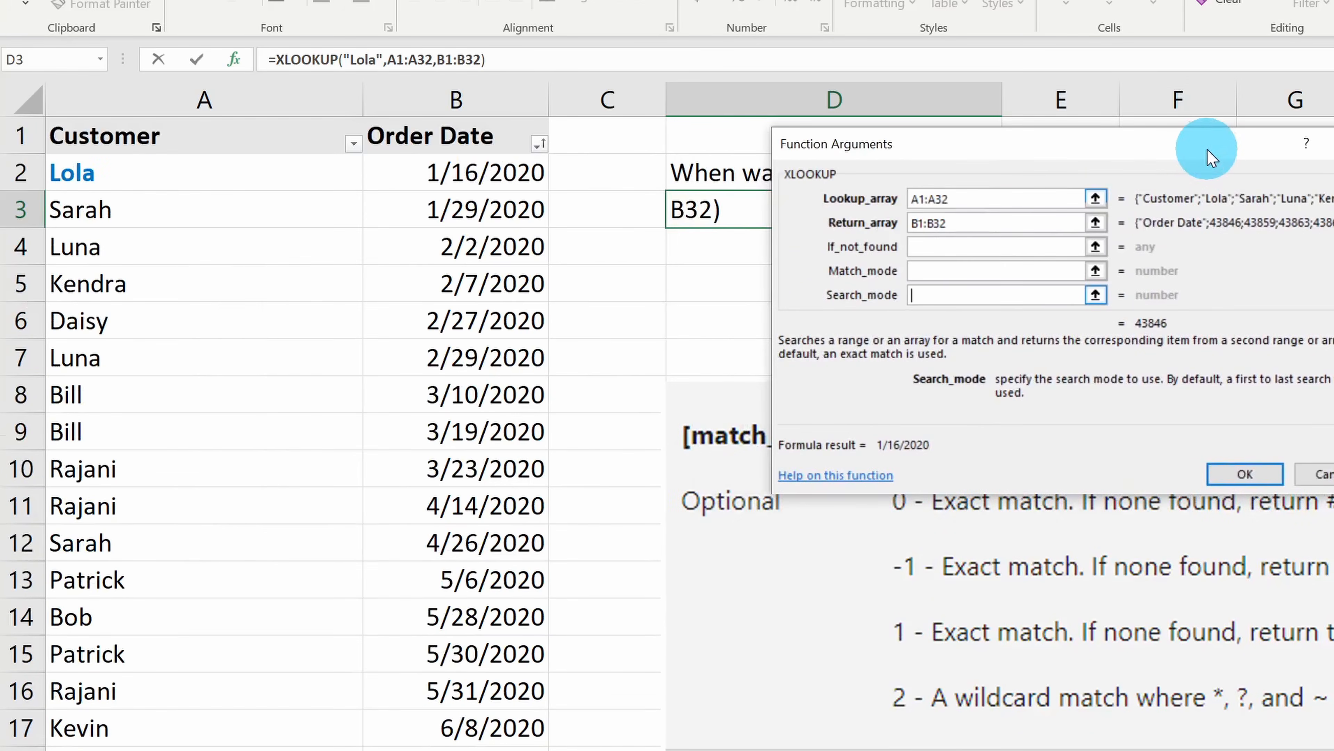
type("-1")
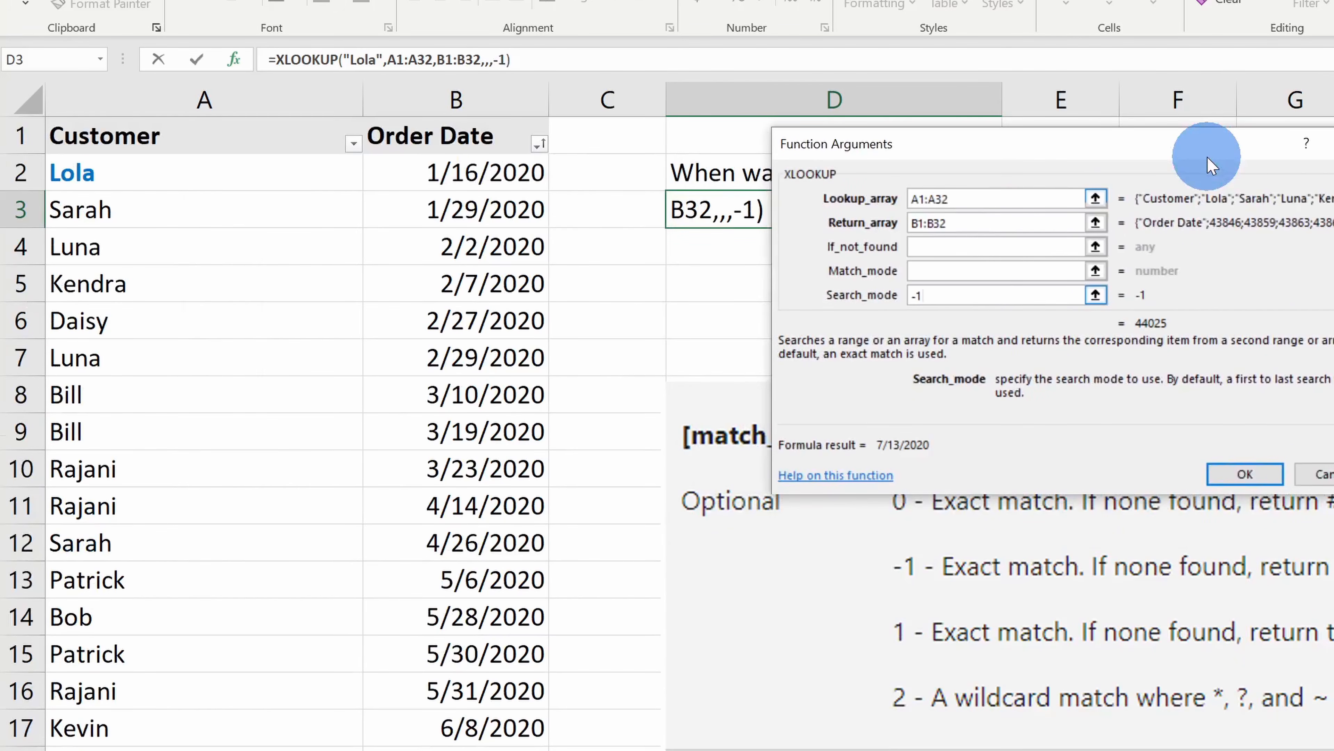
left_click(1261, 473)
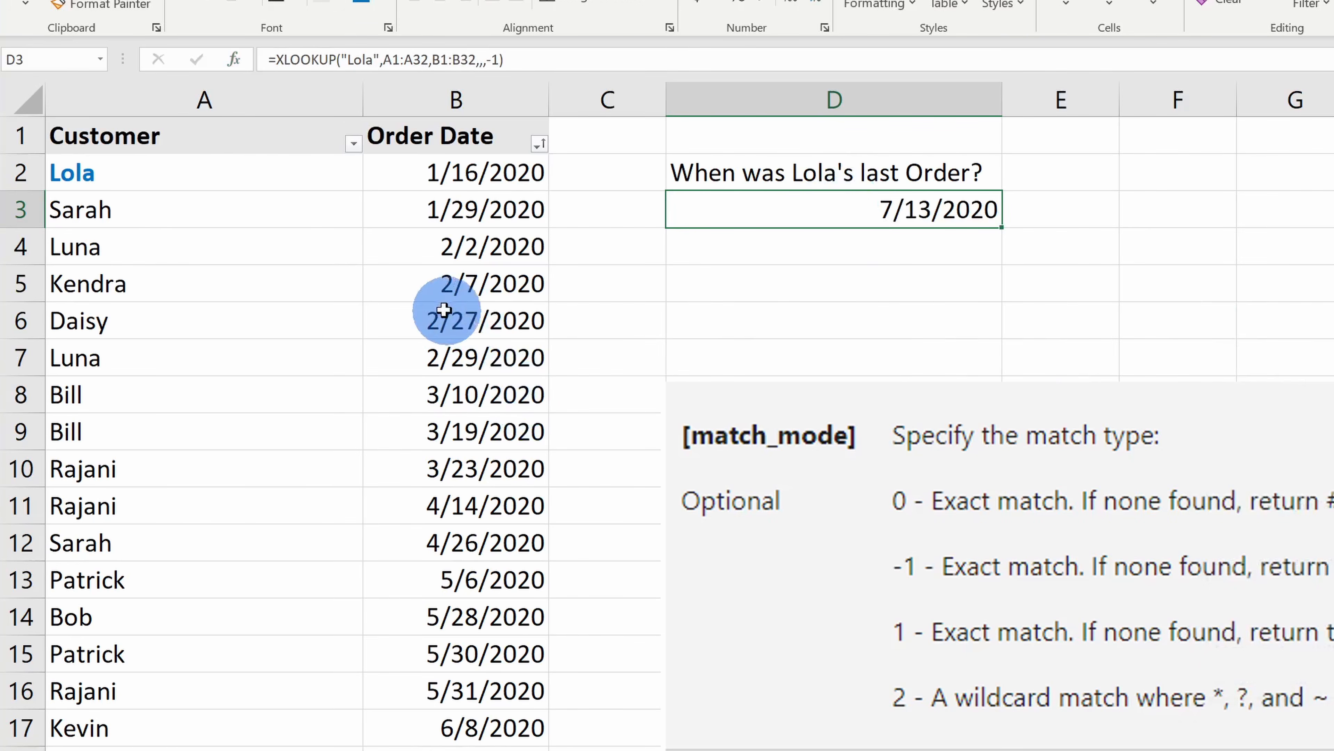
Step: Check the XLOOKUP date in D3 against the customer's last highlighted row in the order list, A19:B19
scroll(252, 245, "down", 3)
scroll(254, 246, "down", 3)
left_click_drag(119, 248, 503, 258)
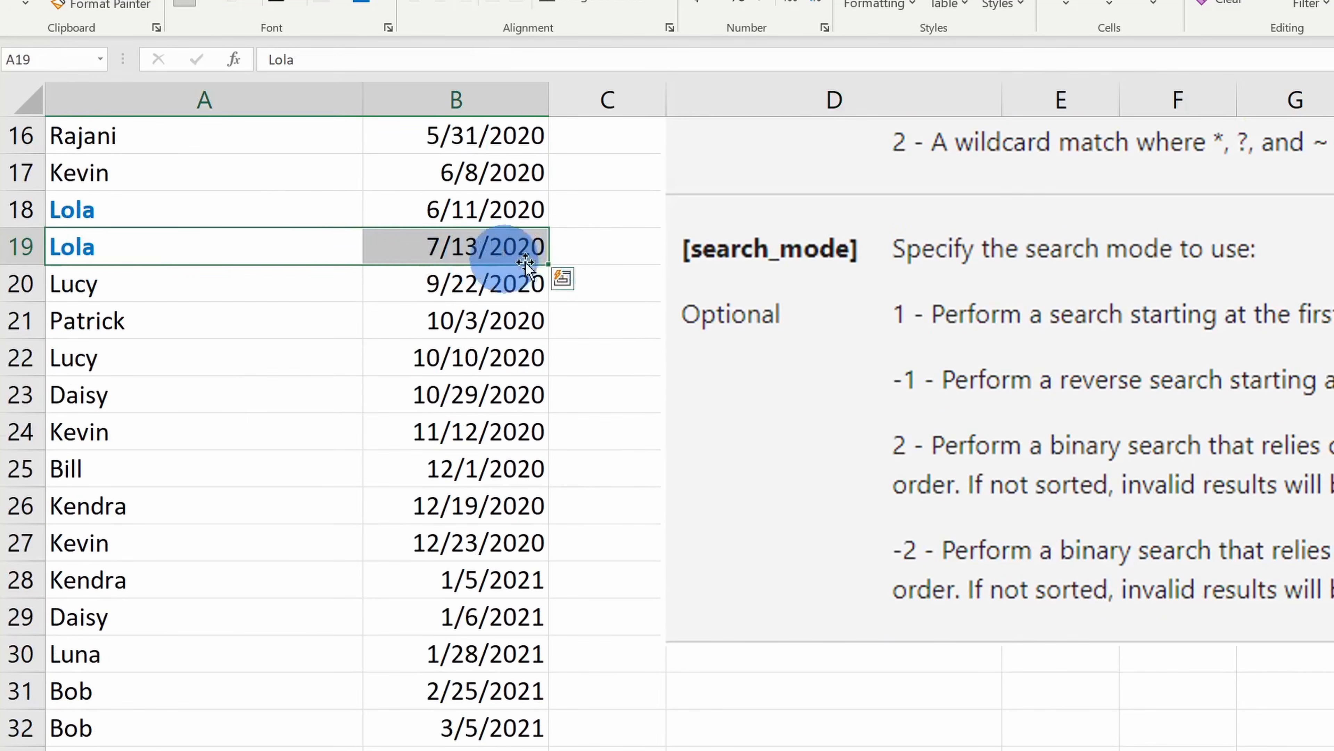
scroll(551, 334, "up", 5)
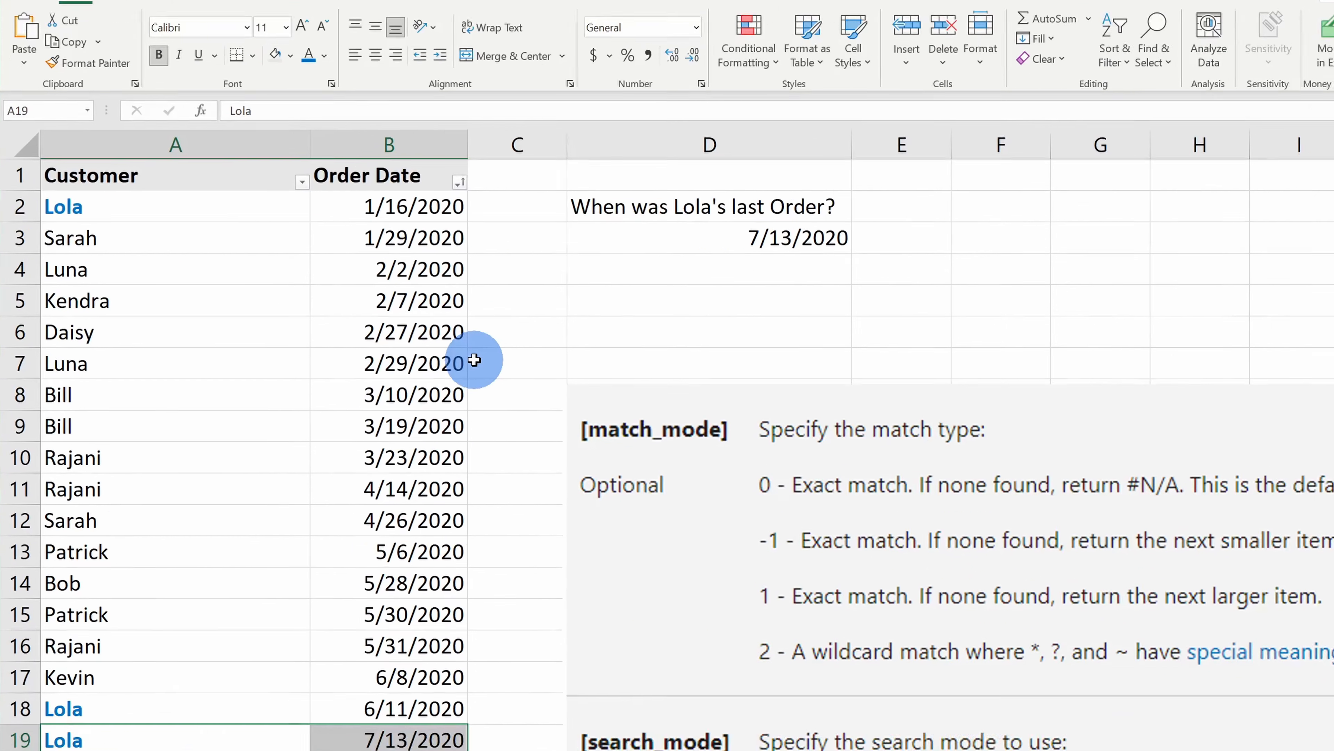